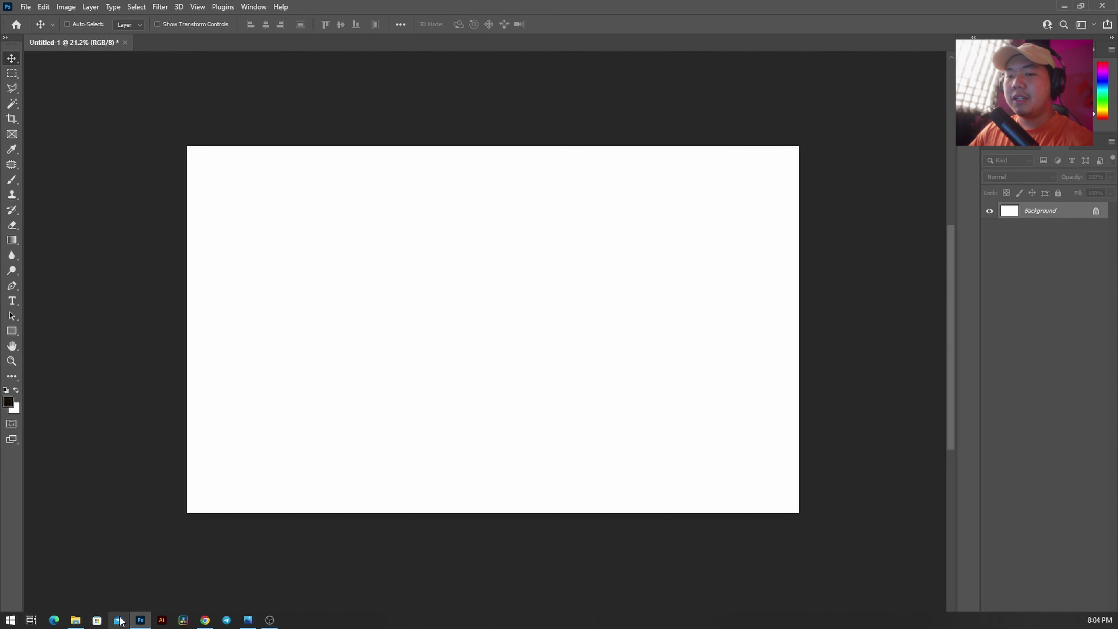
Bring the Asset folder window forward and show its files as extra large icons.
click(76, 620)
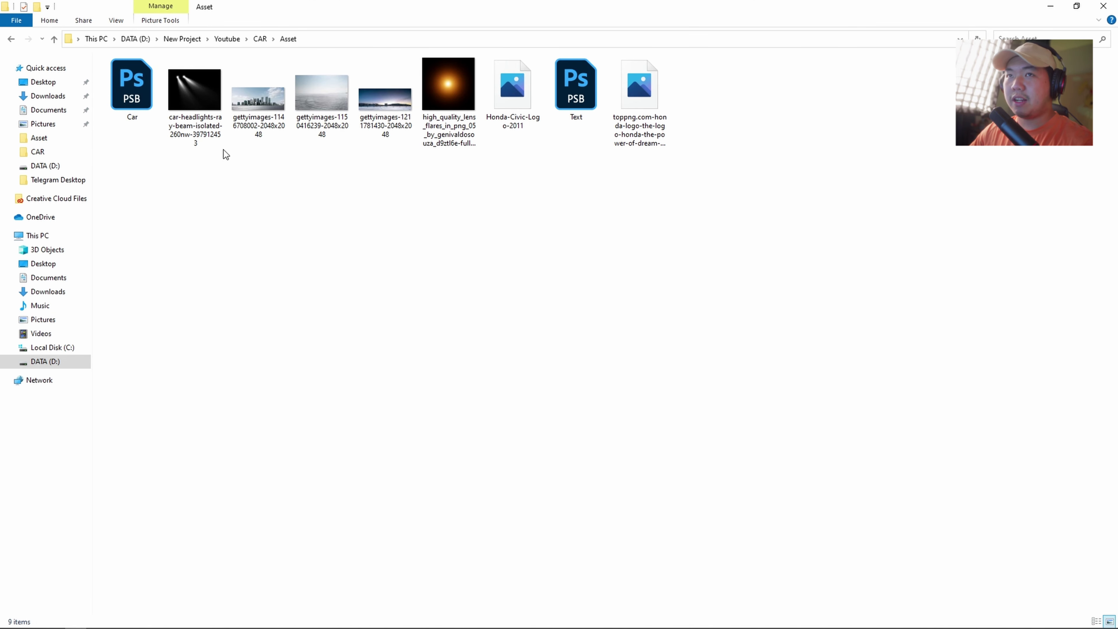
click(117, 20)
click(137, 37)
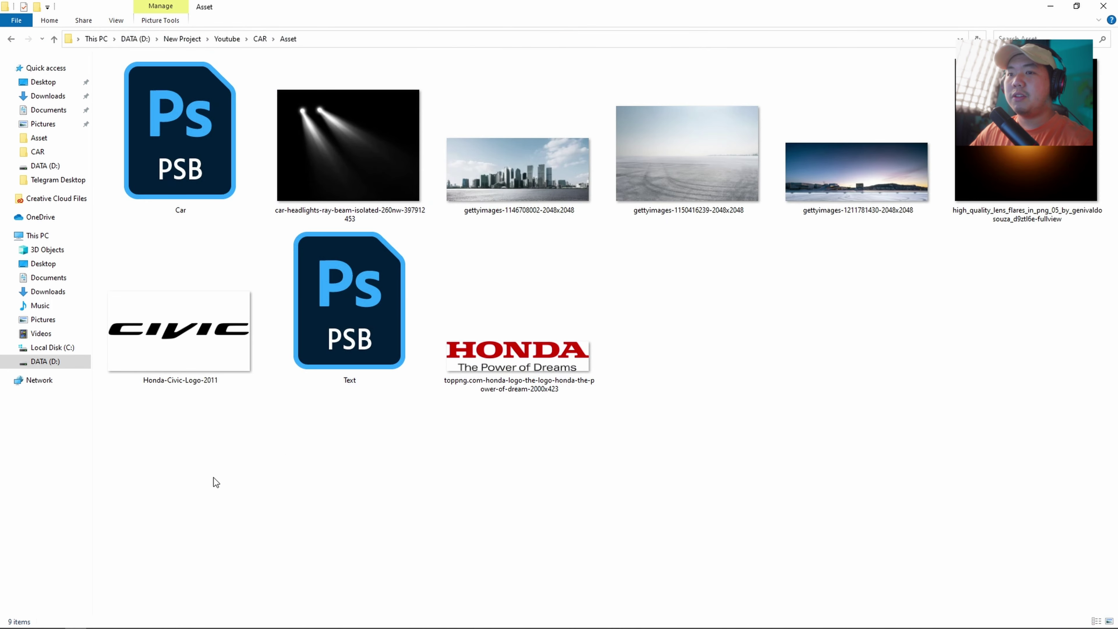
Browse the Asset files one by one, from the Honda logos to the lens flare image.
mouse_move(186, 472)
mouse_down()
mouse_move(690, 196)
mouse_move(1009, 162)
mouse_up()
click(835, 370)
click(528, 354)
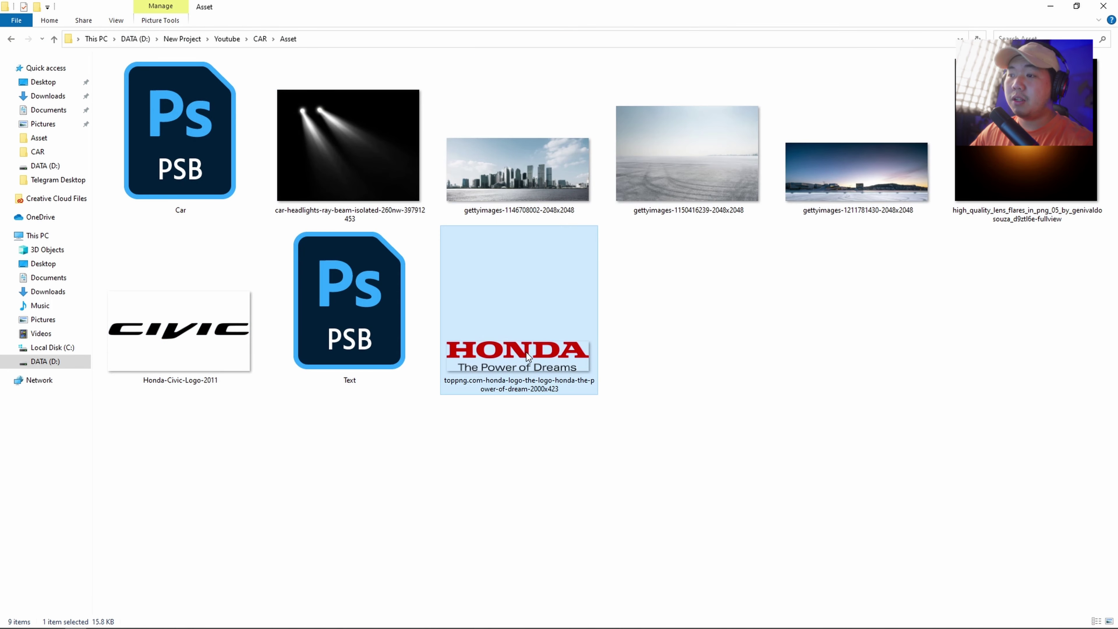
click(364, 339)
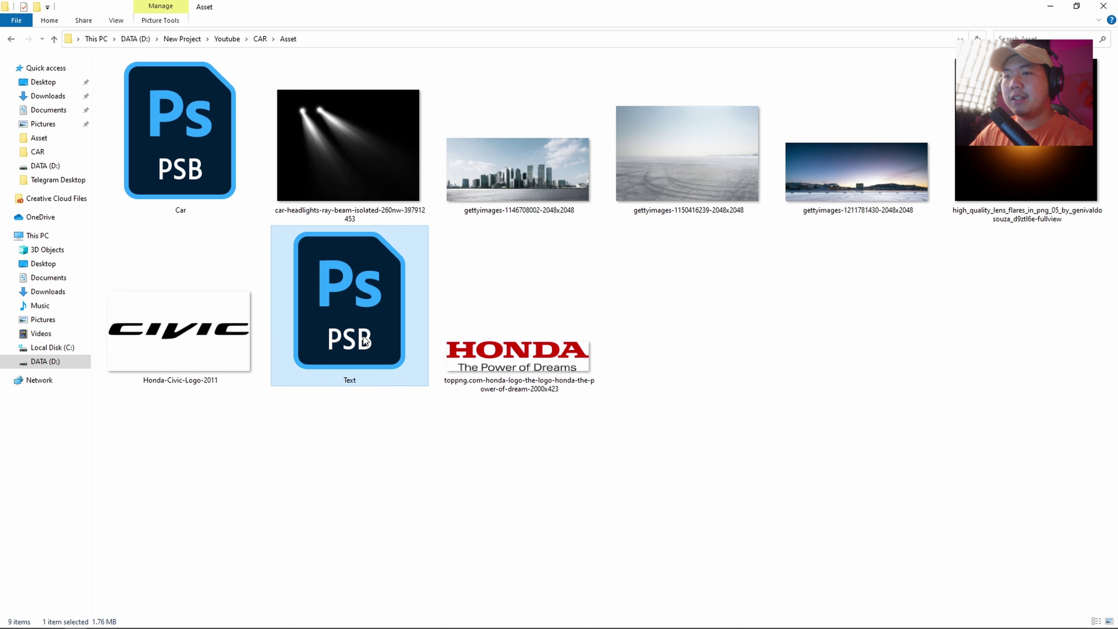
click(176, 352)
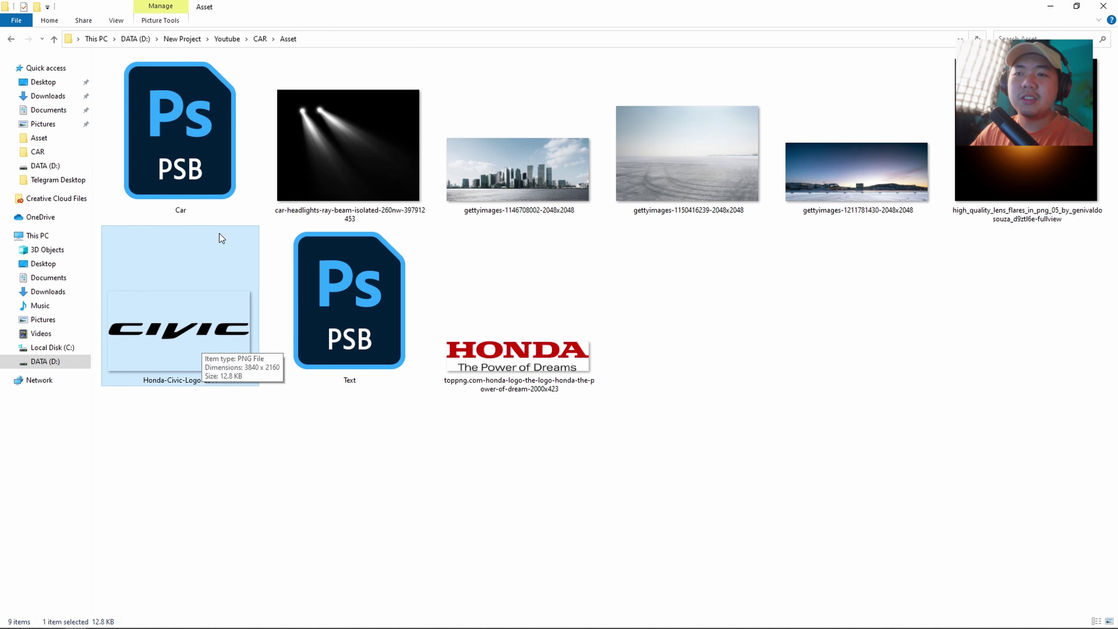
click(199, 160)
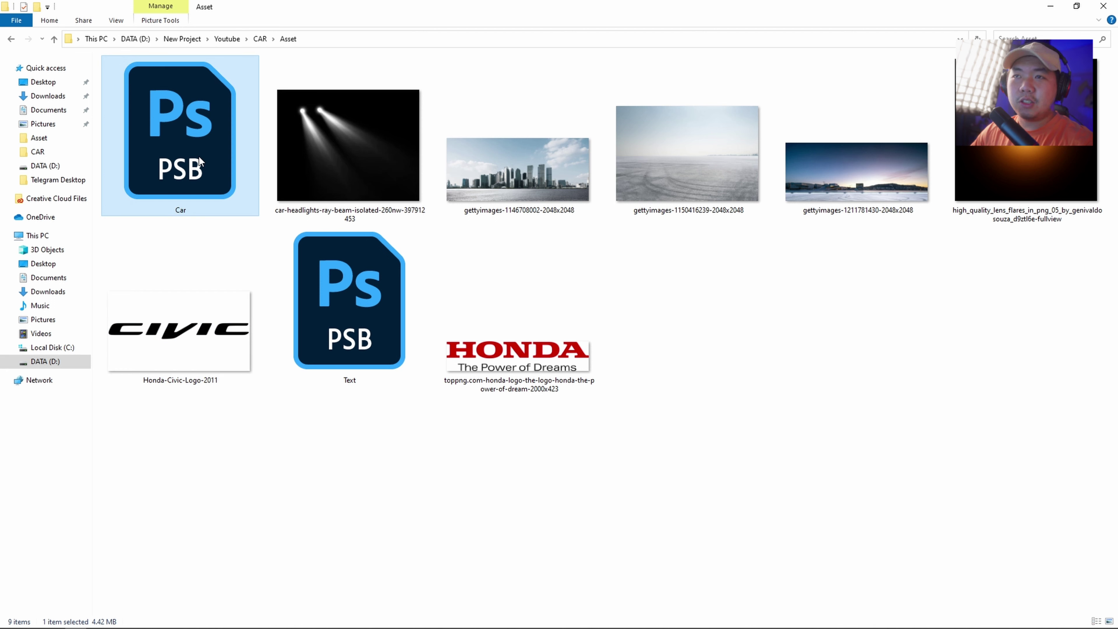
click(345, 158)
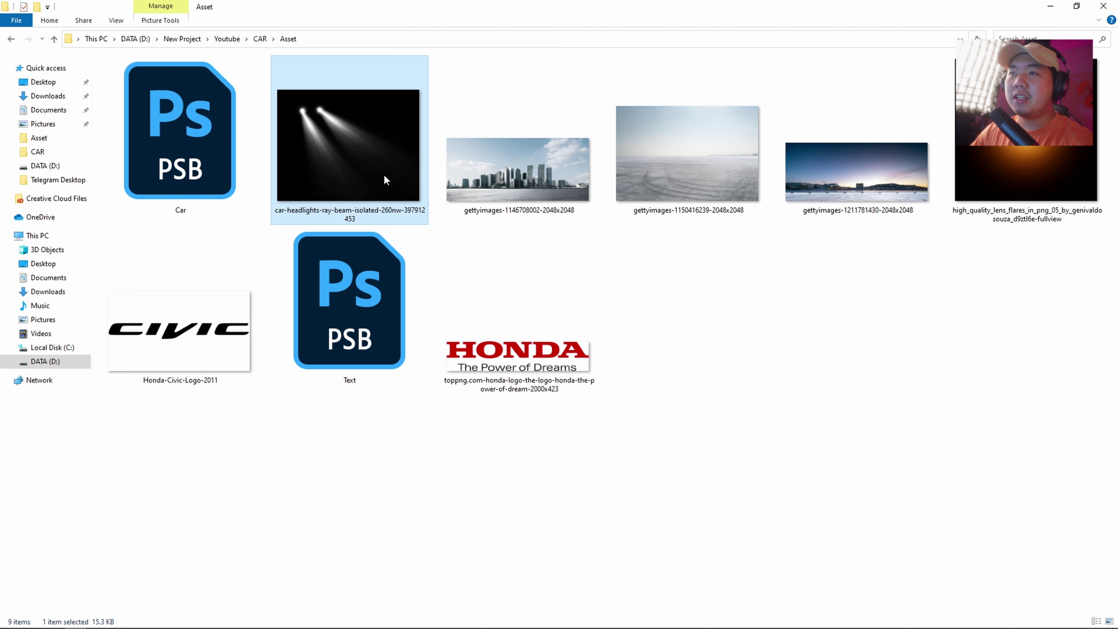
click(530, 189)
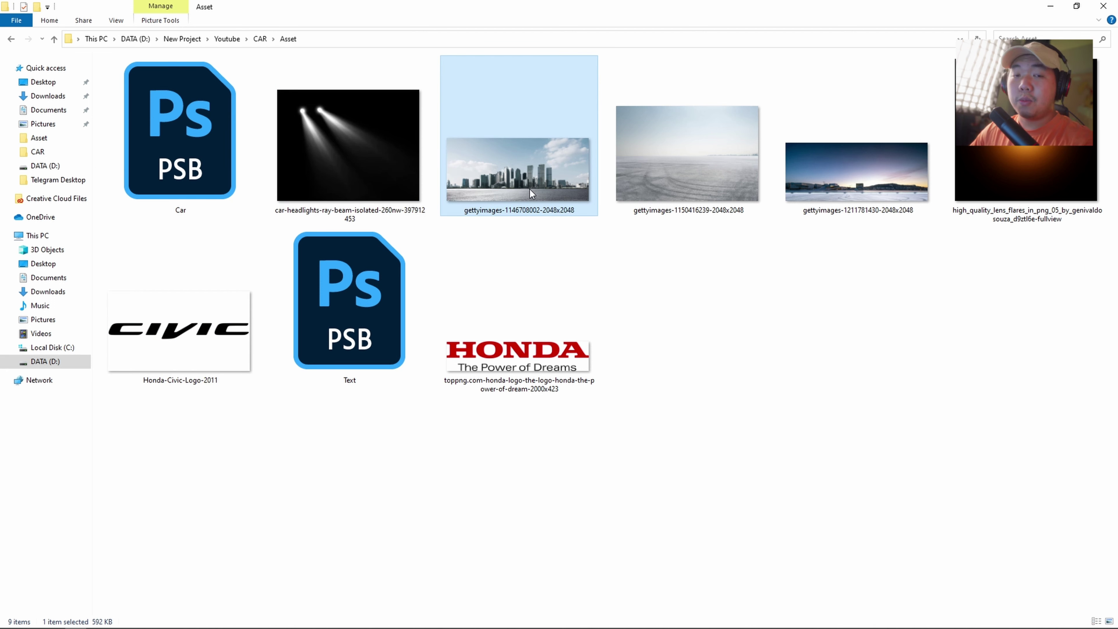
click(713, 200)
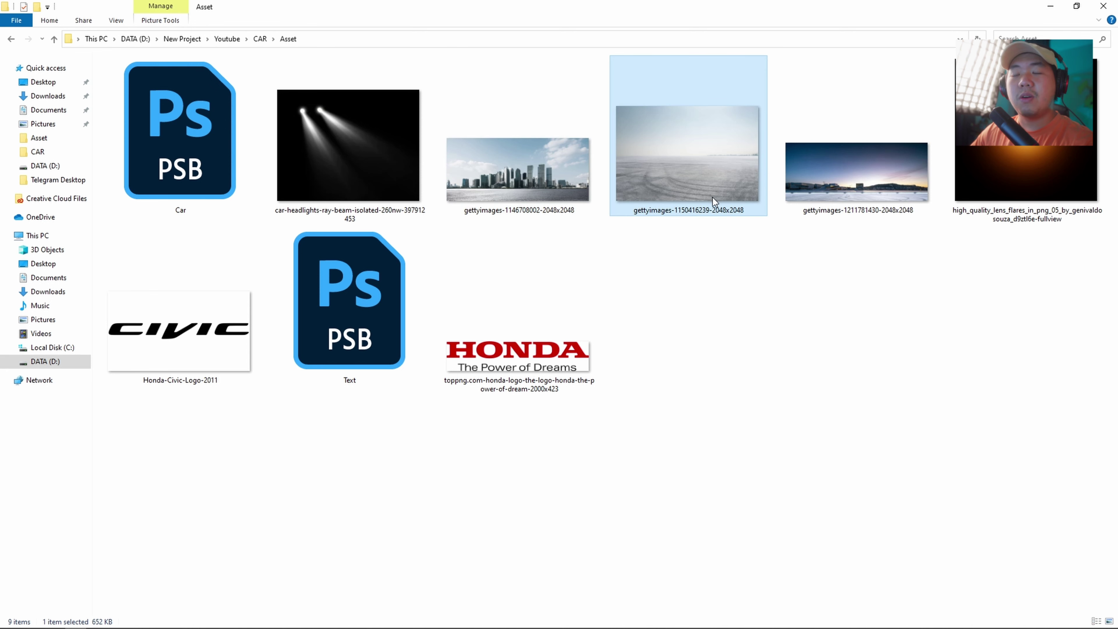
click(863, 198)
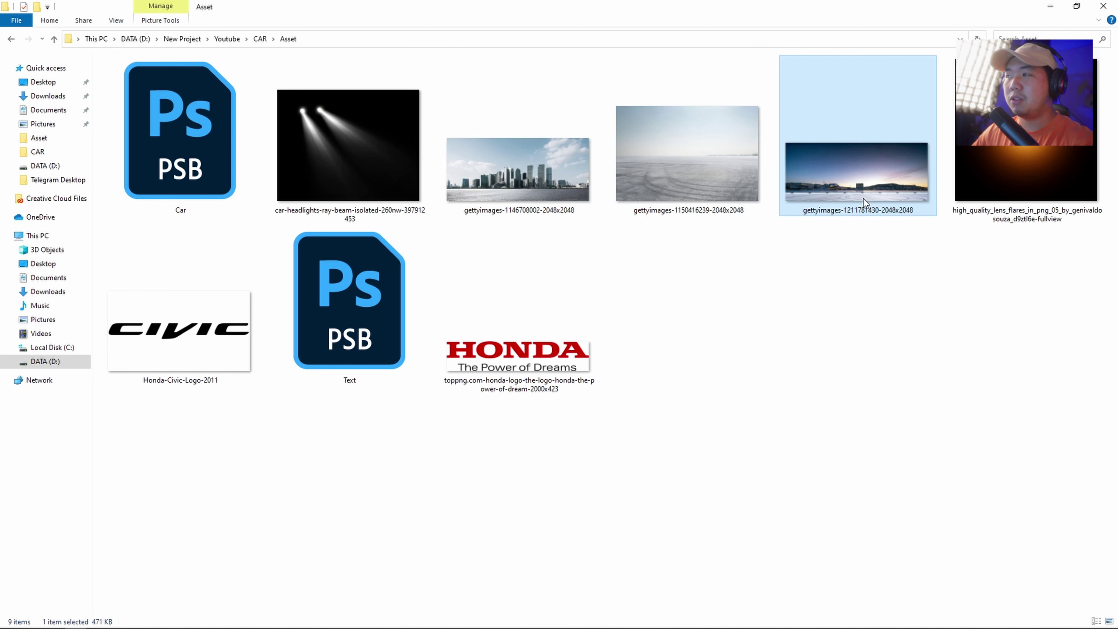
click(988, 176)
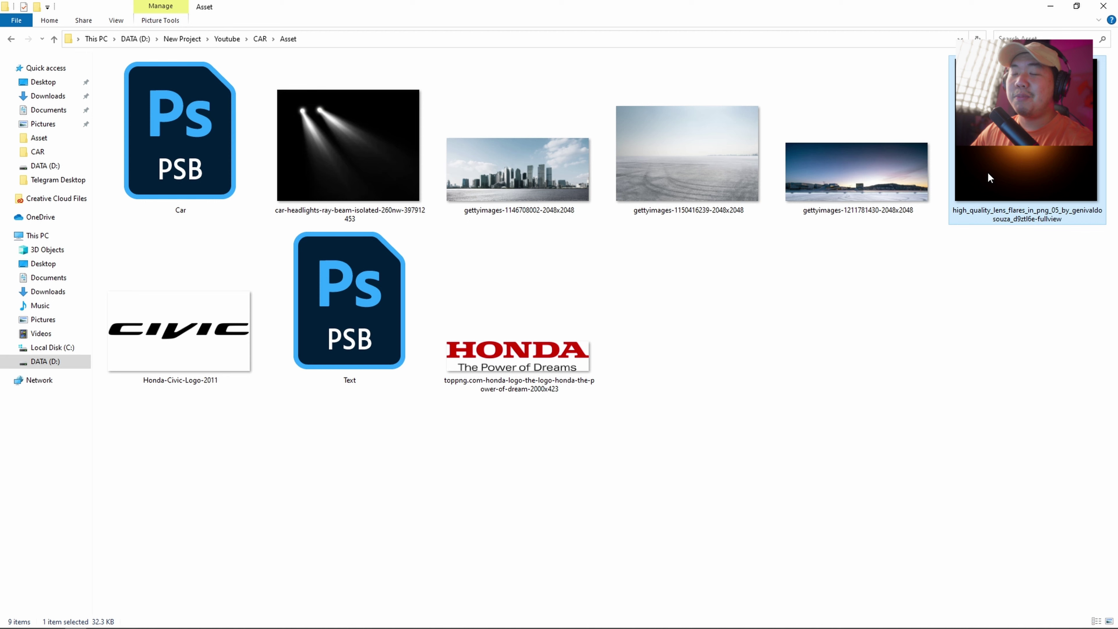
click(487, 415)
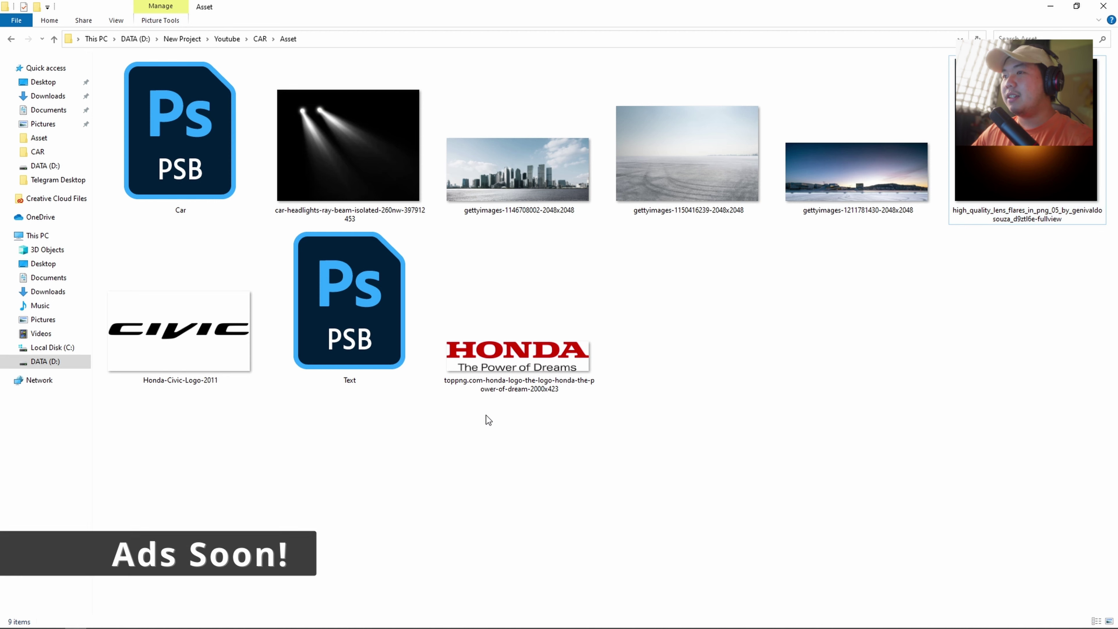
click(811, 195)
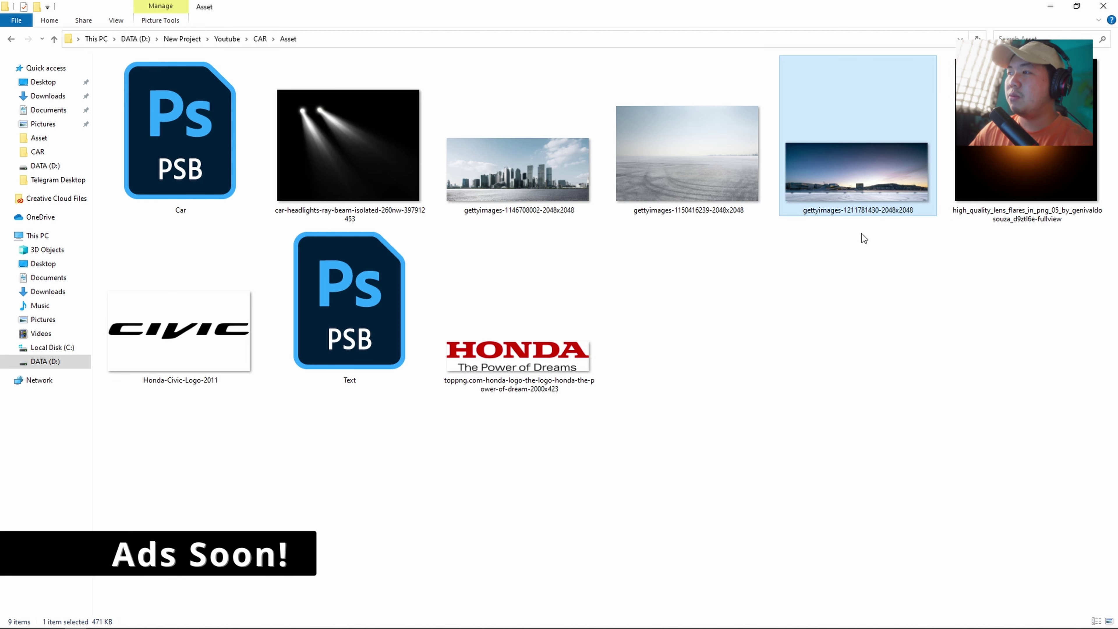
ctrl+click(519, 172)
ctrl+click(687, 159)
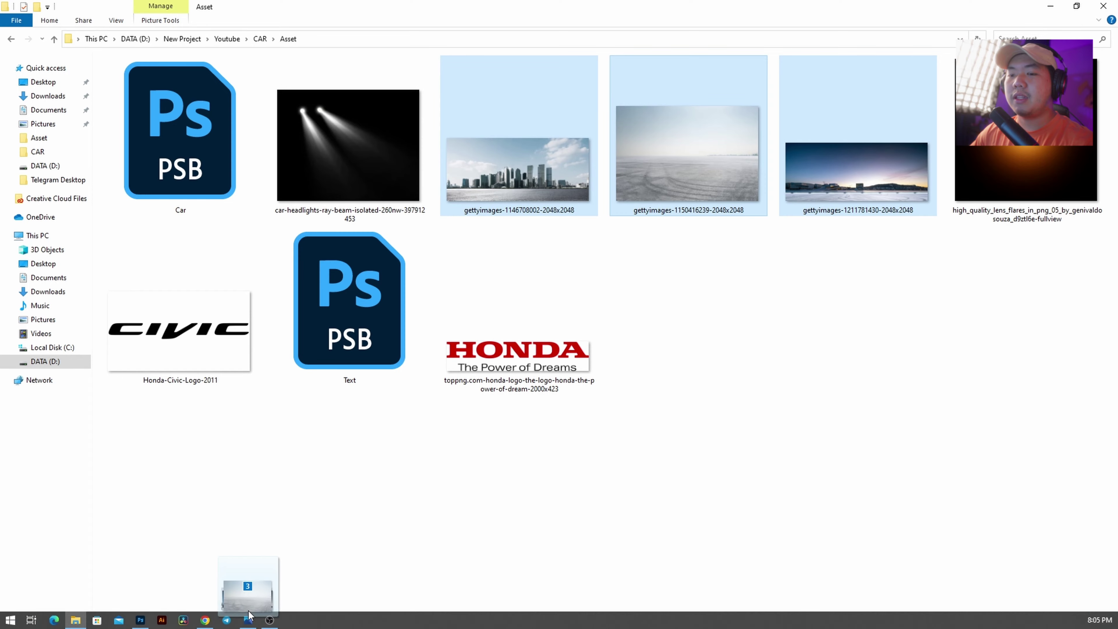
Drag the three gettyimages photos into Photoshop so each opens as a separate document.
mouse_move(246, 599)
mouse_down()
mouse_move(140, 596)
mouse_move(430, 46)
mouse_up()
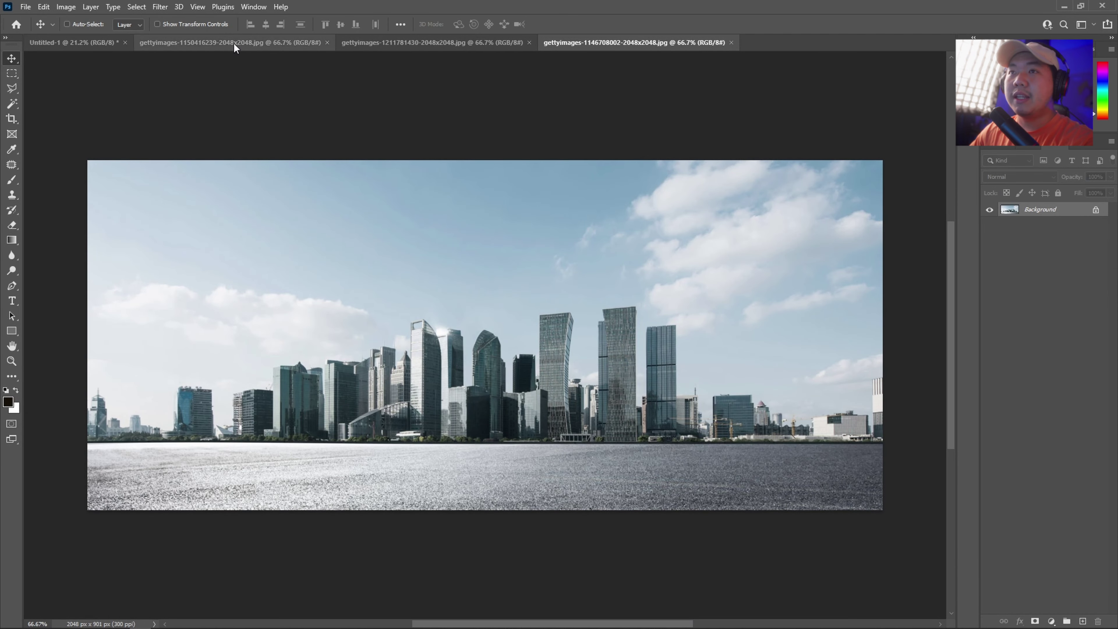
Copy the dusk skyline photo into Untitled-1 and scale it across the full canvas width at the top.
click(233, 43)
click(433, 42)
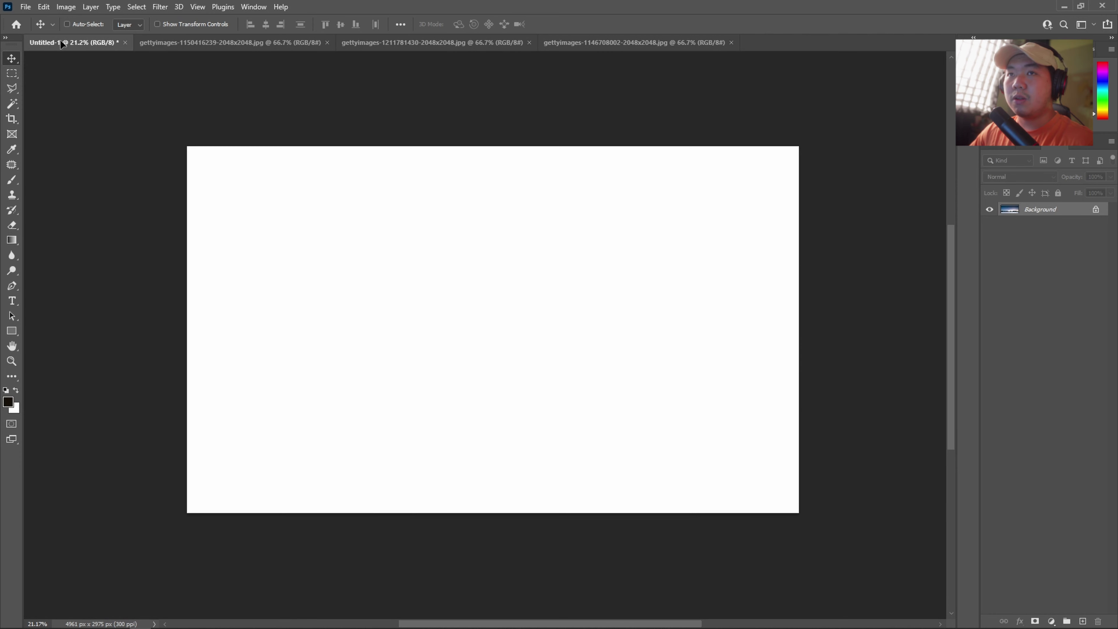
mouse_move(67, 137)
mouse_down()
mouse_move(419, 255)
mouse_move(385, 288)
mouse_up()
key(ctrl+t)
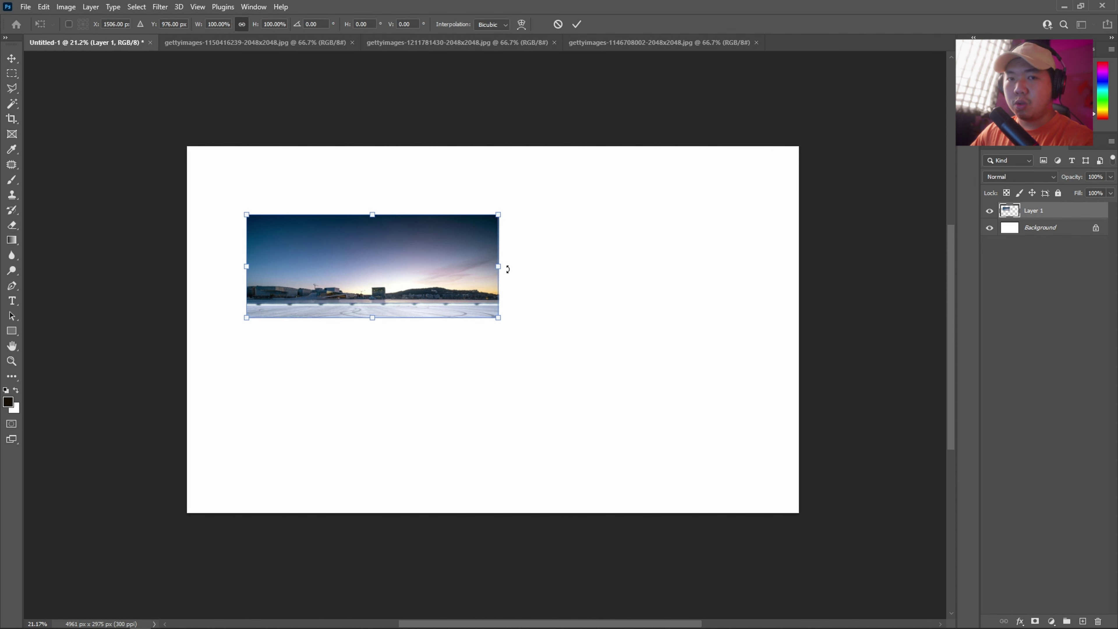
drag(498, 267, 798, 266)
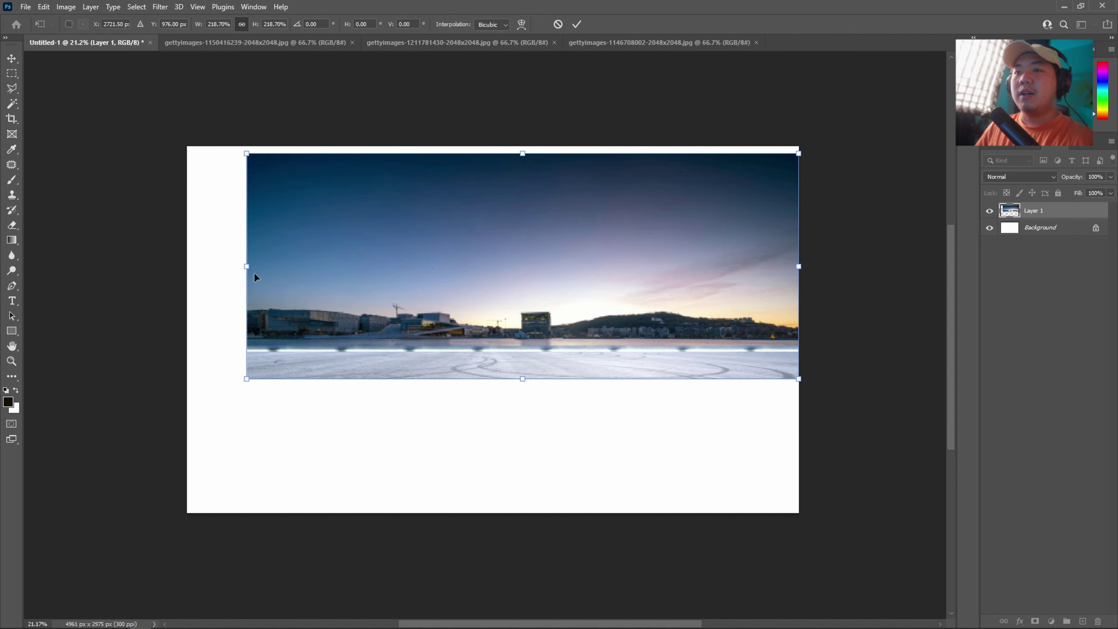
drag(245, 272, 183, 270)
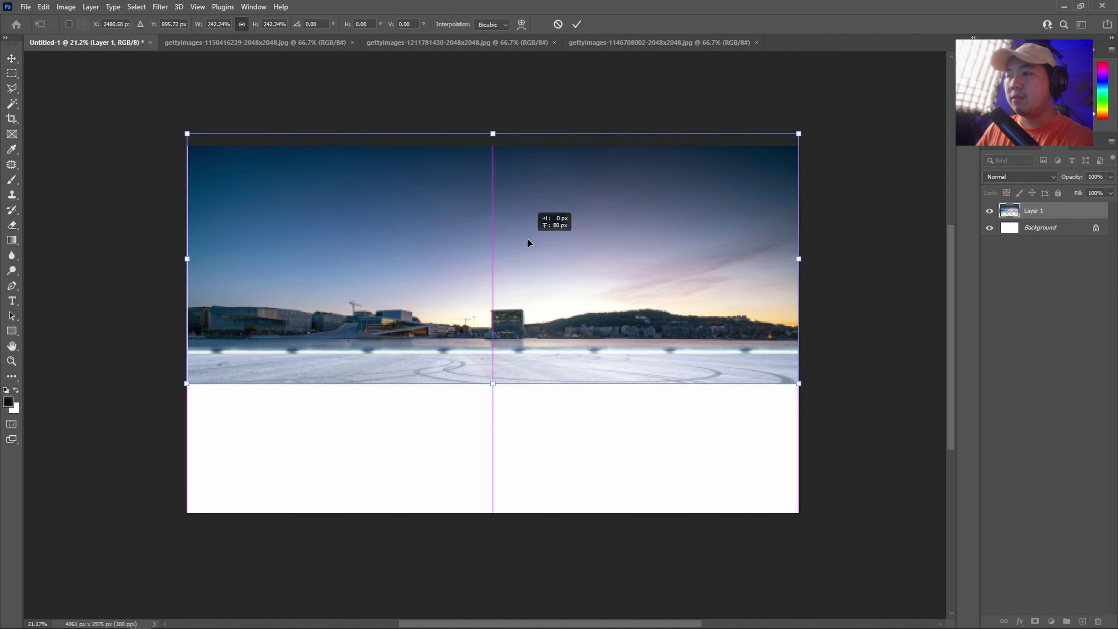
drag(418, 245, 527, 230)
click(576, 24)
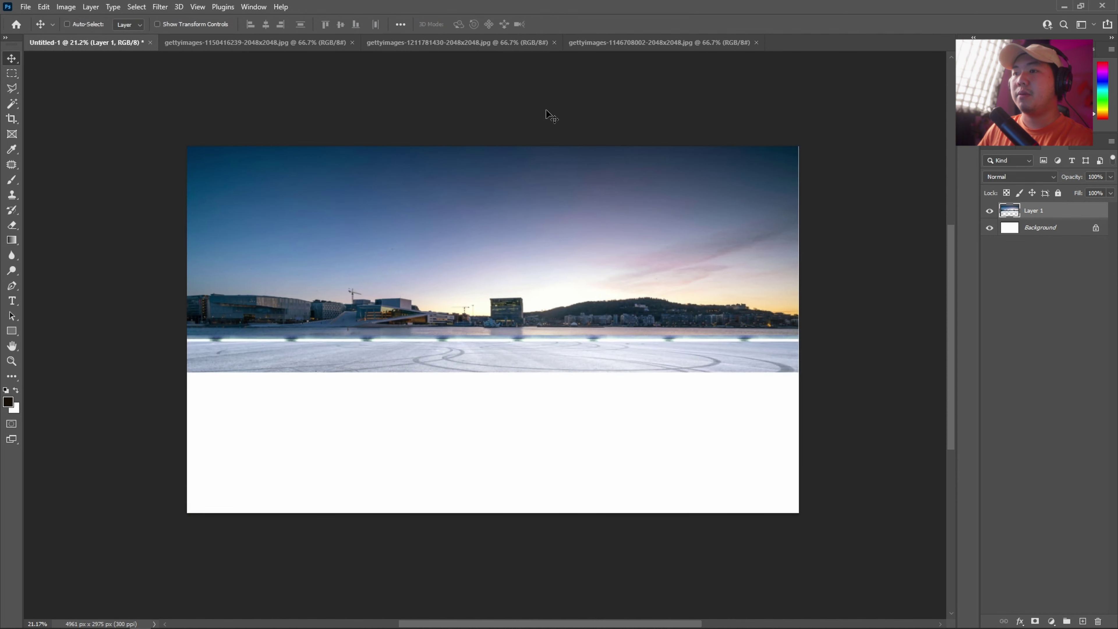
Fine-tune the skyline layer: nudge it down, enlarge it to cover the right edge, shift it left.
drag(478, 282, 478, 286)
key(ctrl+t)
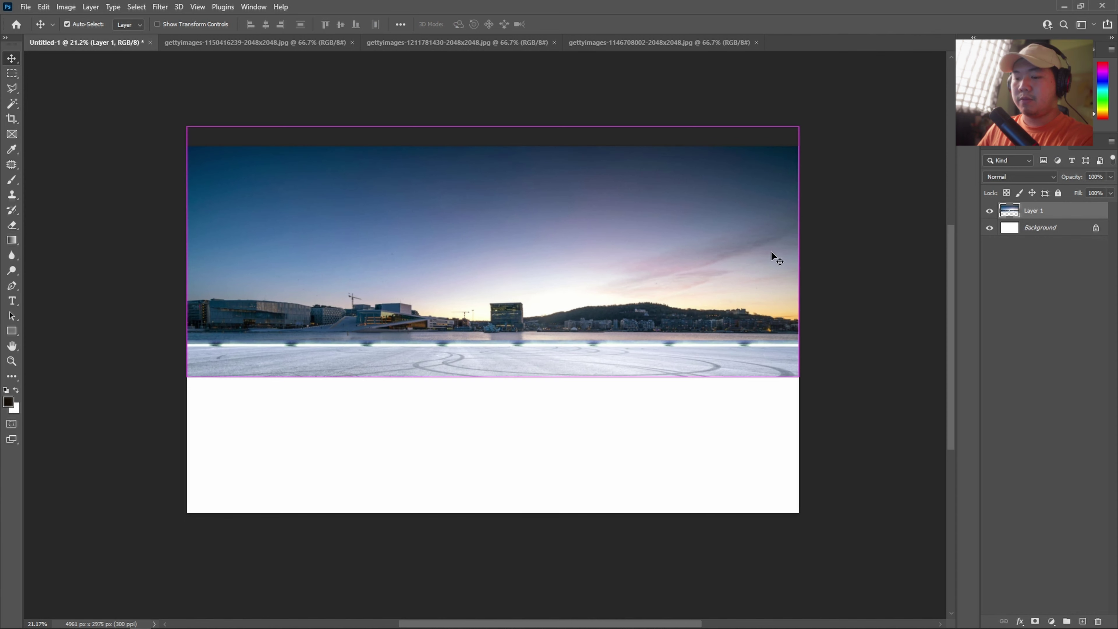
drag(799, 257, 805, 261)
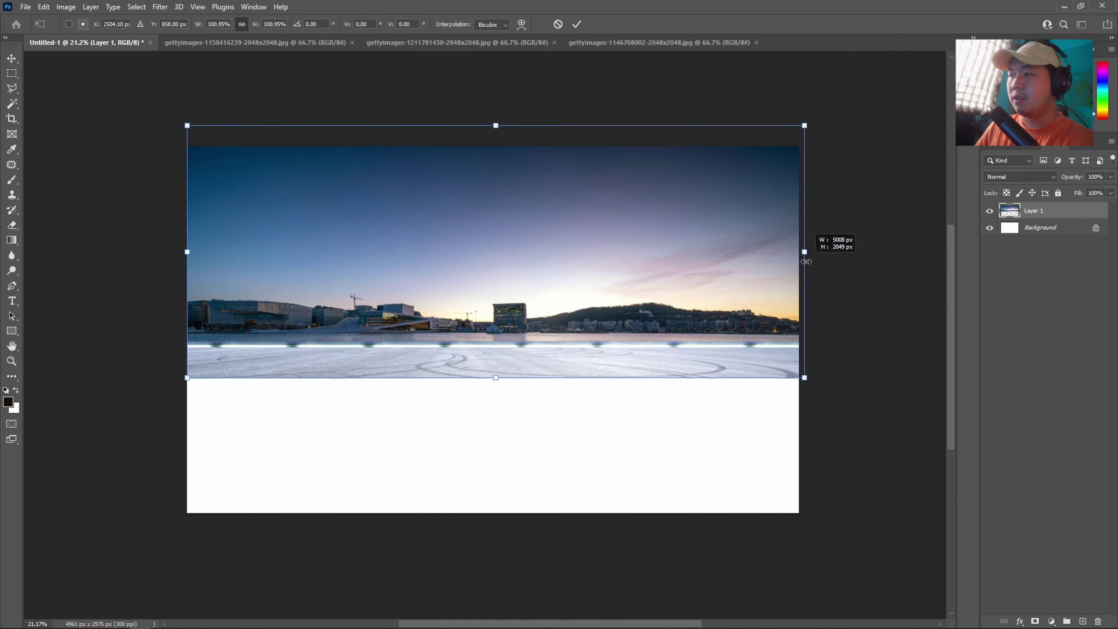
key(Return)
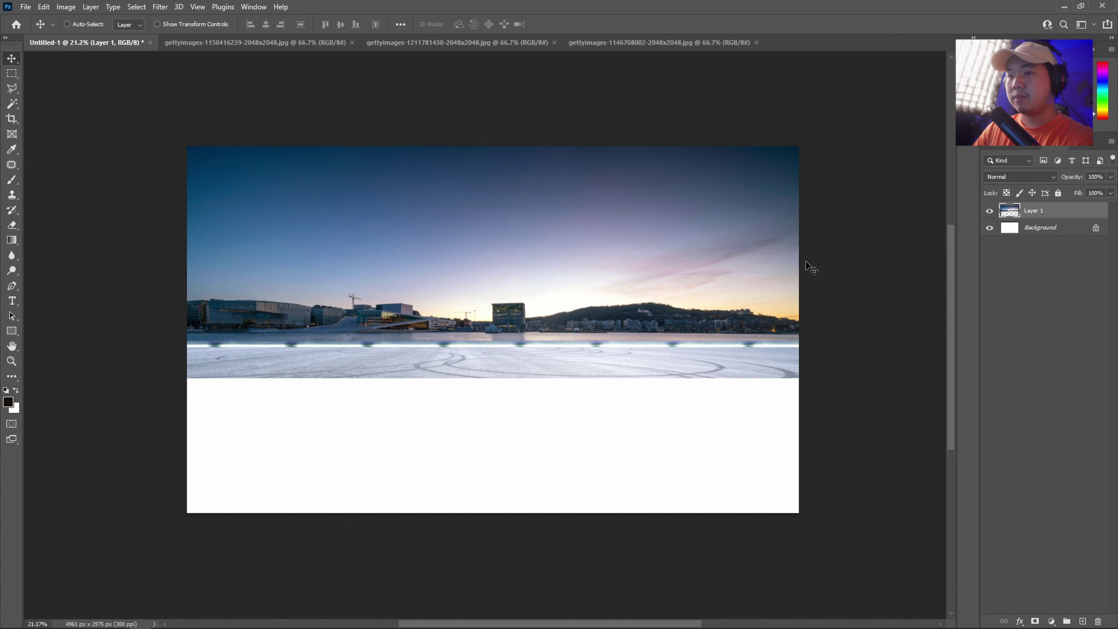
drag(809, 267, 806, 266)
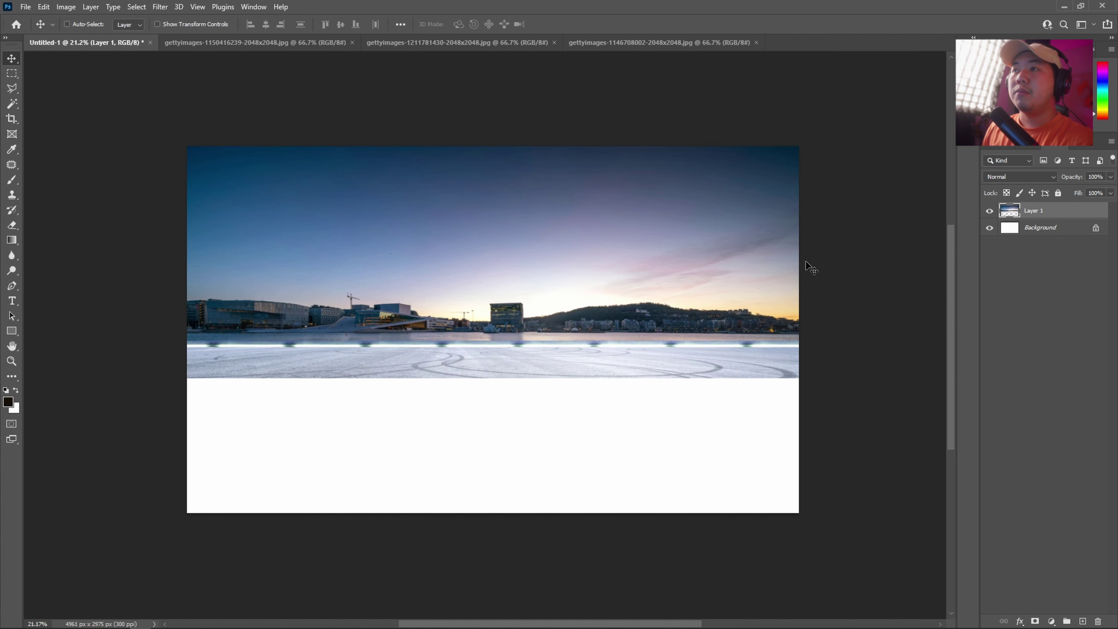
Add the snowy plain photo as Layer 2, scale it past the canvas edges, and nudge it up with Shift+Up.
click(621, 43)
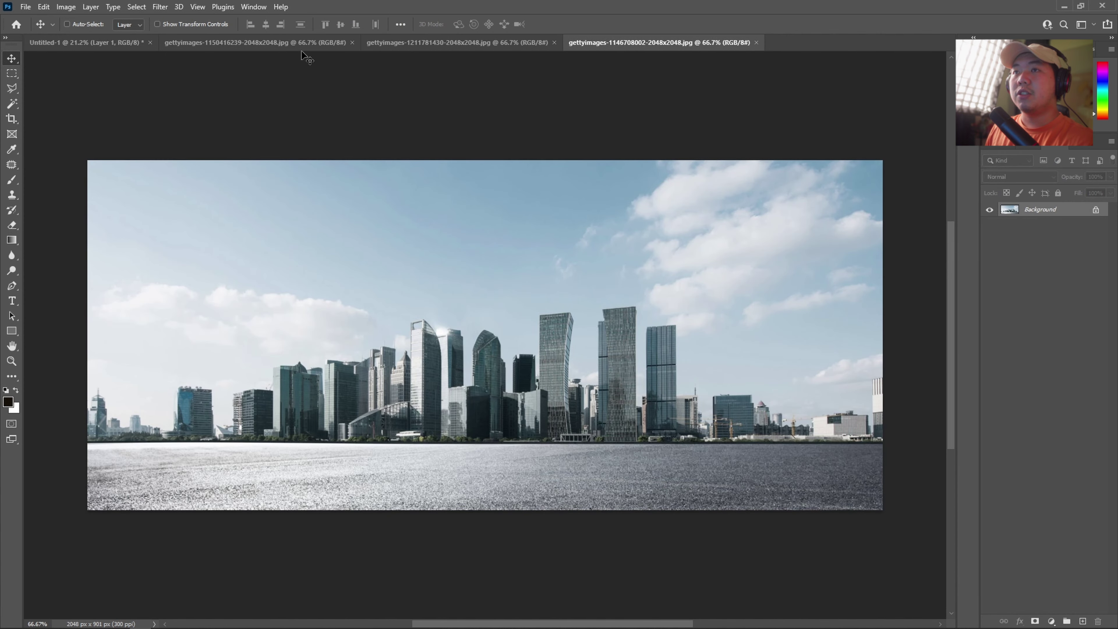
click(282, 43)
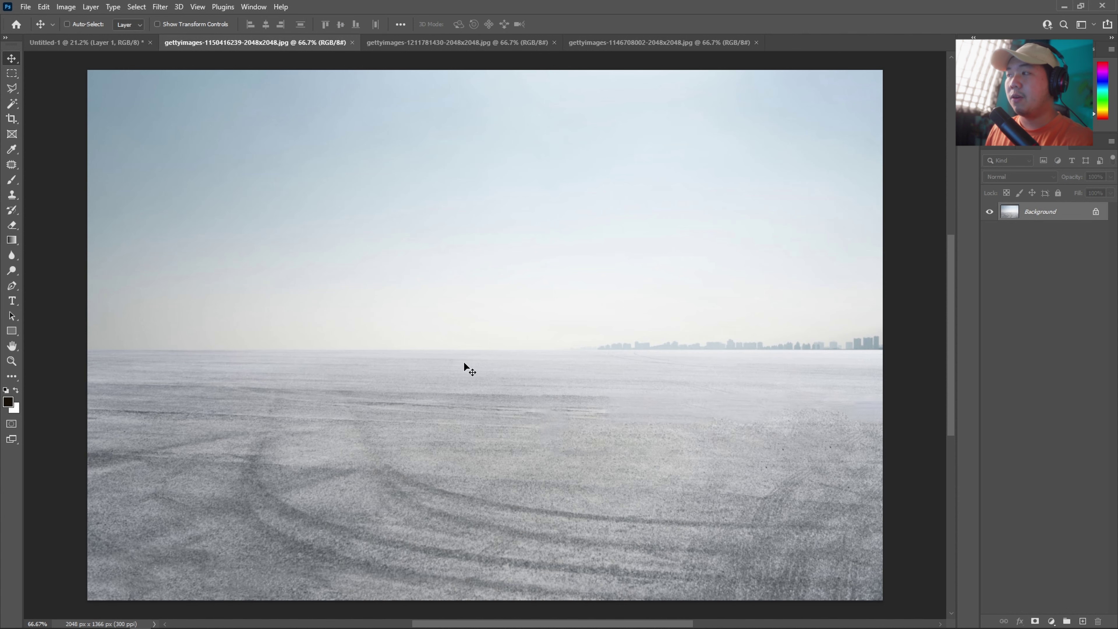
drag(303, 222, 454, 370)
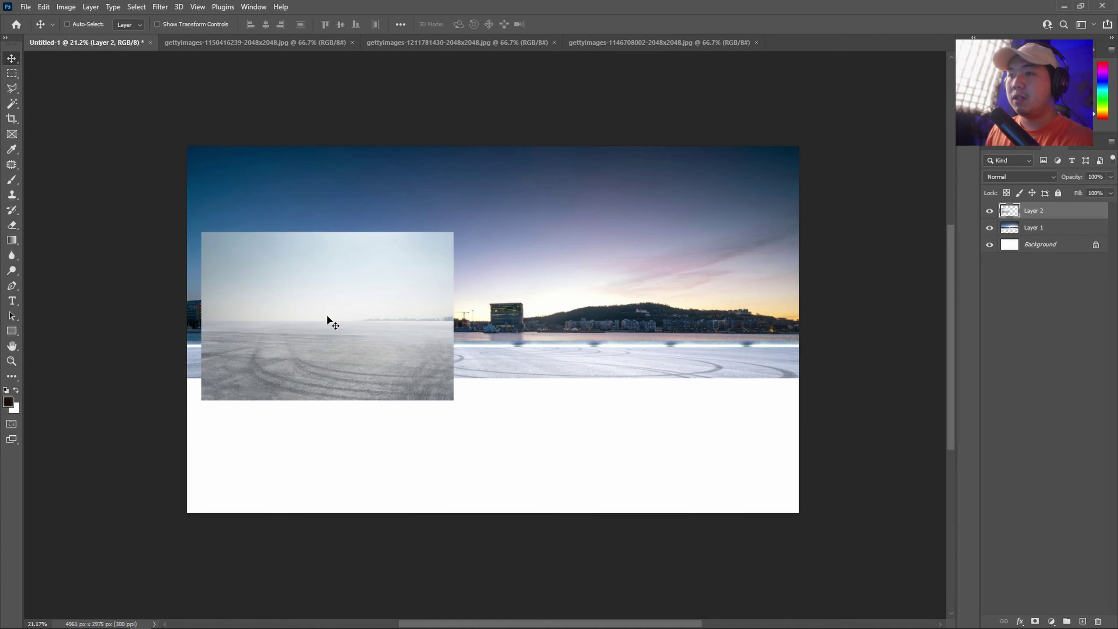
key(ctrl+t)
drag(477, 362, 799, 375)
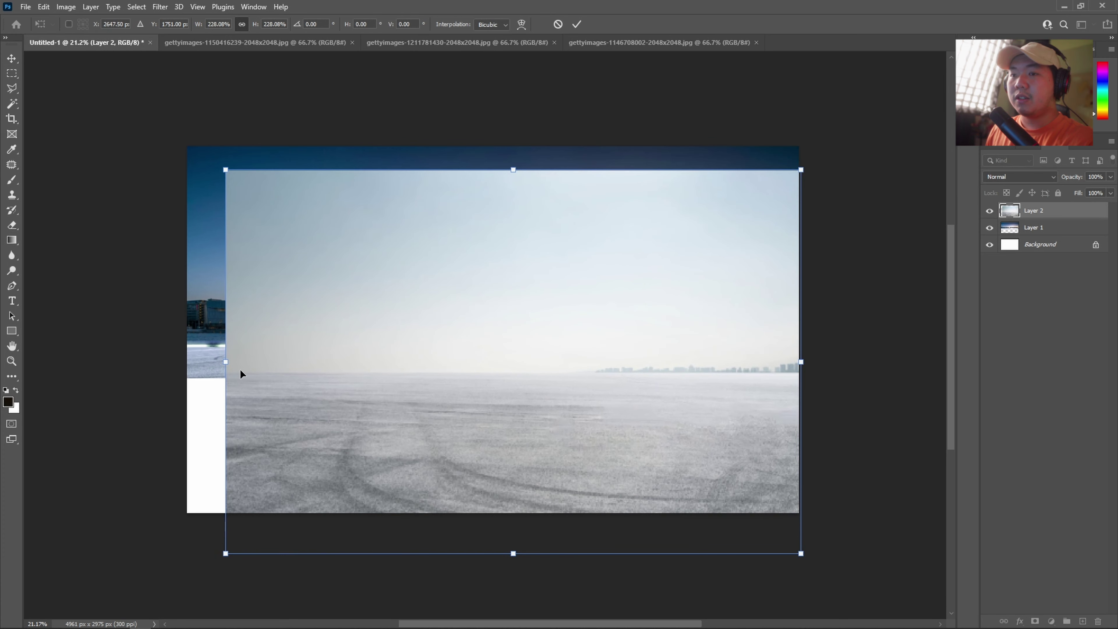
drag(221, 361, 187, 362)
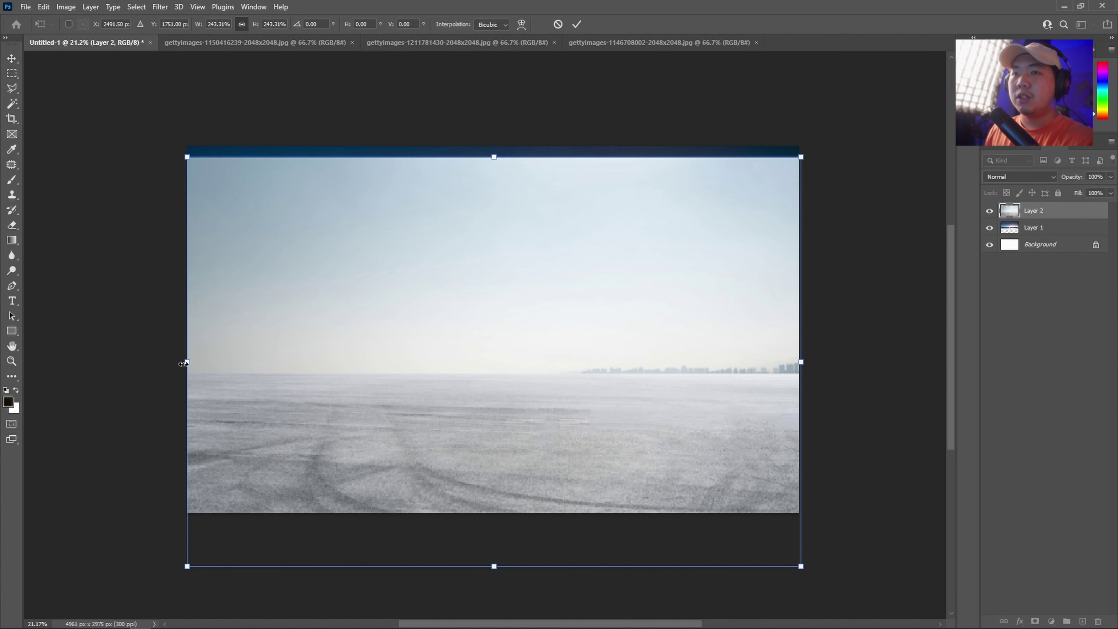
drag(182, 363, 180, 363)
click(576, 25)
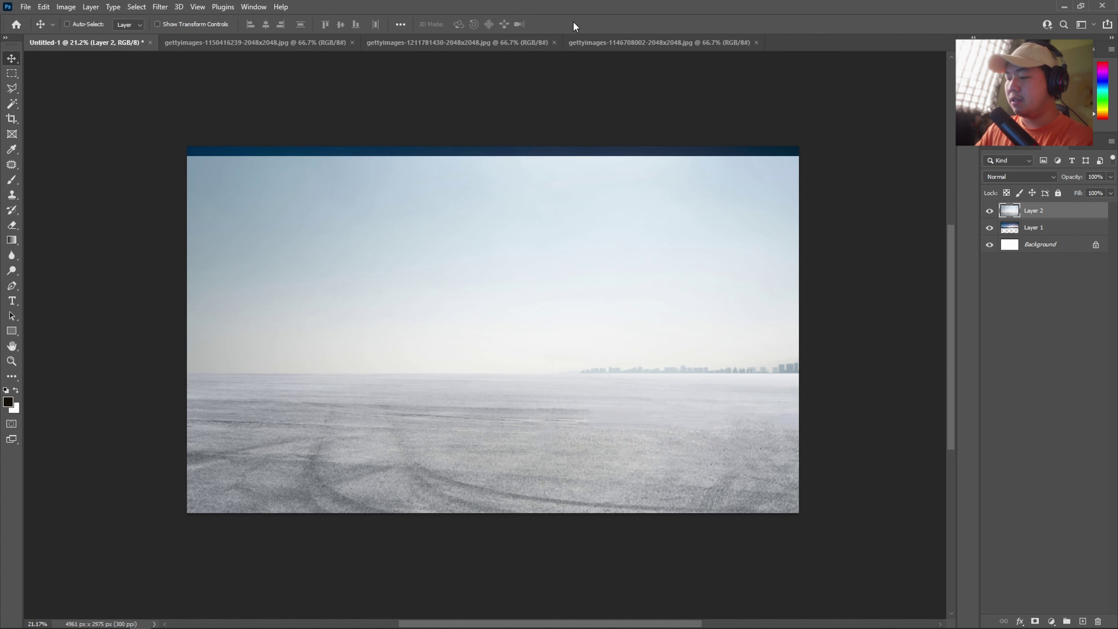
key(shift+Up)
key(shift+Up)
key(shift+Up)
key(shift+Up)
key(shift+Up)
key(shift+Up)
key(shift+Up)
key(shift+Up)
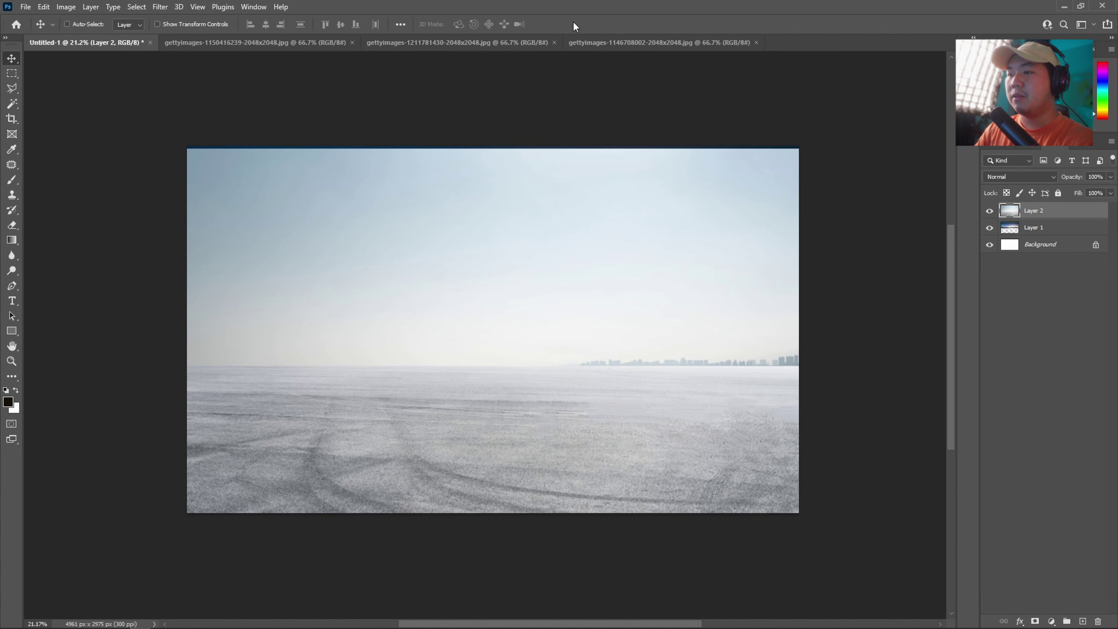
key(shift+Up)
key(shift+Up)
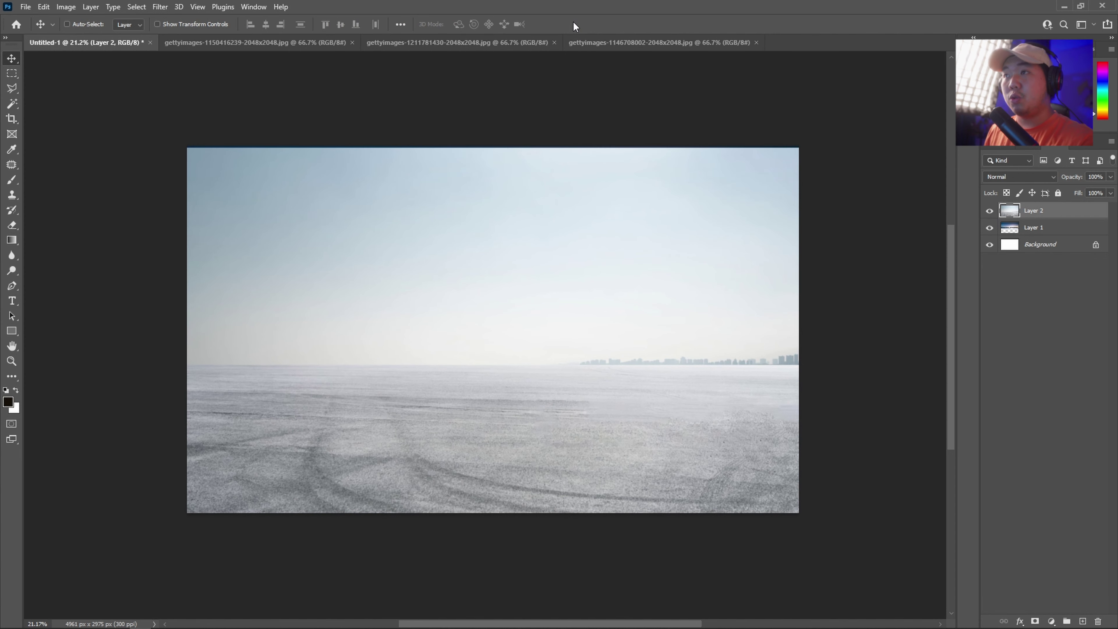
Copy the city skyline photo into the composite as Layer 3, scaled across the canvas width.
click(596, 42)
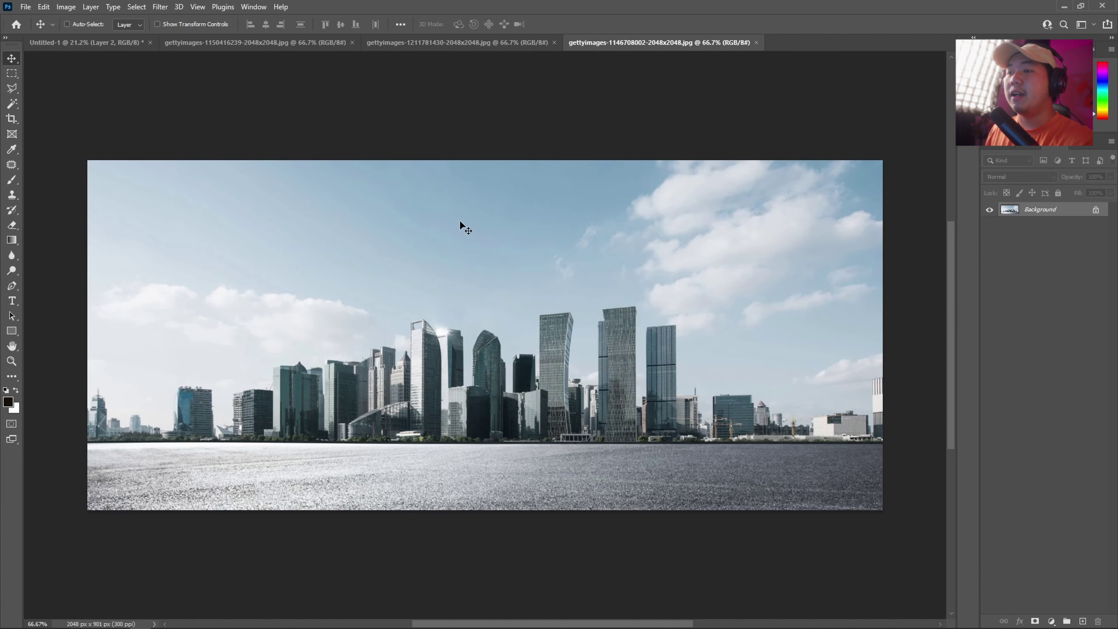
mouse_move(149, 90)
mouse_down()
mouse_move(483, 271)
mouse_move(436, 304)
mouse_up()
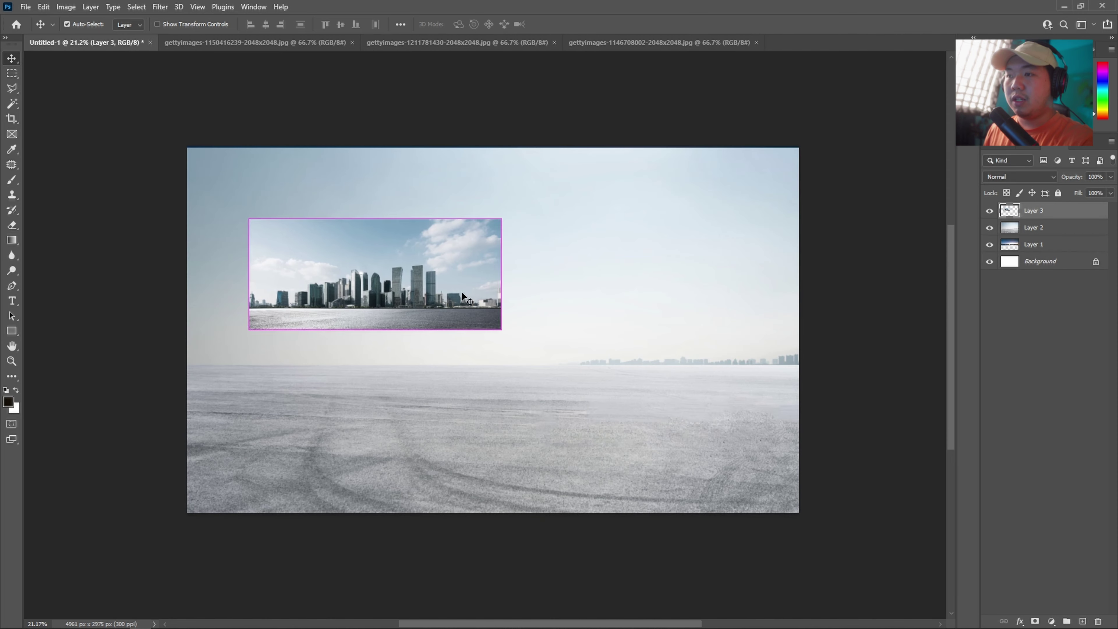
key(ctrl+t)
drag(504, 273, 671, 270)
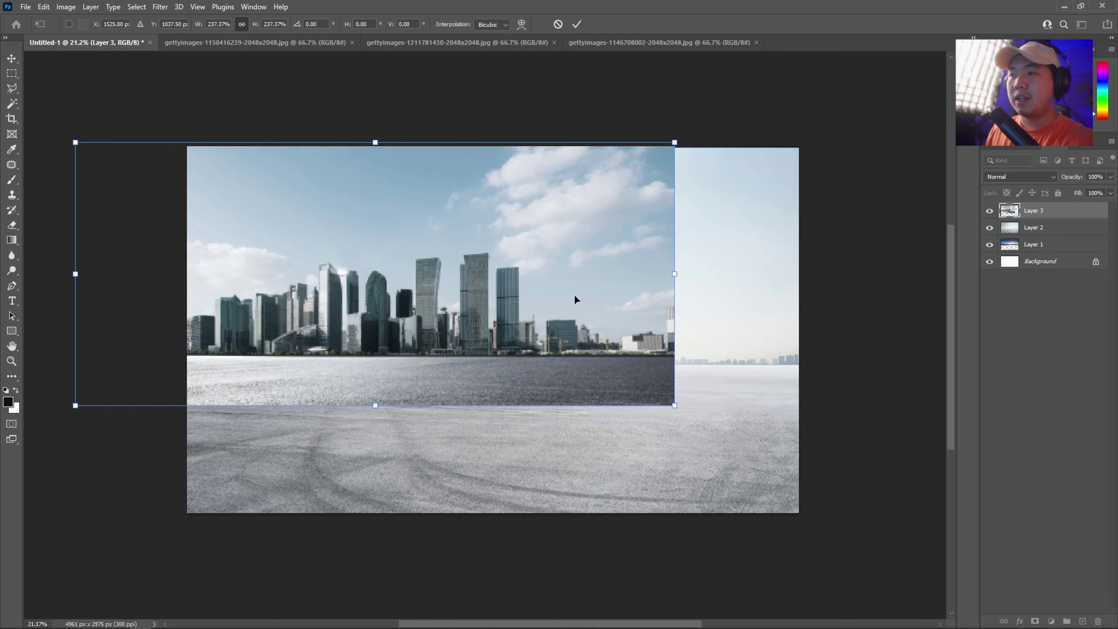
drag(574, 300, 694, 287)
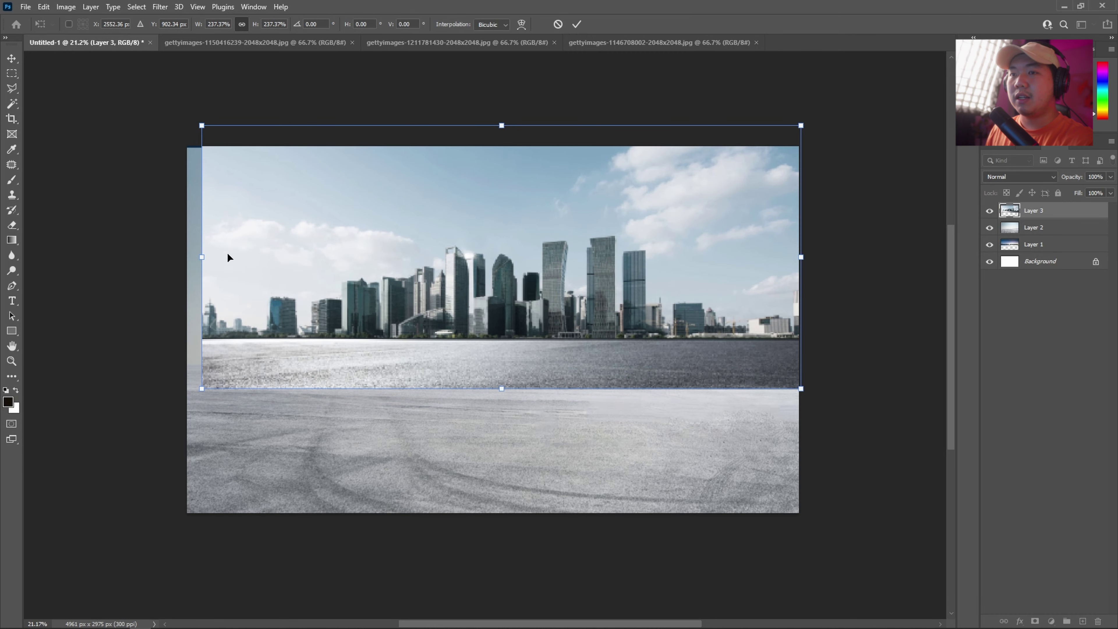
drag(202, 257, 144, 275)
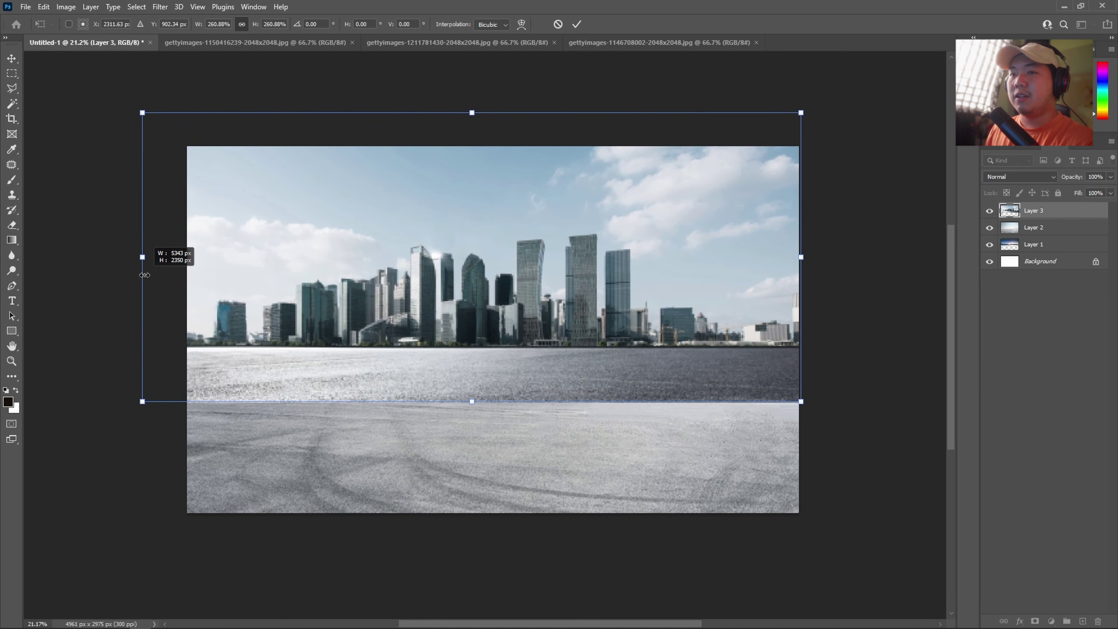
click(575, 24)
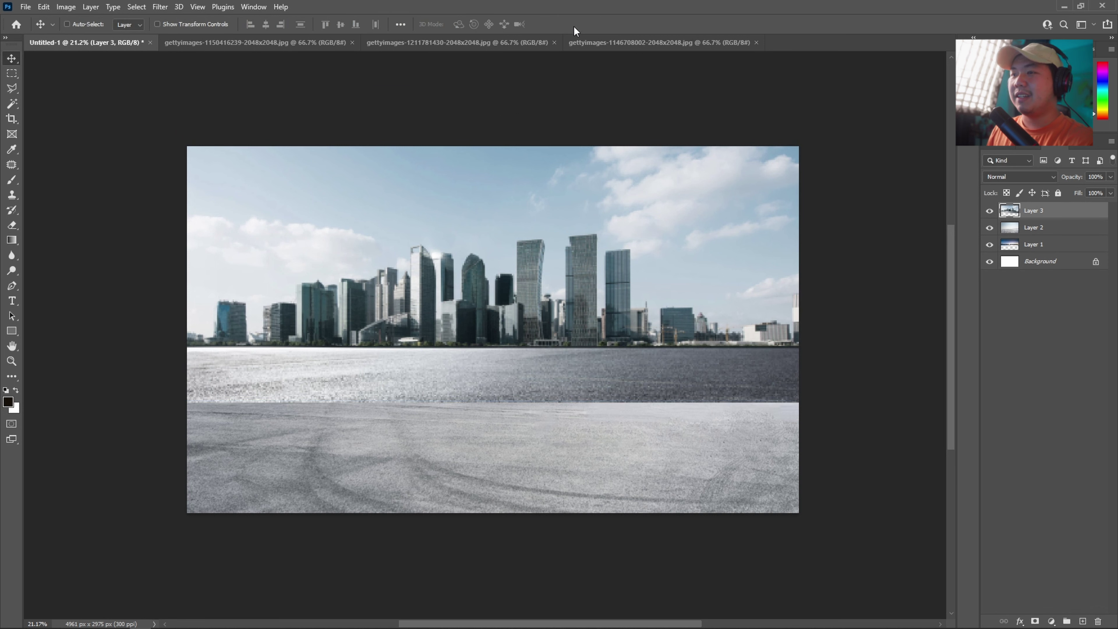
Lower the skyline slightly, hide Layer 3, and stack Layer 1 above the snowy Layer 2.
drag(572, 298, 571, 301)
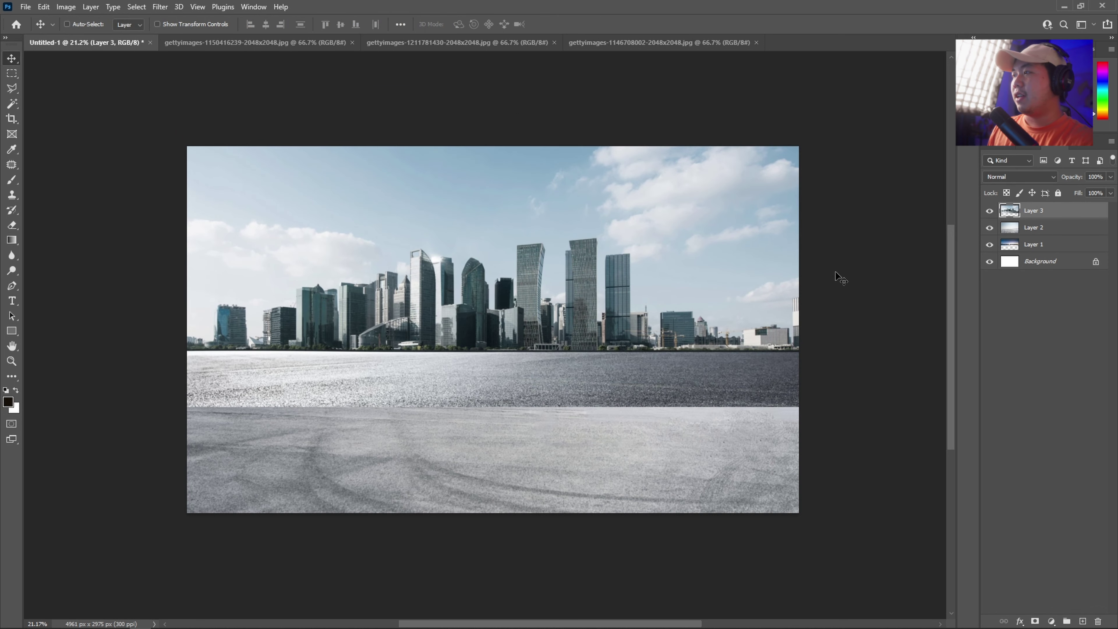
click(990, 211)
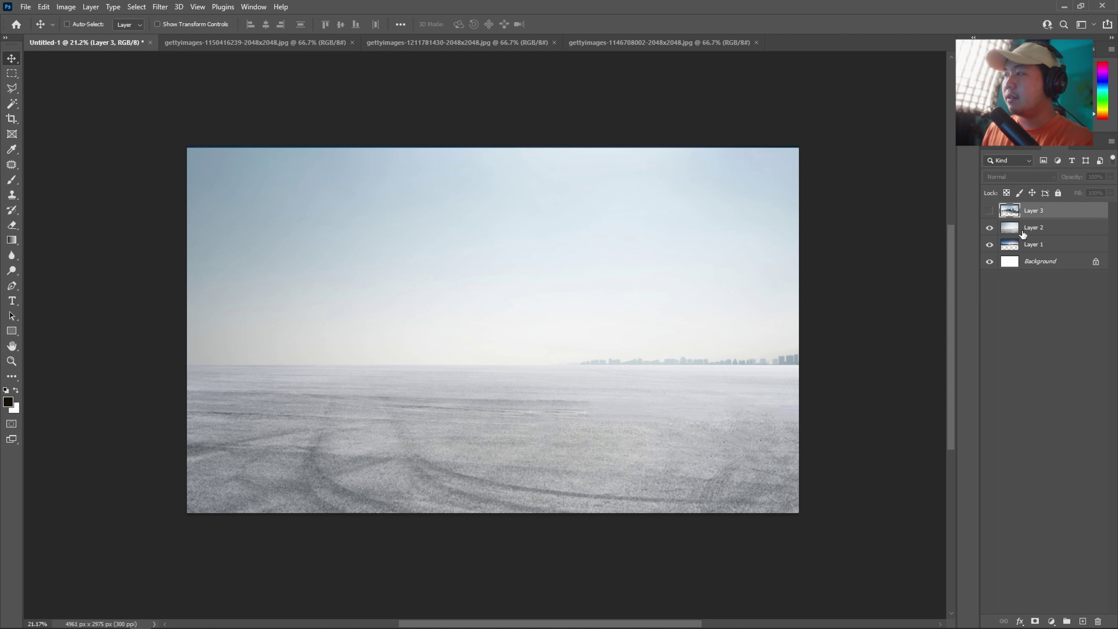
drag(1030, 244, 1030, 223)
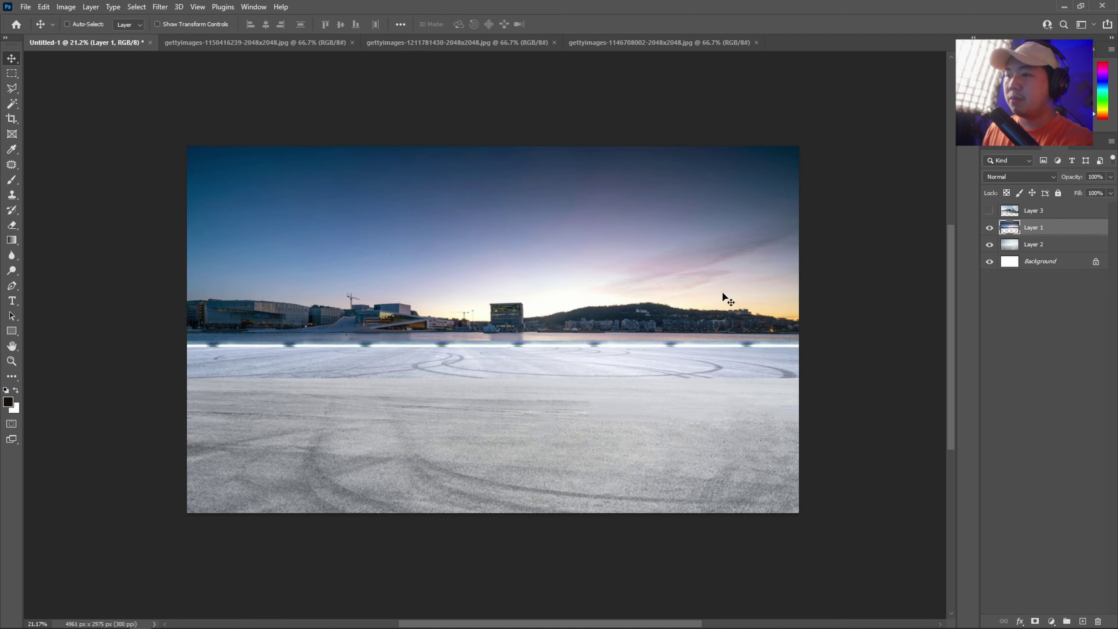
Select a rectangular band over the lit ground and turn it into the waterfront layer's mask.
drag(601, 340, 590, 369)
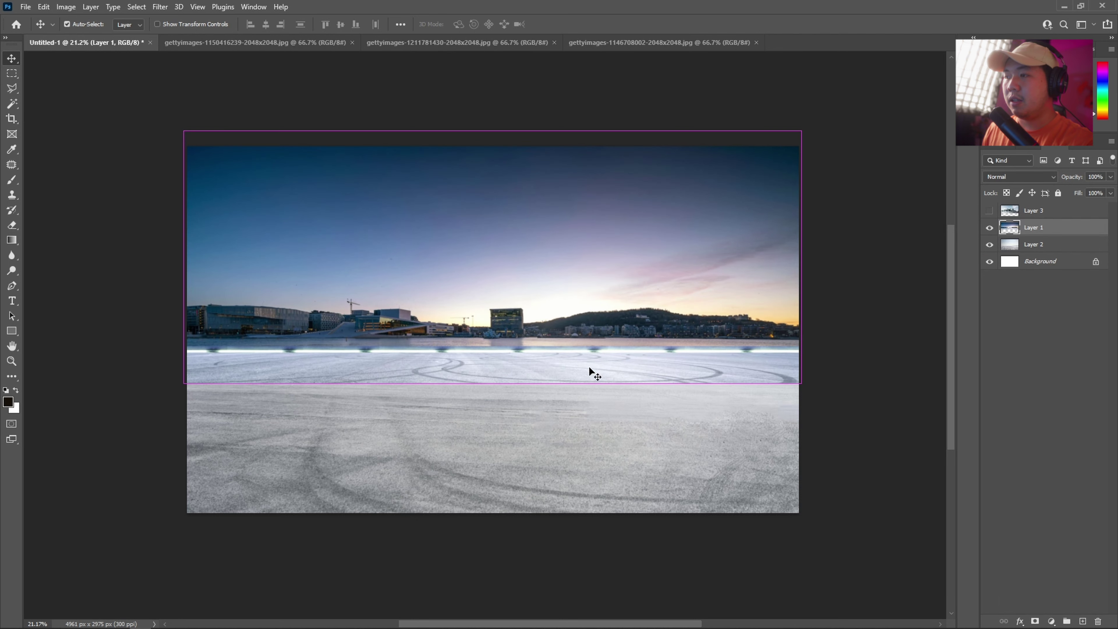
scroll(589, 366, up, 1)
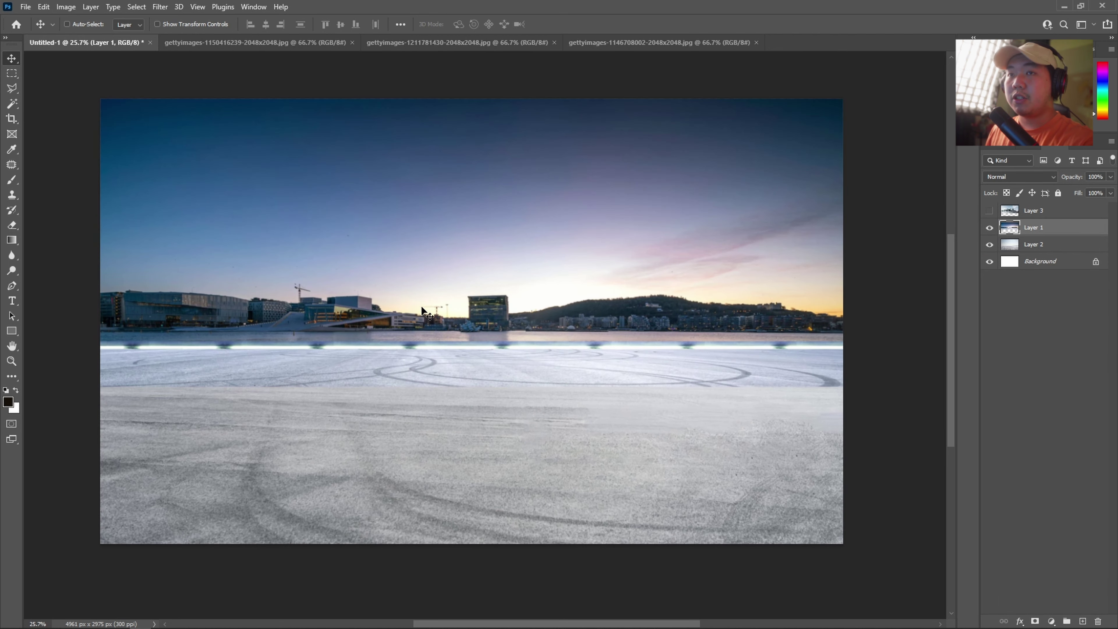
key(m)
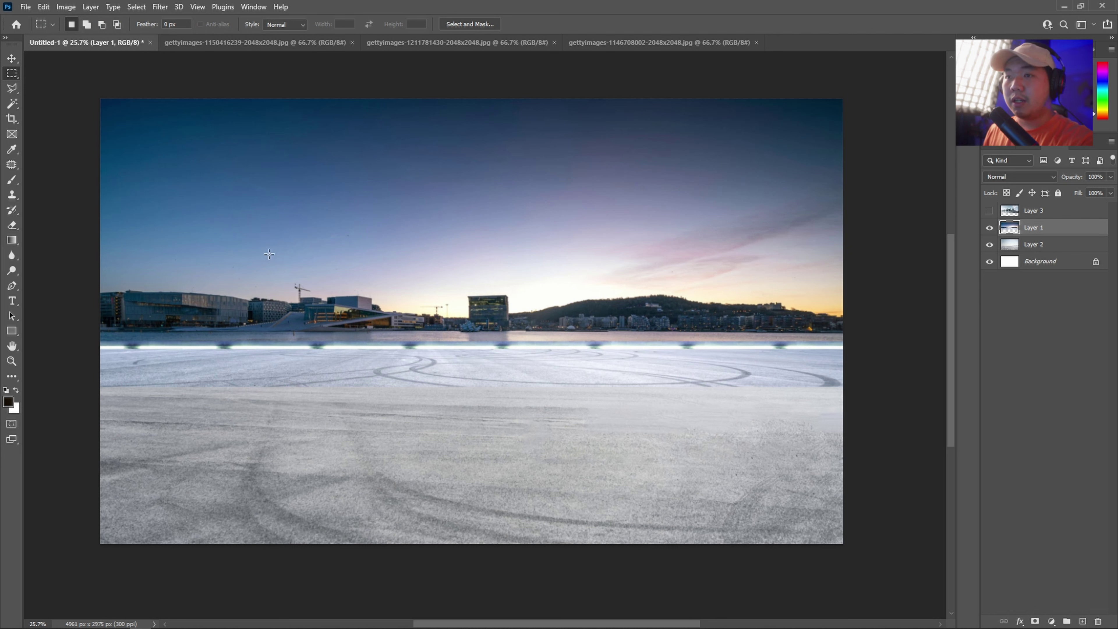
right_click(11, 78)
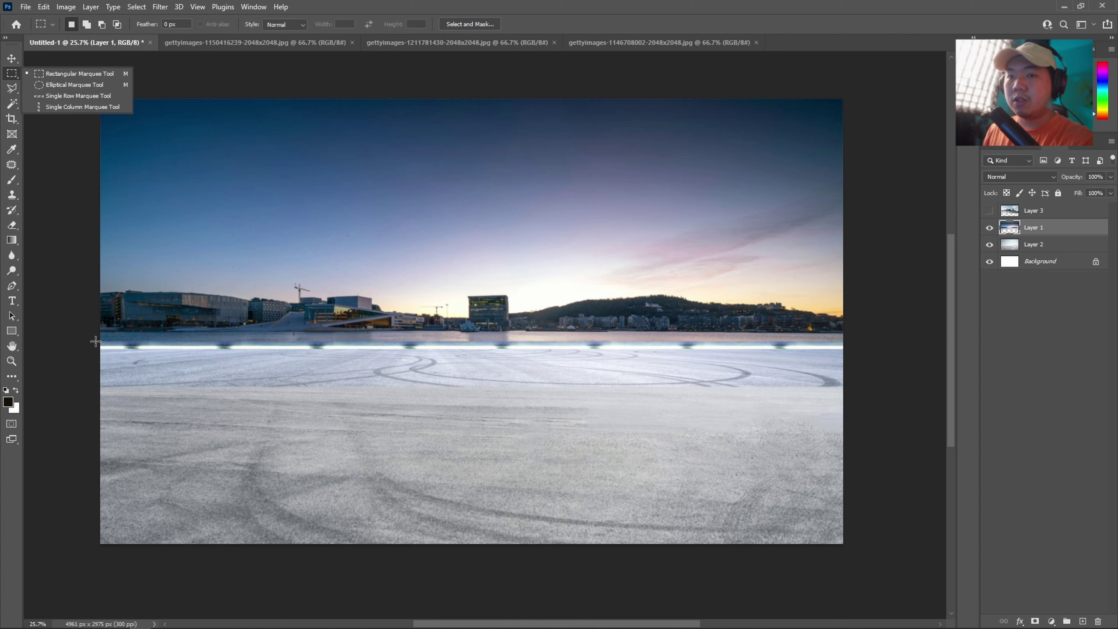
mouse_move(96, 341)
mouse_down()
mouse_move(869, 350)
mouse_move(881, 92)
mouse_up()
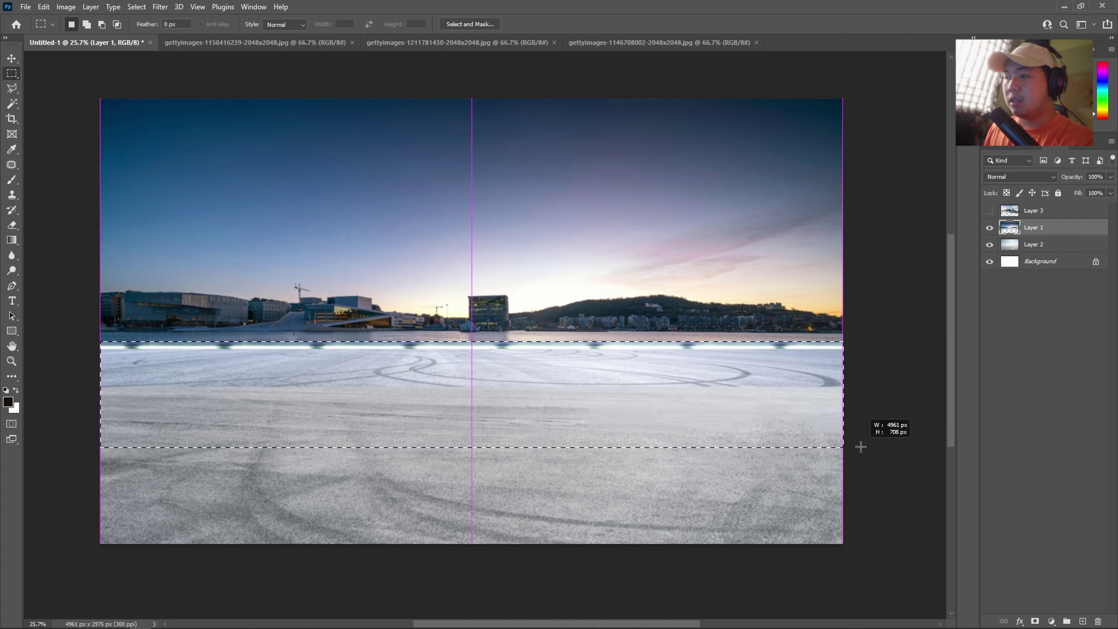
drag(881, 92, 877, 430)
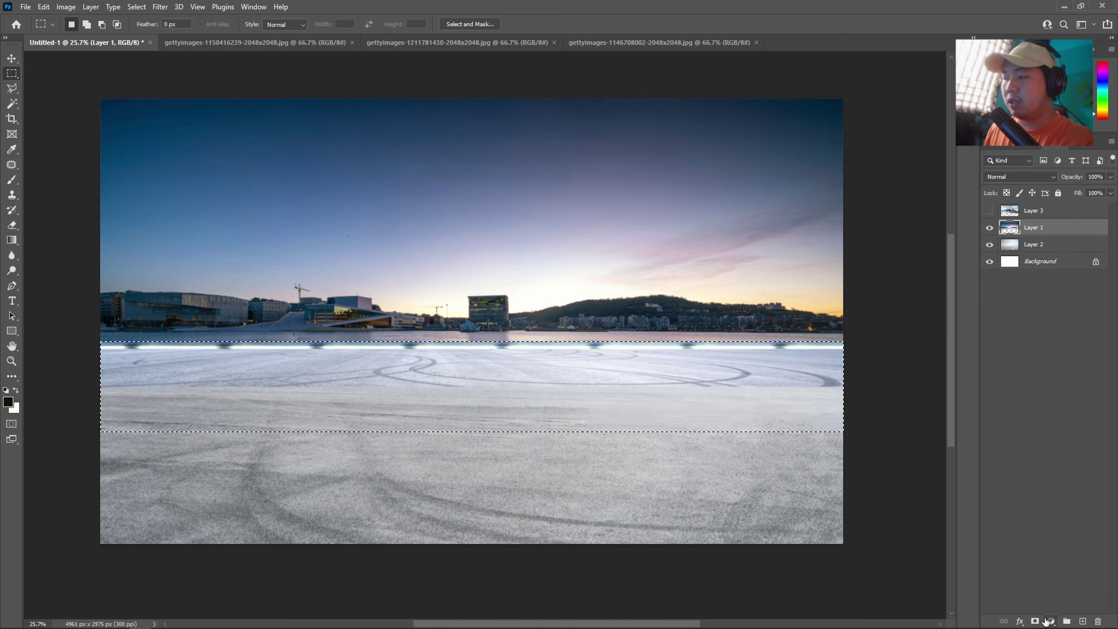
click(1036, 621)
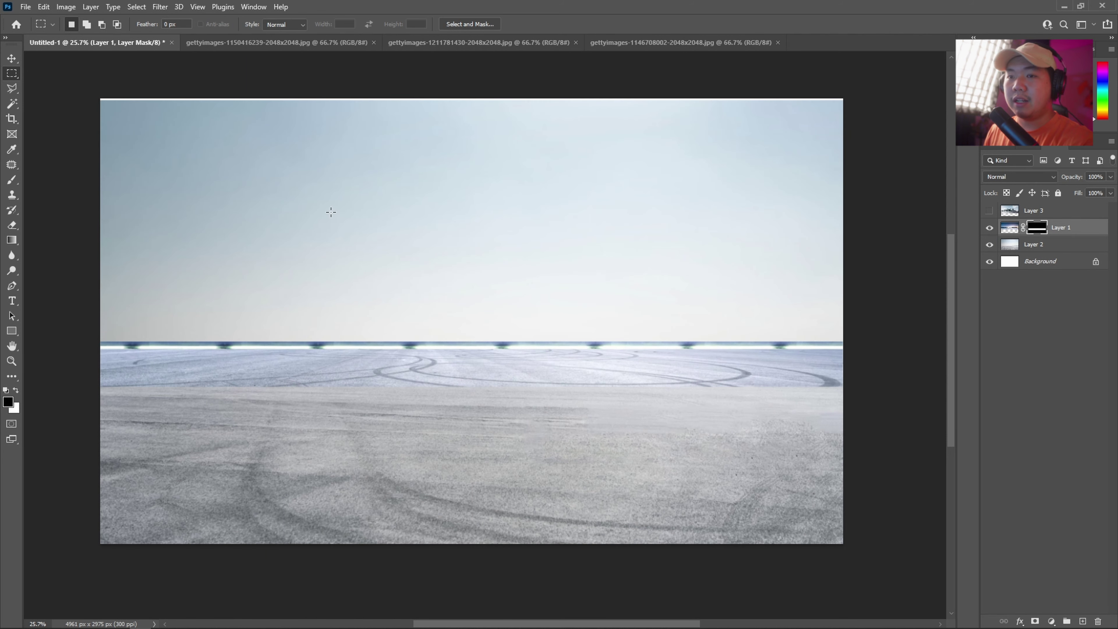
Reposition the masked waterfront layer and target its pixels with Ctrl+2.
key(v)
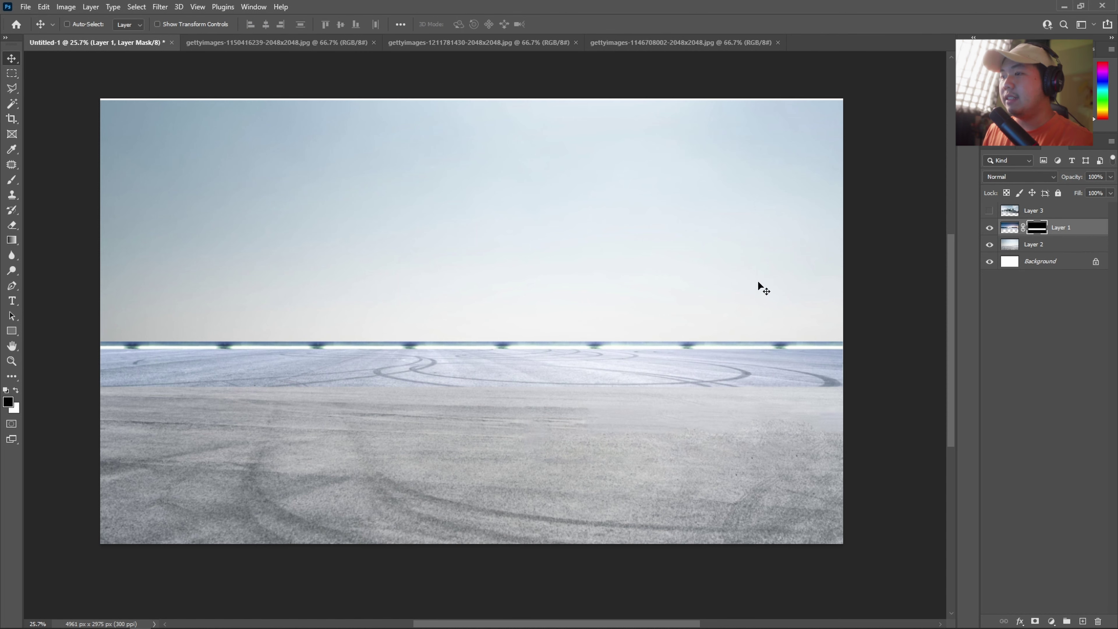
scroll(598, 369, down, 1)
scroll(550, 372, up, 1)
mouse_move(560, 353)
mouse_down()
mouse_move(559, 310)
mouse_move(557, 375)
mouse_up()
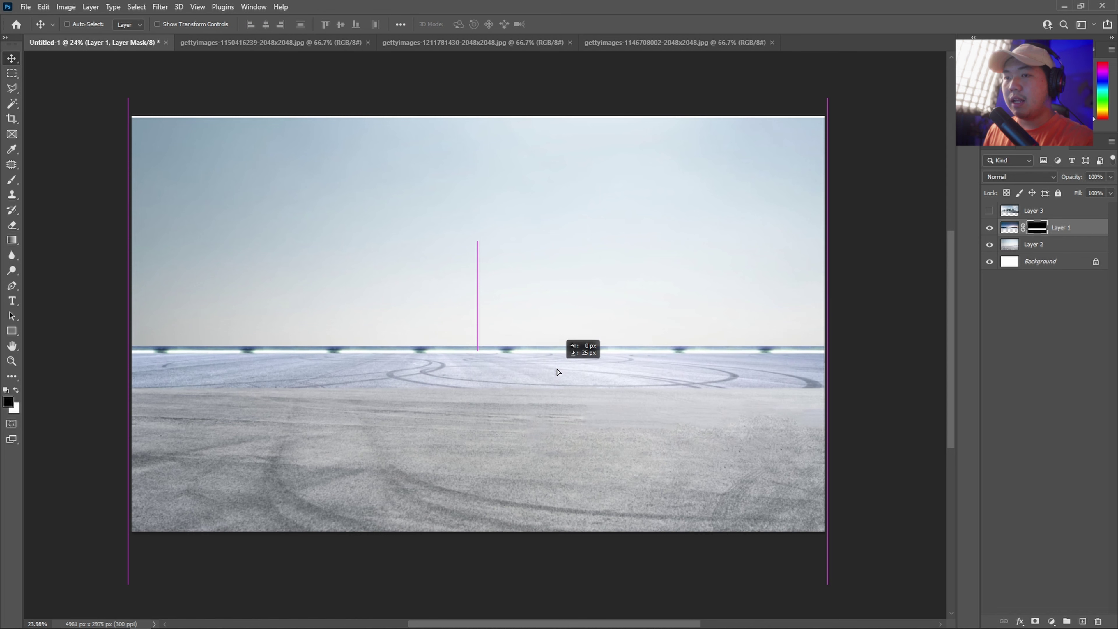
drag(557, 374, 556, 373)
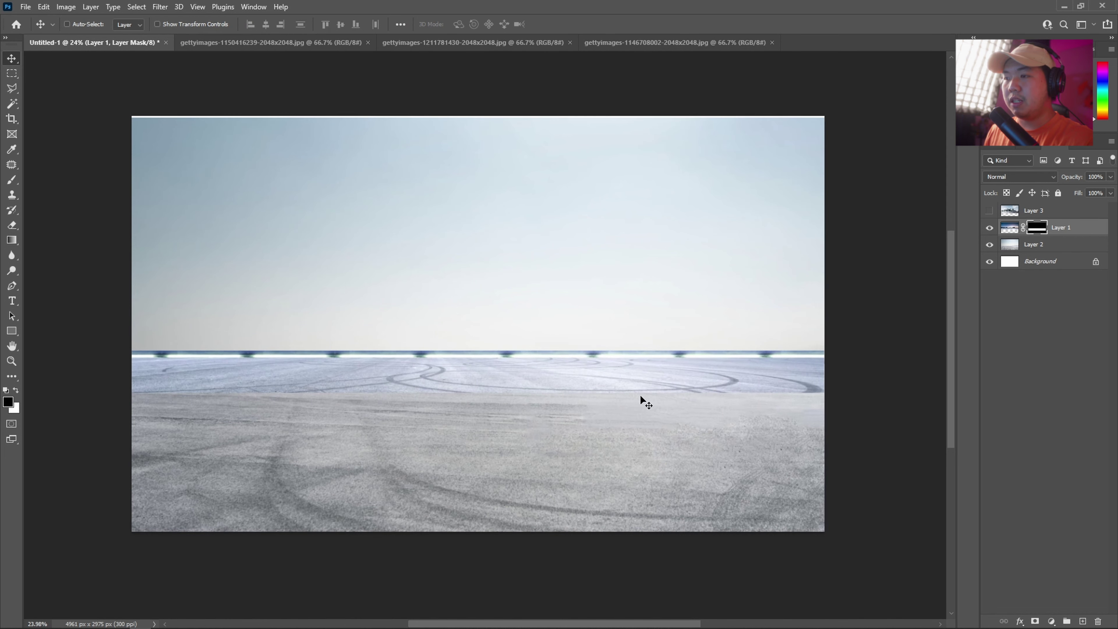
mouse_move(641, 396)
mouse_down()
mouse_move(597, 384)
mouse_move(618, 387)
mouse_up()
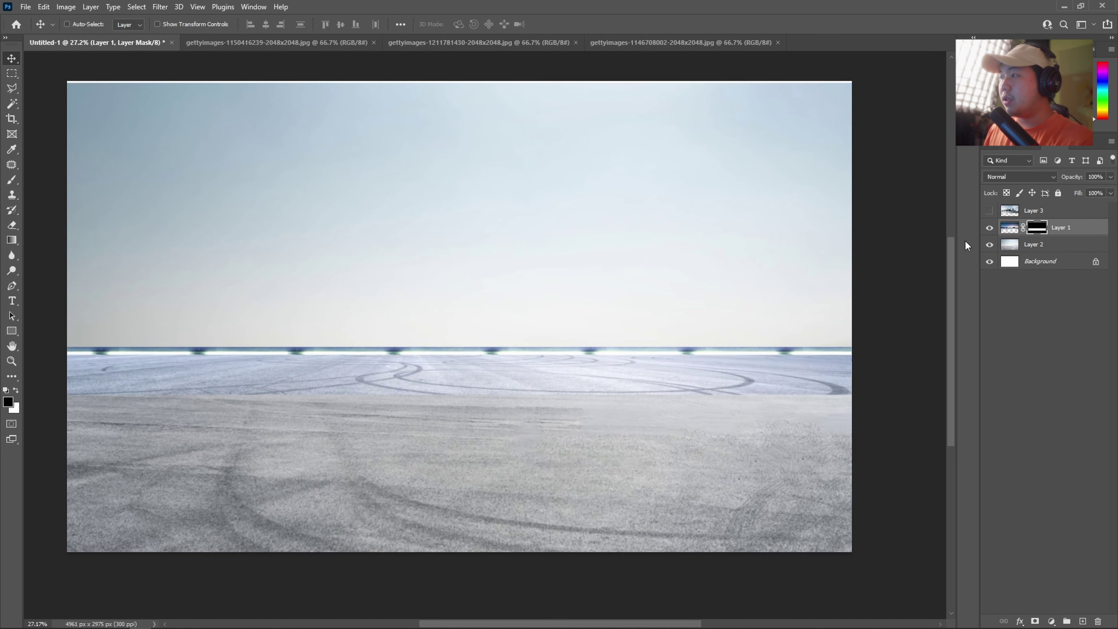
key(ctrl+2)
Move the snowy field Layer 2 above Layer 1 and give it a layer mask.
click(1054, 249)
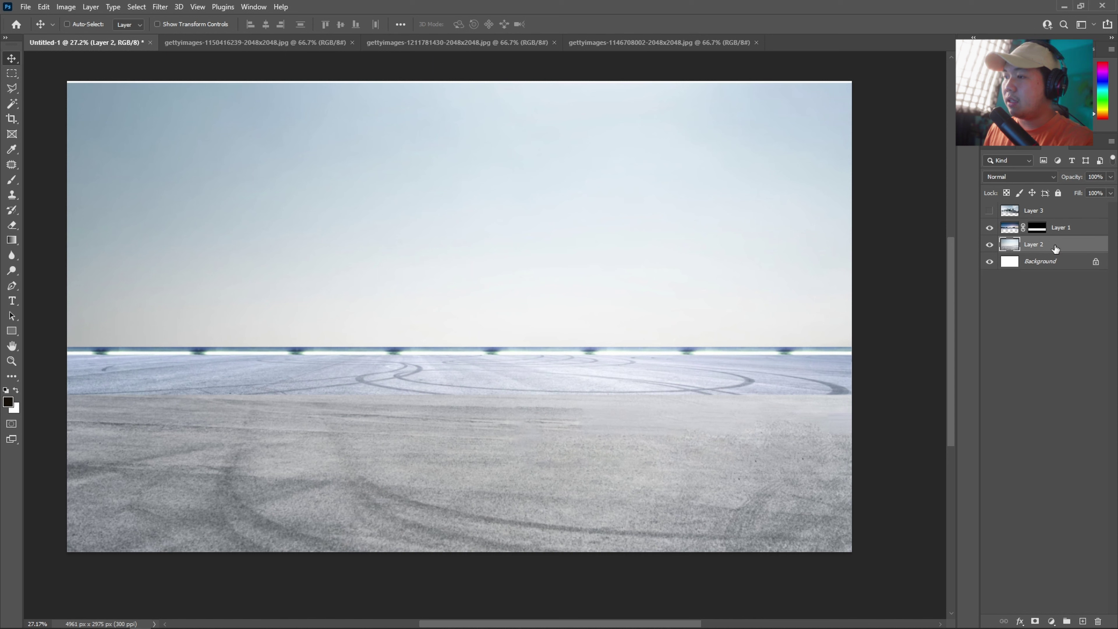
drag(1055, 250, 1065, 227)
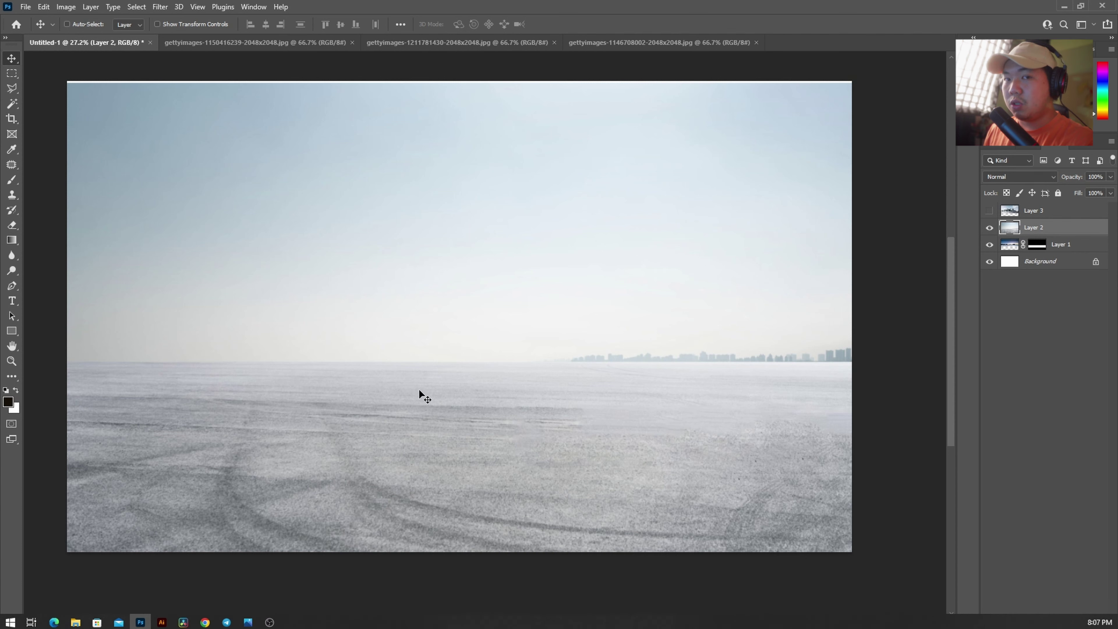
click(1033, 620)
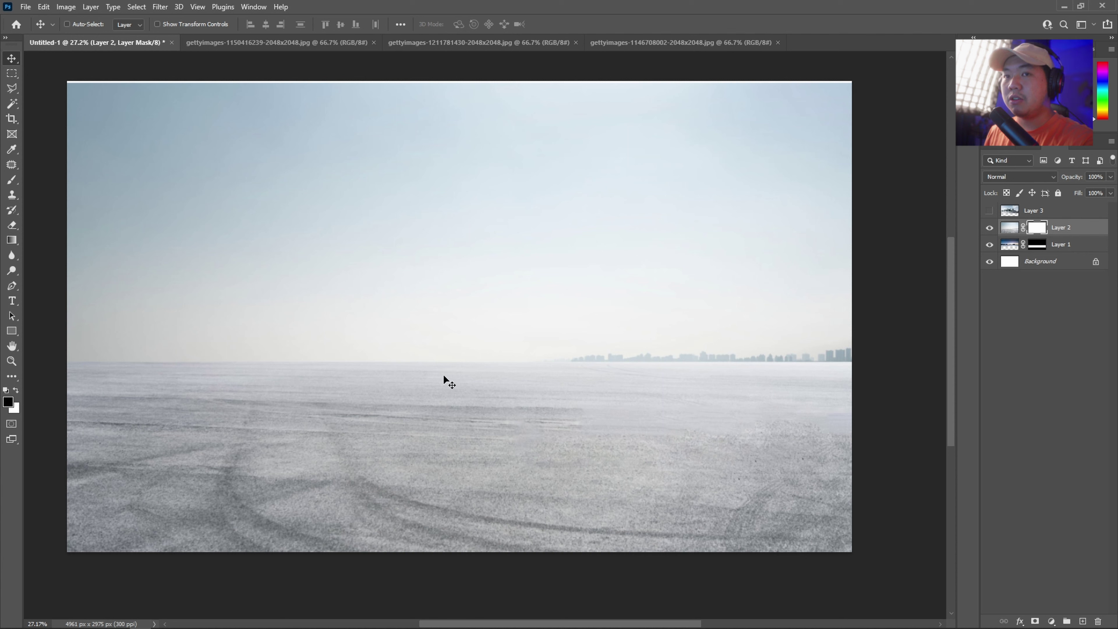
Draw a downward gradient on the mask from the horizon, then raise the ground layer 78 px.
key(g)
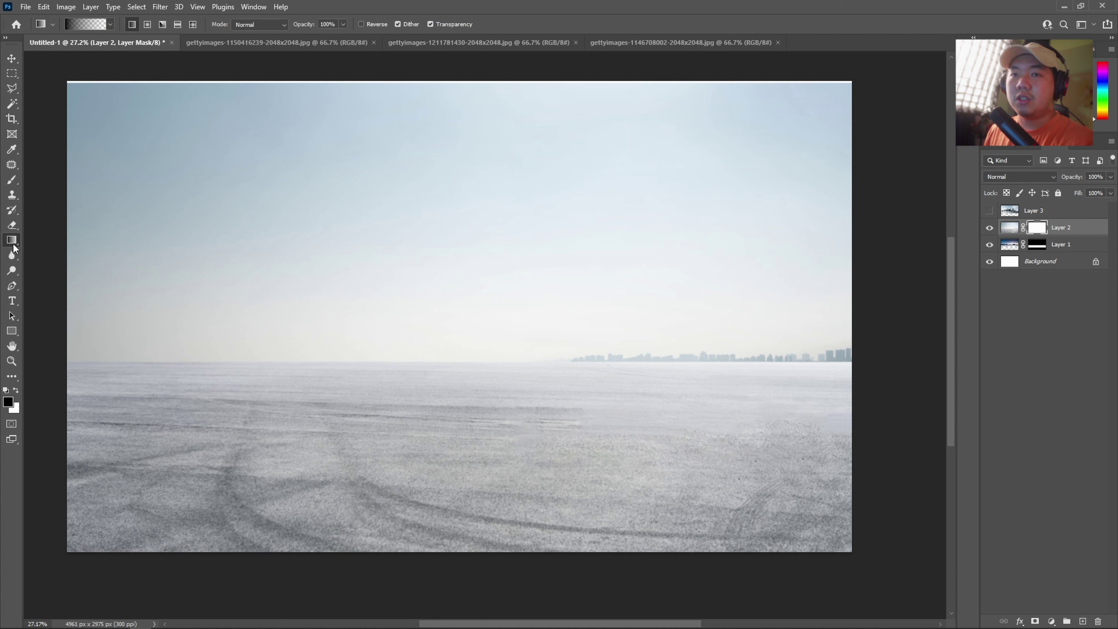
right_click(13, 245)
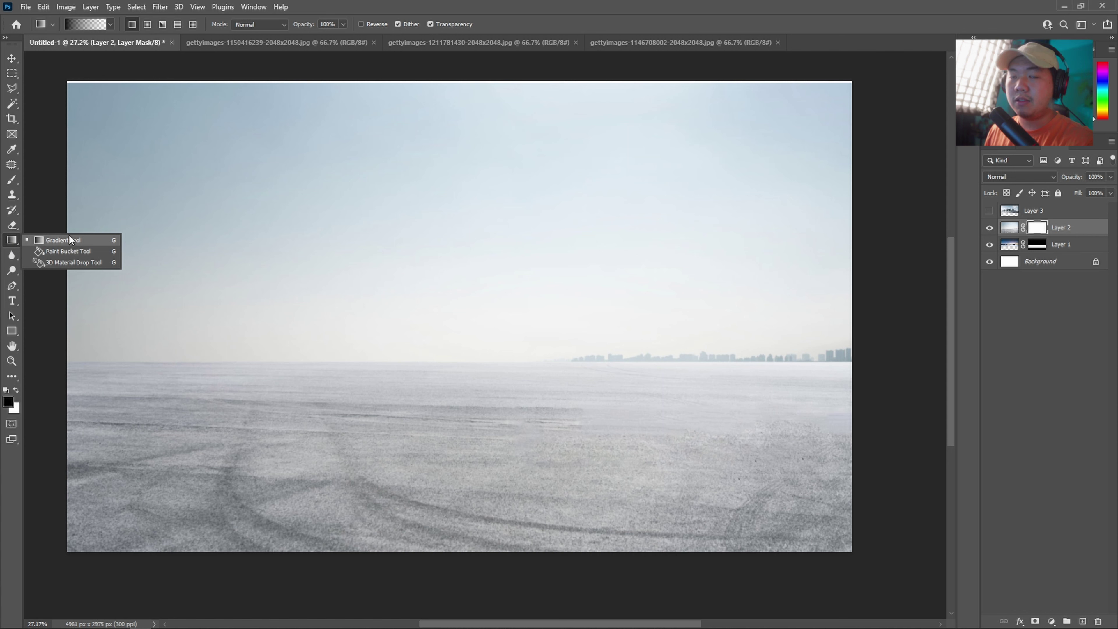
click(908, 266)
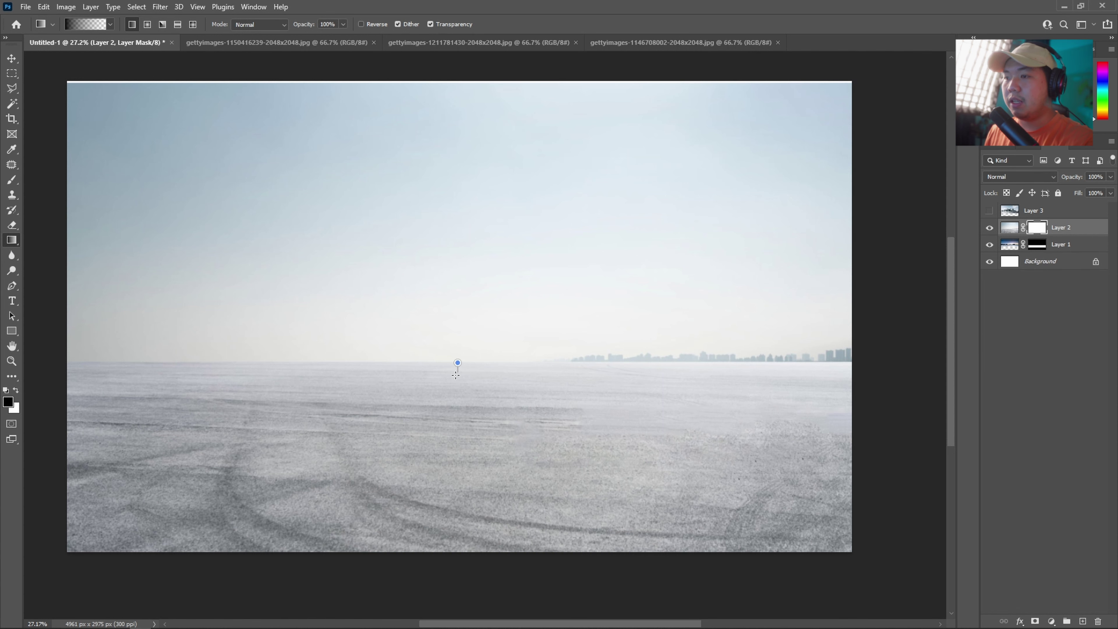
drag(454, 395, 442, 382)
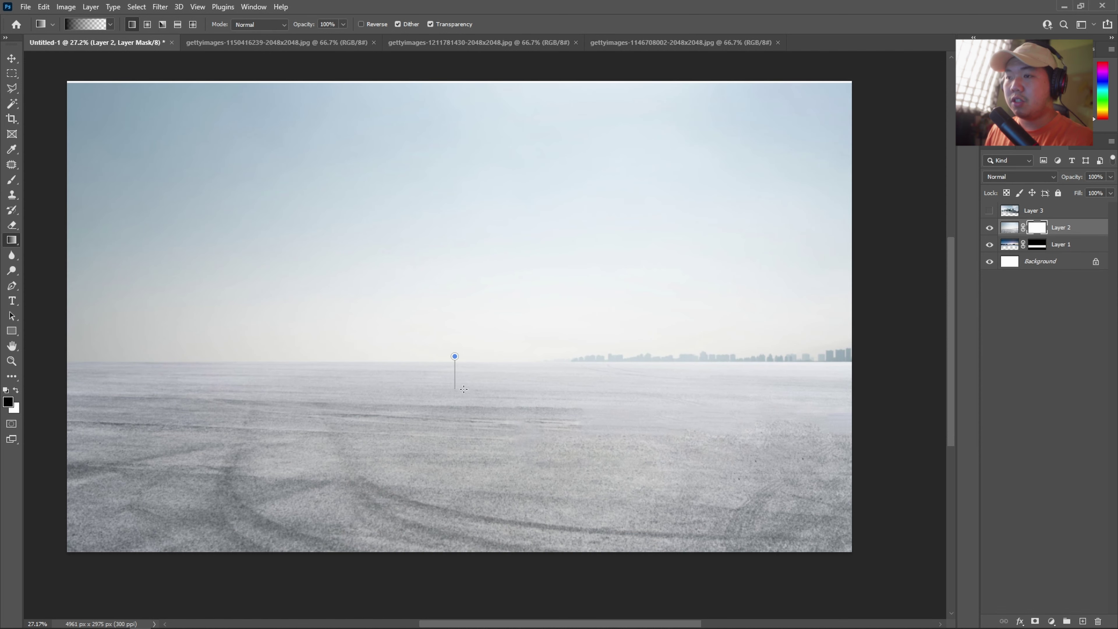
drag(469, 385, 457, 389)
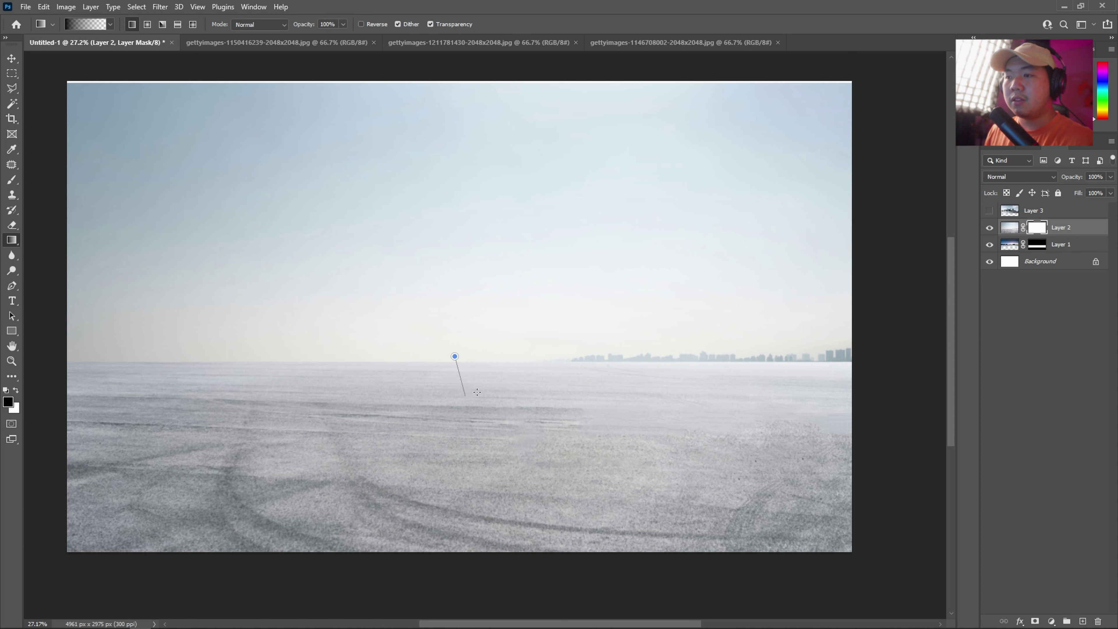
mouse_move(461, 383)
mouse_down()
mouse_move(434, 381)
mouse_move(459, 387)
mouse_move(460, 408)
mouse_up()
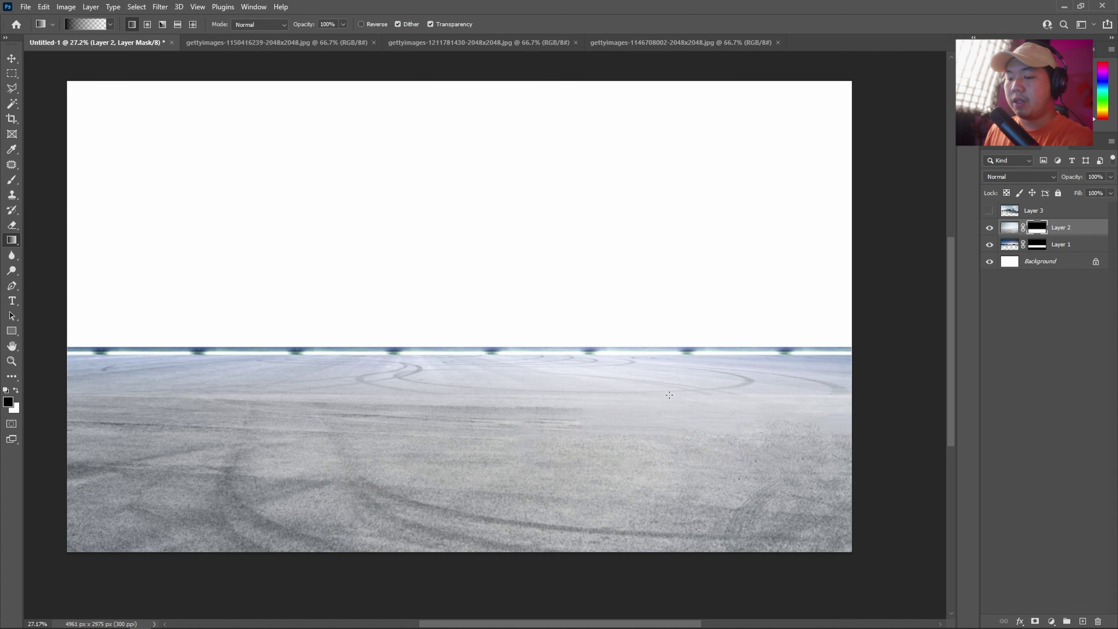
key(v)
drag(609, 421, 610, 412)
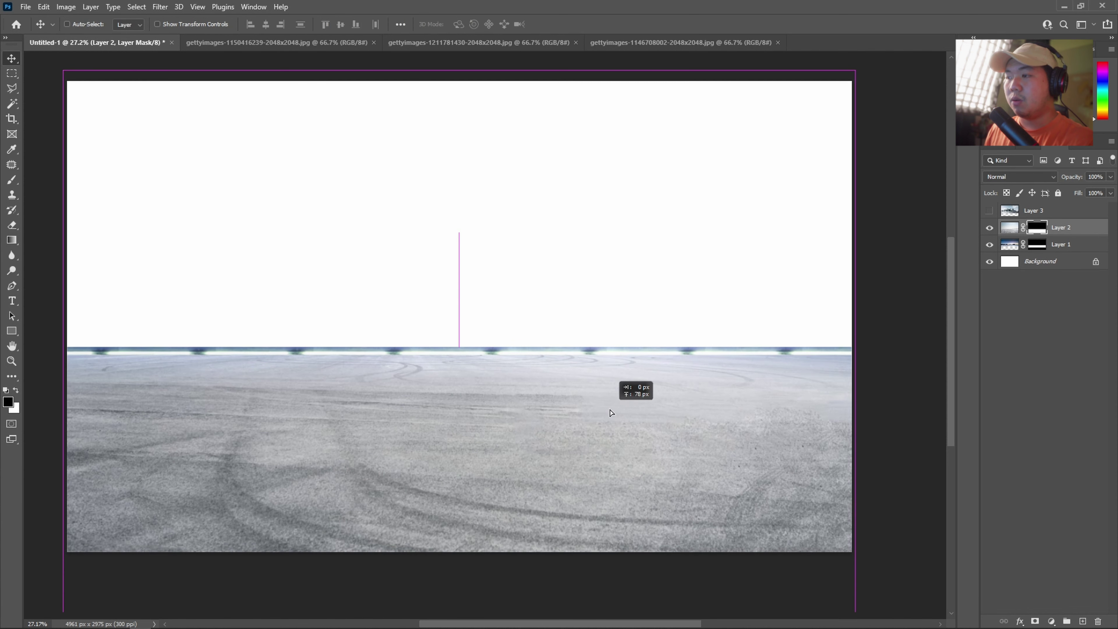
Reshape the ground into a perspective trapezoid, wider at the bottom, with height squashed to 82.43%.
mouse_move(531, 367)
mouse_down()
mouse_move(513, 368)
mouse_move(519, 399)
mouse_move(500, 405)
mouse_up()
key(ctrl+t)
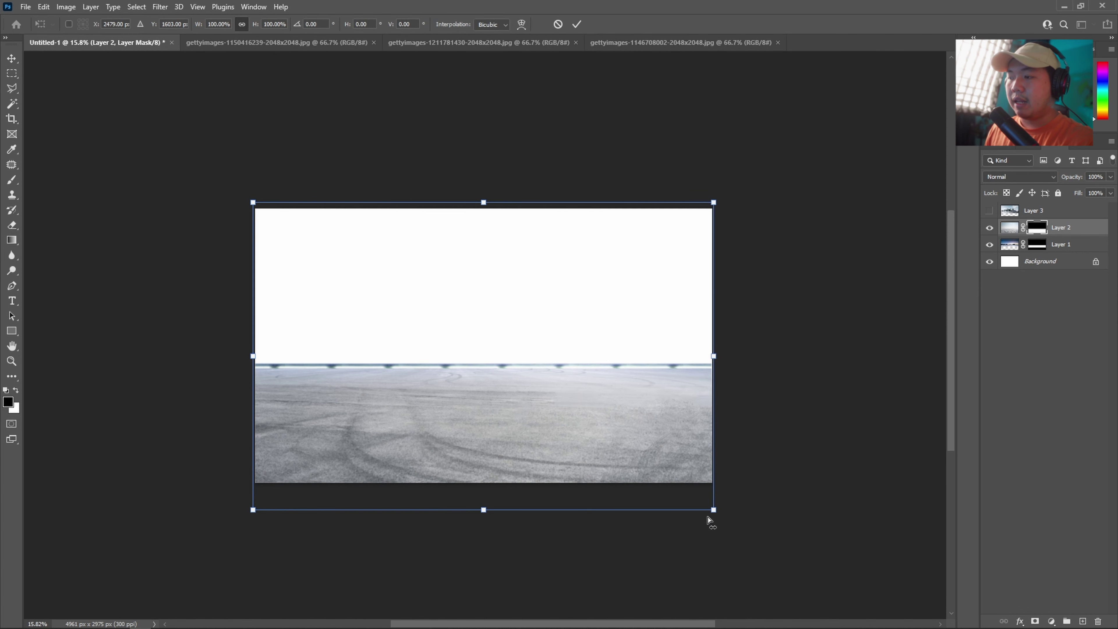
drag(713, 514, 849, 527)
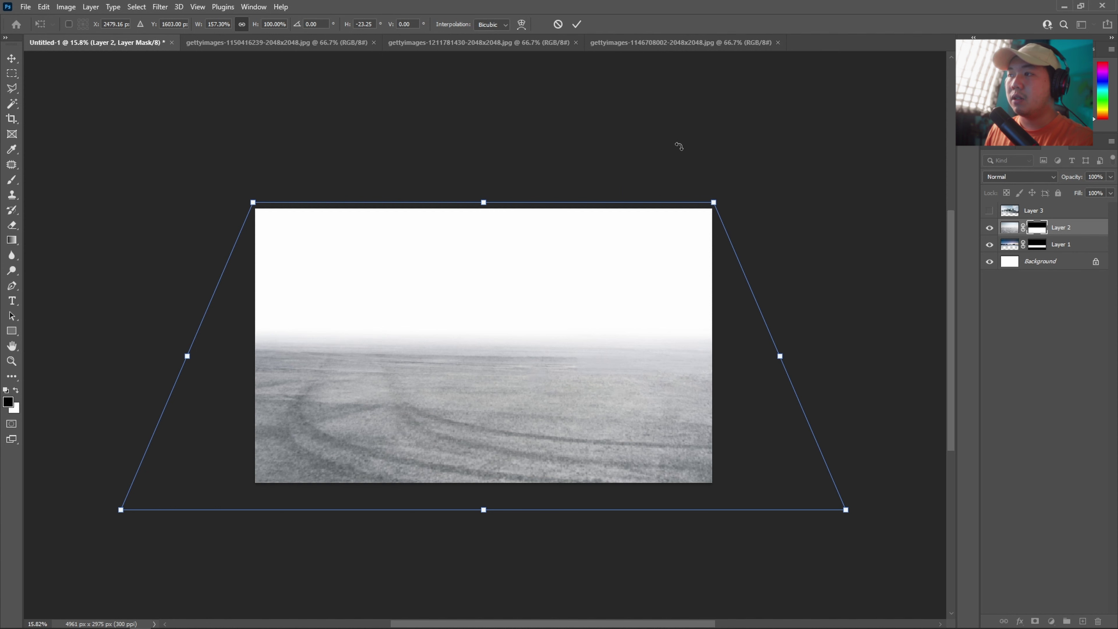
drag(713, 203, 683, 202)
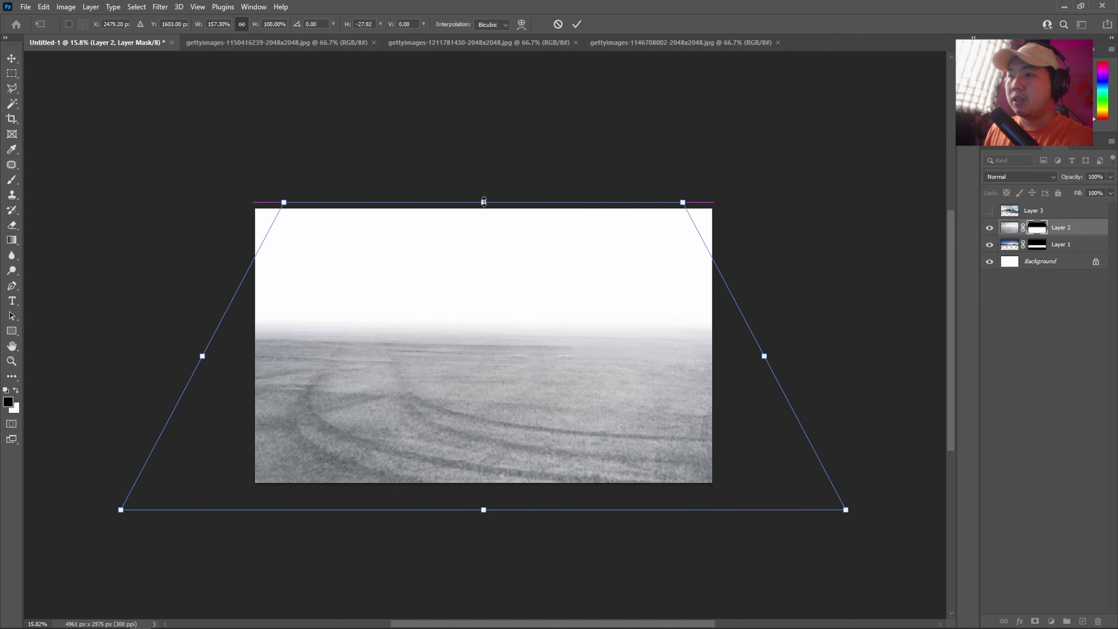
drag(483, 202, 481, 255)
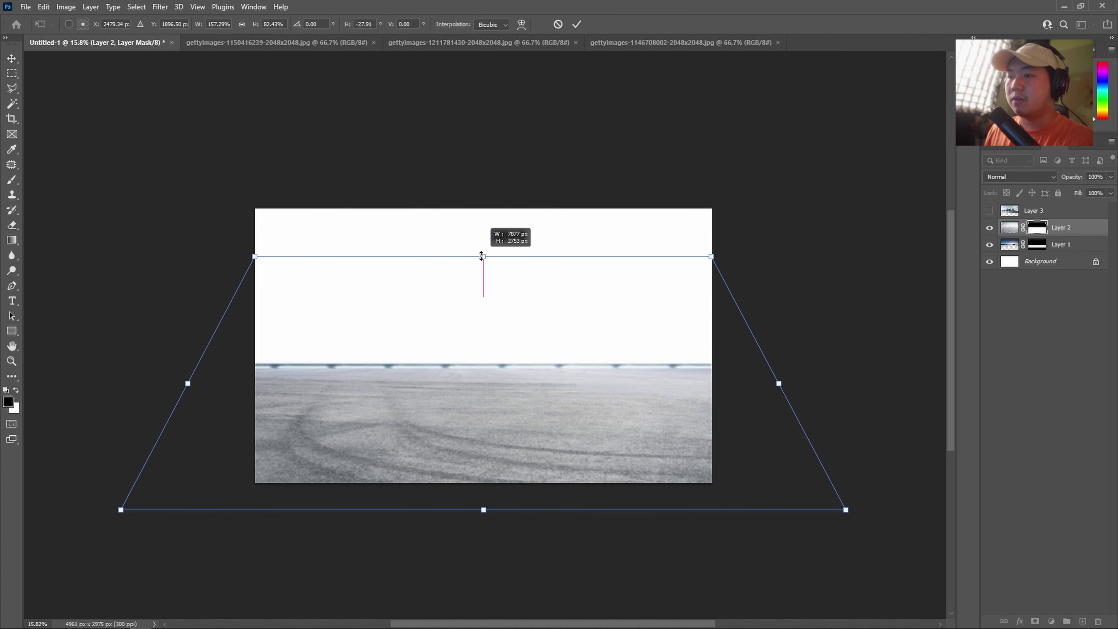
click(576, 24)
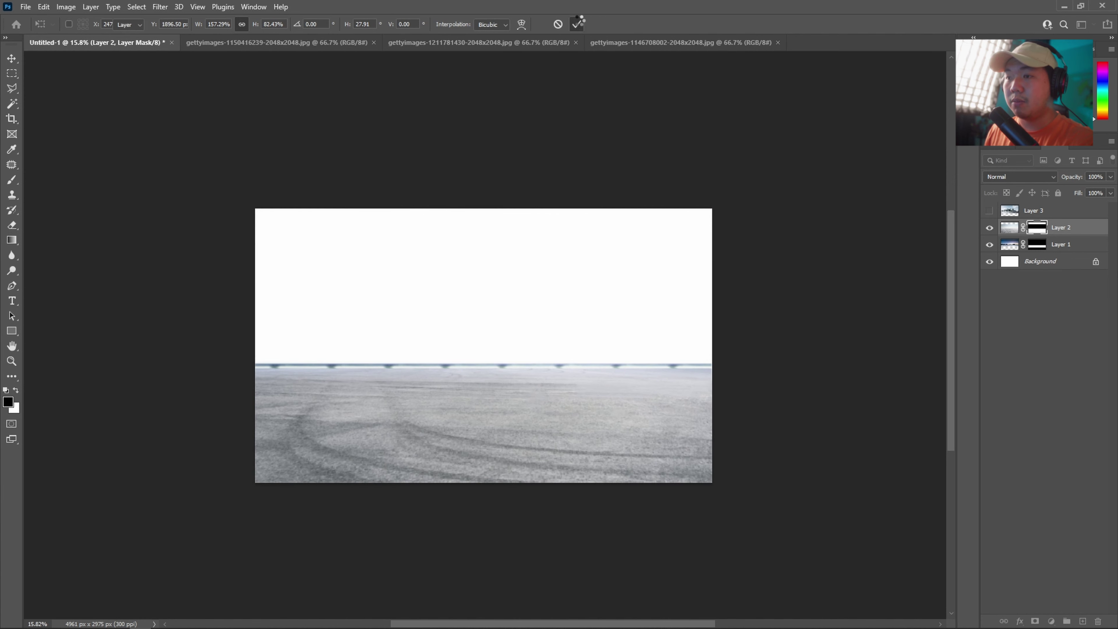
scroll(484, 383, up, 2)
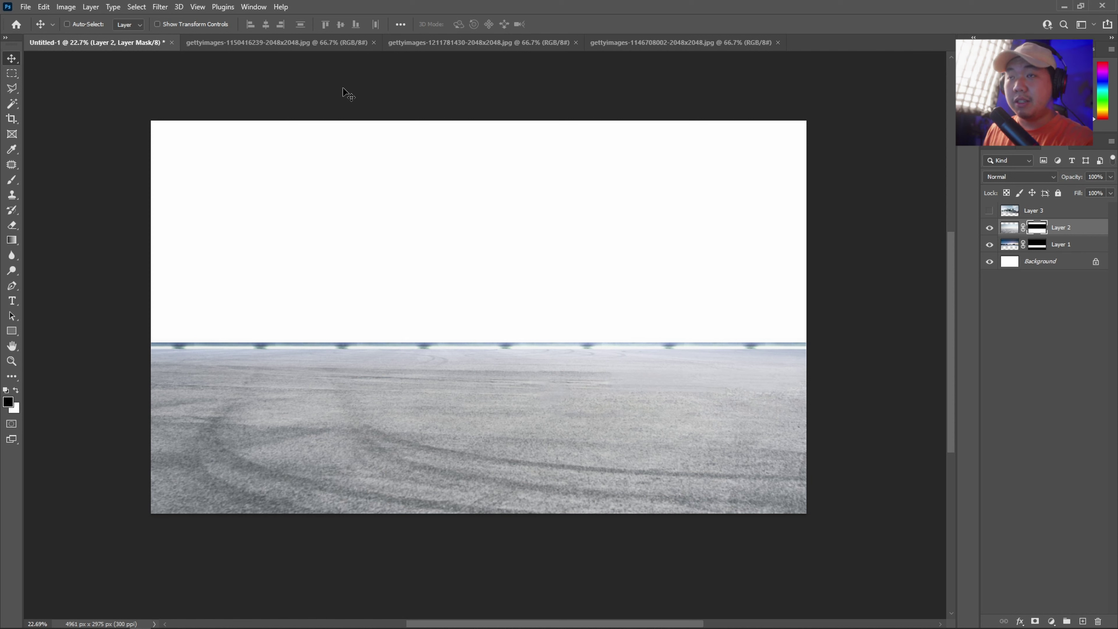
Show Layer 3 beneath Layer 1, shift it right, and scale it to about 114%.
click(423, 44)
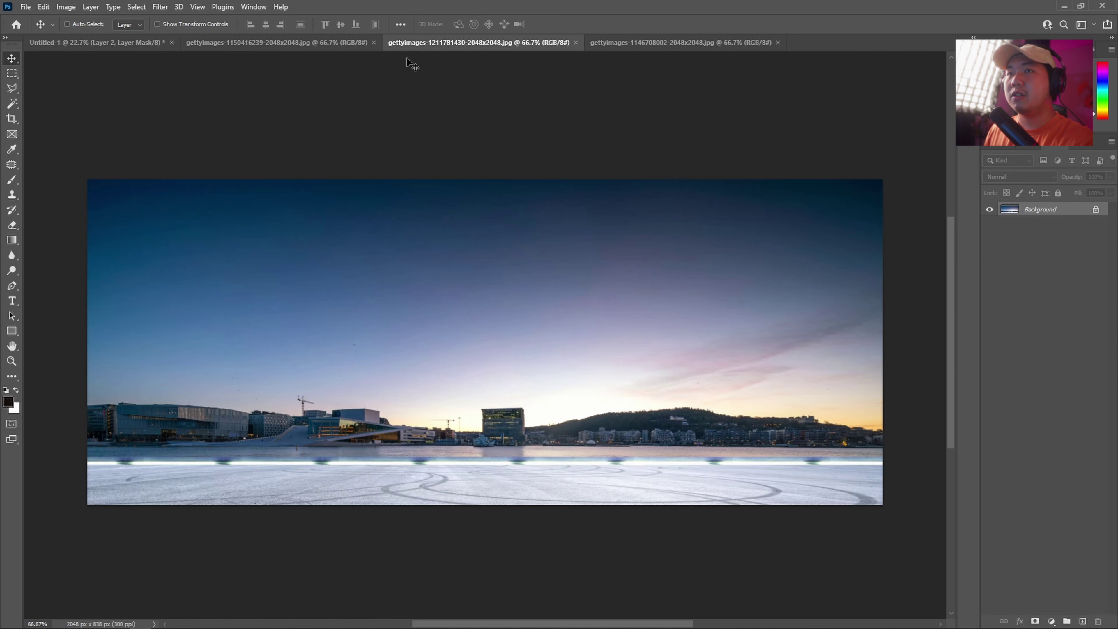
click(117, 42)
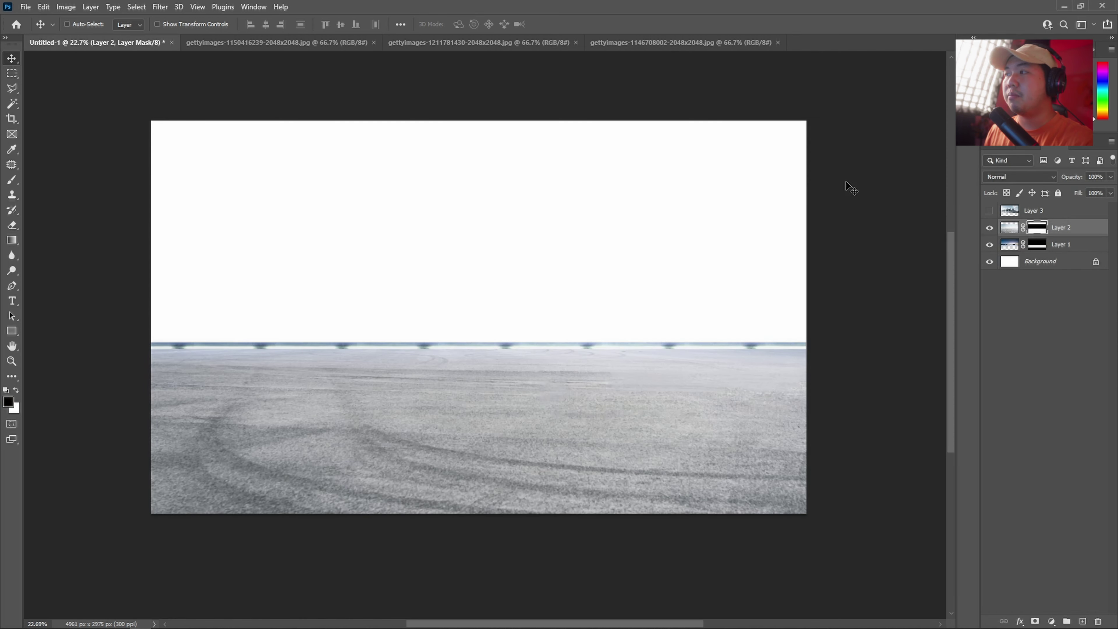
click(991, 212)
mouse_move(1025, 212)
mouse_down()
mouse_move(1049, 252)
mouse_move(1037, 260)
mouse_up()
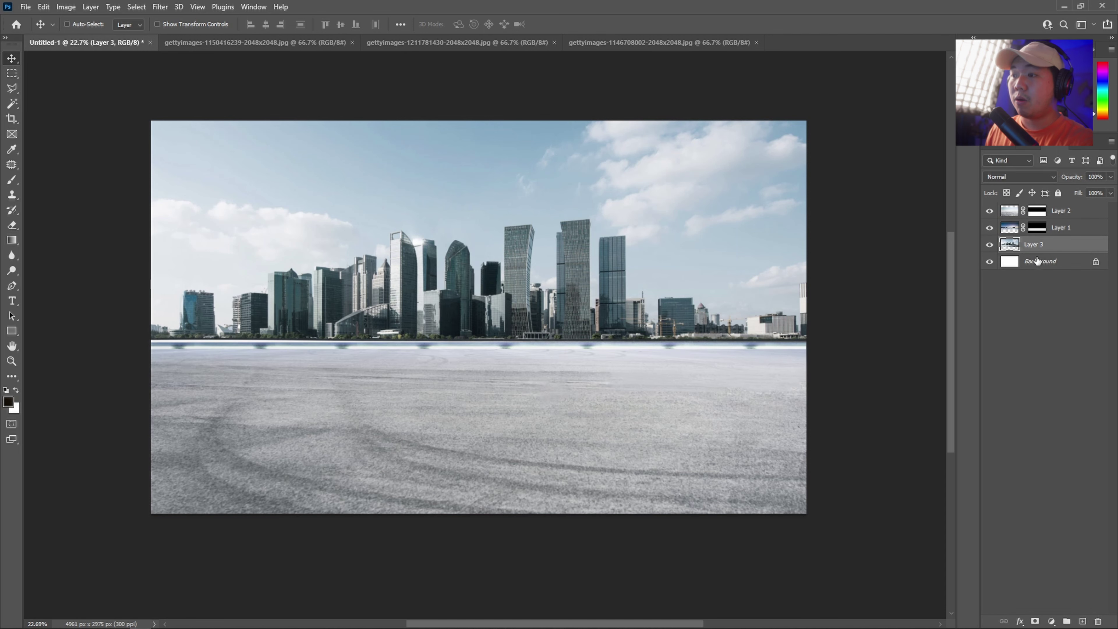
drag(581, 334, 580, 303)
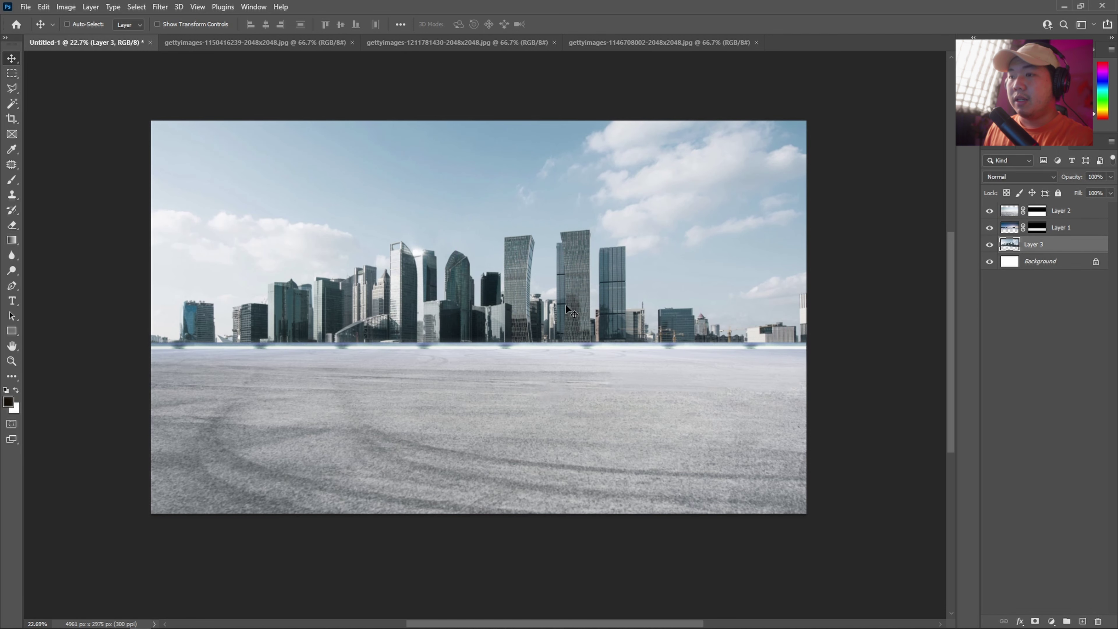
key(ctrl+t)
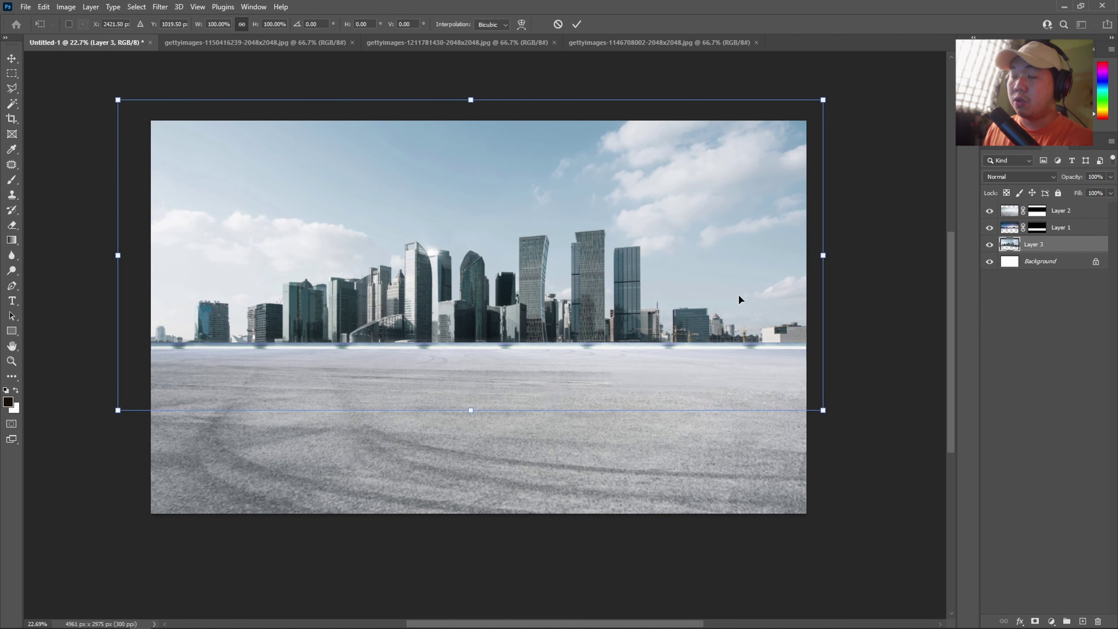
drag(822, 258, 873, 253)
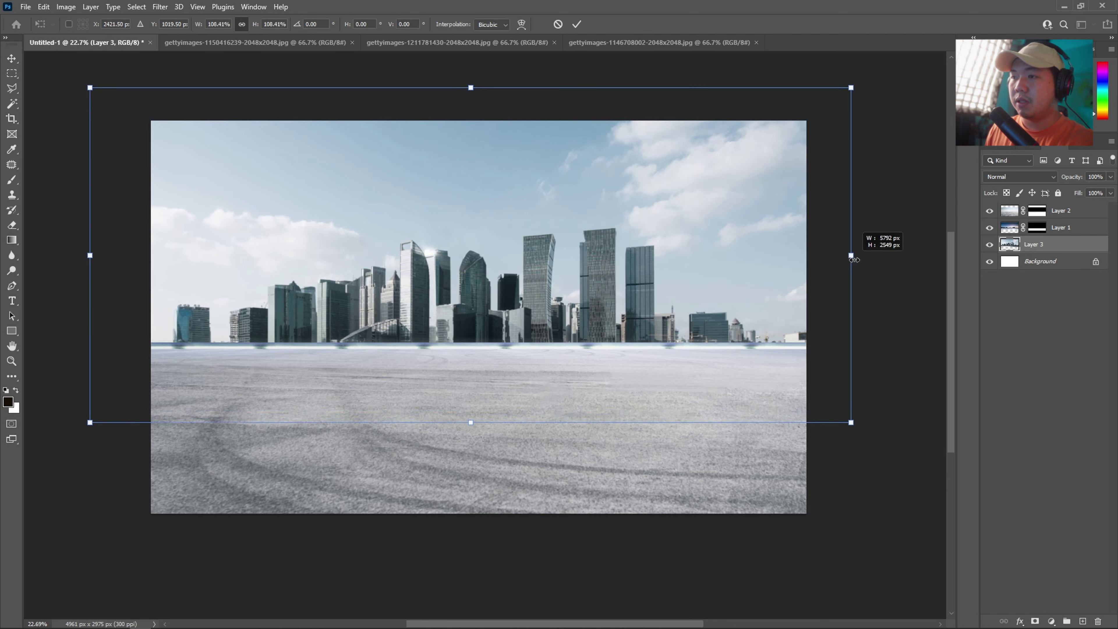
mouse_move(590, 295)
mouse_down()
mouse_move(631, 274)
mouse_move(643, 283)
mouse_up()
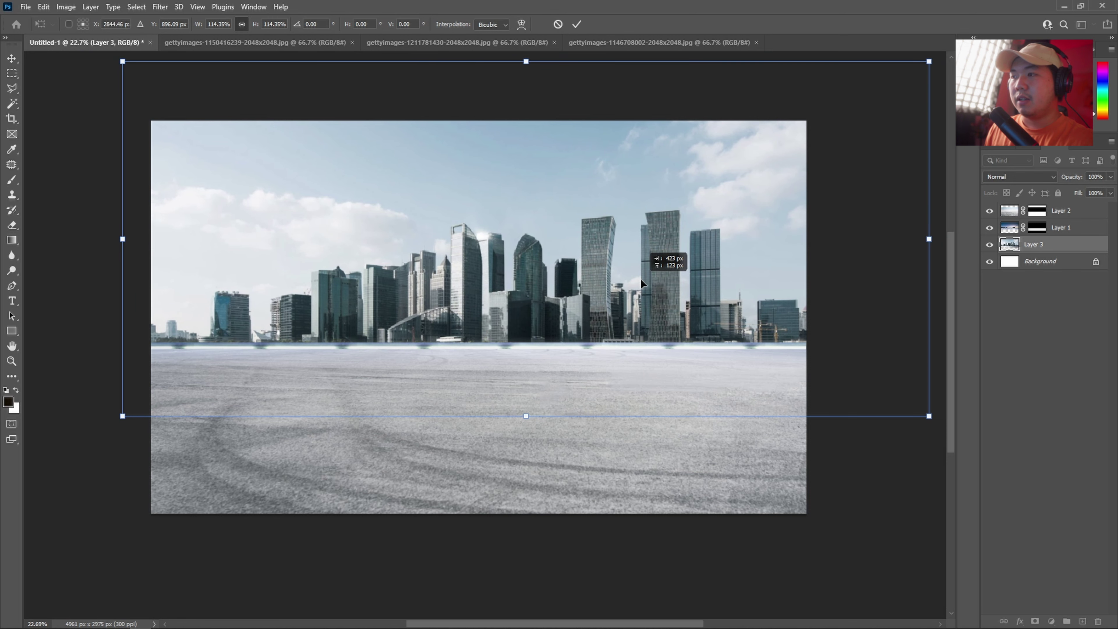
click(576, 24)
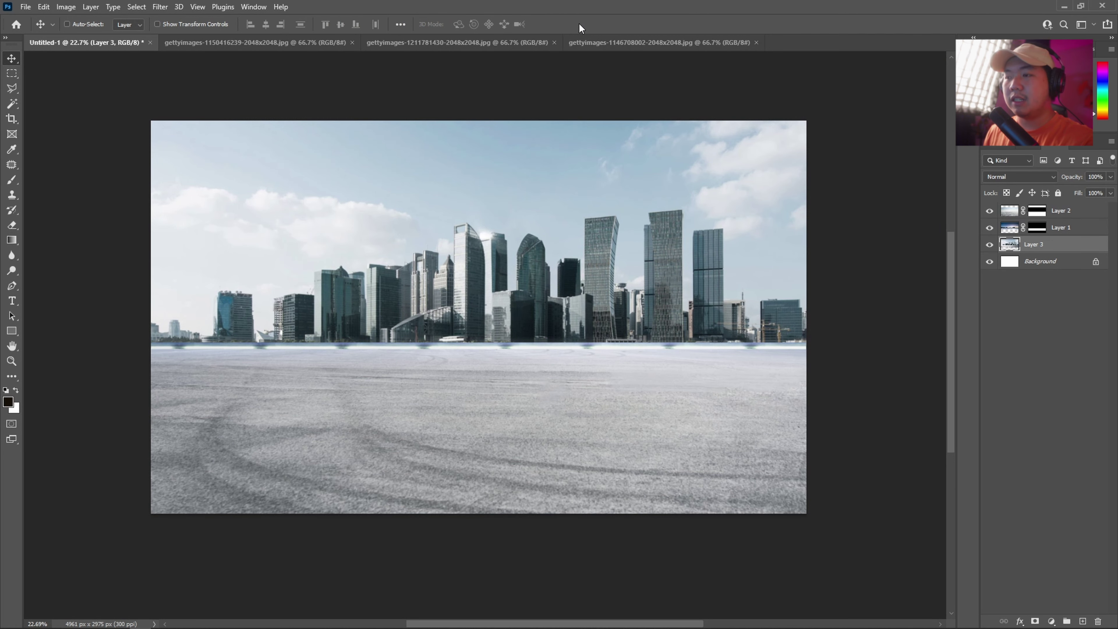
Close the ground and dusk city source tabs and save the composite with Ctrl+S.
drag(545, 331, 537, 341)
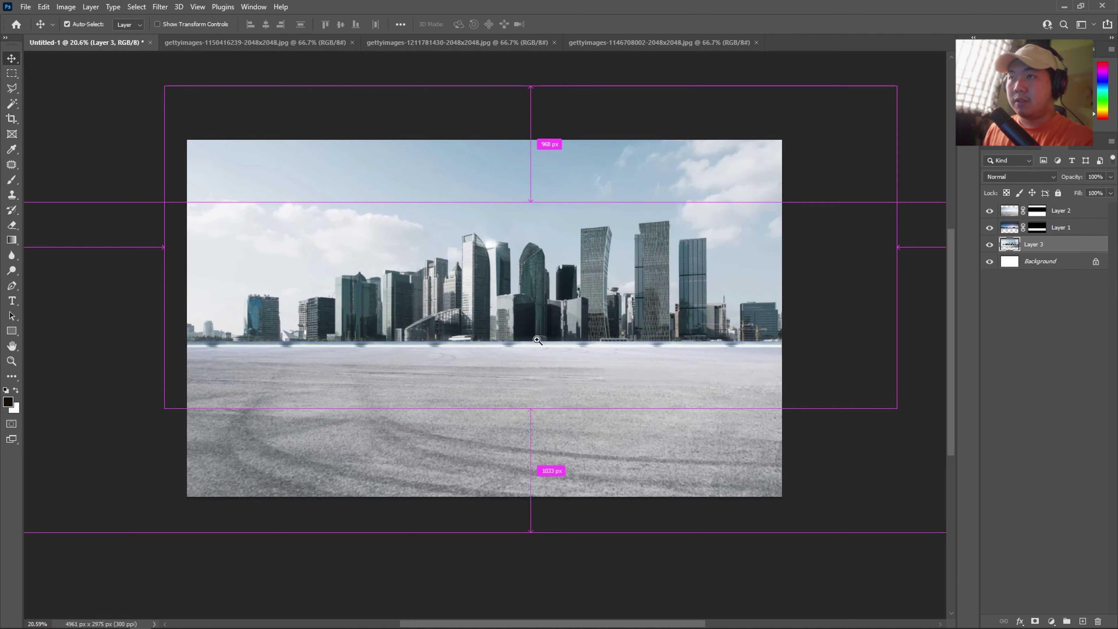
click(333, 47)
click(352, 42)
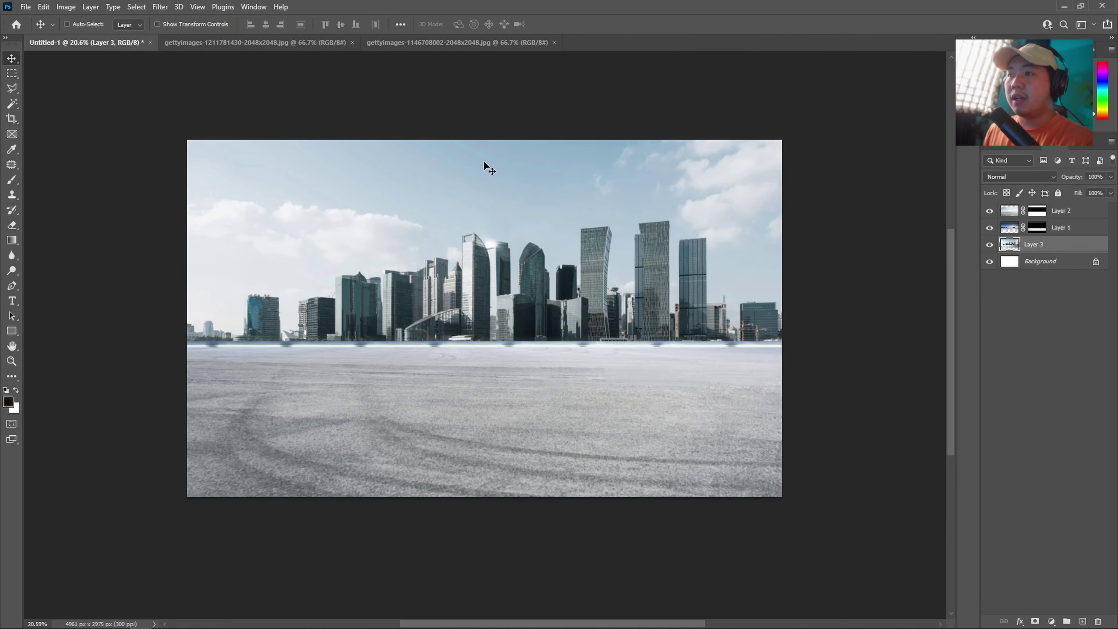
click(352, 42)
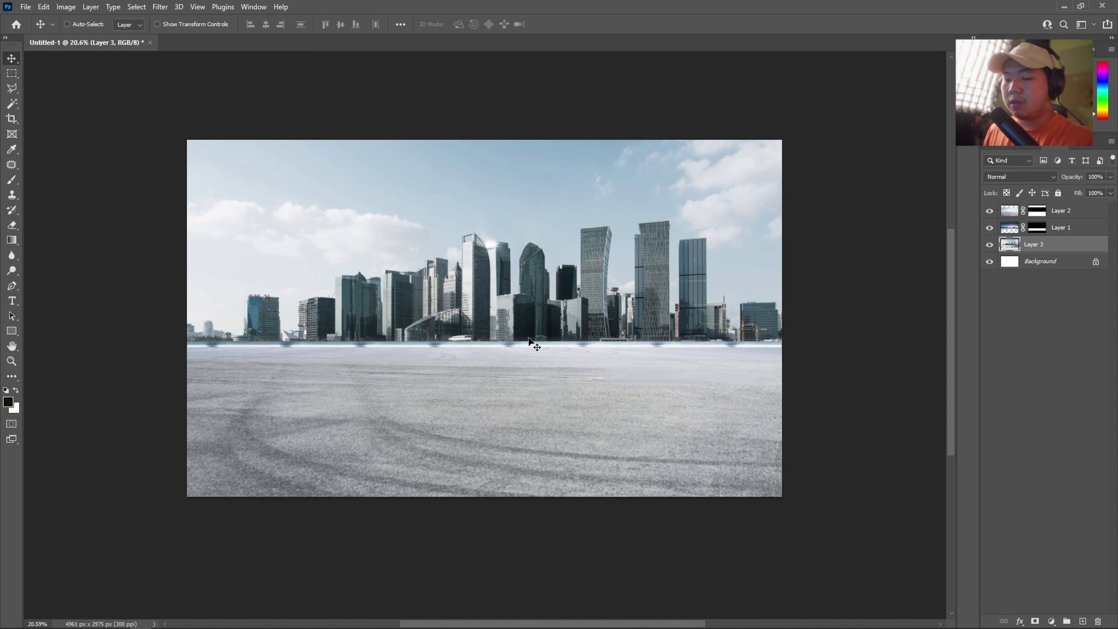
key(ctrl+s)
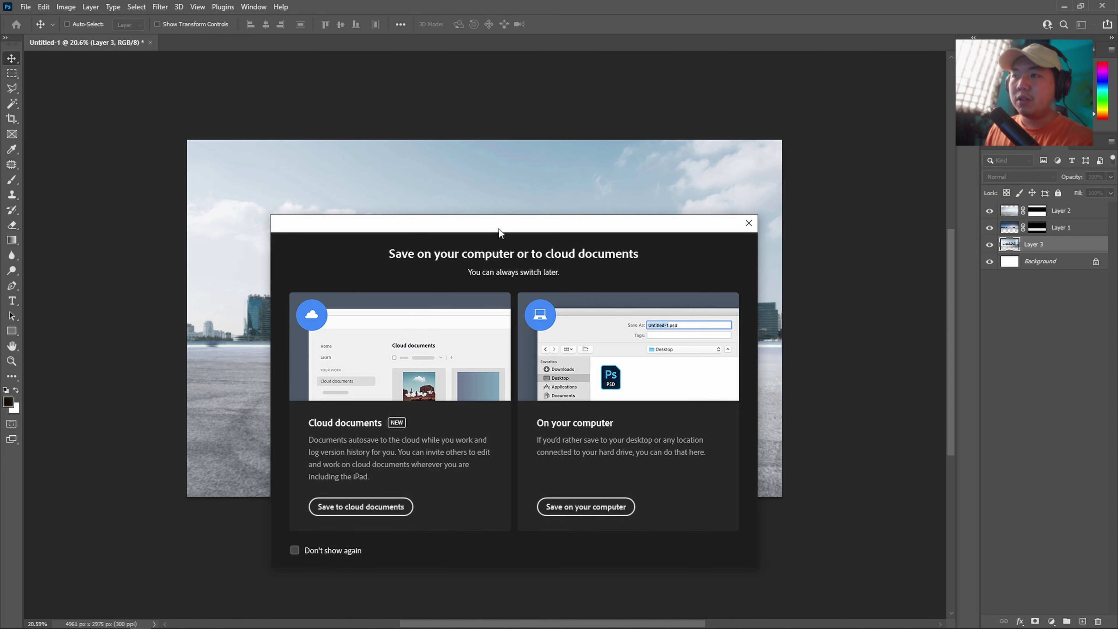
Save to this computer as Car Civic_Lesson.psb, keeping maximum compatibility.
drag(498, 229, 459, 163)
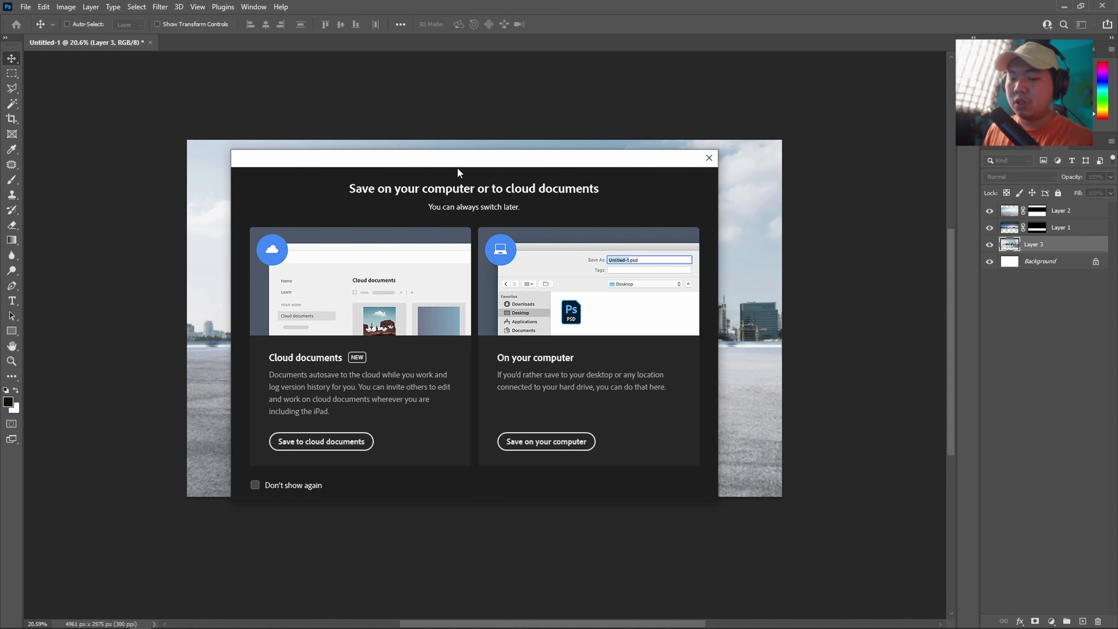
click(709, 157)
click(25, 7)
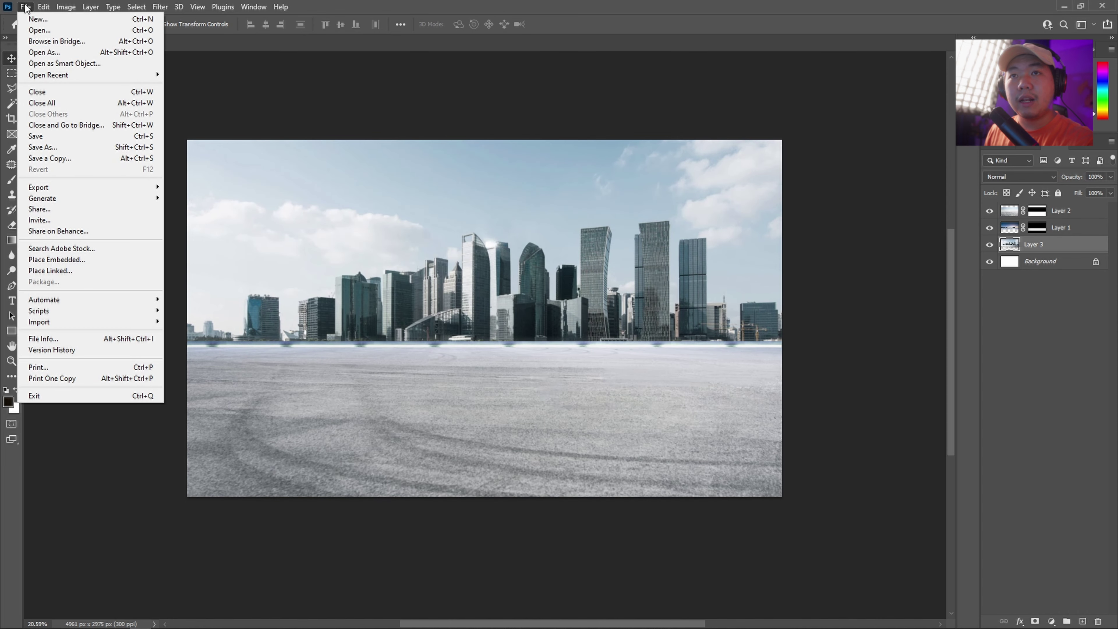
click(42, 138)
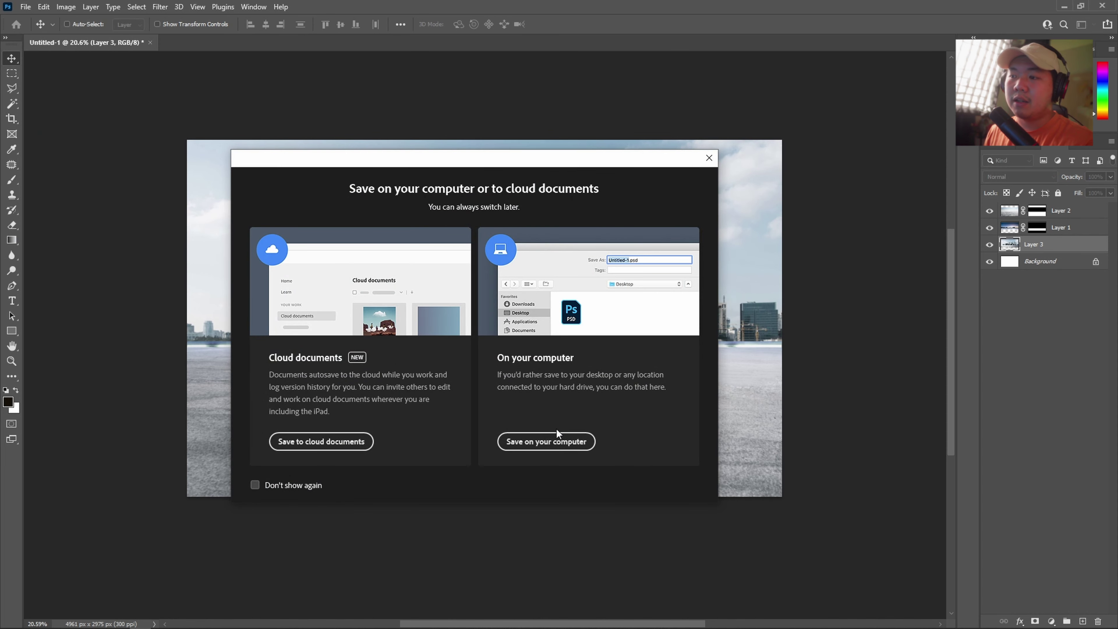
click(556, 441)
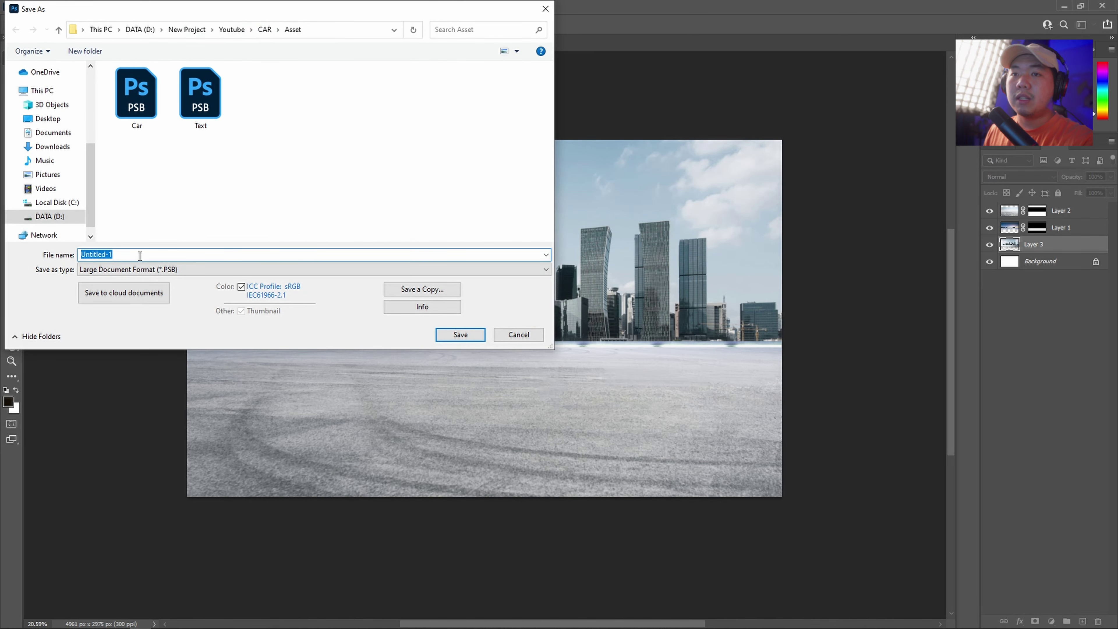
text(Car)
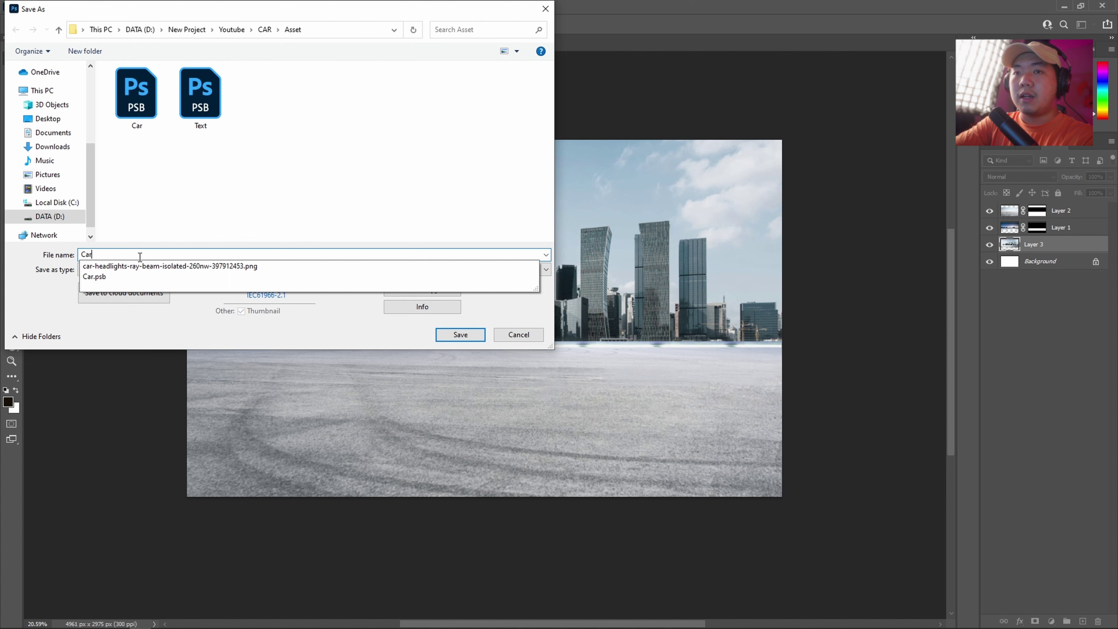
text( Civi)
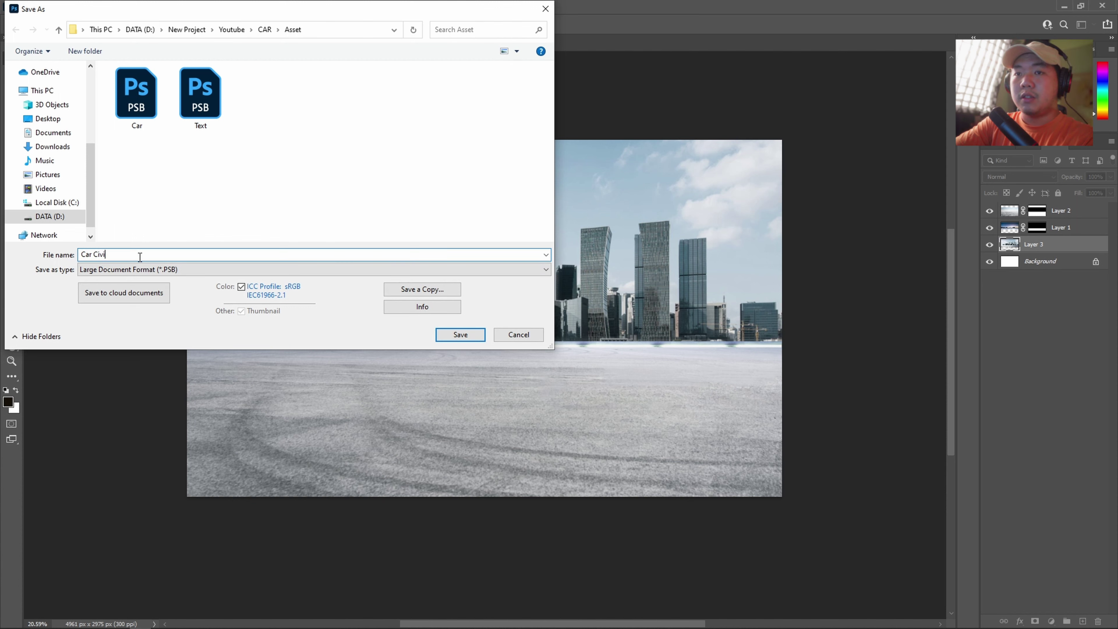
text(c)
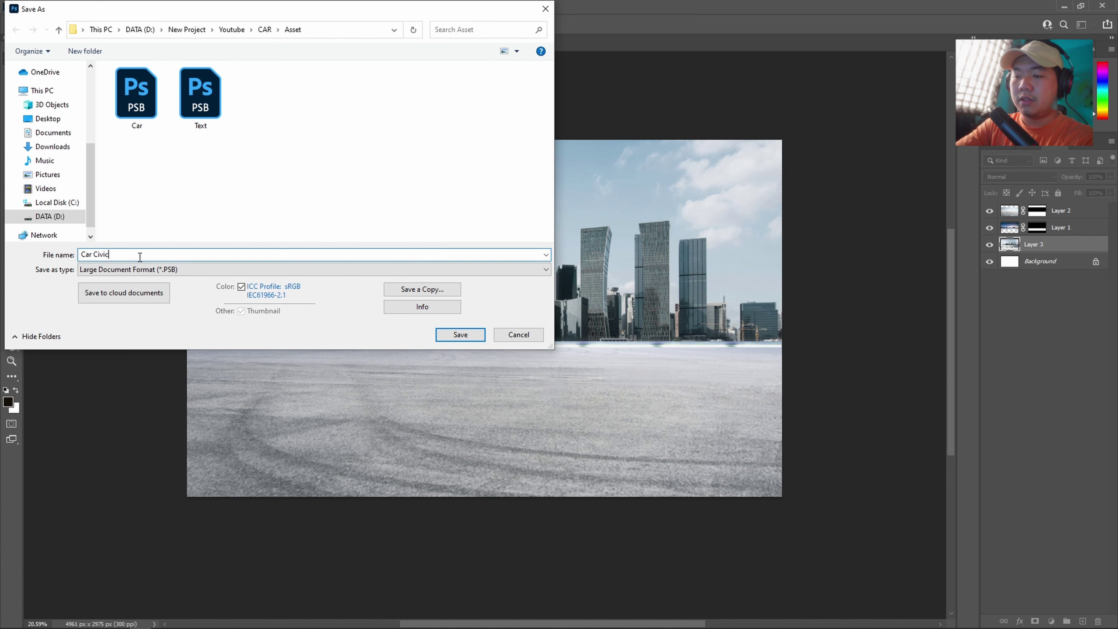
text(_Less)
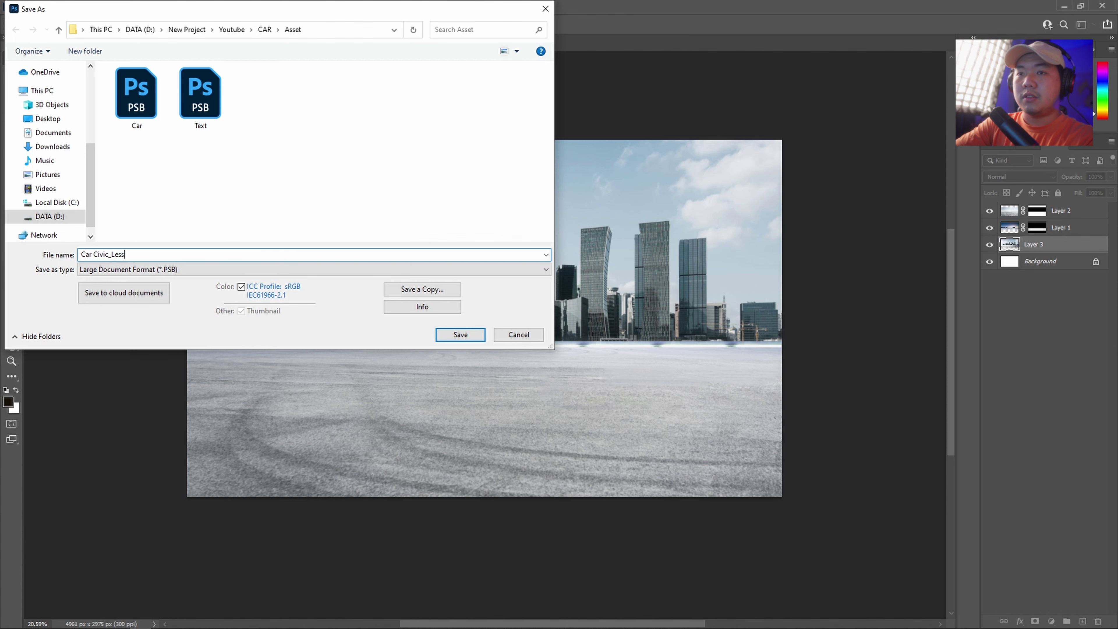
text(on)
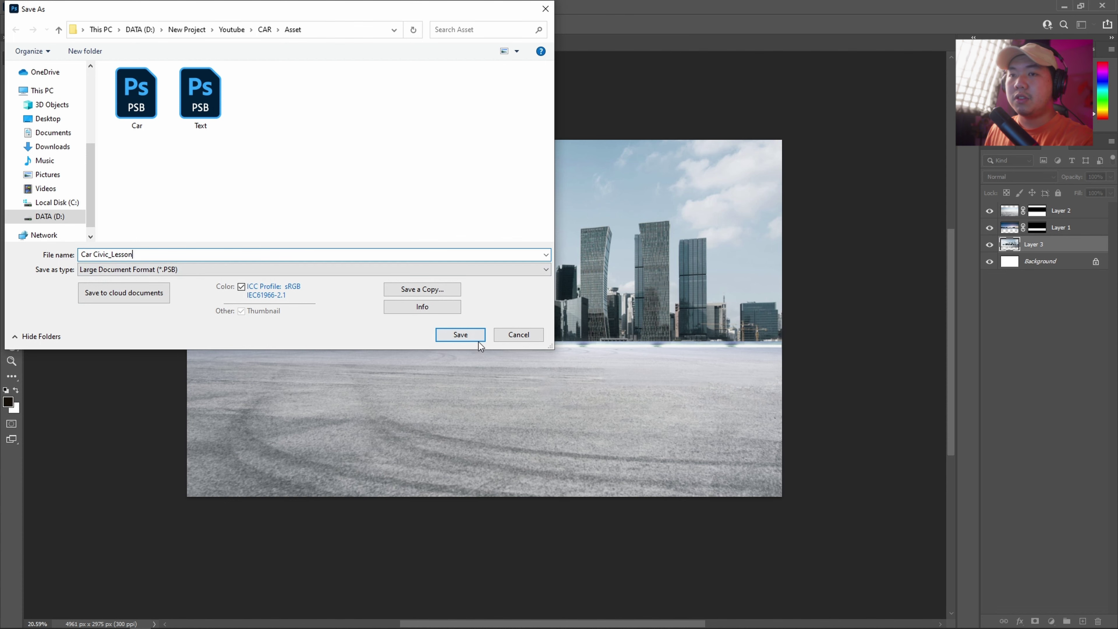
click(478, 341)
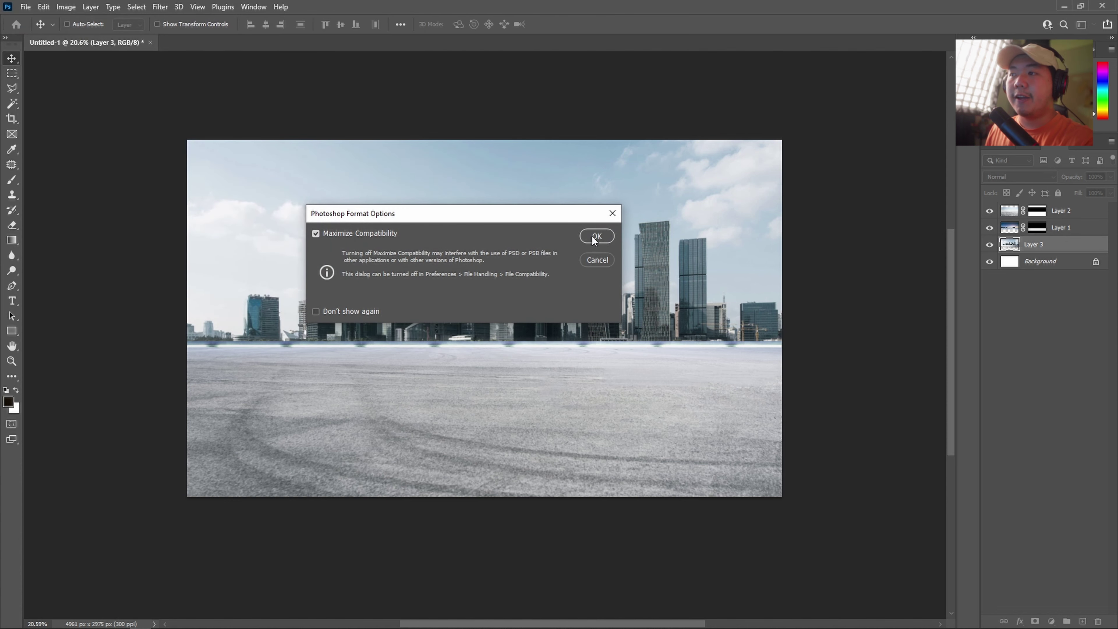
click(594, 236)
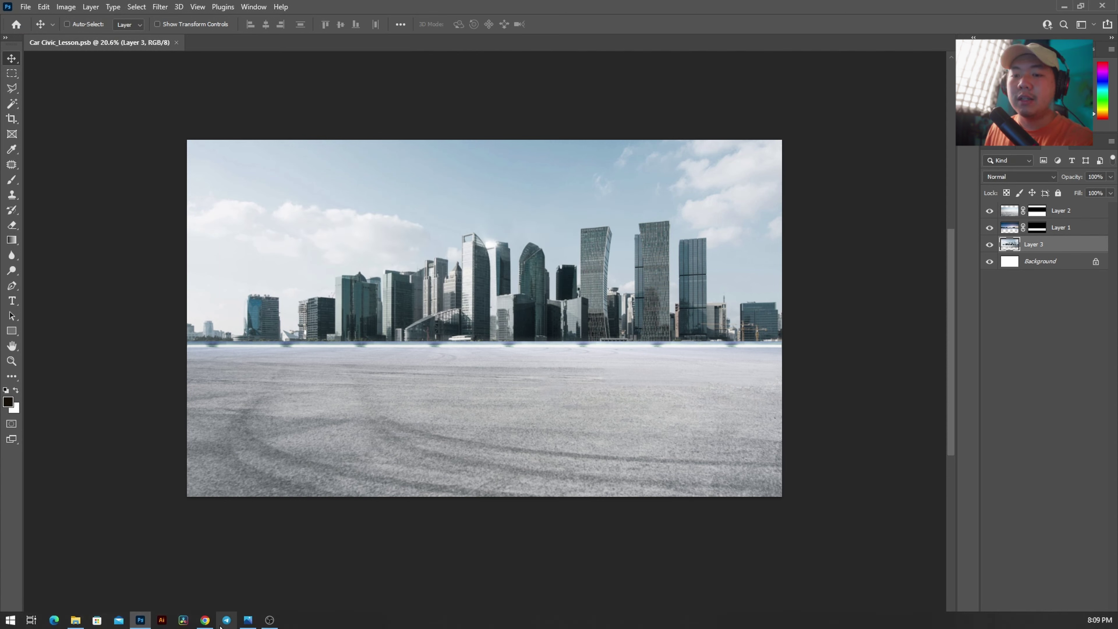
Open Car.psb and Text.psb from the Asset folder in Photoshop.
click(75, 620)
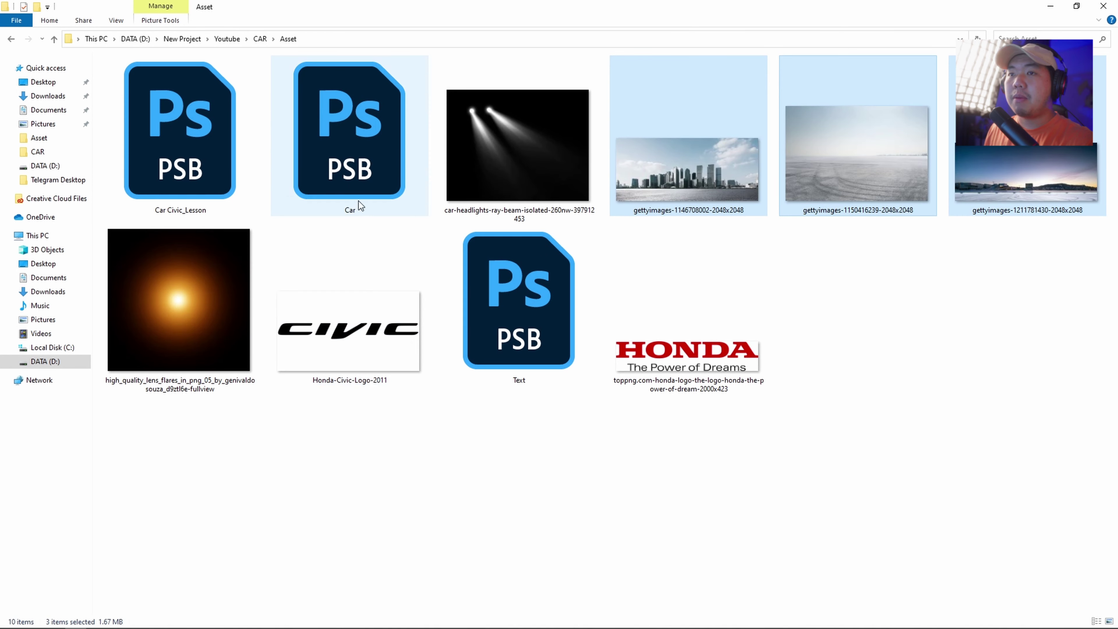
click(310, 174)
double_click(358, 145)
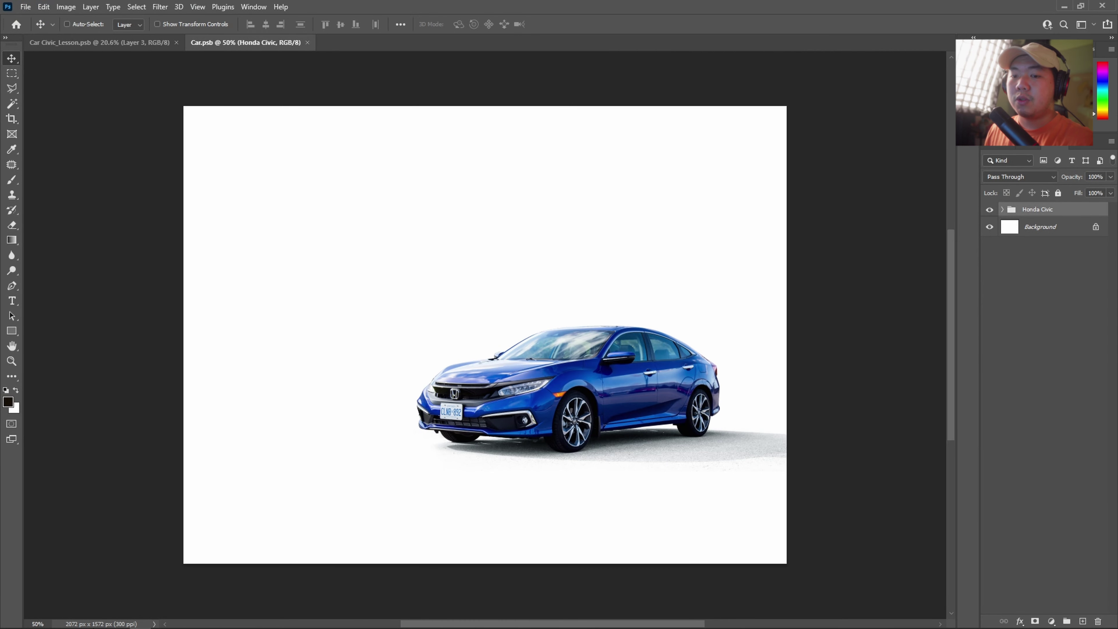
mouse_move(75, 620)
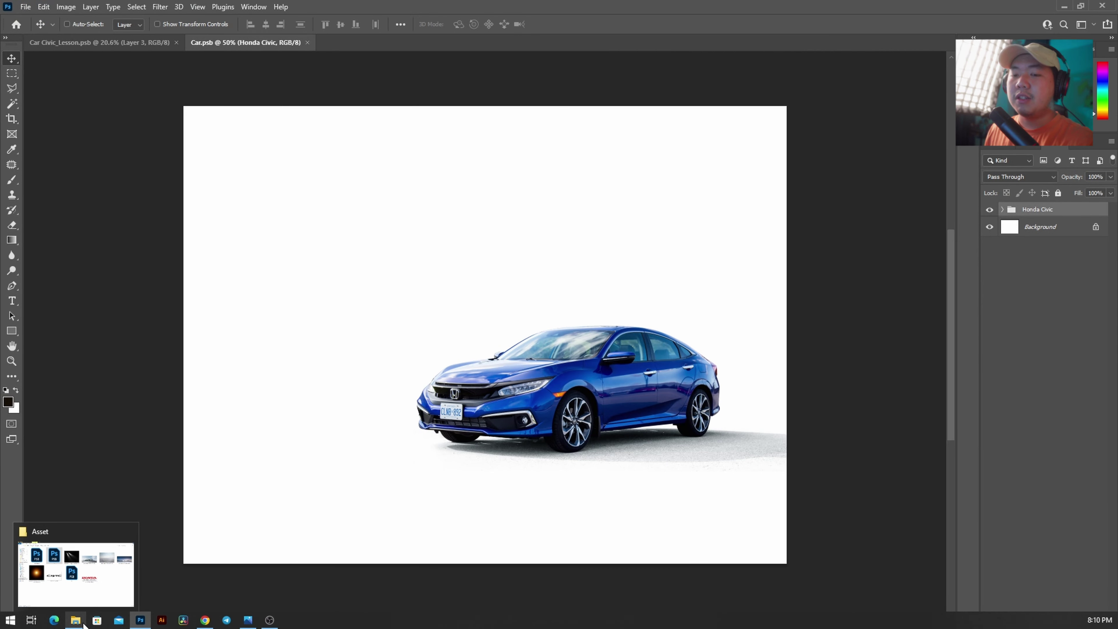
click(83, 624)
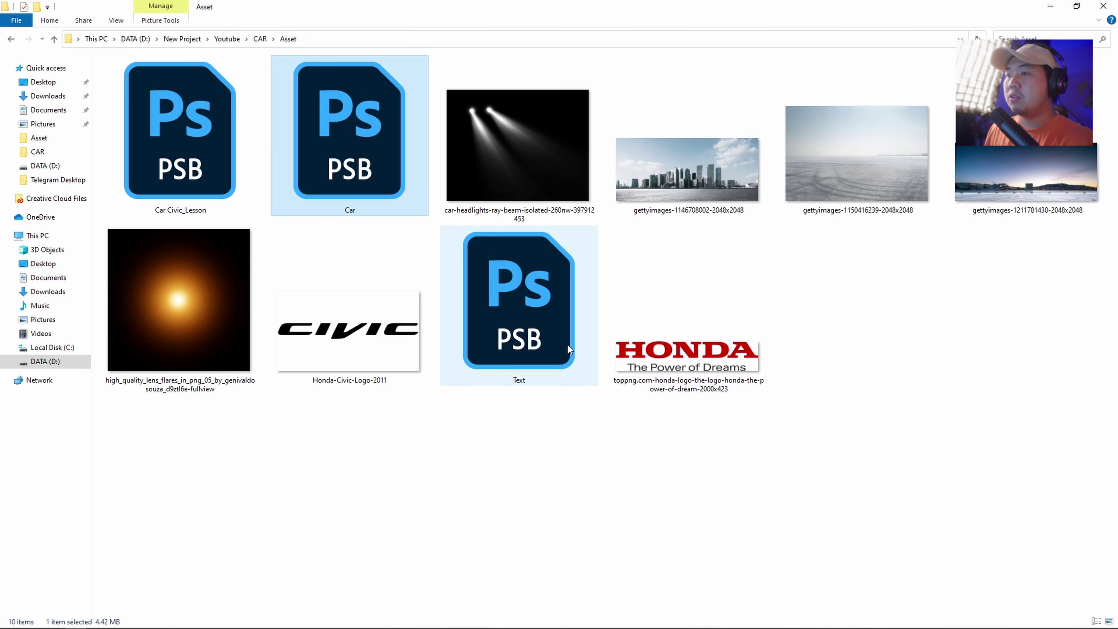
double_click(512, 332)
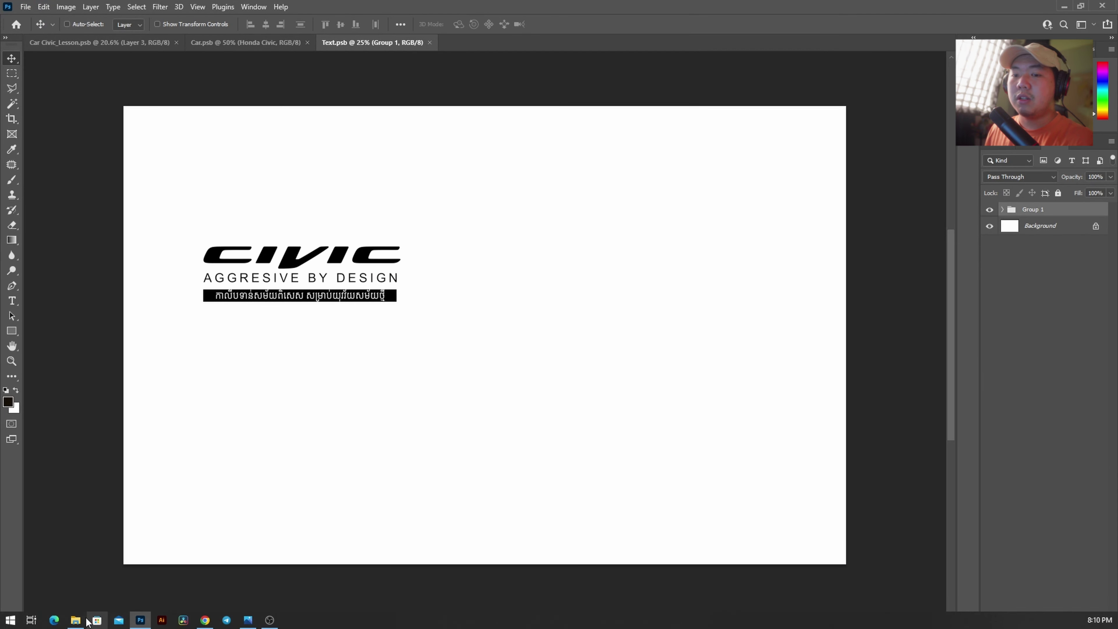
Open the lens-flare and Honda logo images in Photoshop, then return to the Car document.
click(75, 625)
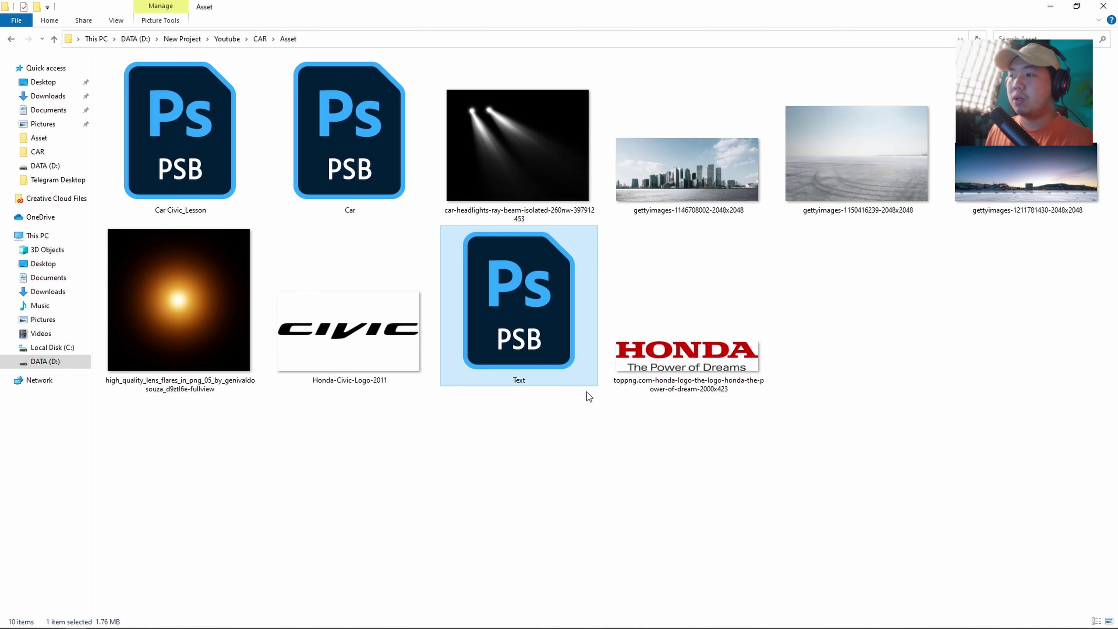
click(621, 364)
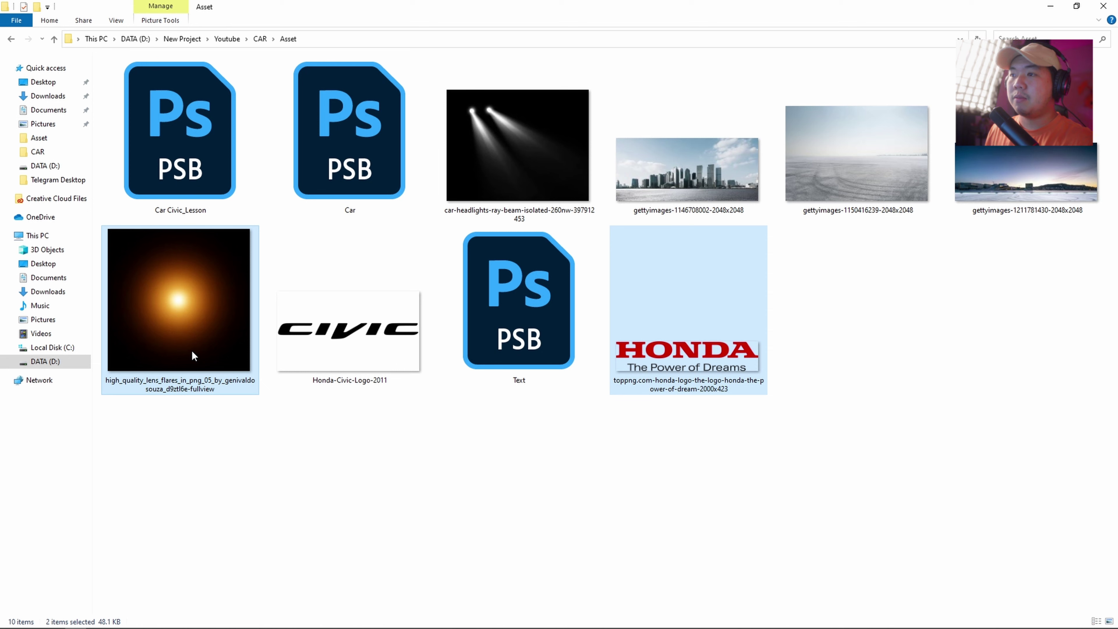
drag(191, 352, 153, 617)
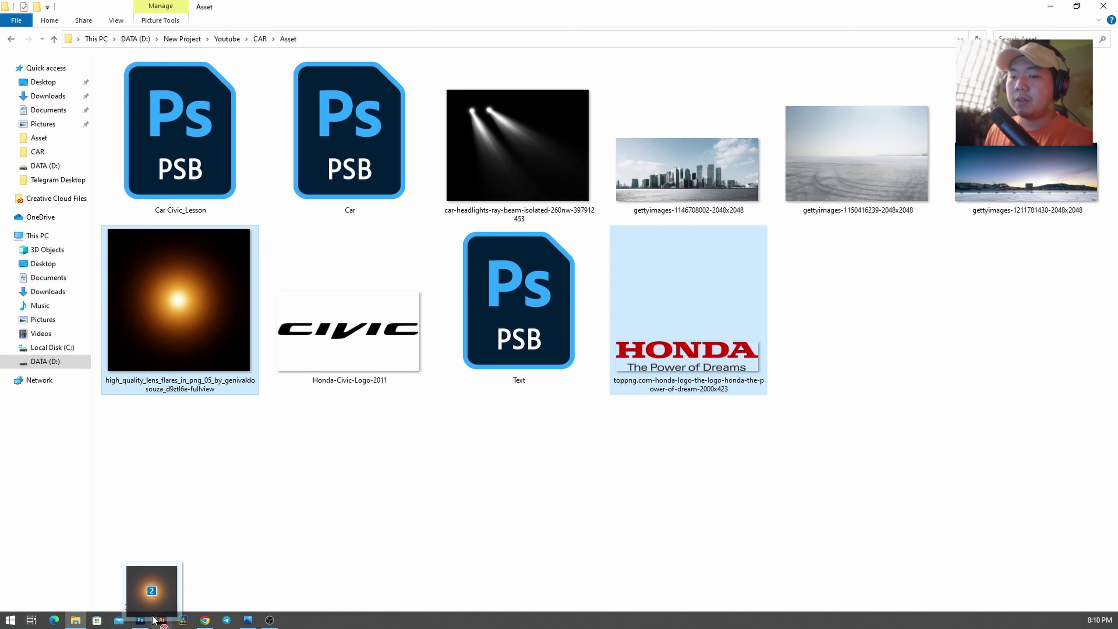
drag(153, 619, 557, 42)
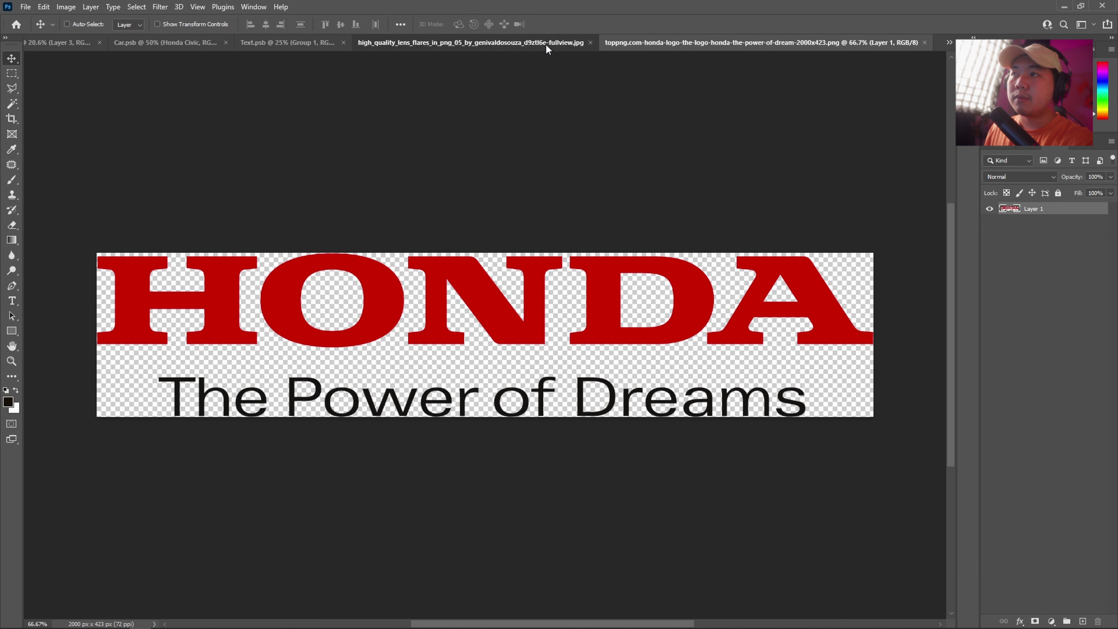
click(545, 44)
click(387, 42)
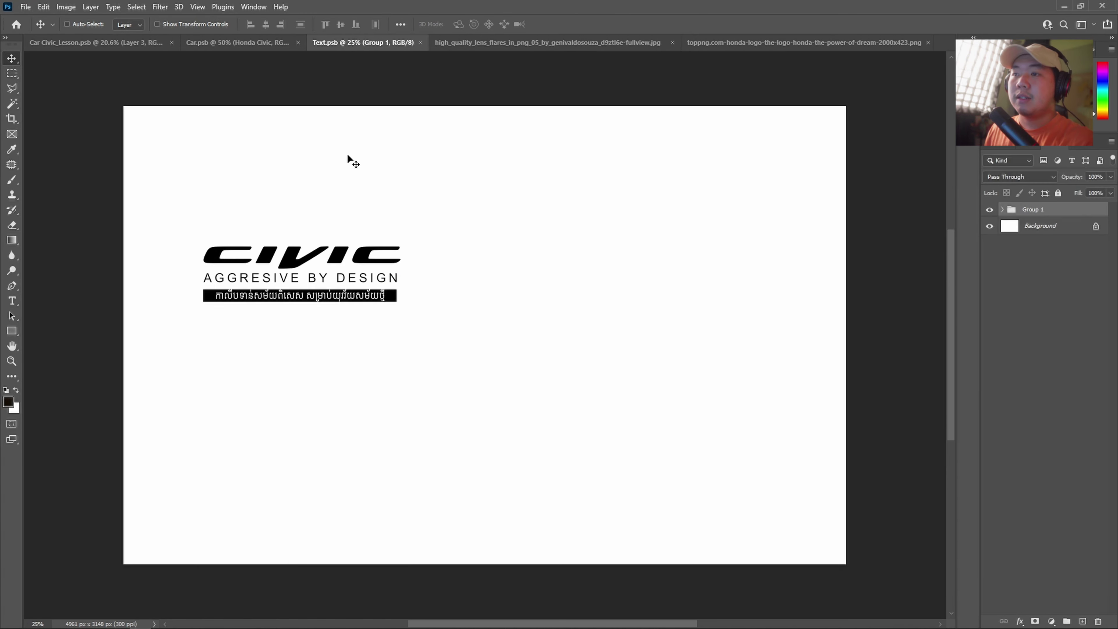
click(228, 43)
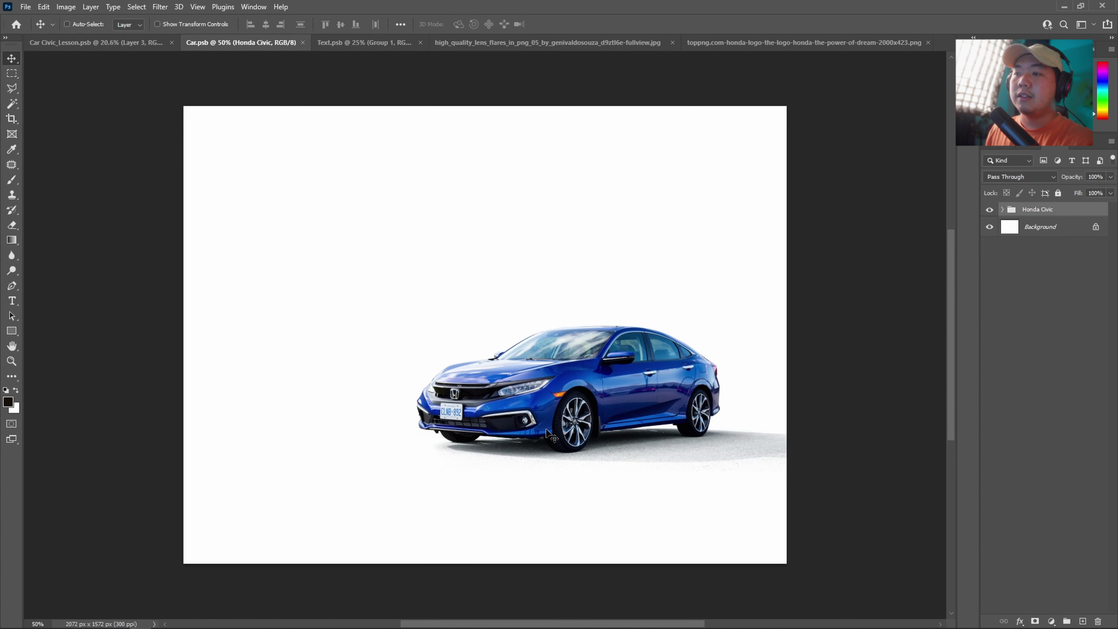
Bring the Honda Civic group from Car.psb into the skyline composite, stack it on top, and place it on the road.
click(103, 43)
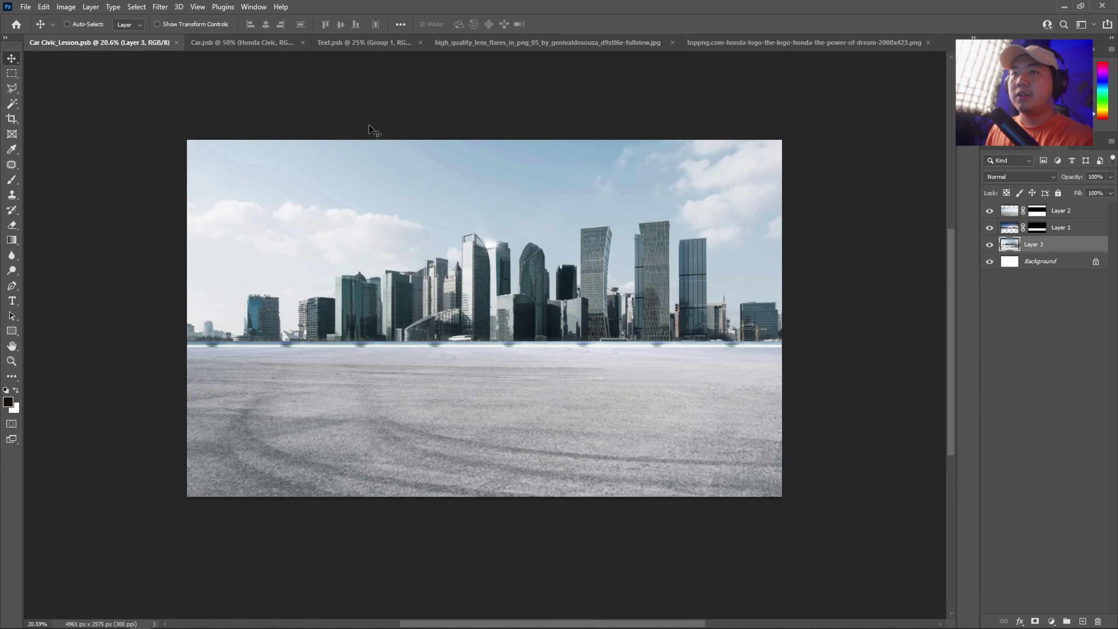
click(249, 43)
mouse_move(550, 354)
mouse_down()
mouse_move(244, 158)
mouse_move(517, 398)
mouse_move(540, 343)
mouse_up()
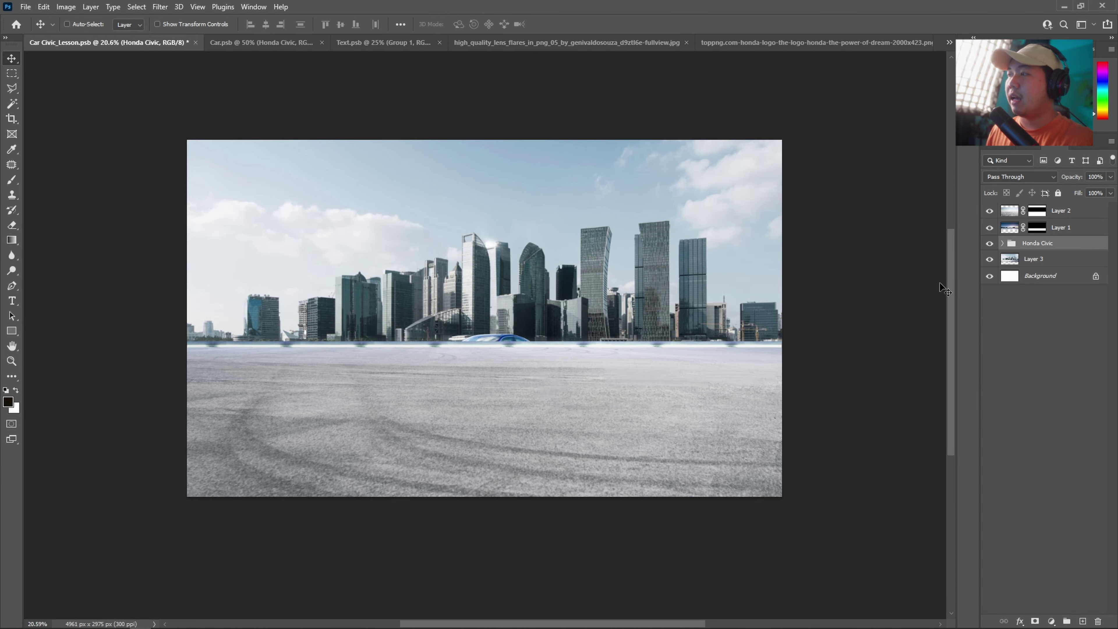
drag(1046, 248, 1051, 207)
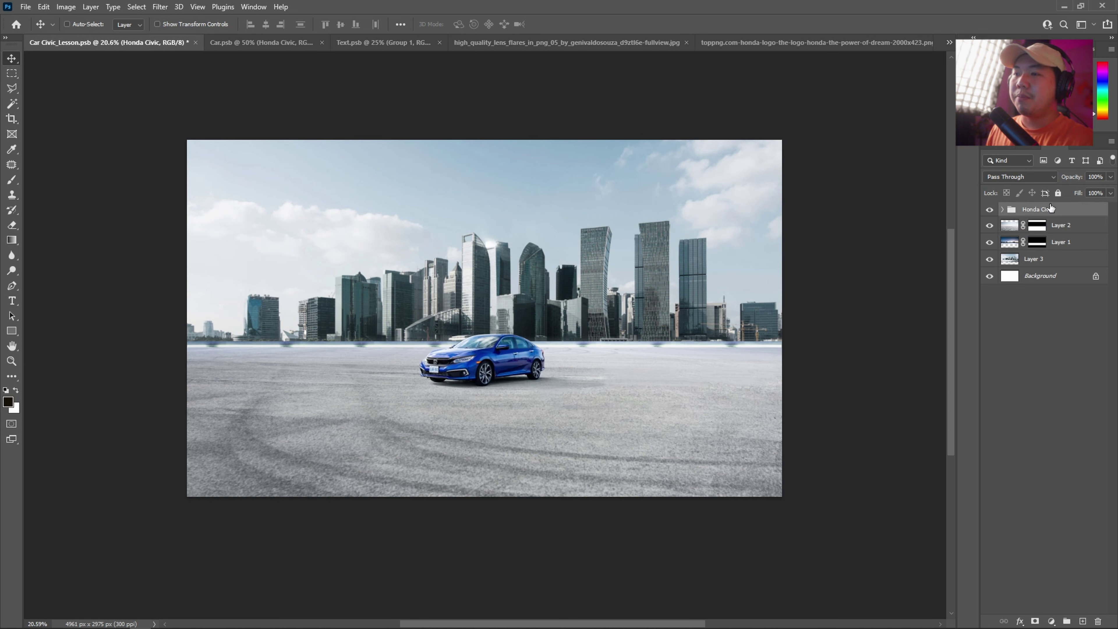
drag(475, 377, 568, 388)
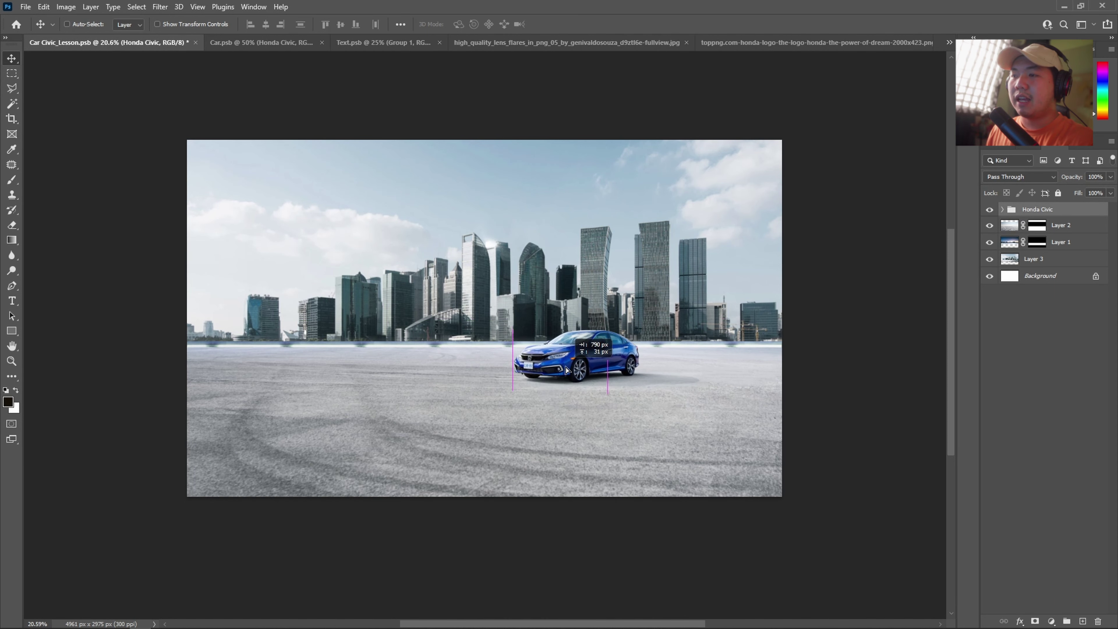
Free-transform the car, scaling it up to about 215%.
key(ctrl)
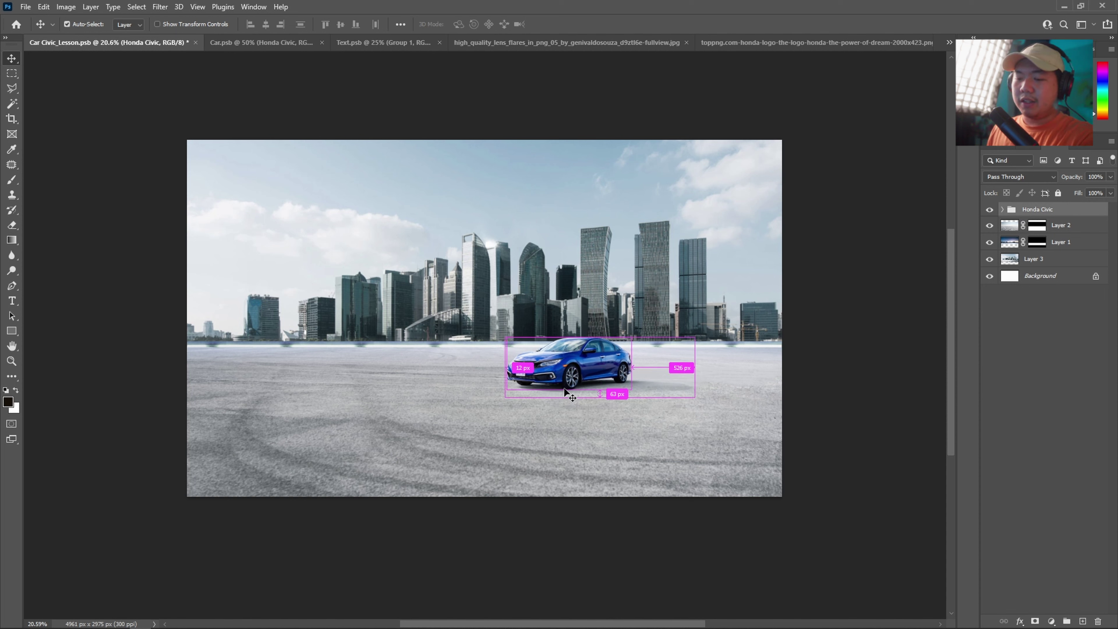
key(ctrl+t)
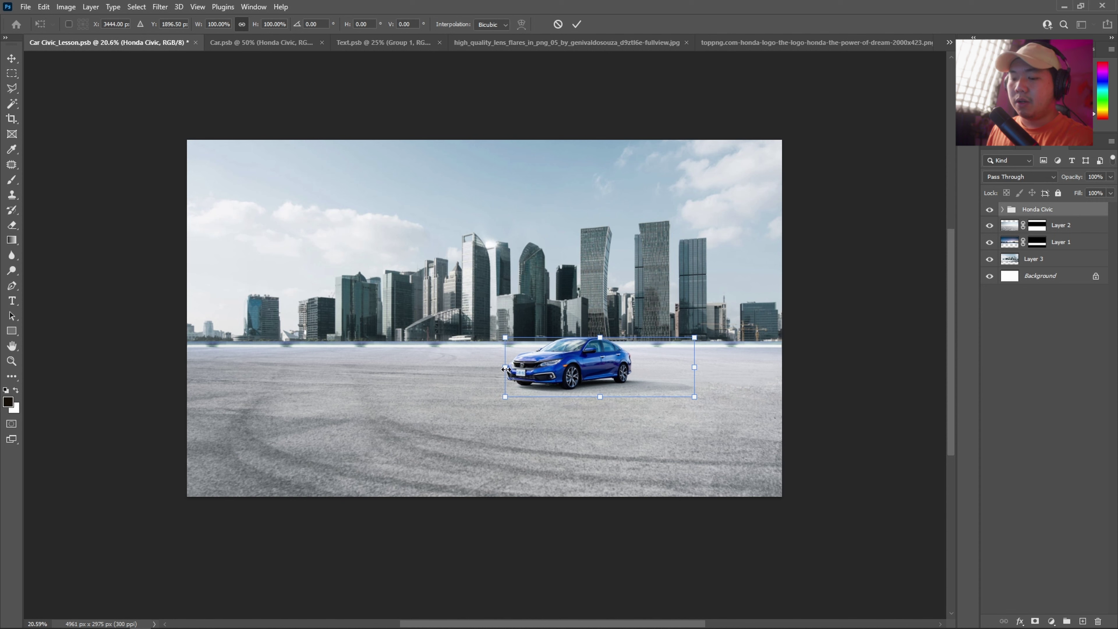
drag(505, 369, 402, 386)
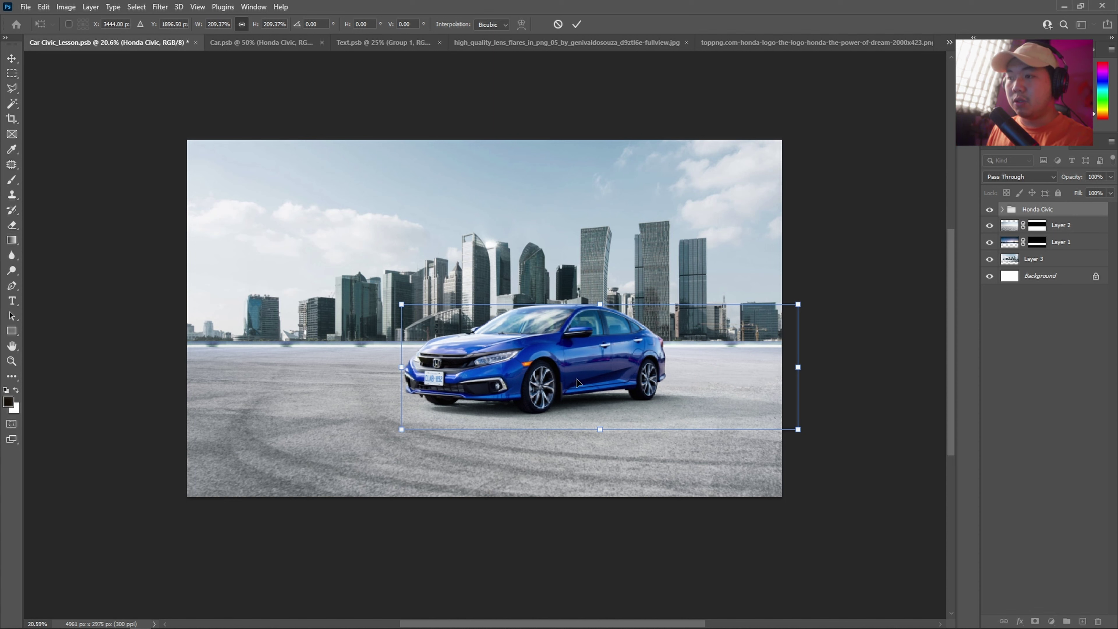
drag(577, 382, 603, 382)
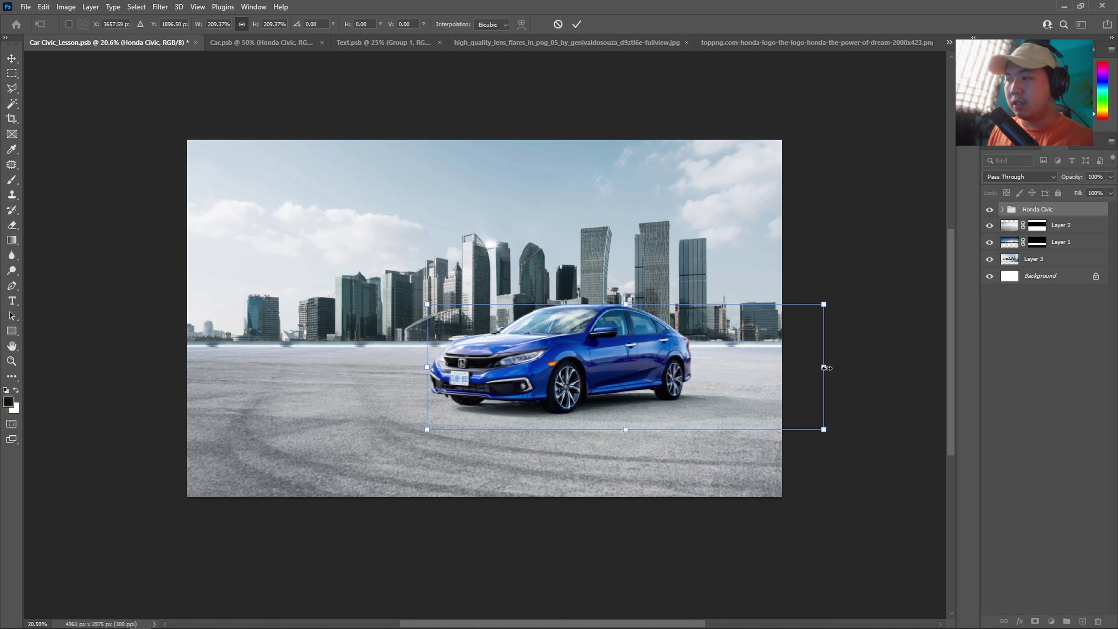
drag(824, 368, 809, 367)
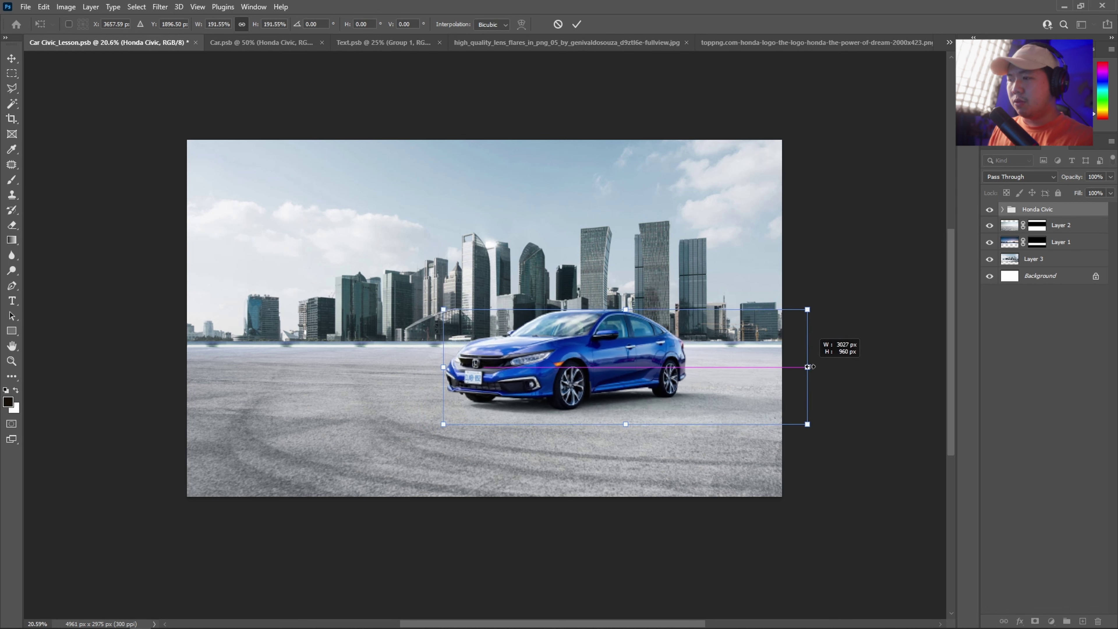
drag(808, 366, 832, 366)
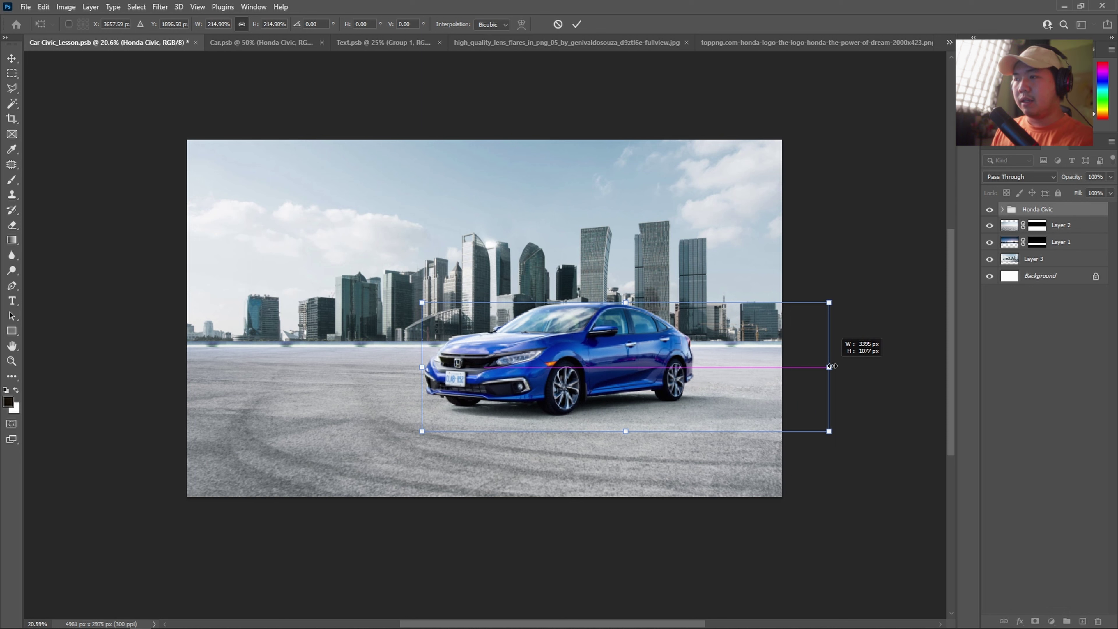
drag(832, 366, 832, 366)
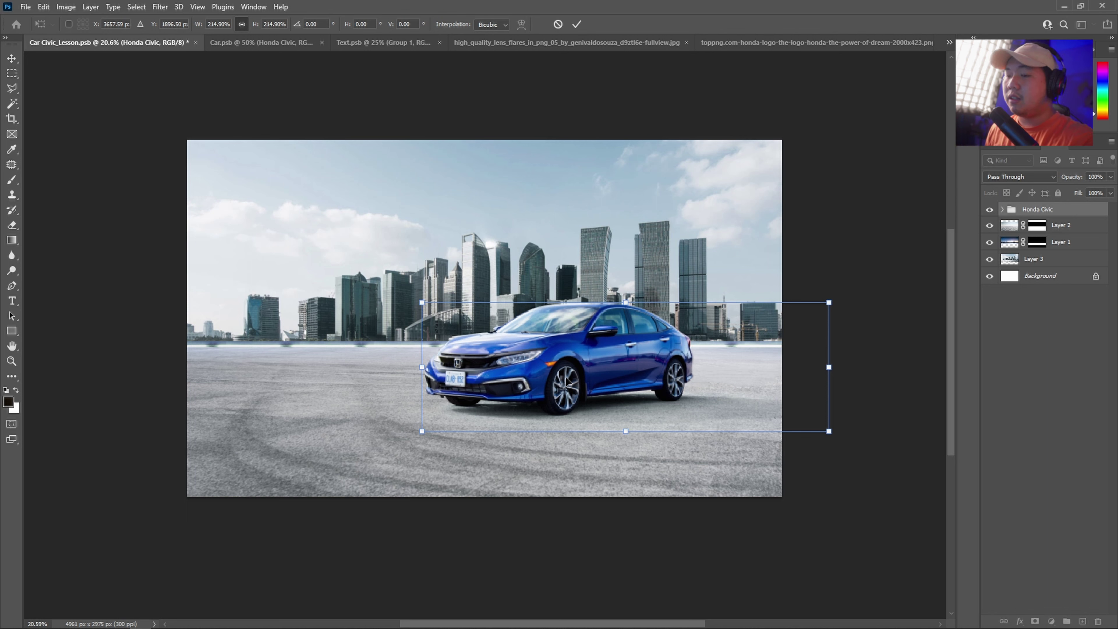
Fine-tune the car to about 229% and commit its size and position.
drag(661, 364, 670, 364)
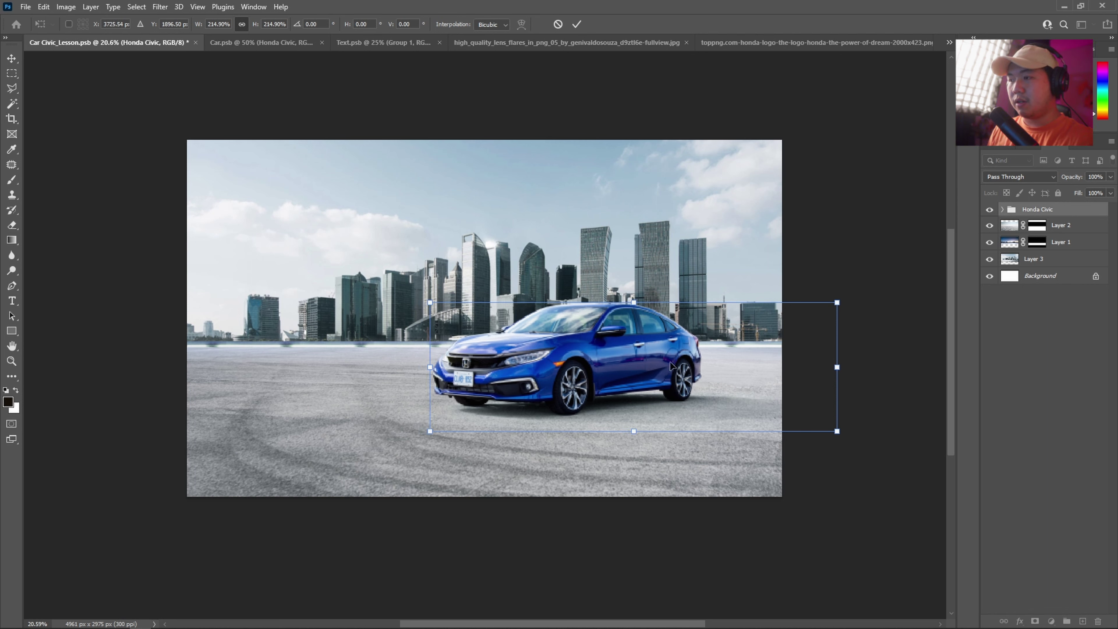
drag(498, 364, 496, 362)
key(Left)
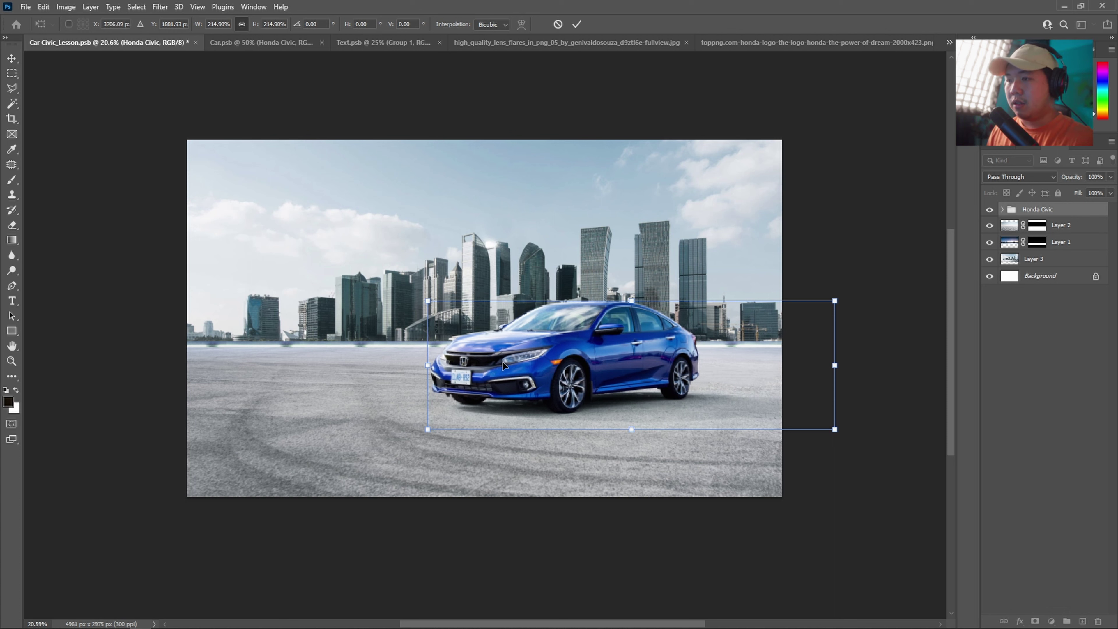
mouse_move(425, 364)
mouse_down()
mouse_move(405, 364)
mouse_move(413, 364)
mouse_up()
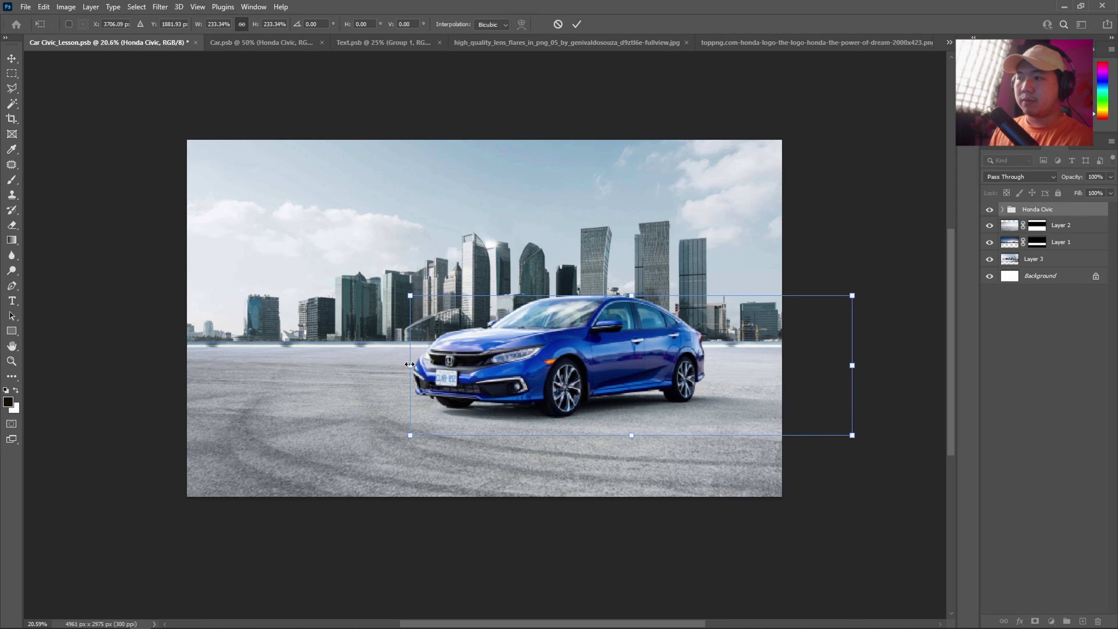
drag(581, 330, 587, 325)
drag(419, 365, 422, 365)
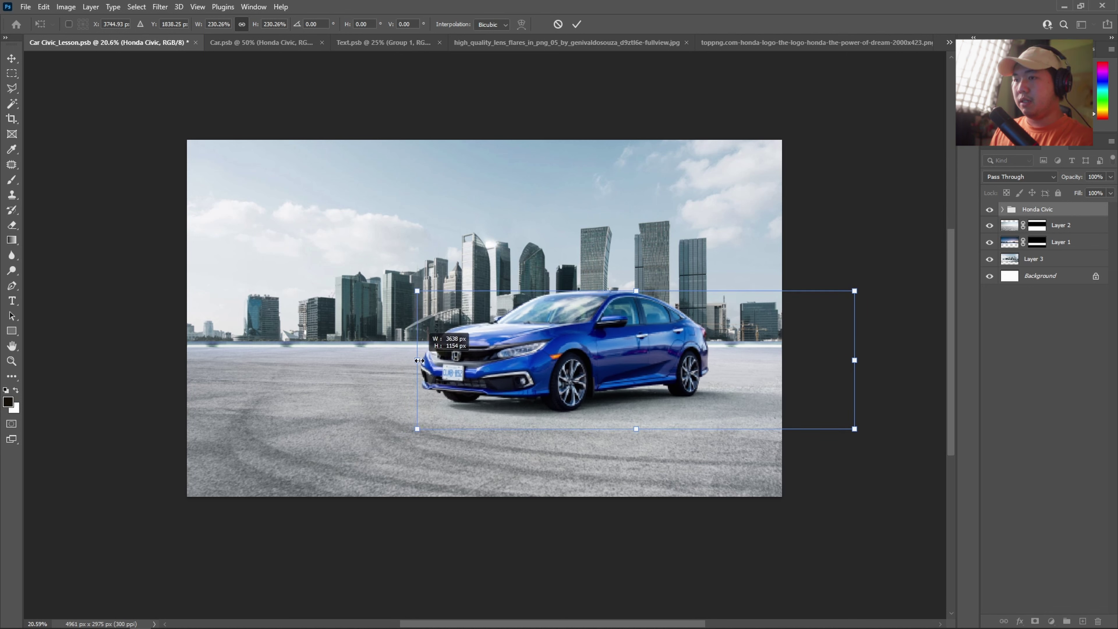
drag(560, 347, 555, 348)
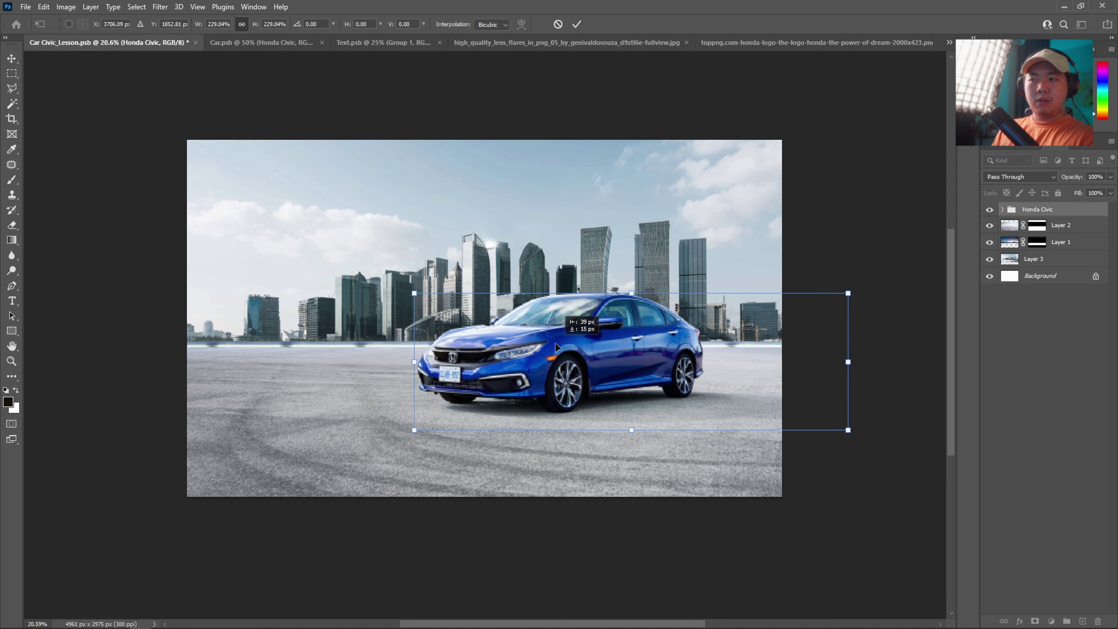
key(Return)
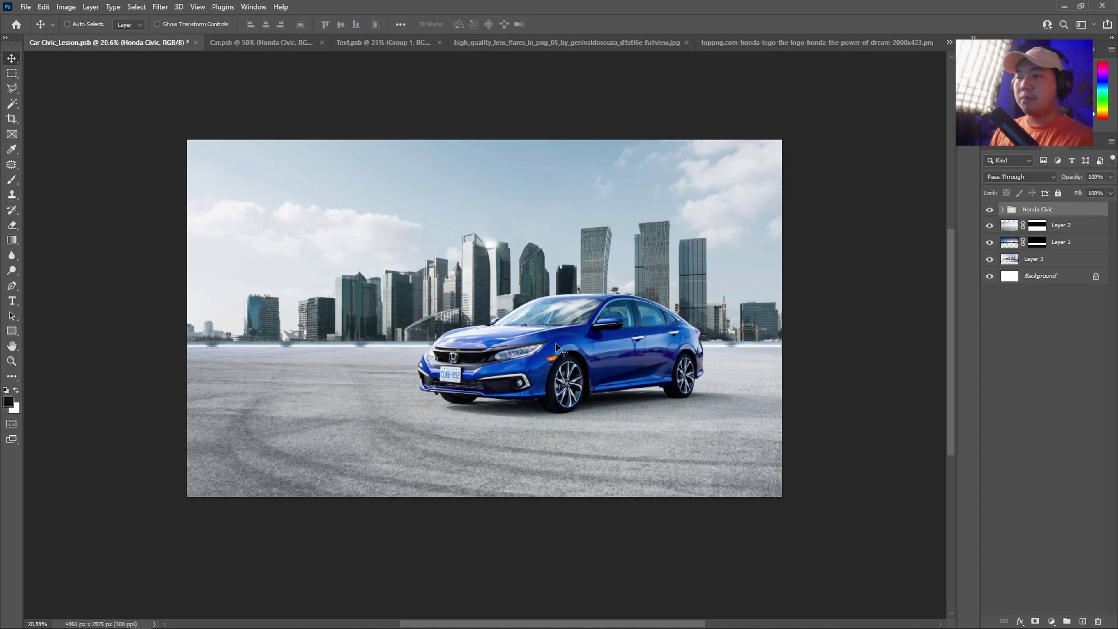
Nudge the car slightly left and down, then zoom out to view the composite.
drag(556, 345, 561, 343)
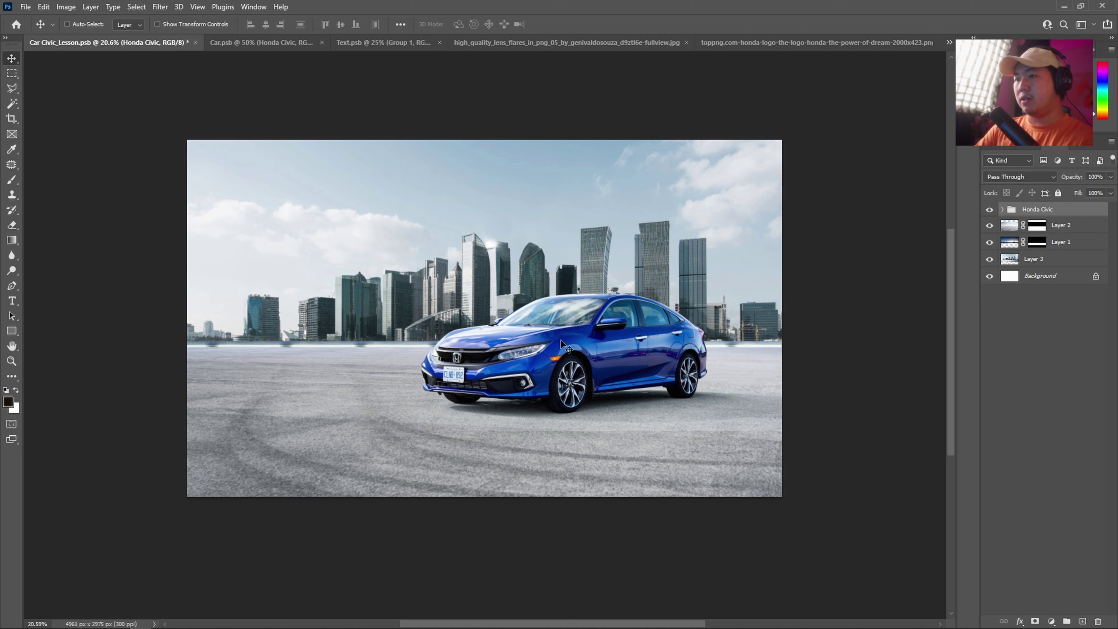
key(shift+Up)
key(shift+Up)
key(shift+Down)
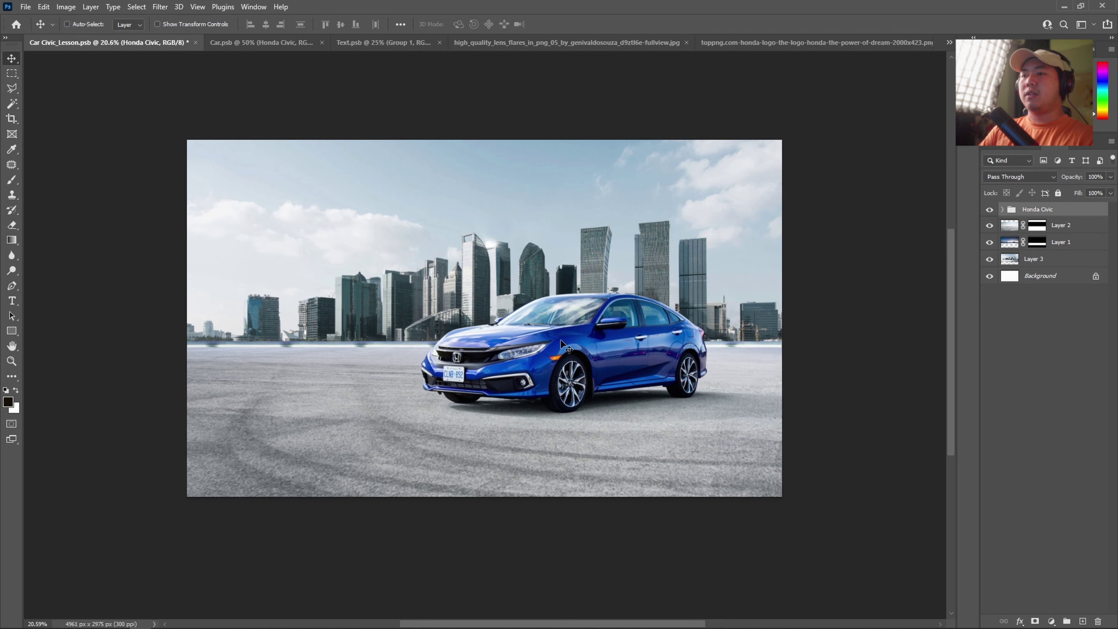
key(shift+Left)
key(shift+Left)
key(shift+Left)
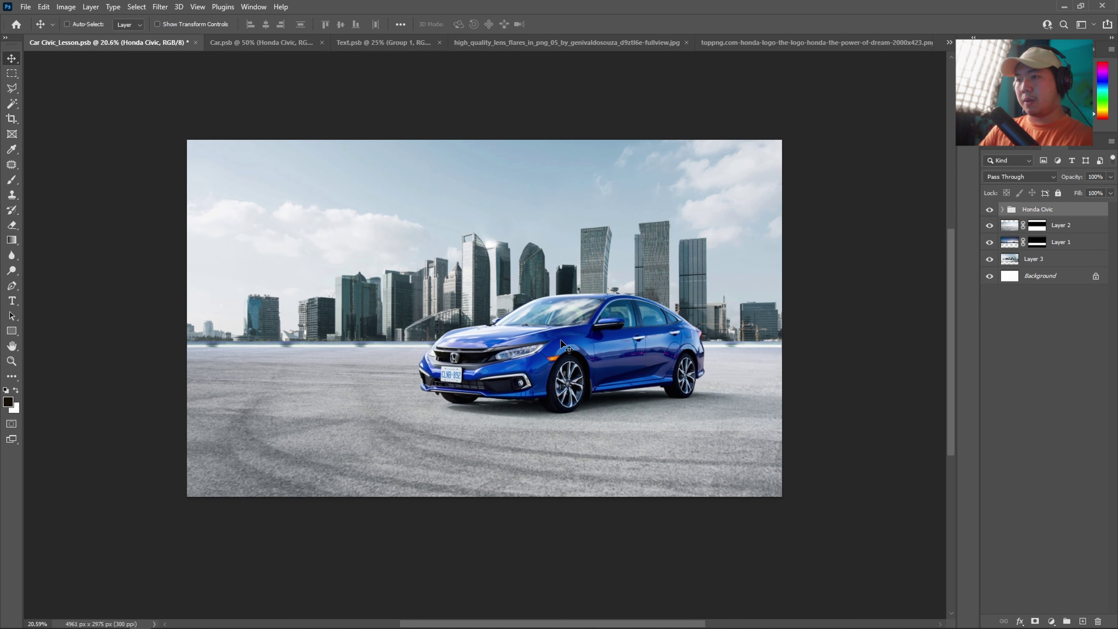
key(shift+Left)
key(shift+Left)
key(shift+Left)
key(shift+Left)
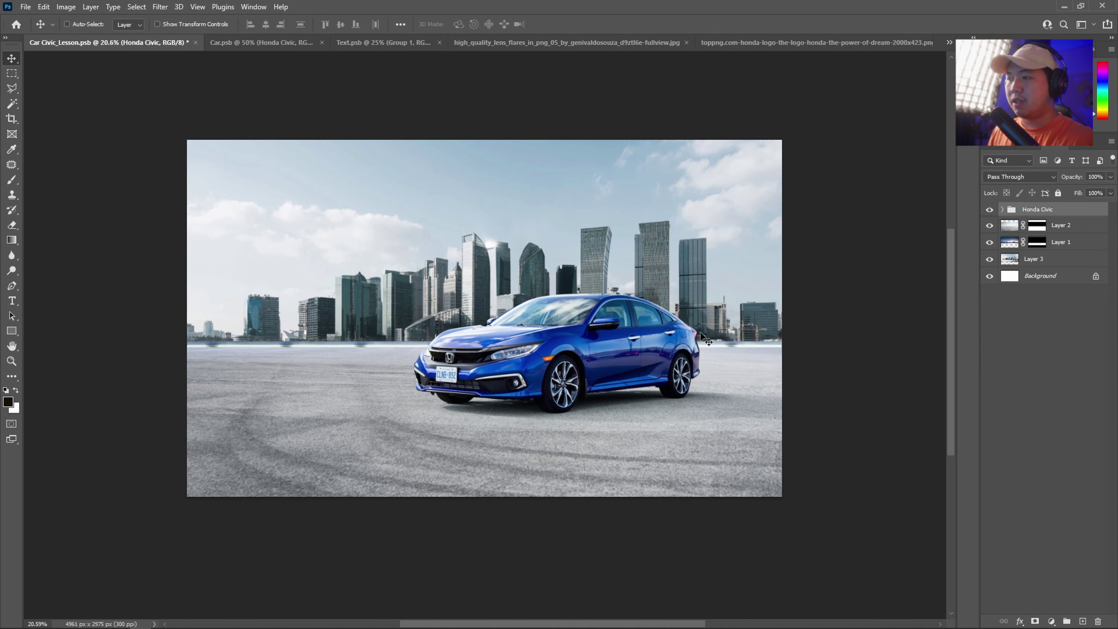
drag(544, 359, 546, 359)
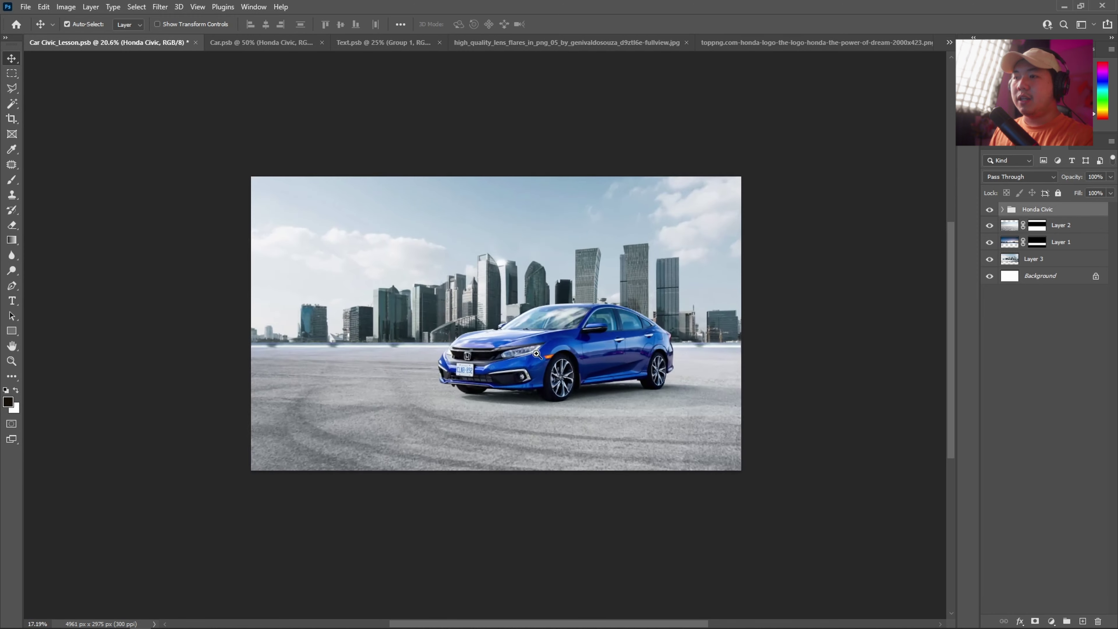
Open the car-headlights image from the asset folder as a new Photoshop document.
key(ctrl)
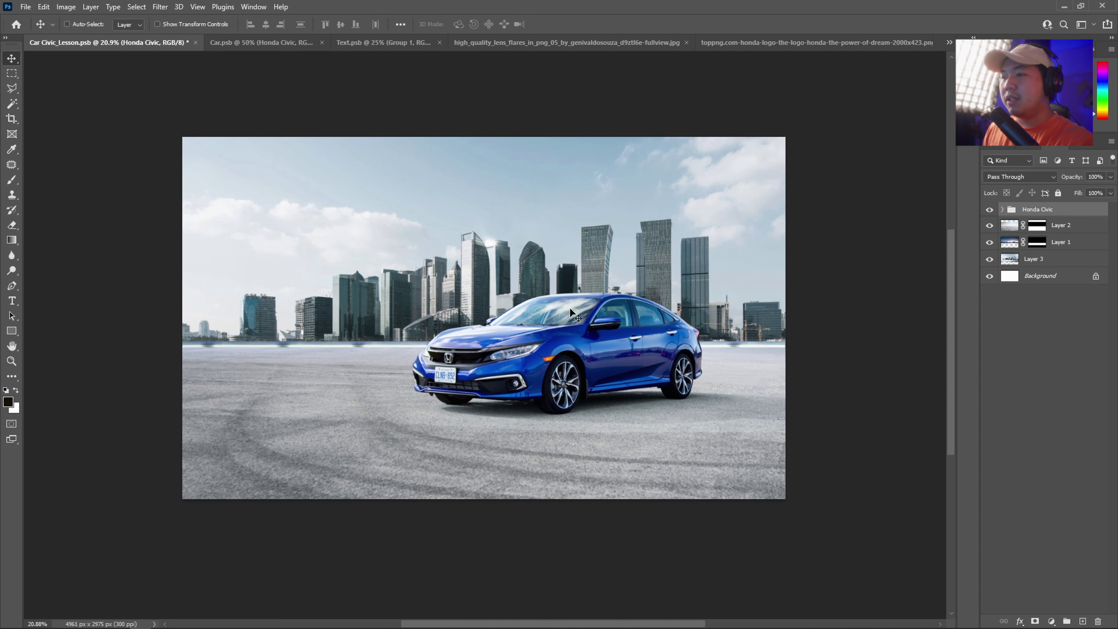
drag(528, 345, 533, 349)
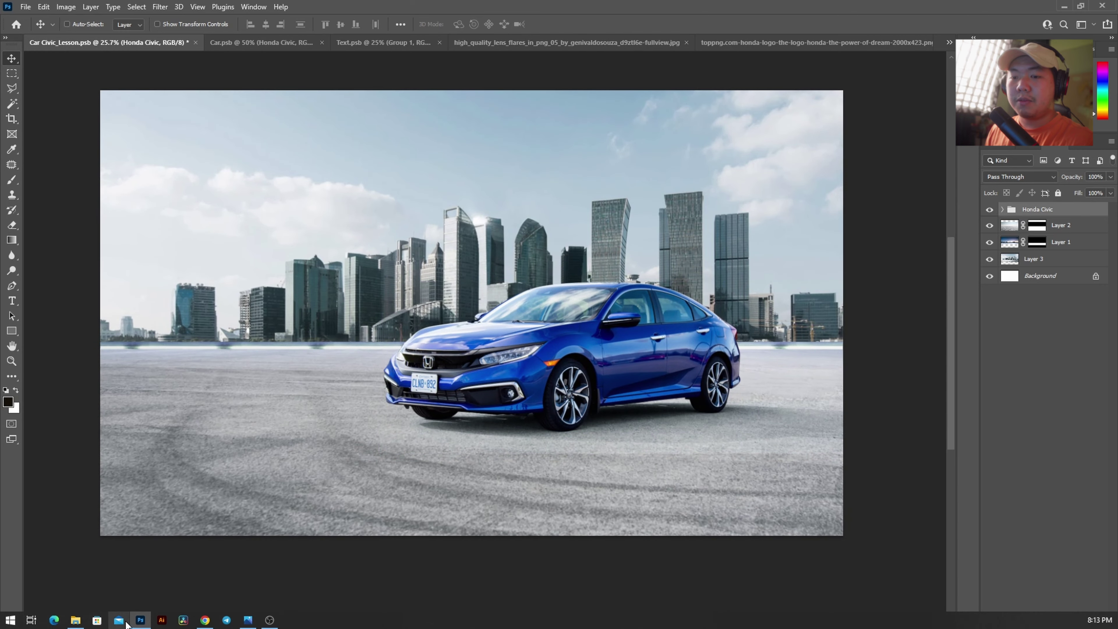
click(77, 622)
click(545, 190)
drag(546, 190, 159, 612)
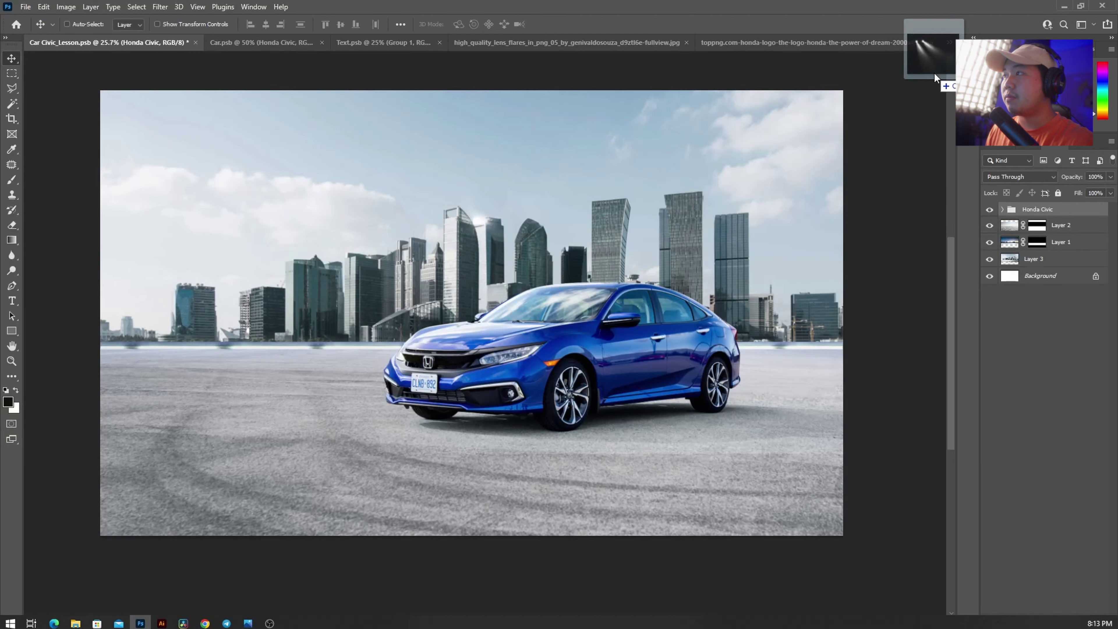
drag(159, 612, 937, 42)
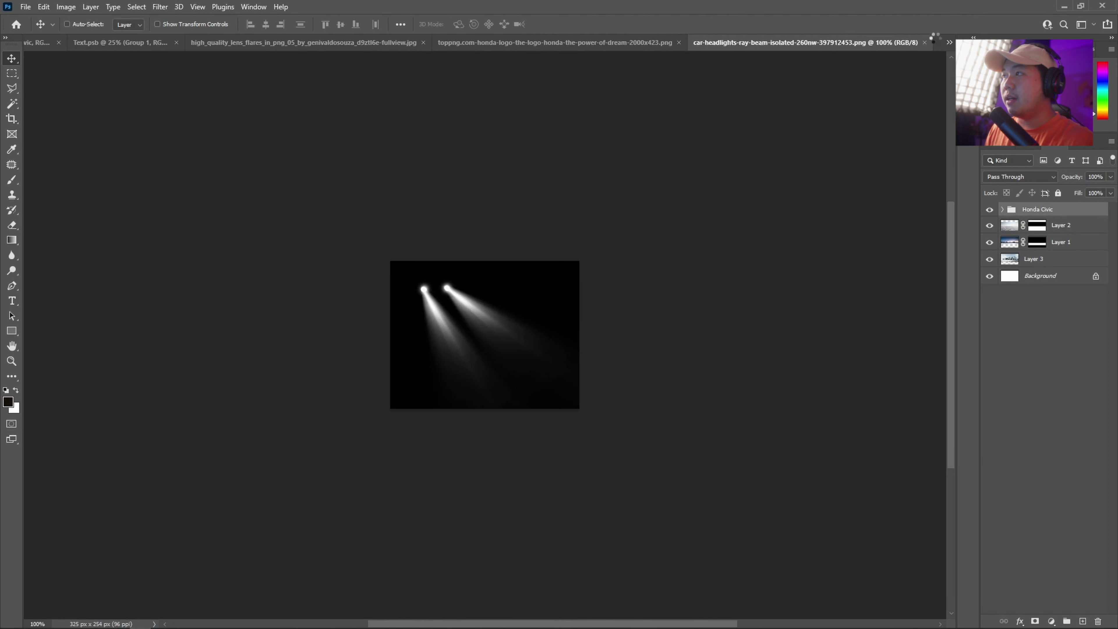
Cycle through the open document tabs and return to the Civic composite.
click(38, 43)
click(236, 43)
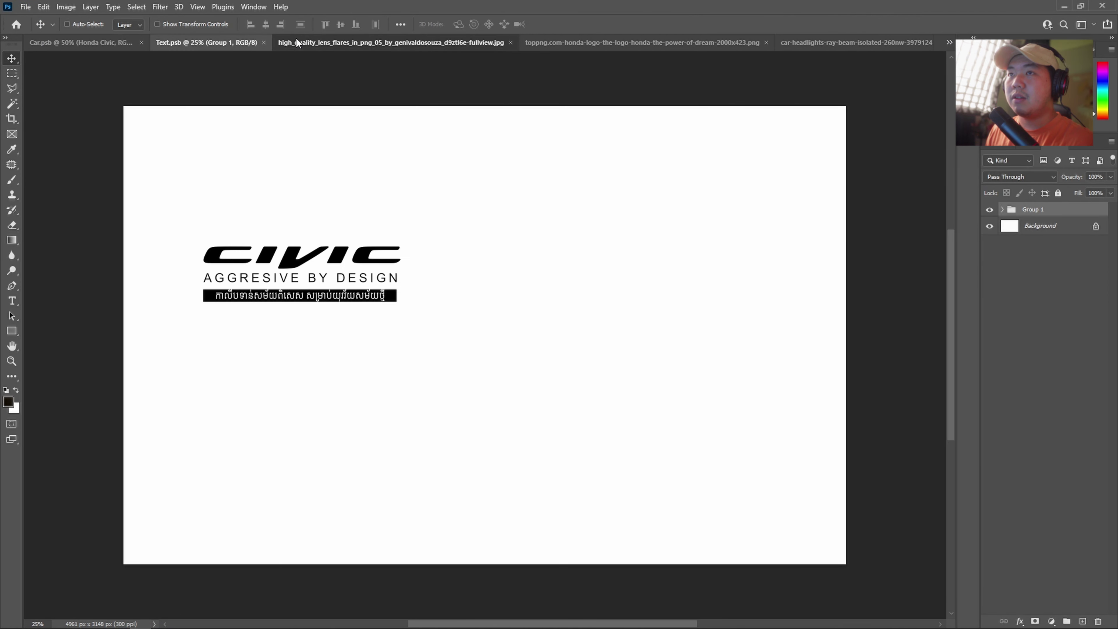
click(335, 42)
click(638, 42)
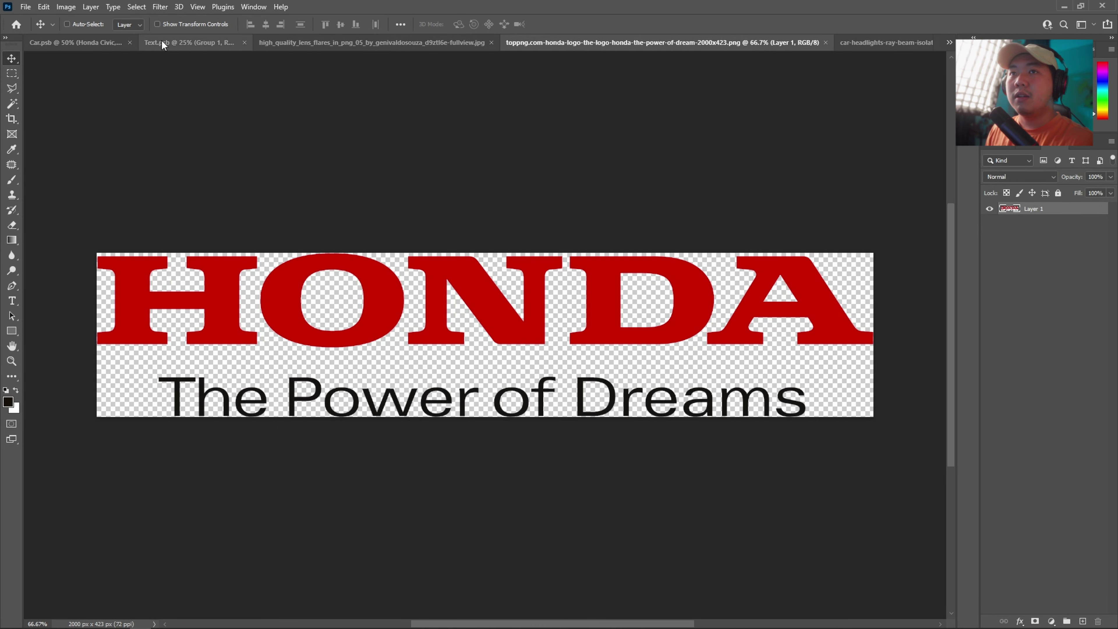
click(70, 42)
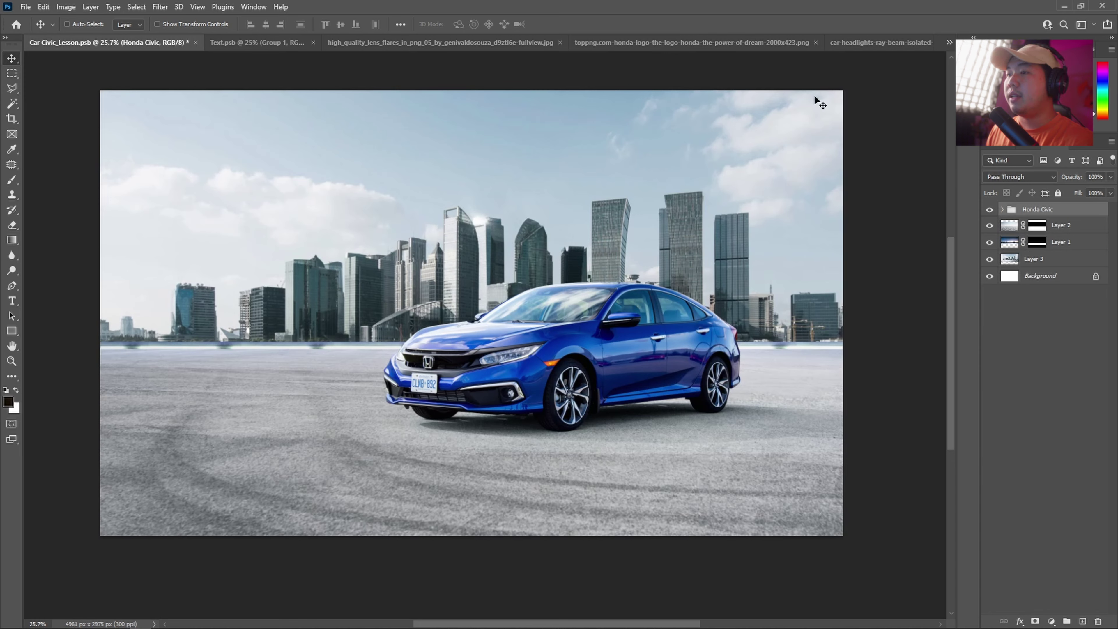
Zoom in on the car's front bumper, then switch to the headlight-beam document.
drag(488, 391, 524, 400)
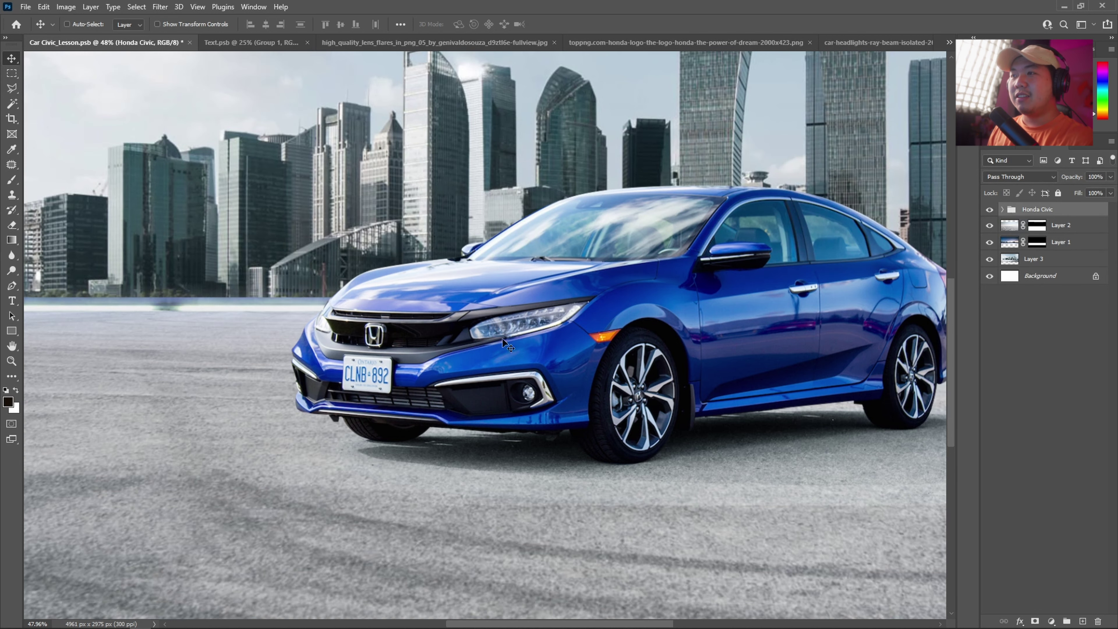
click(896, 42)
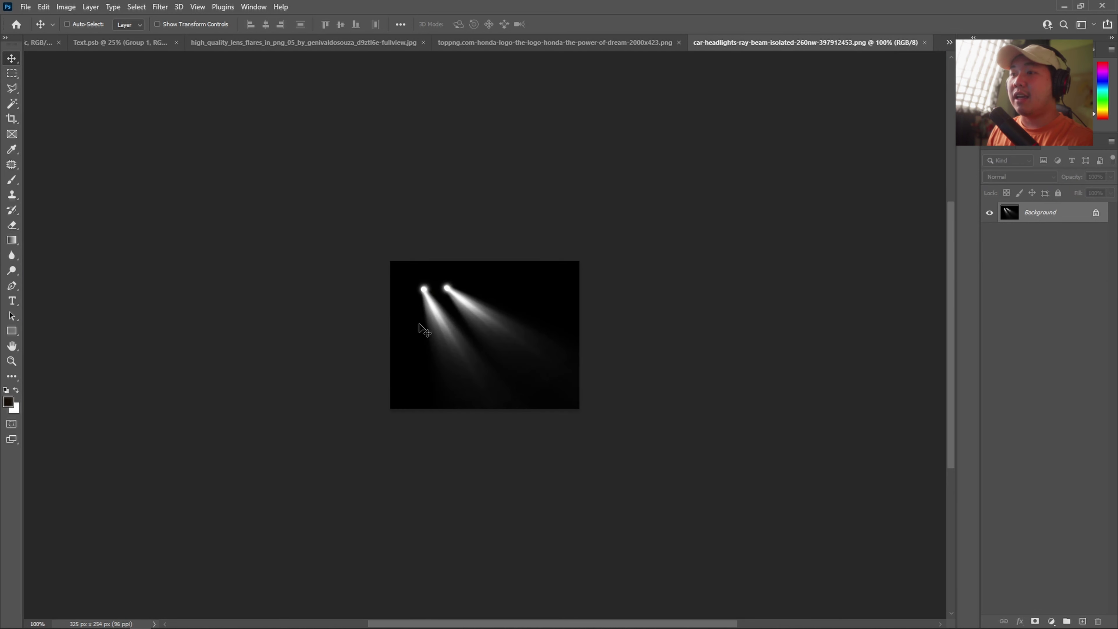
Bring the headlight beams into the Civic composite and enlarge them to about 360%.
mouse_move(414, 329)
mouse_down()
mouse_move(471, 359)
mouse_move(446, 335)
mouse_up()
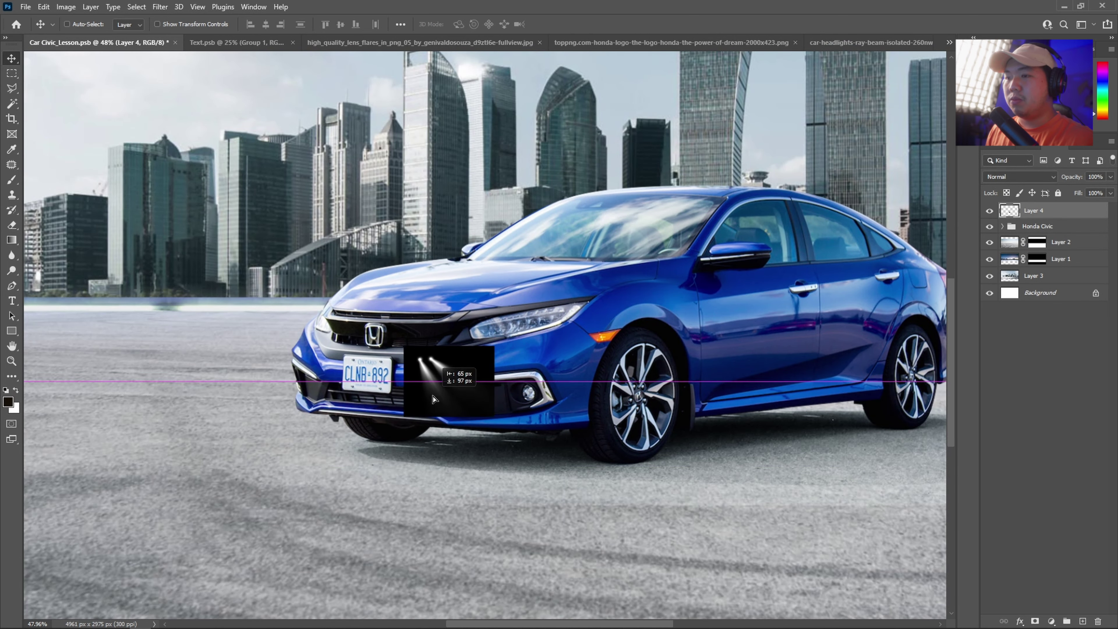
click(445, 335)
key(ctrl+t)
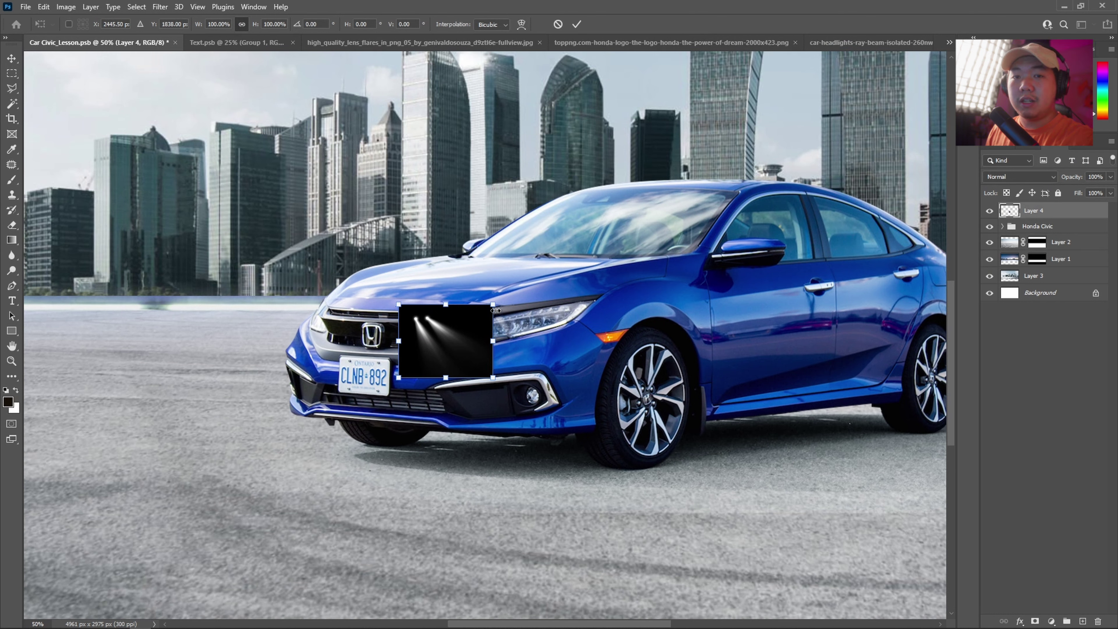
drag(495, 310, 615, 208)
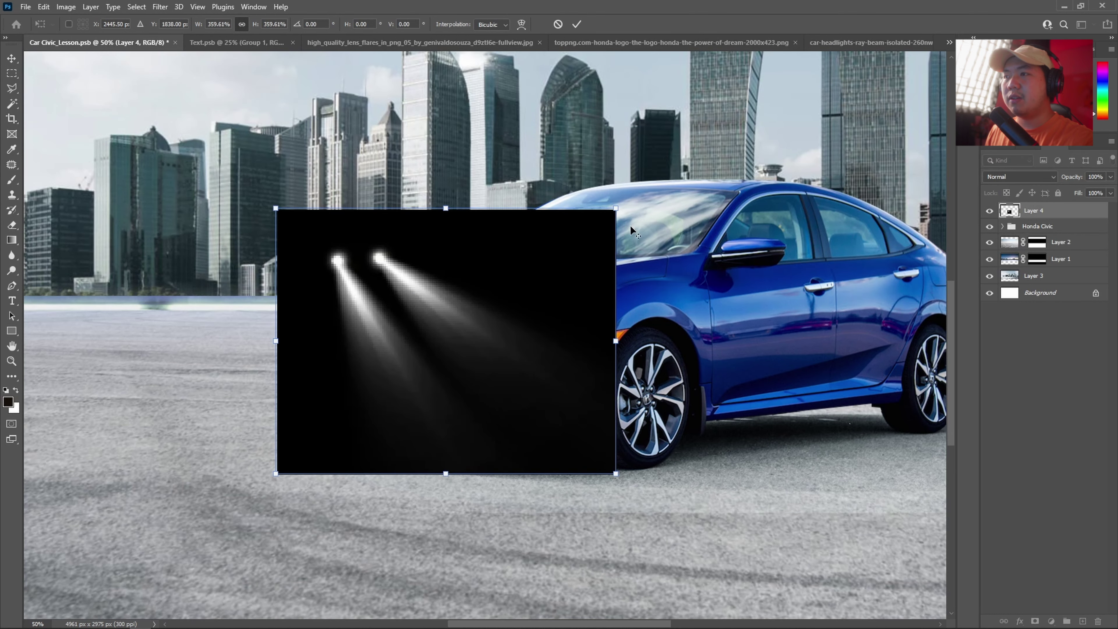
click(577, 25)
Trace the left beam with the Polygonal Lasso and copy it onto new Layer 5.
key(j)
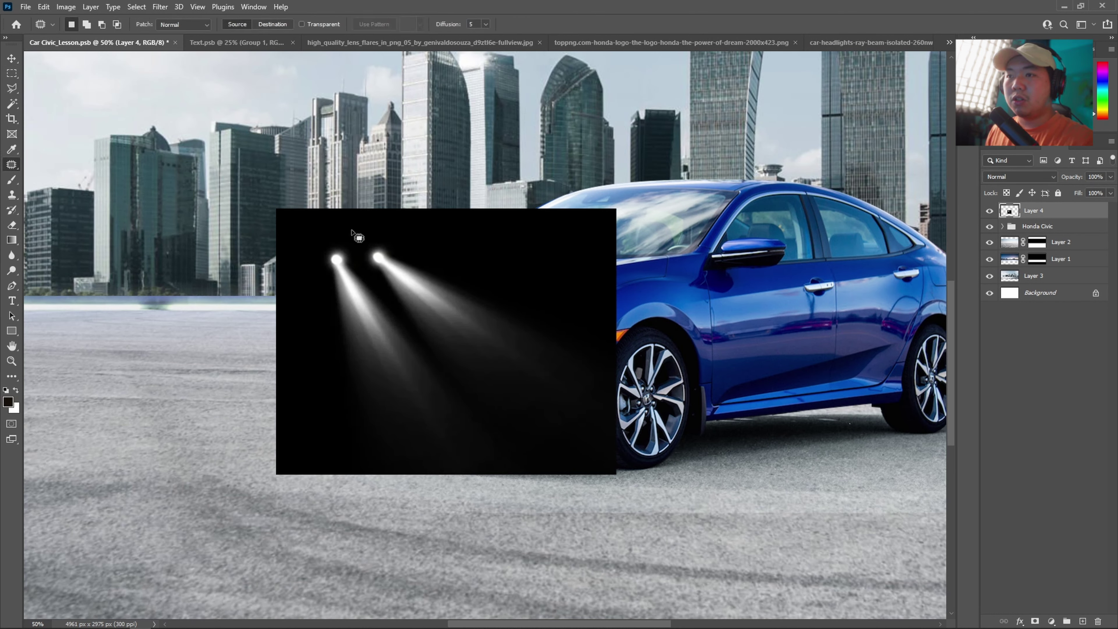
key(l)
click(351, 241)
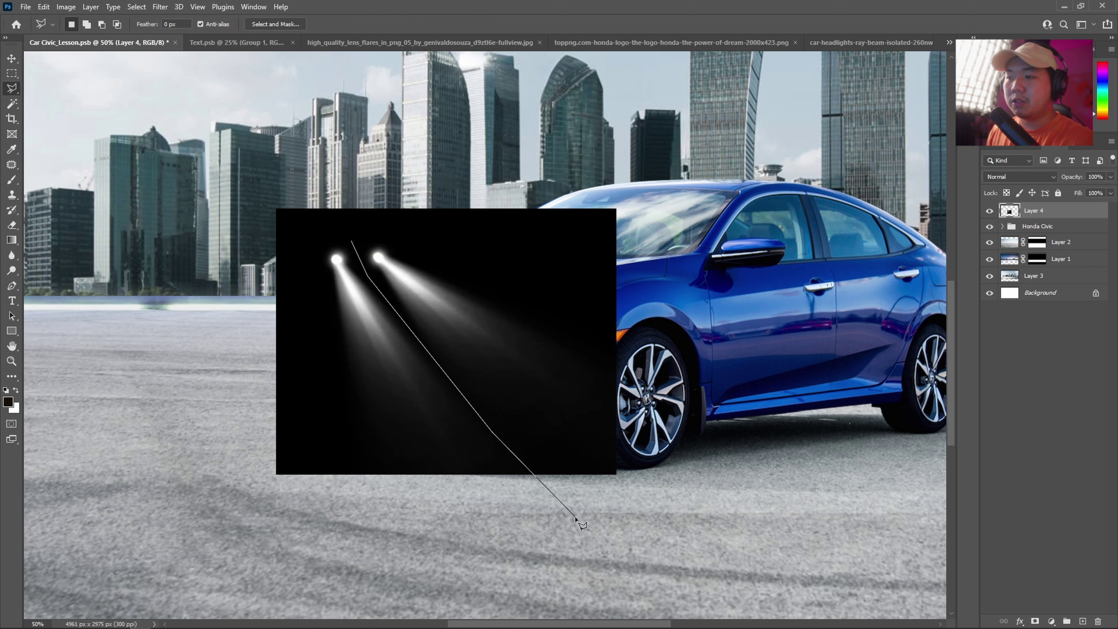
click(575, 517)
click(249, 516)
click(309, 330)
click(304, 237)
click(326, 227)
click(345, 233)
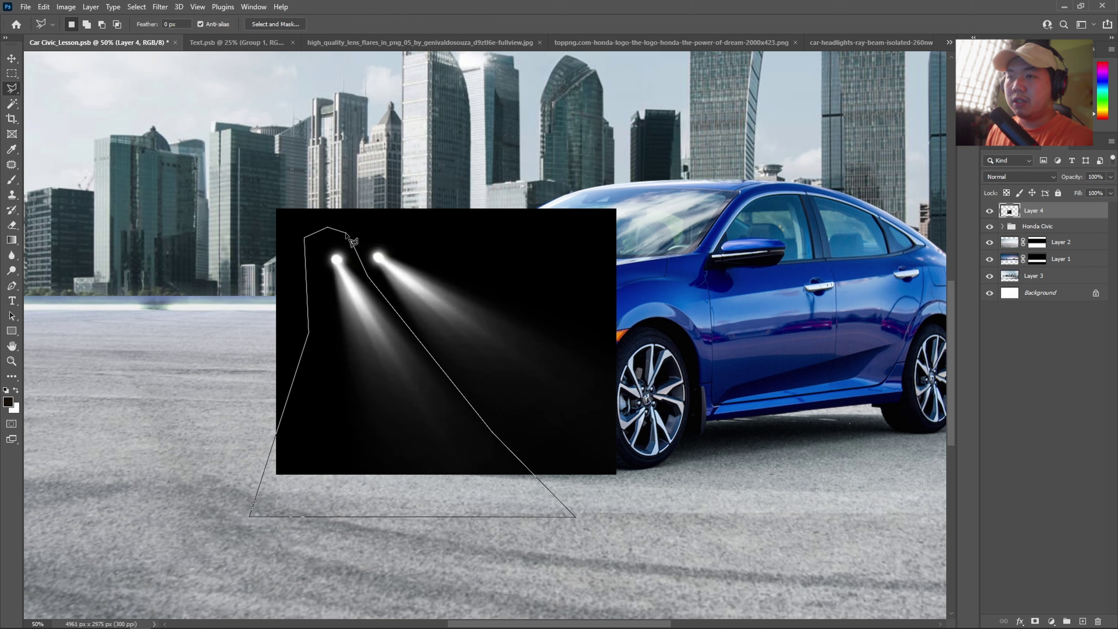
click(352, 243)
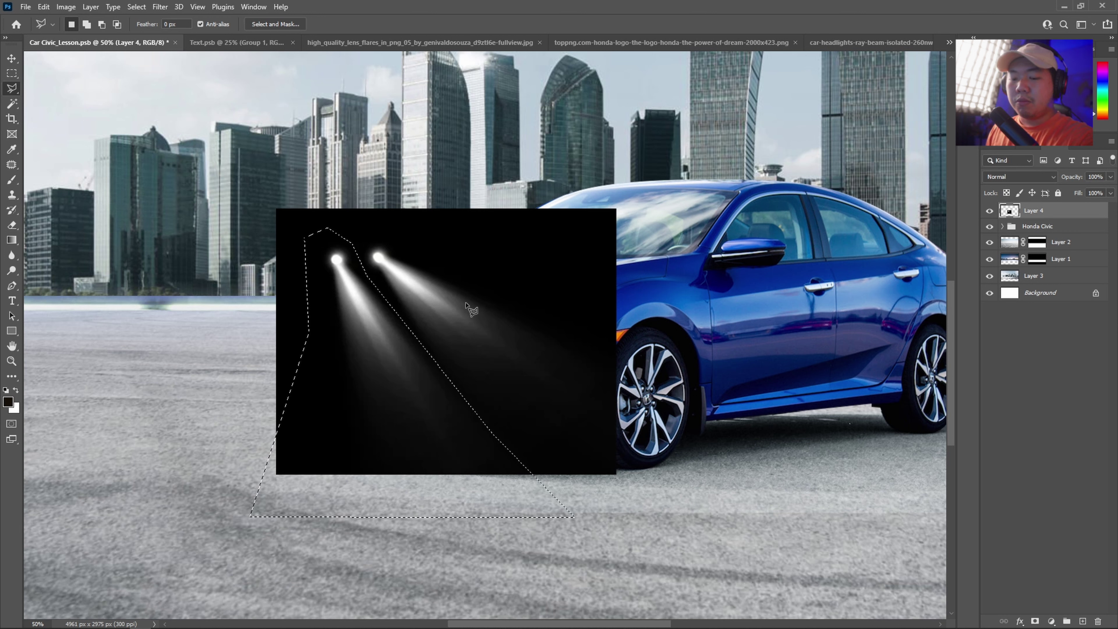
key(ctrl+j)
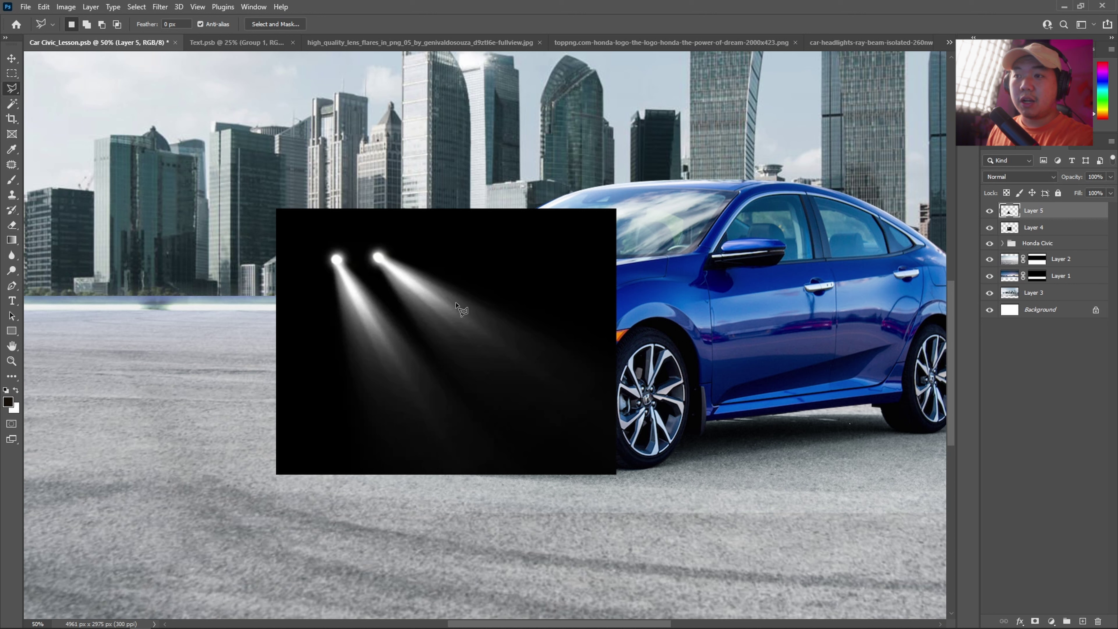
key(v)
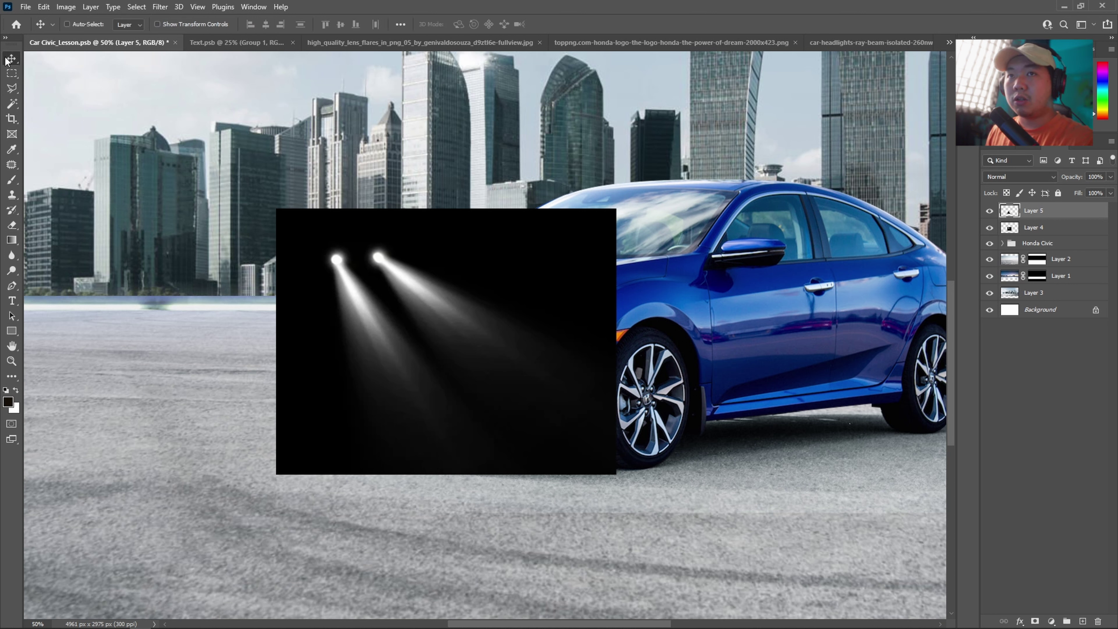
Move Layer 4 into the Honda Civic group and shift the cut-out Layer 5 beam up.
click(1026, 230)
drag(1025, 229, 1025, 243)
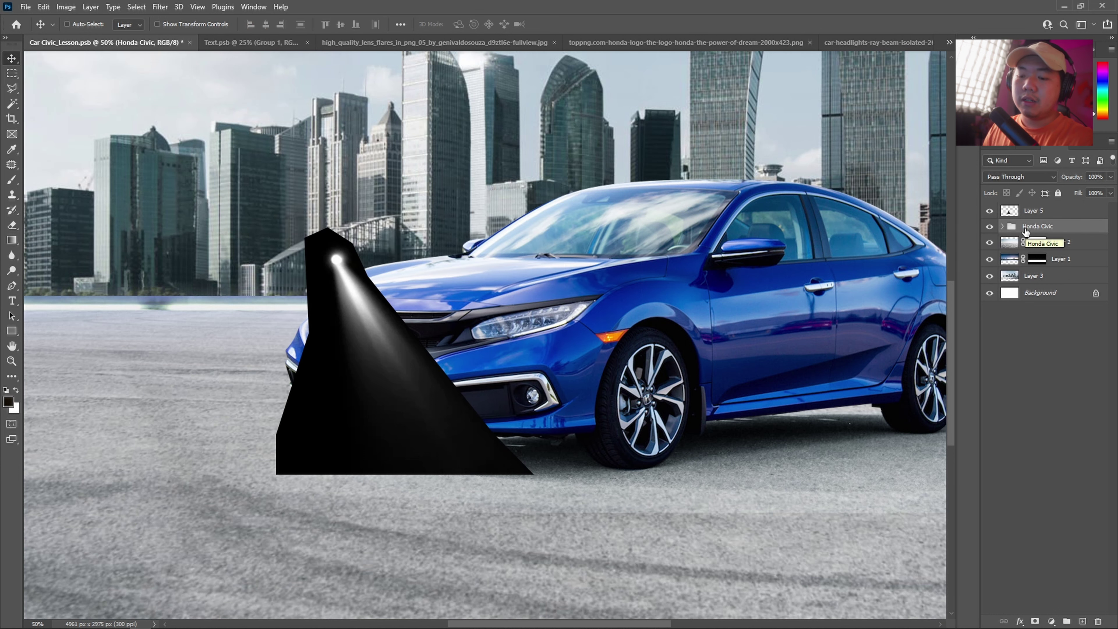
ctrl+click(364, 344)
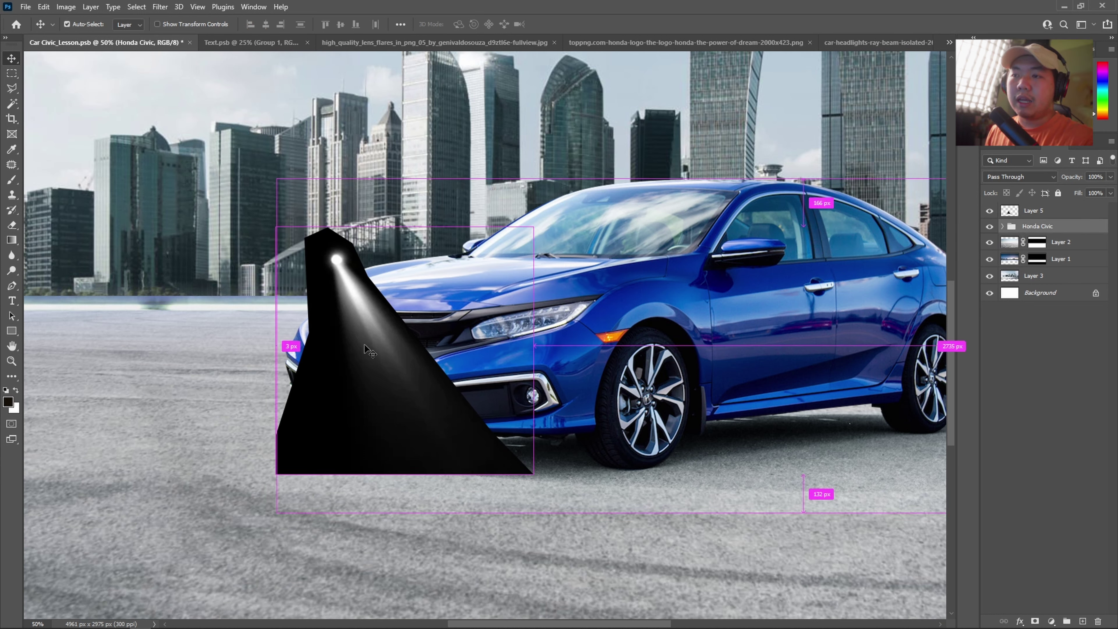
drag(342, 367, 351, 341)
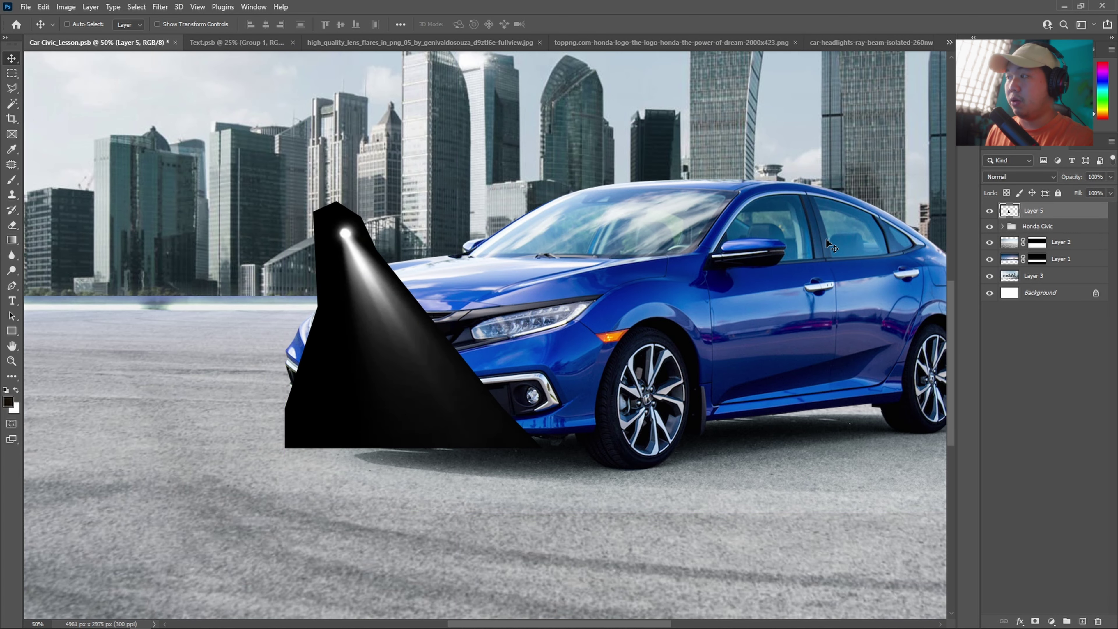
Set Layer 5 to Screen blending, move it onto the ground left of the car, and begin rotating it.
click(1005, 174)
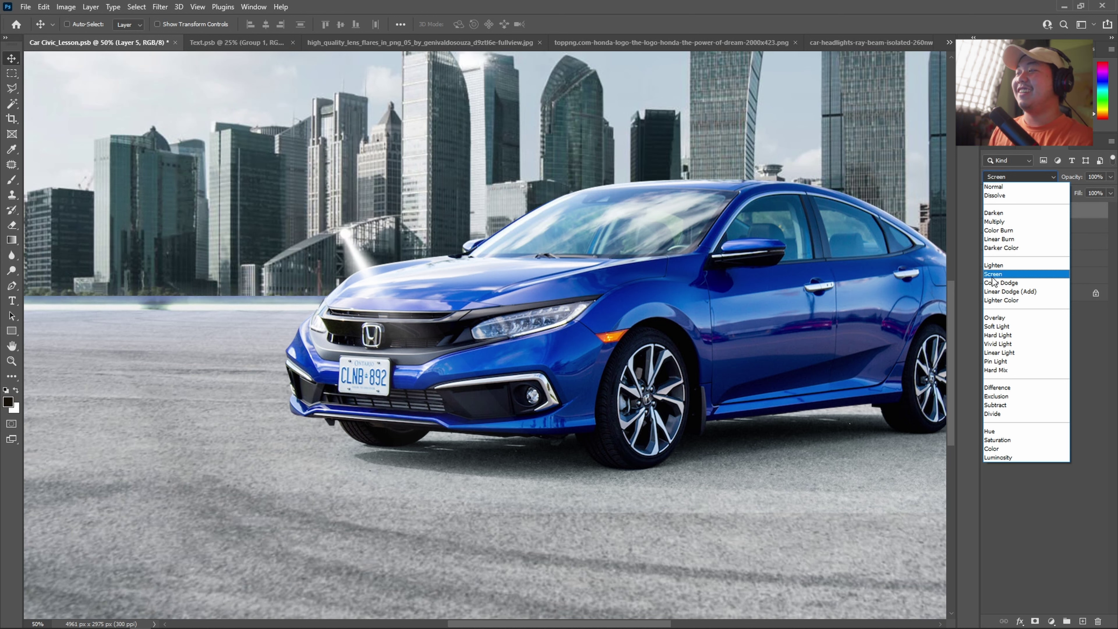
click(1001, 277)
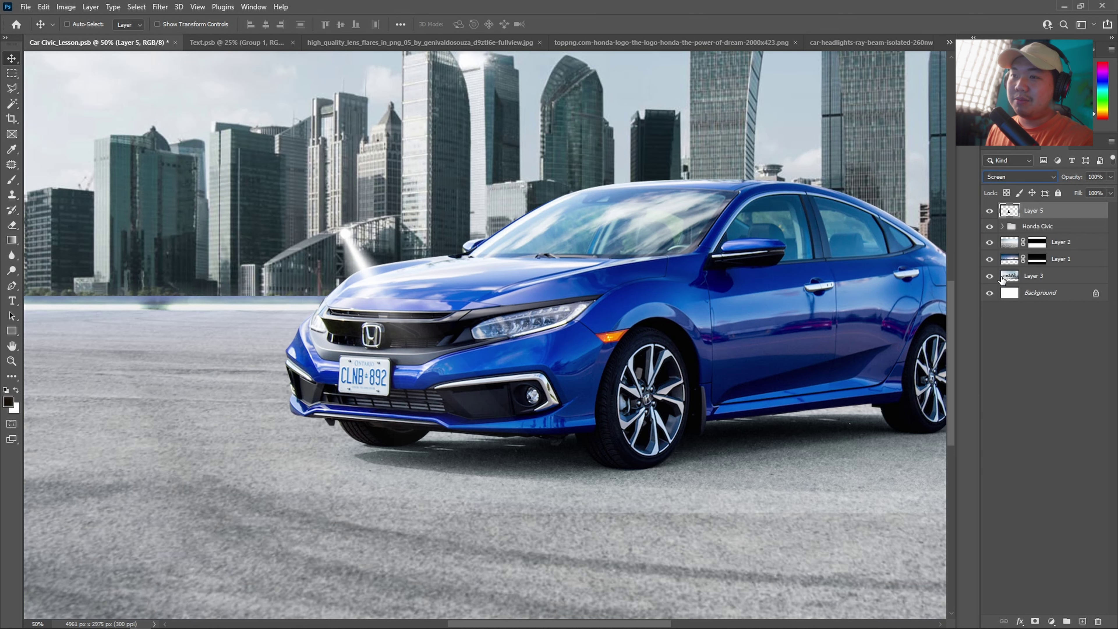
drag(372, 288, 243, 398)
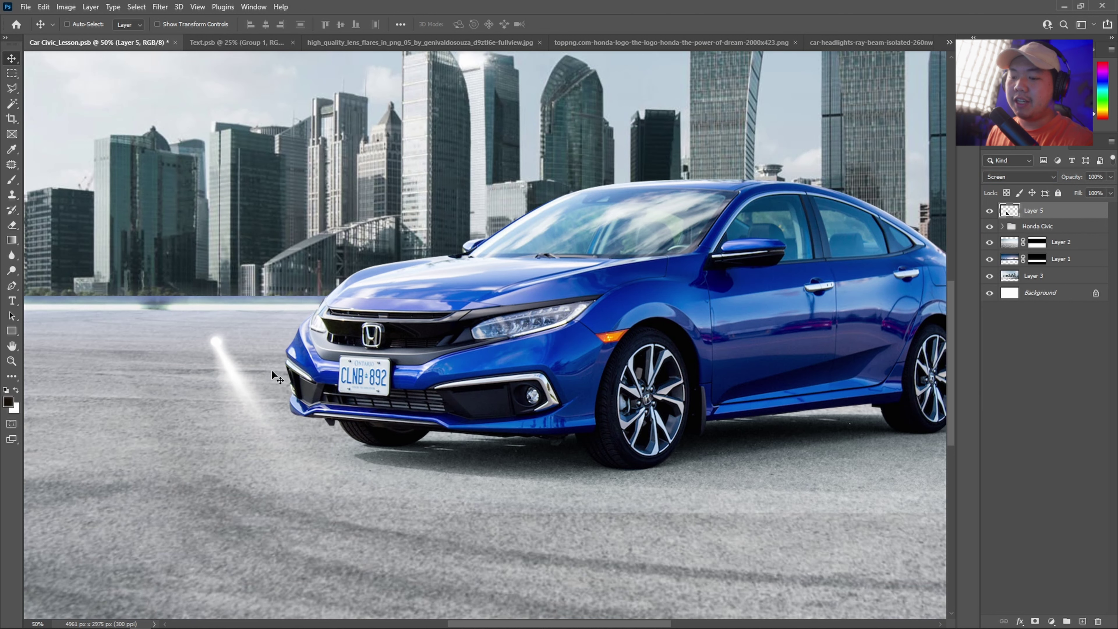
key(ctrl+t)
mouse_move(266, 275)
mouse_down()
mouse_move(336, 280)
mouse_move(325, 220)
mouse_move(543, 454)
mouse_up()
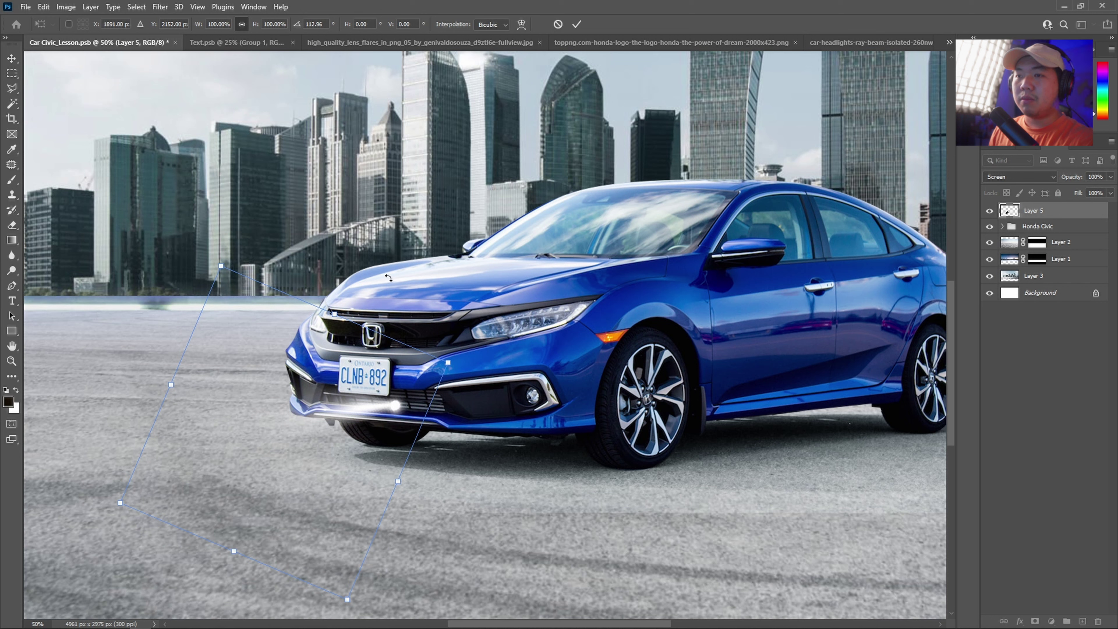
Rotate the beam to about 114° and move it into the fog light housing.
drag(352, 276, 373, 238)
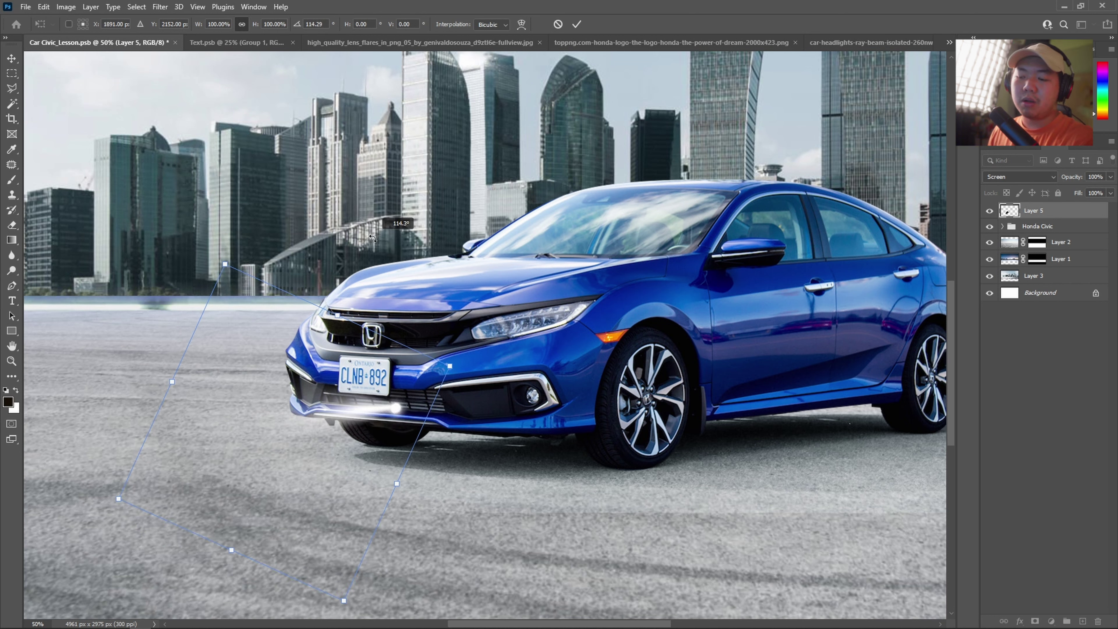
key(Return)
mouse_move(436, 407)
mouse_down()
mouse_move(561, 395)
mouse_move(542, 399)
mouse_up()
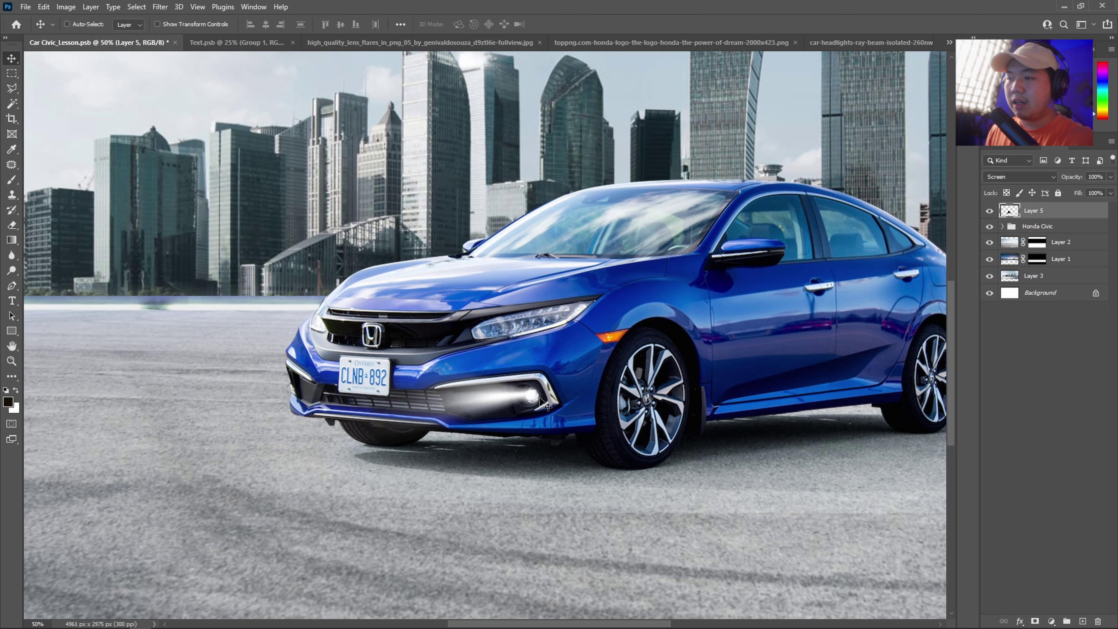
scroll(527, 399, up, 5)
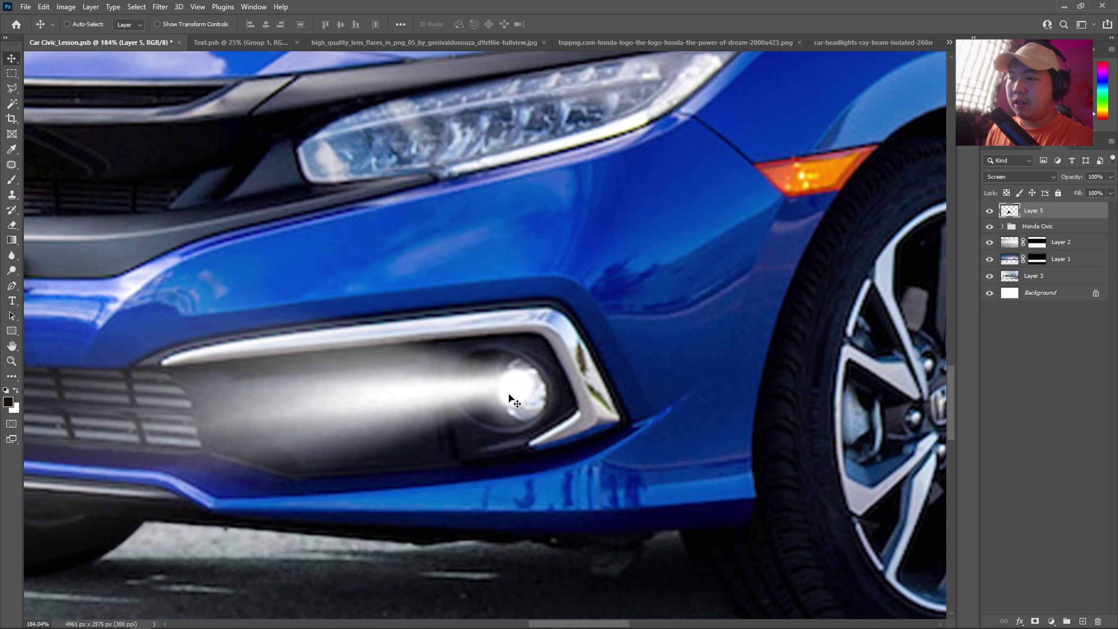
scroll(506, 398, down, 5)
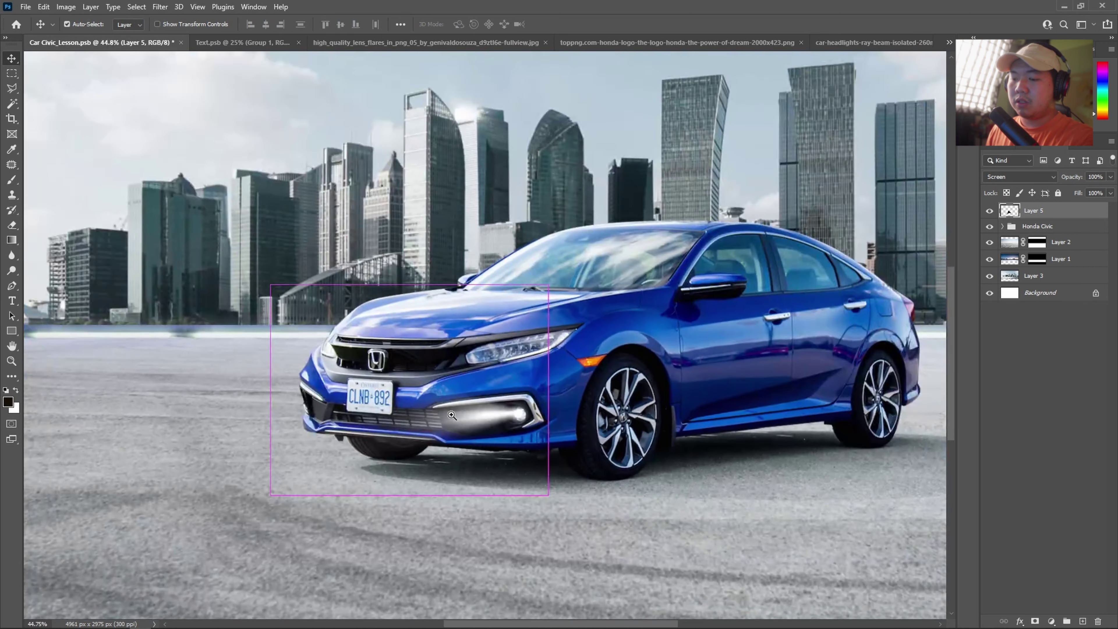
Enlarge the flare to about 144%, tilt it along the fog-light trim, and nudge it down.
key(ctrl+t)
drag(544, 394, 606, 395)
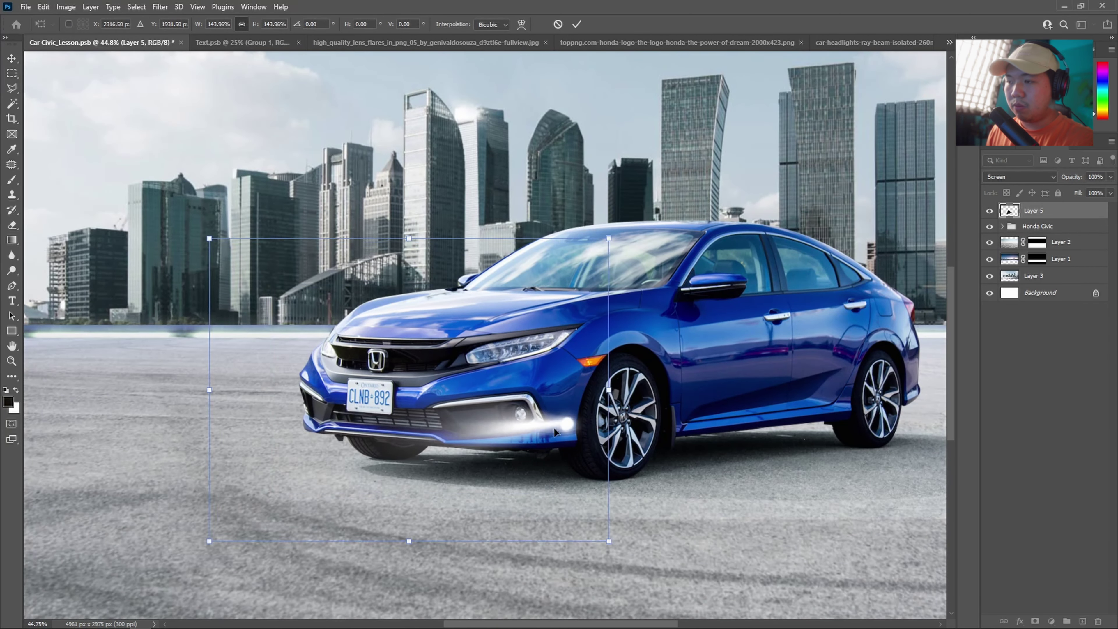
drag(540, 438, 484, 429)
drag(648, 396, 653, 356)
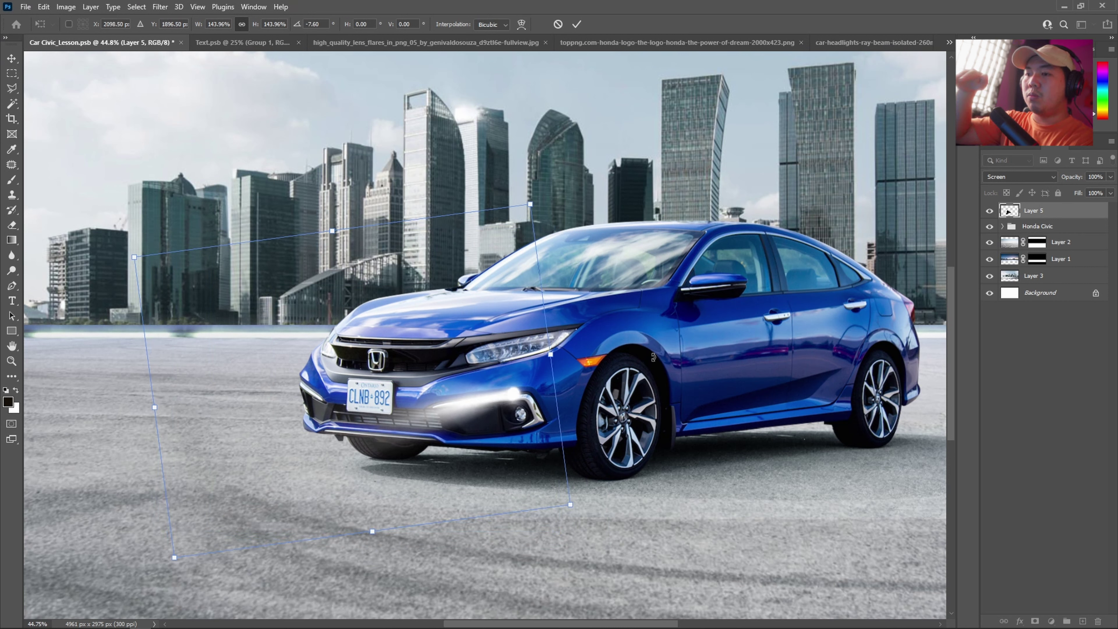
key(Return)
drag(560, 424, 560, 441)
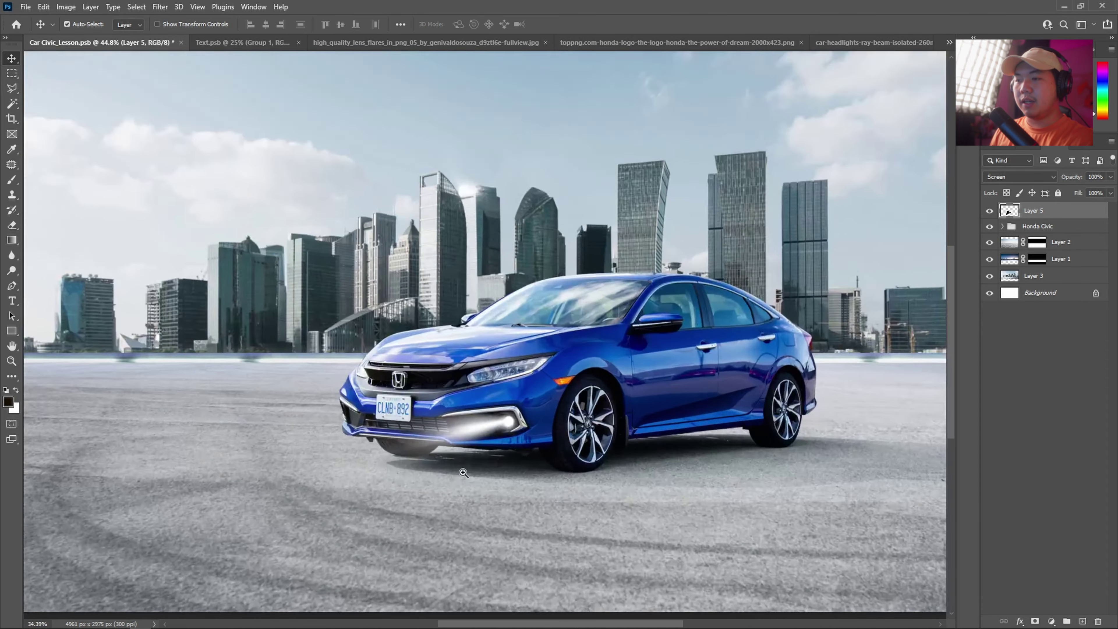
drag(473, 446, 505, 488)
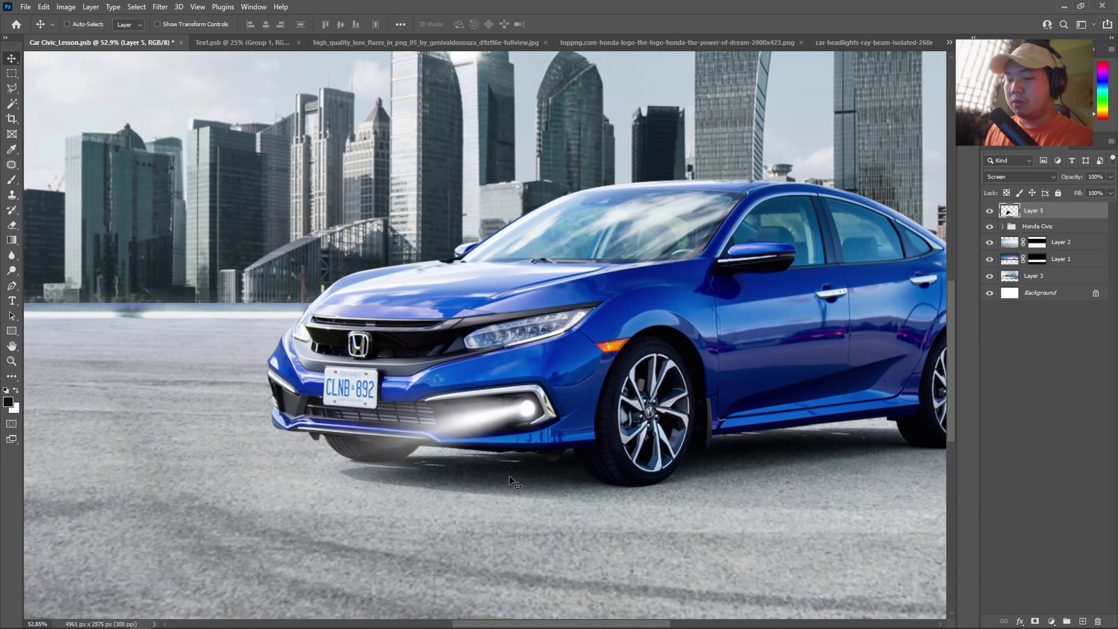
Add a layer mask to Layer 5 and brush out the left part of the glow.
click(1035, 621)
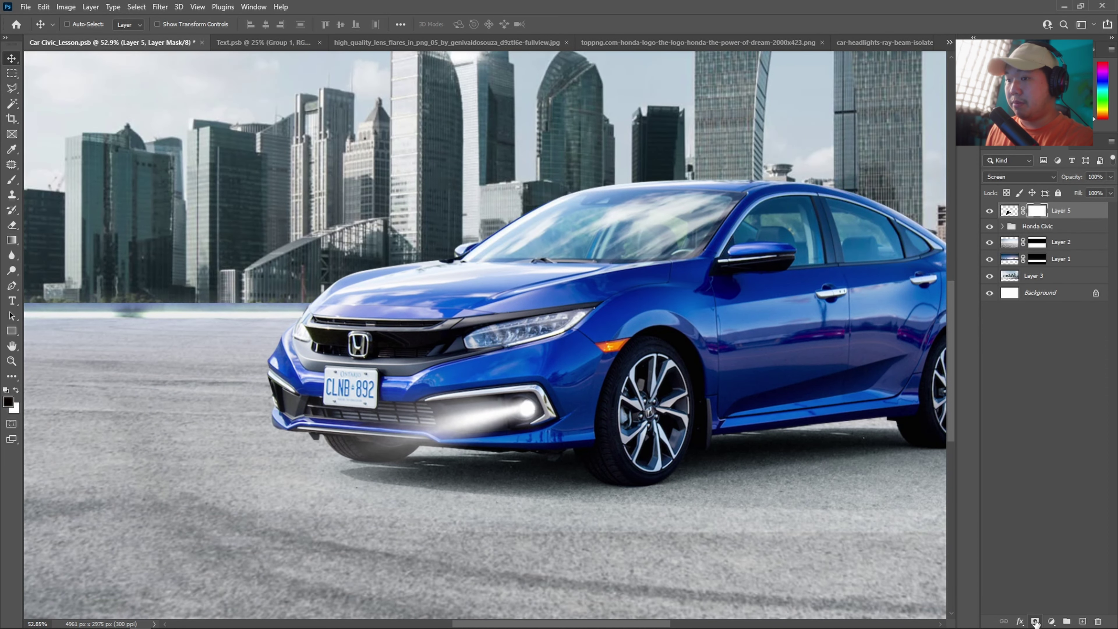
key(b)
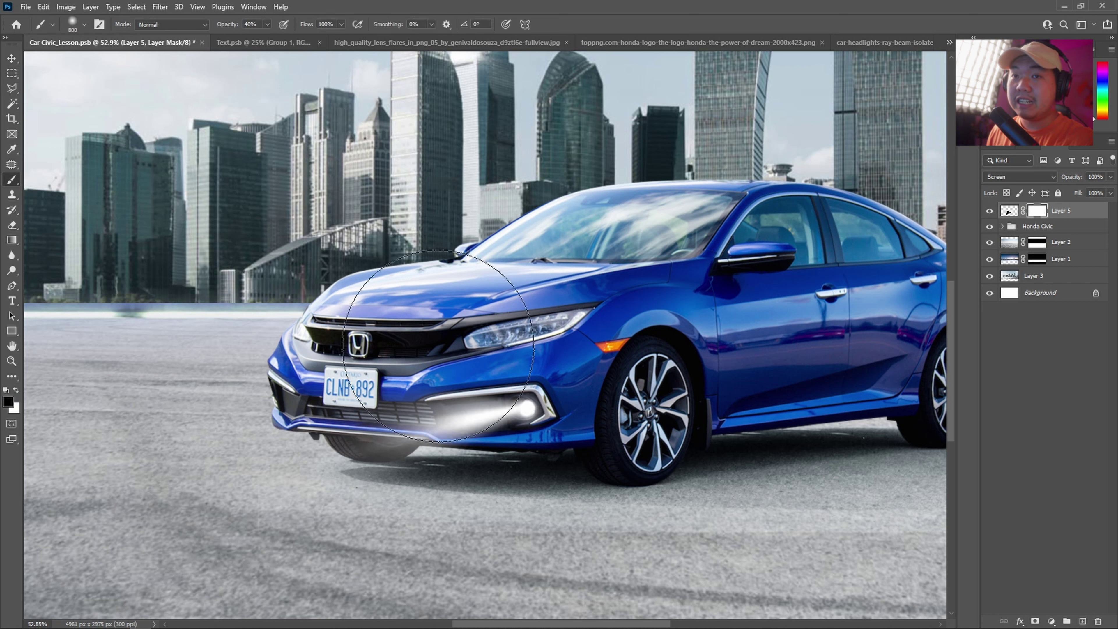
right_click(8, 180)
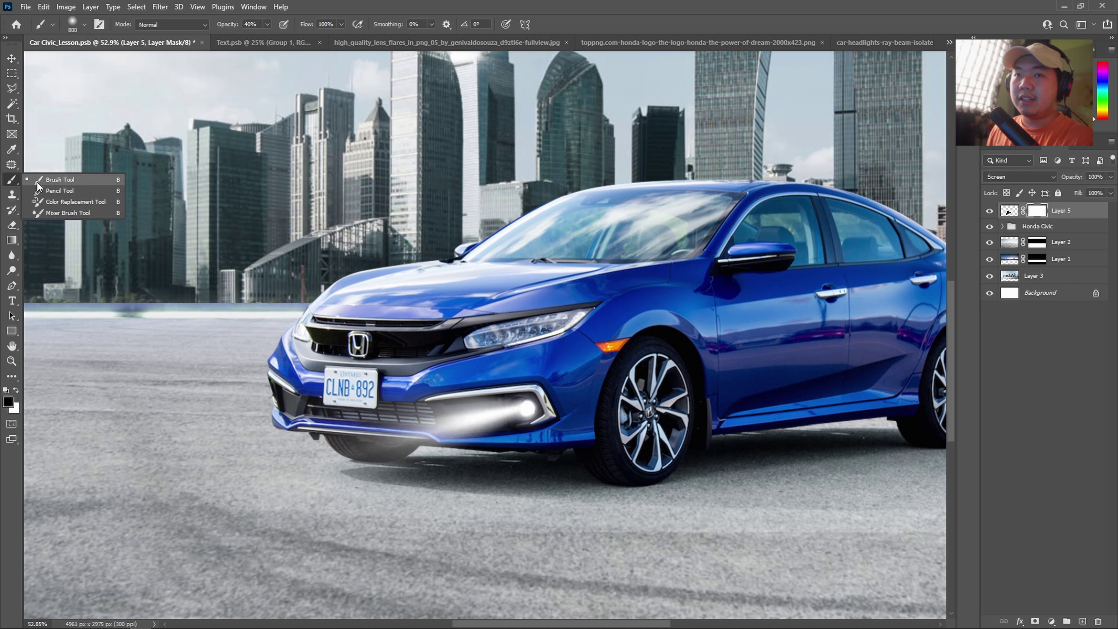
click(97, 182)
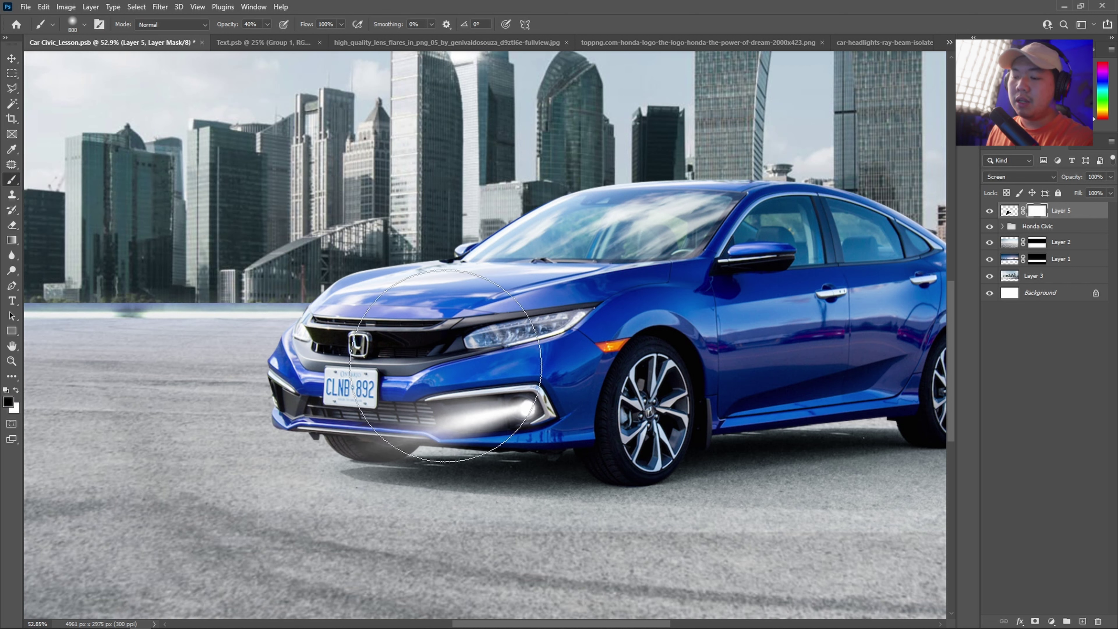
key(bracketleft)
key(bracketleft)
key(bracketleft)
key(bracketleft)
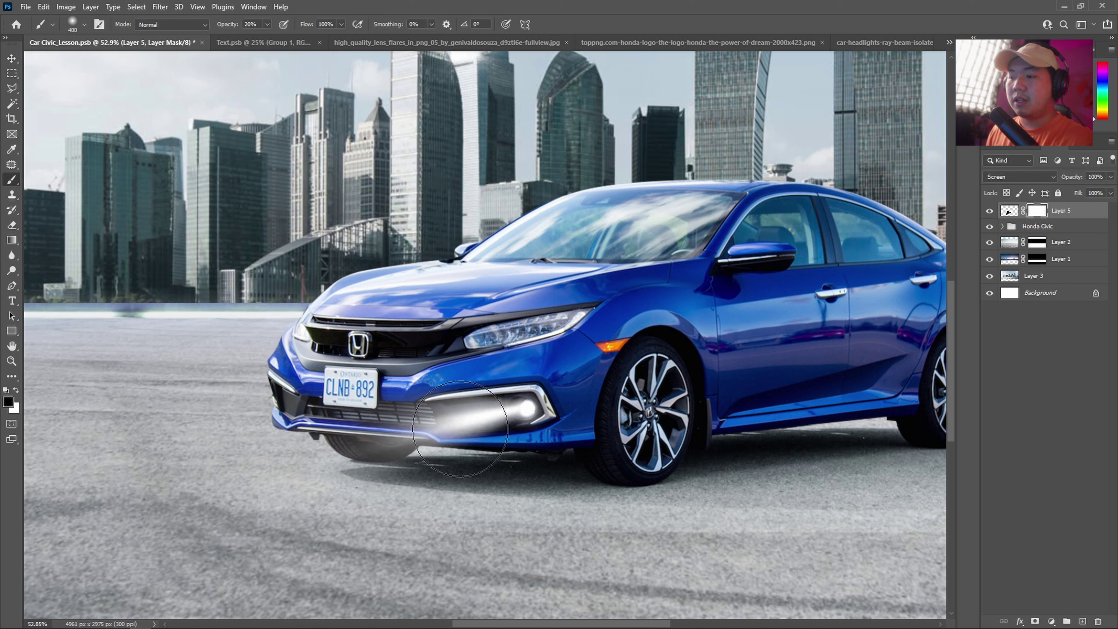
key(bracketright)
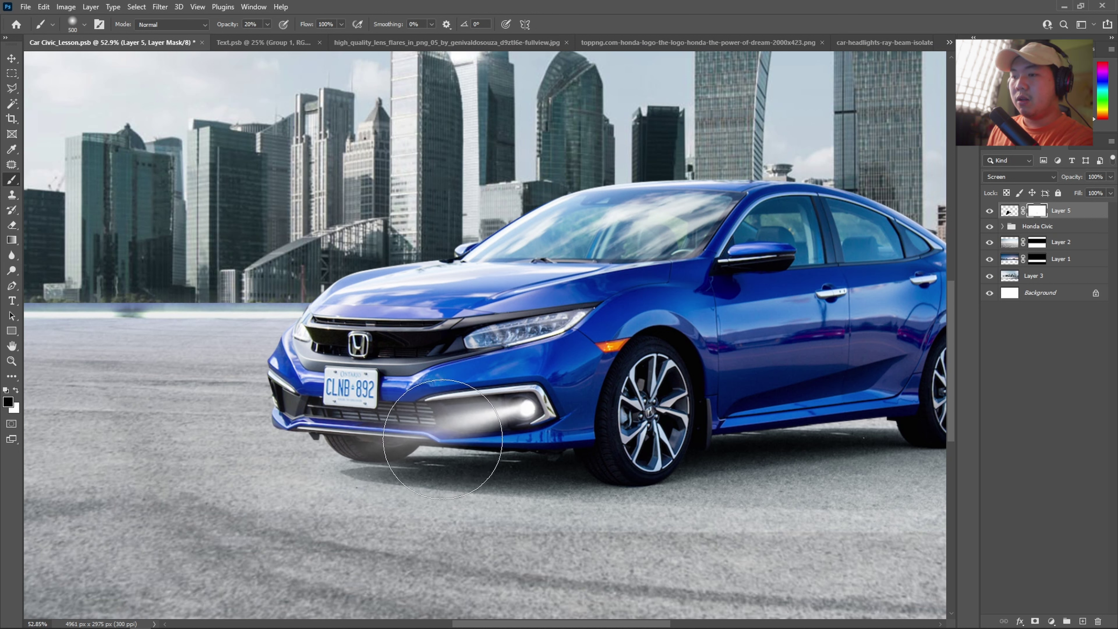
mouse_move(460, 429)
mouse_down()
mouse_move(448, 445)
mouse_move(488, 421)
mouse_move(472, 418)
mouse_move(465, 495)
mouse_up()
key(bracketleft)
key(bracketleft)
key(bracketleft)
key(bracketright)
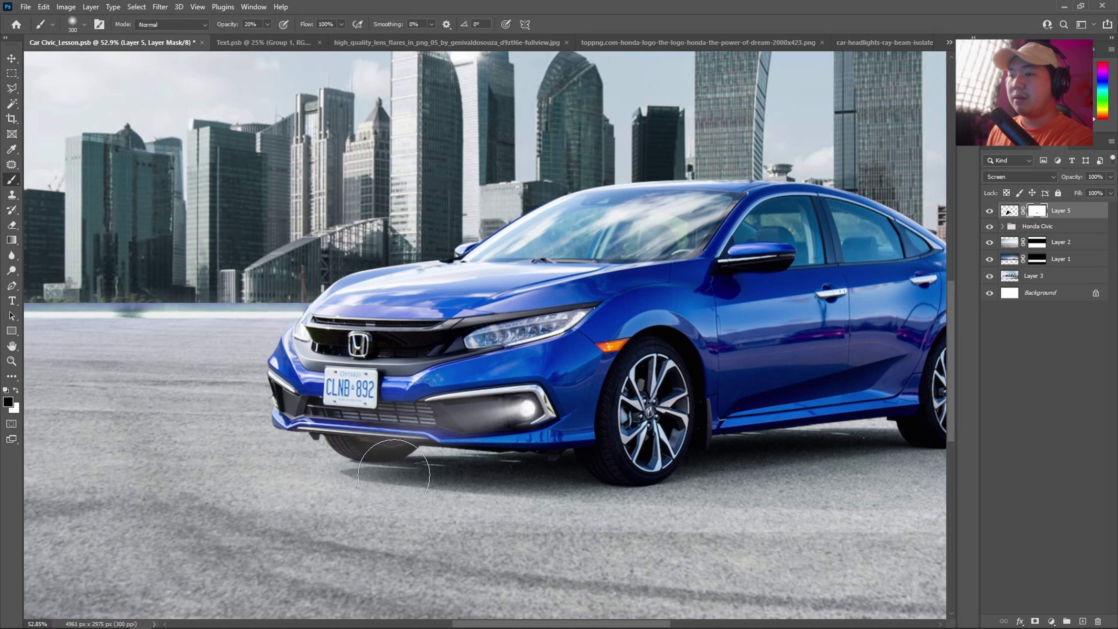
Reframe the car front and duplicate the glow as Layer 5 copy.
key(v)
scroll(440, 447, down, 3)
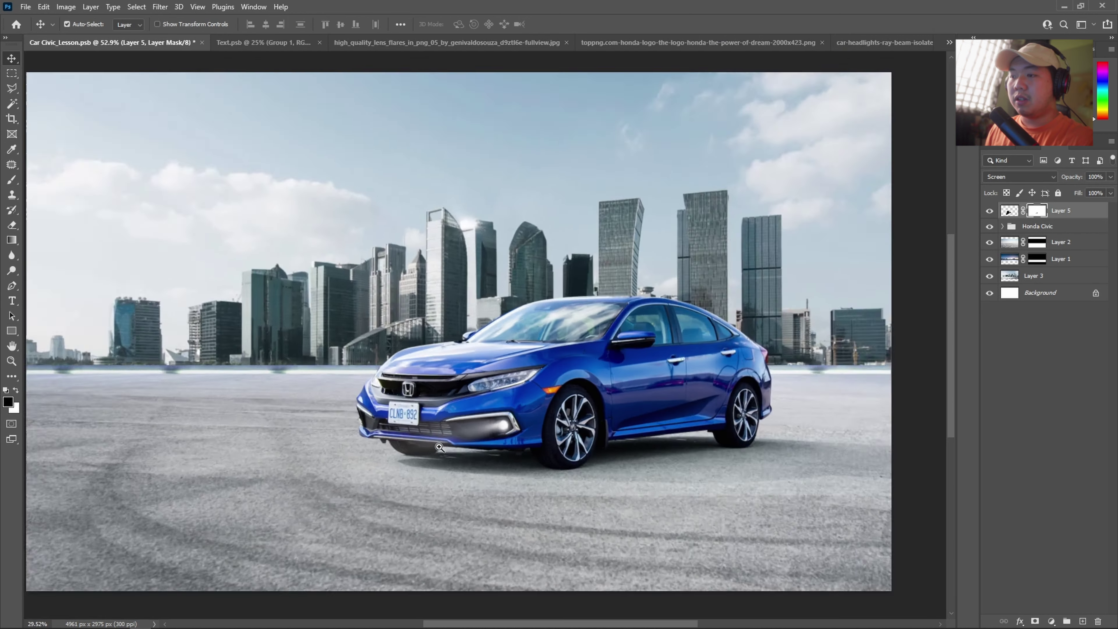
scroll(439, 447, up, 1)
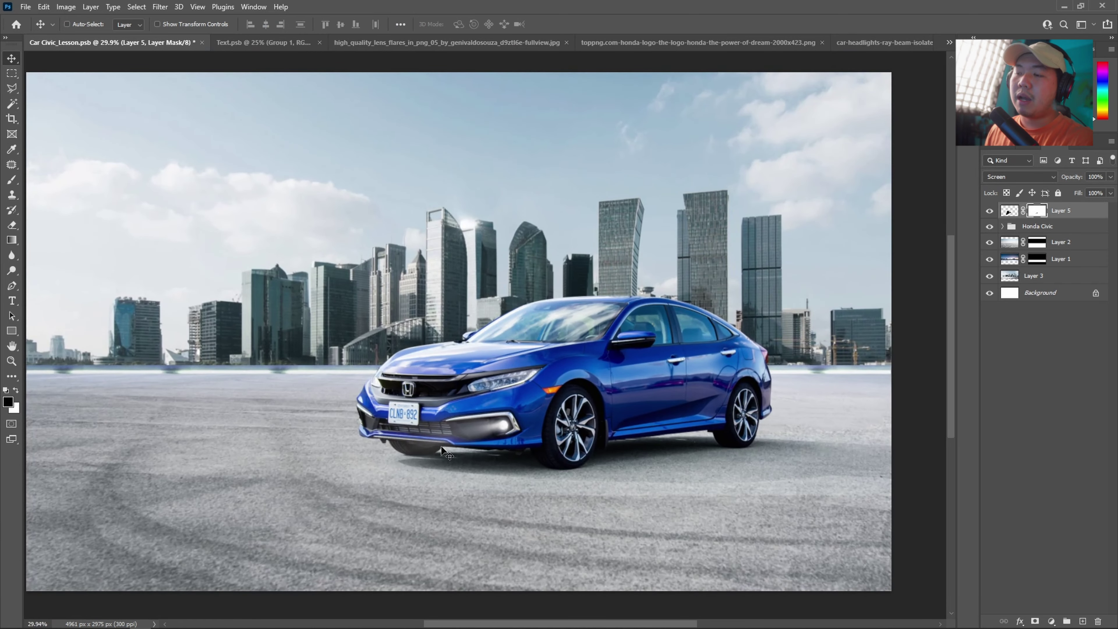
drag(442, 451, 497, 448)
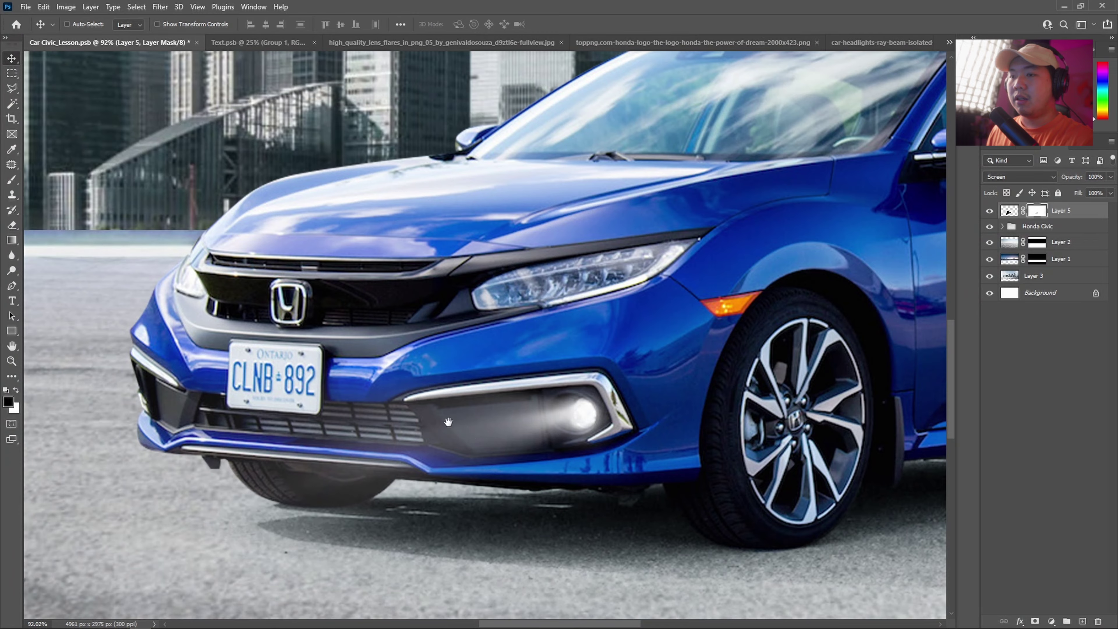
drag(448, 421, 564, 433)
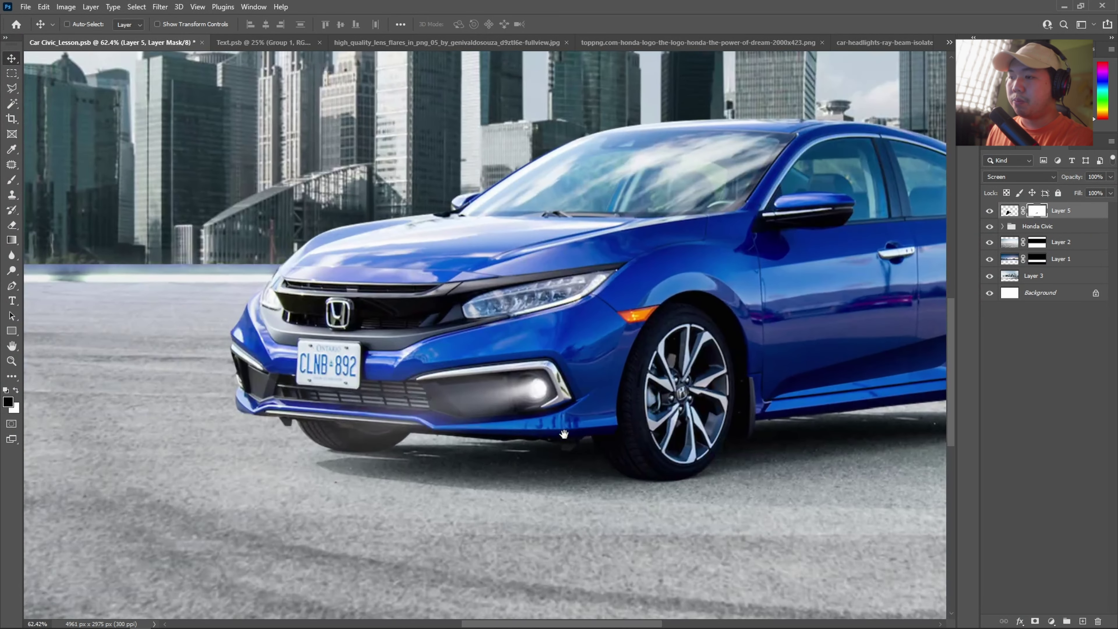
key(ctrl)
key(ctrl+j)
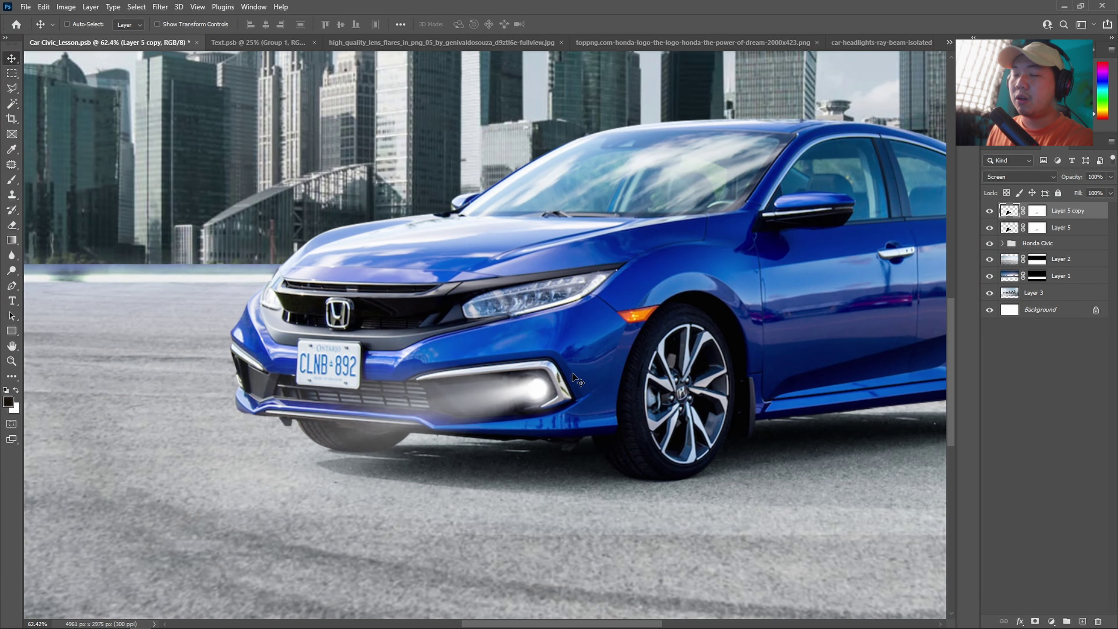
Move the original Layer 5 glow onto the left fog light, scaled to about 68%.
click(1065, 228)
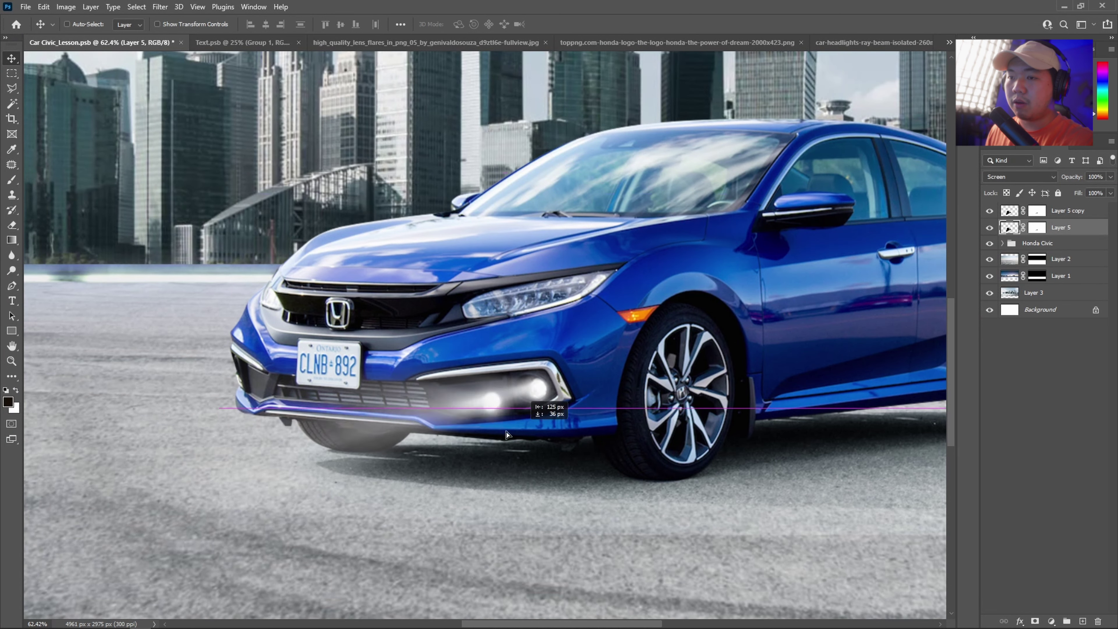
mouse_move(582, 414)
mouse_down()
mouse_move(301, 412)
mouse_move(454, 414)
mouse_move(468, 384)
mouse_up()
key(ctrl+t)
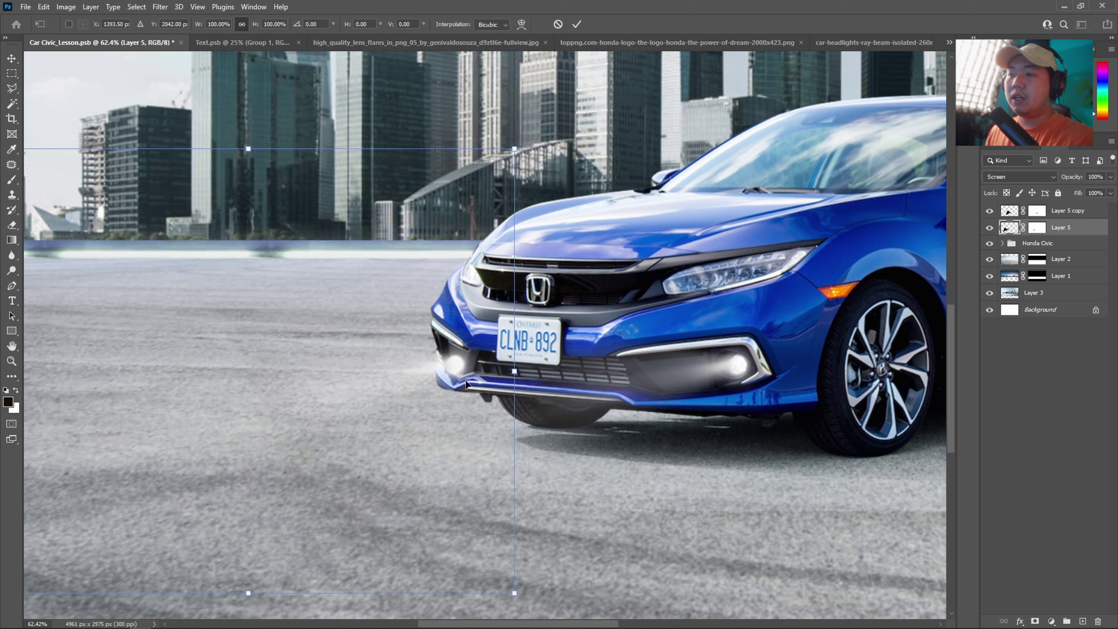
drag(514, 149, 446, 206)
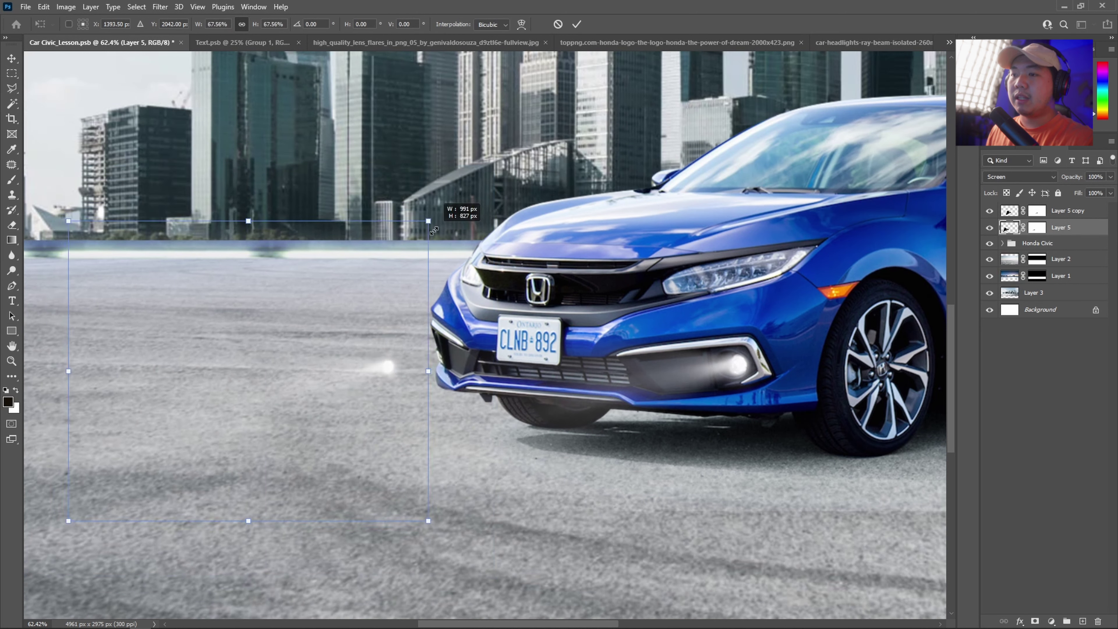
drag(385, 342, 439, 329)
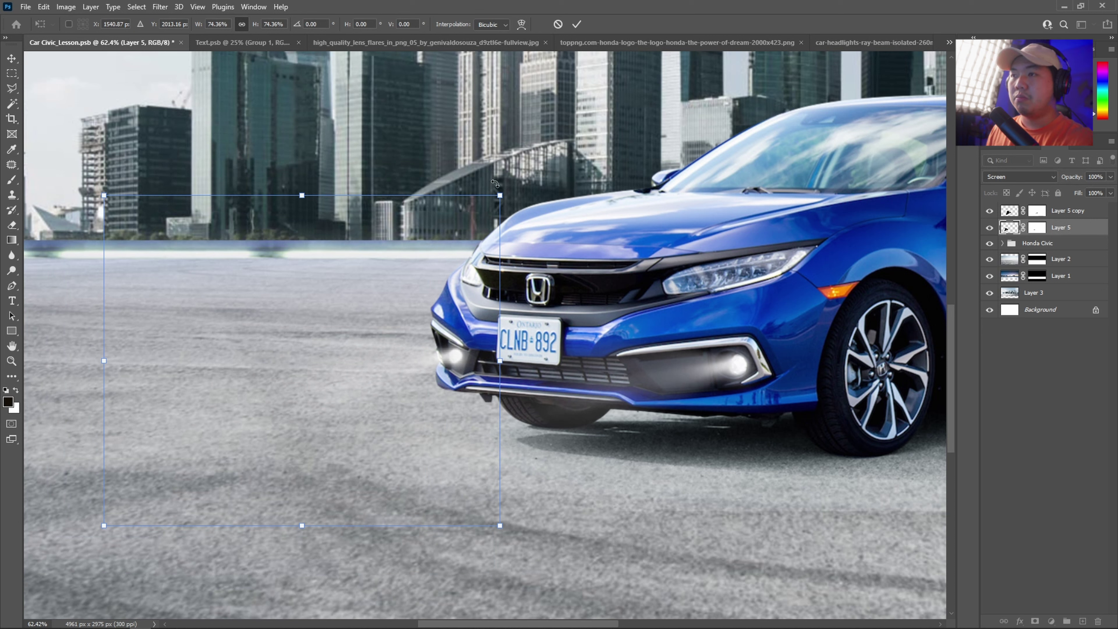
drag(499, 195, 483, 211)
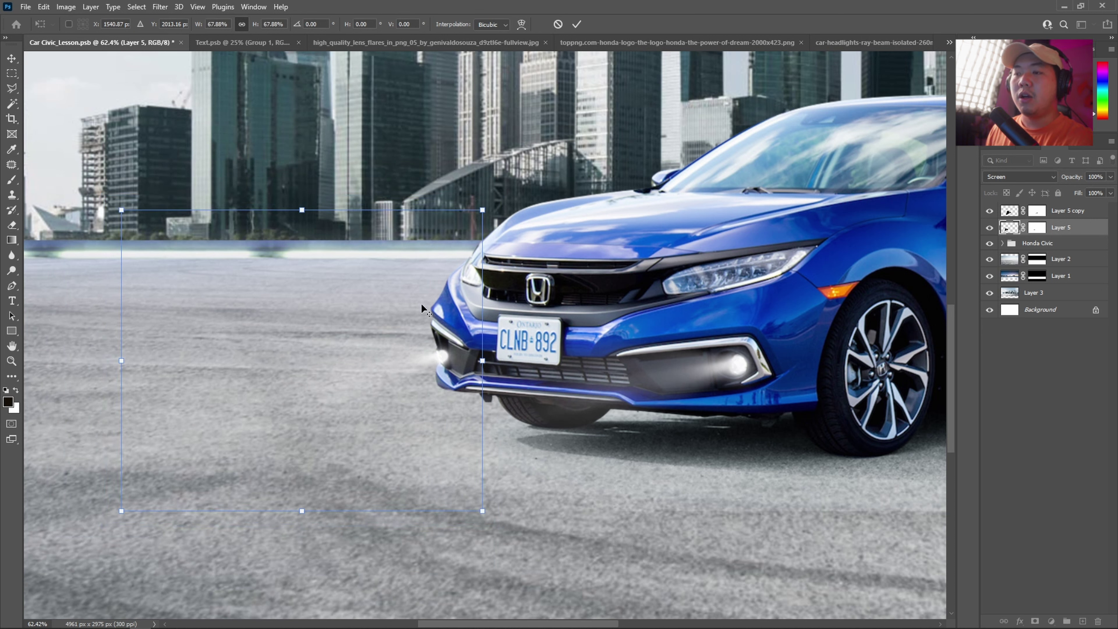
drag(427, 357, 436, 358)
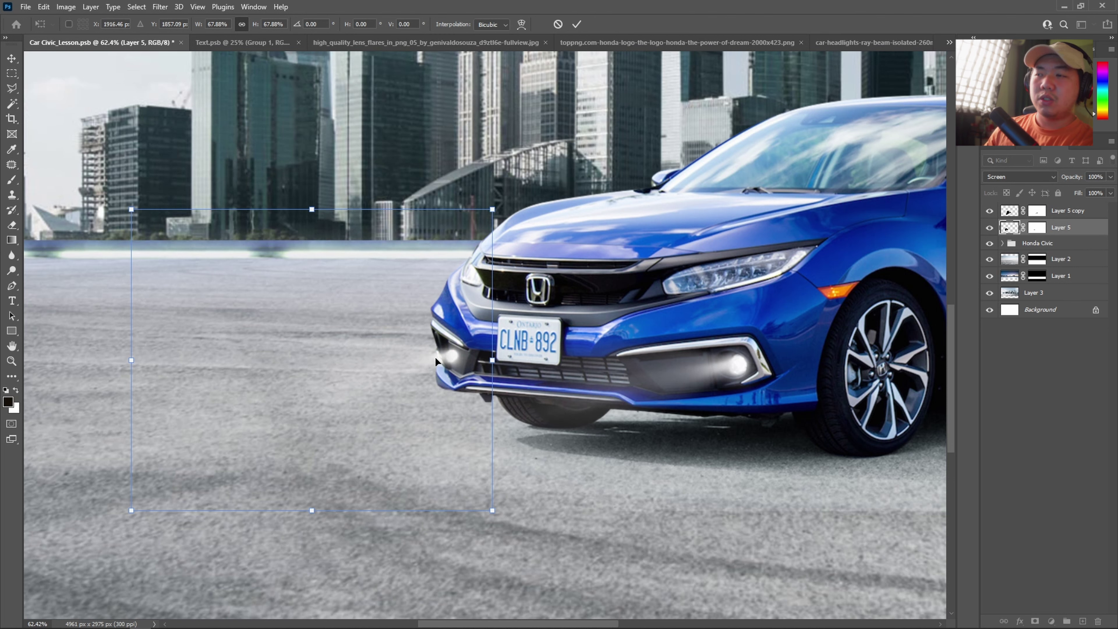
scroll(435, 357, left, 2)
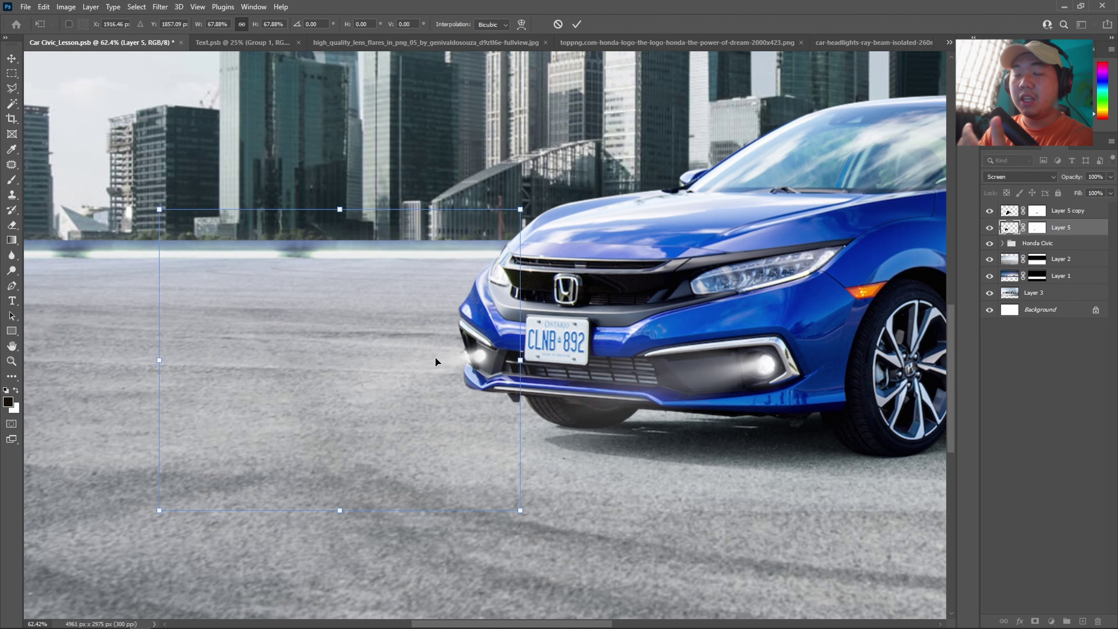
scroll(435, 357, down, 3)
key(Return)
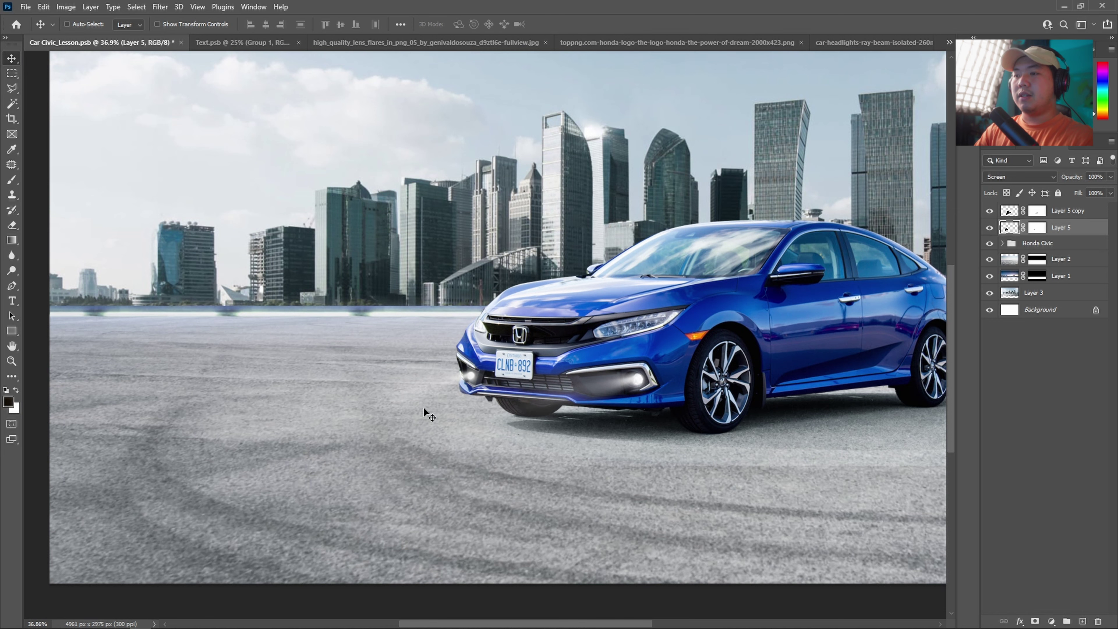
scroll(422, 407, down, 5)
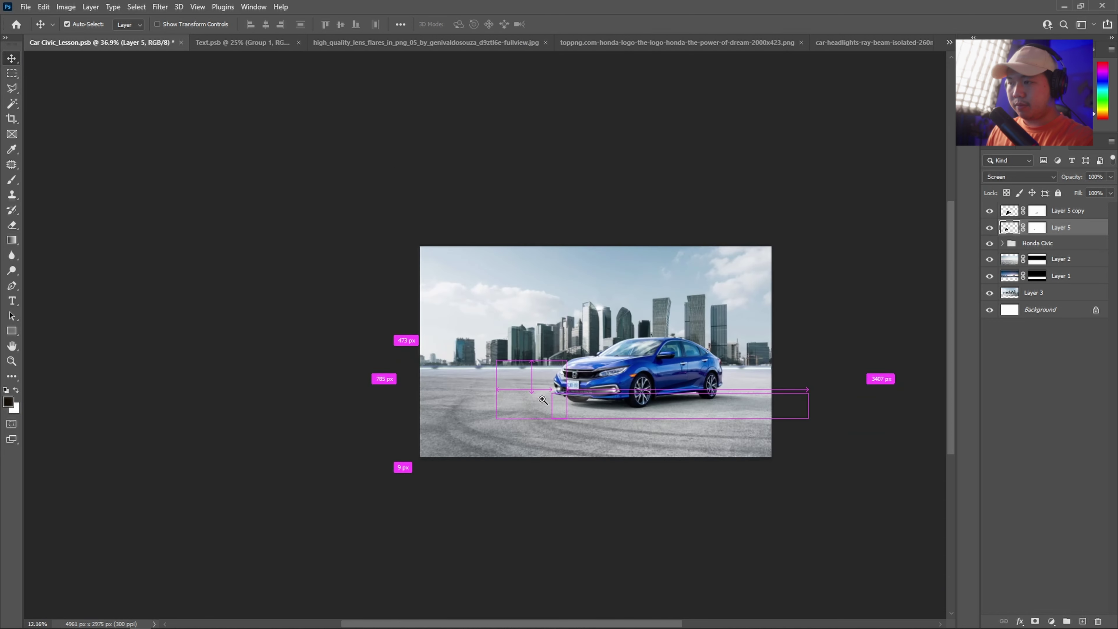
scroll(499, 423, up, 2)
scroll(499, 422, up, 2)
scroll(499, 423, down, 2)
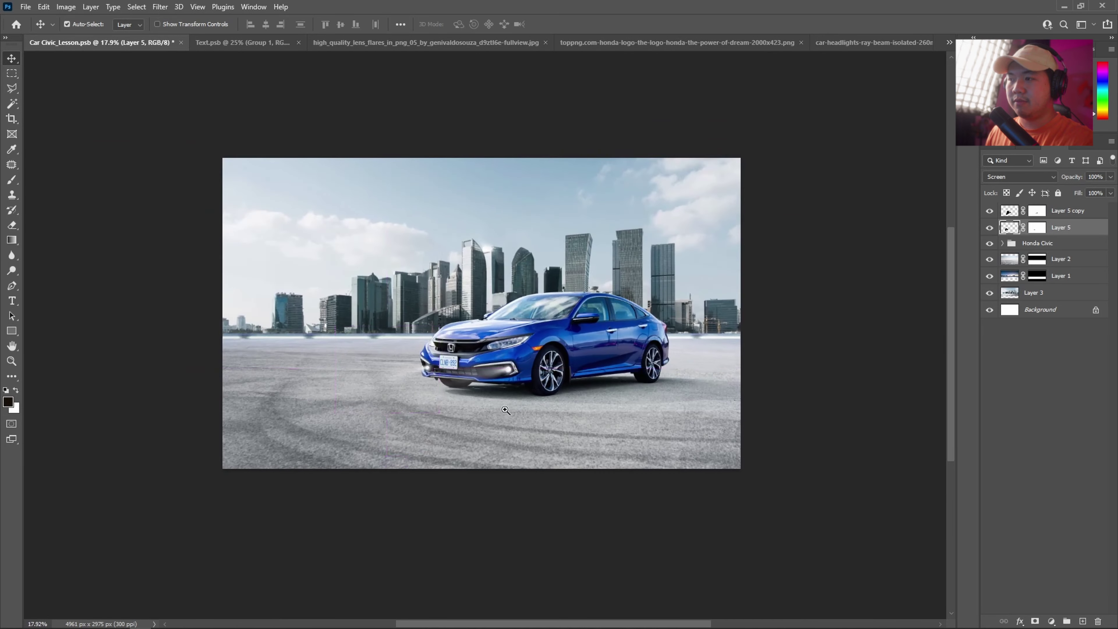
scroll(542, 407, up, 3)
scroll(542, 407, up, 1)
scroll(546, 401, down, 2)
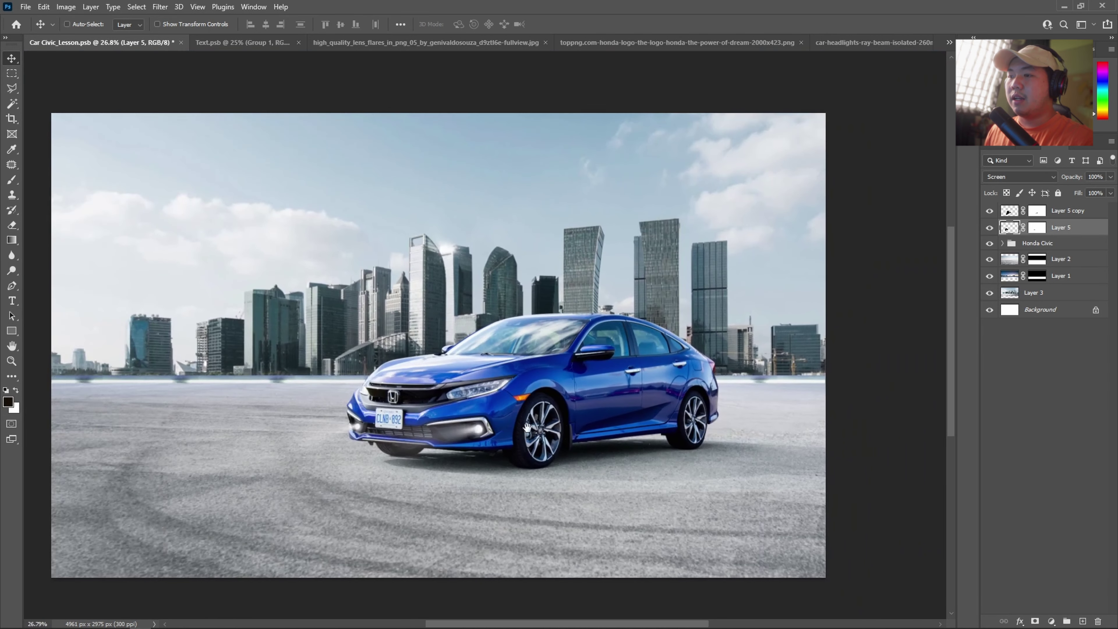
drag(549, 393, 545, 393)
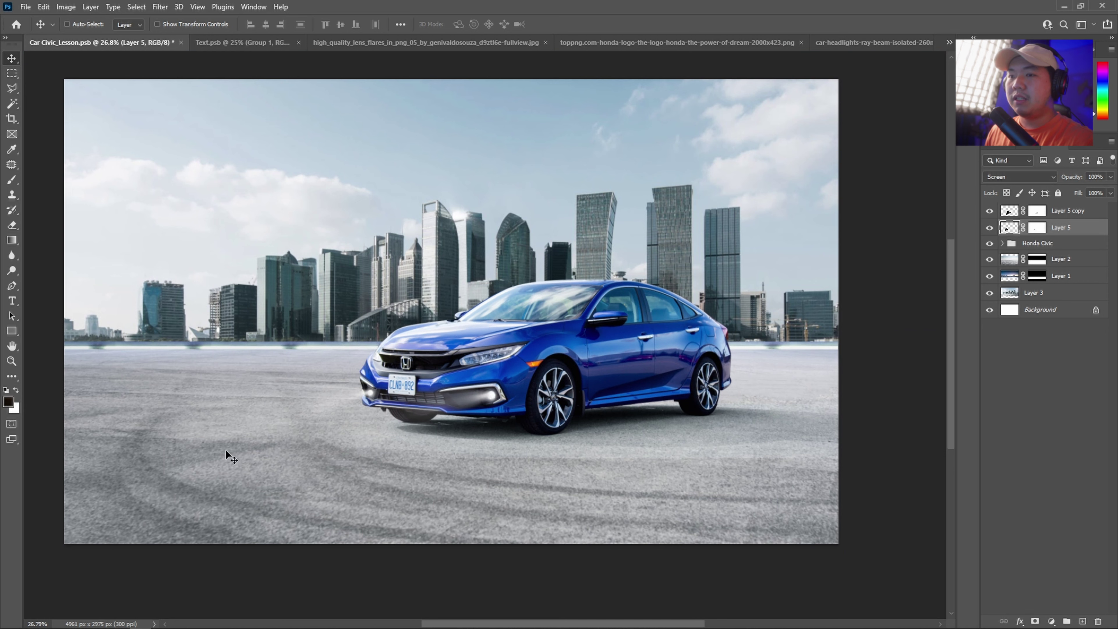
ctrl+click(237, 488)
scroll(338, 397, up, 2)
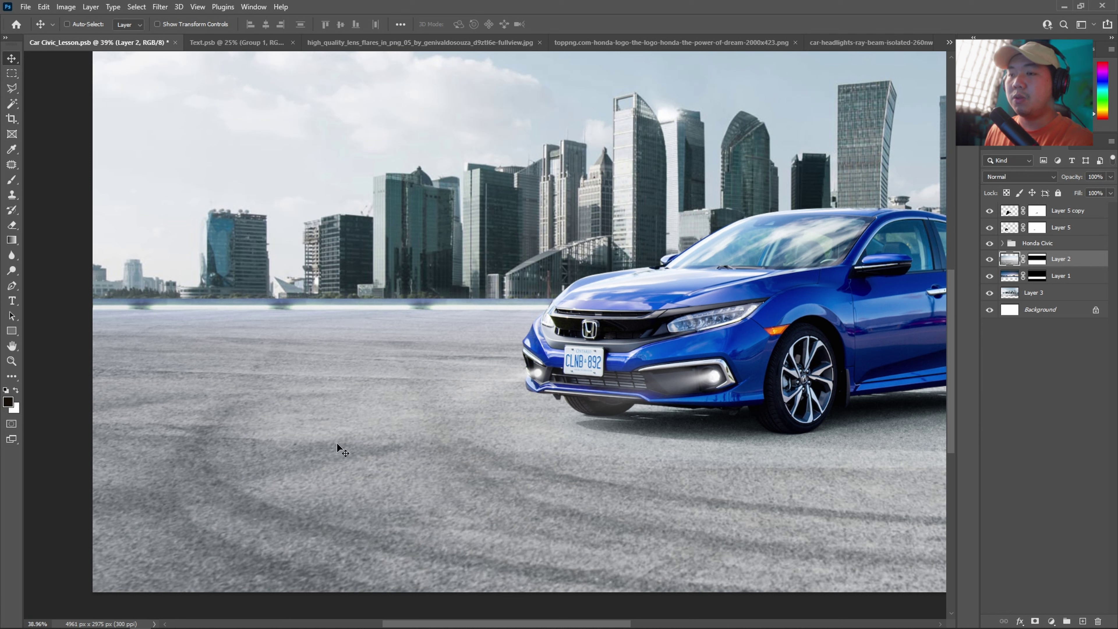
Add a Color Balance adjustment layer clipped to Layer 2.
click(1051, 621)
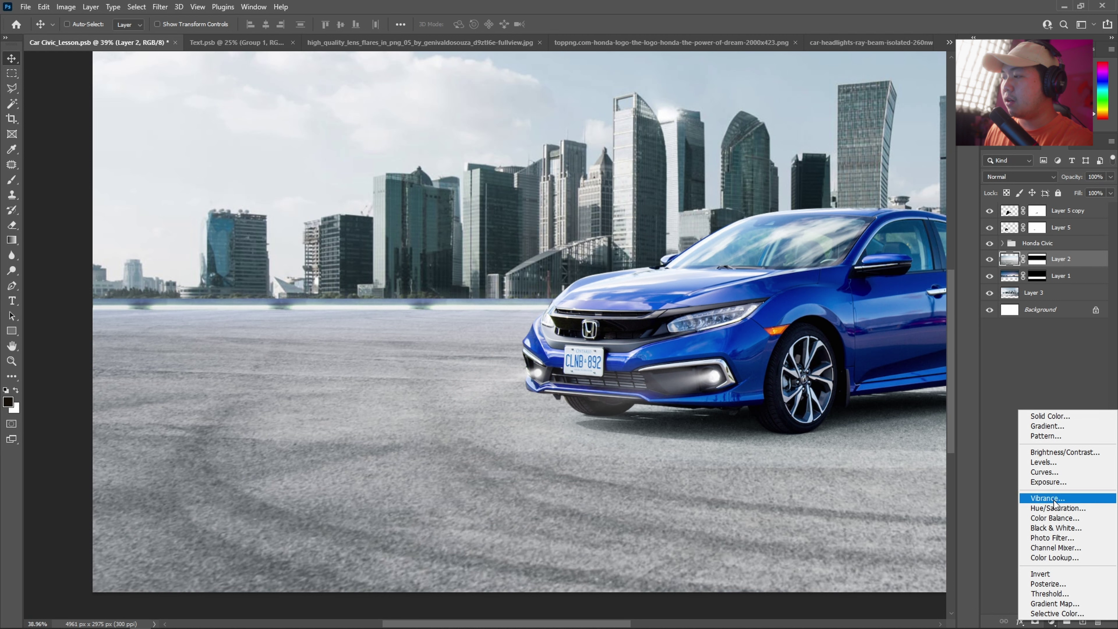
click(1063, 518)
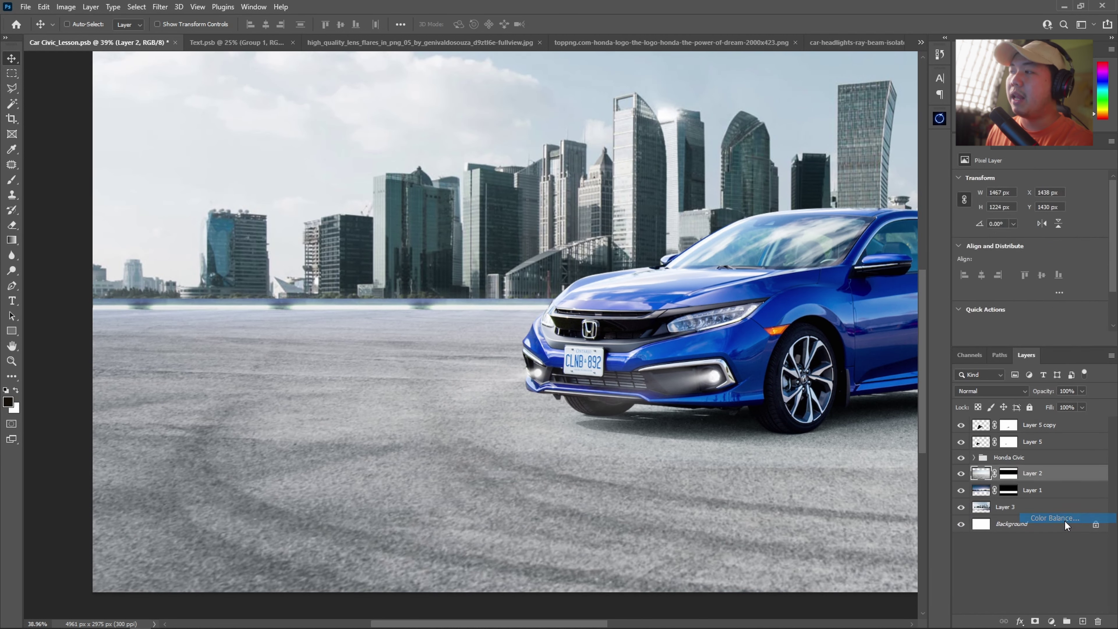
click(1029, 340)
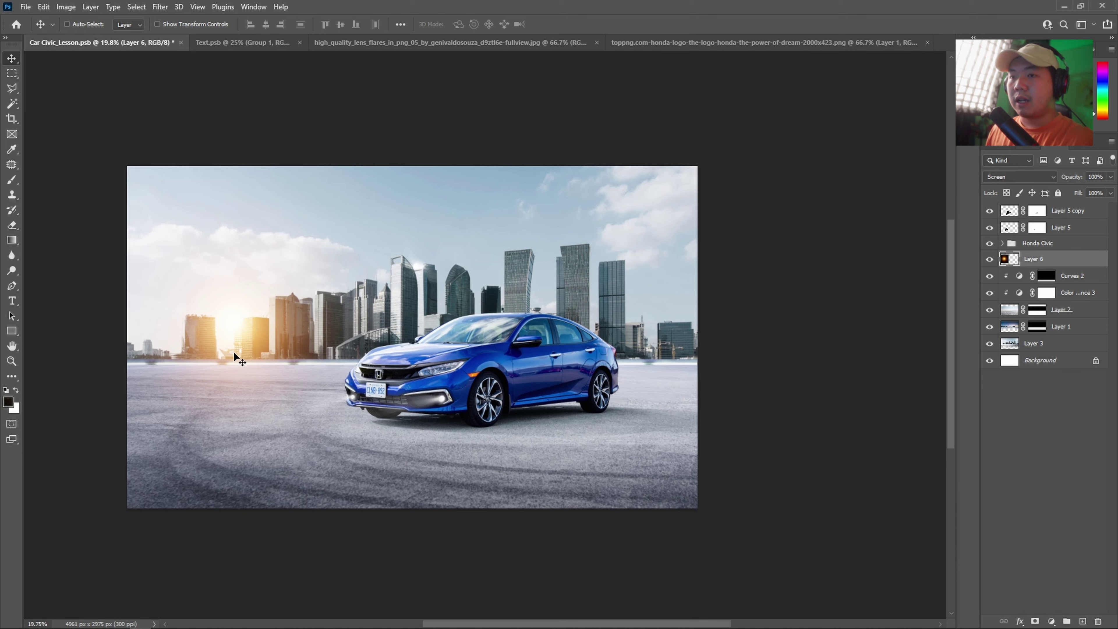
Raise the lens flare over the skyline, then duplicate it and stretch the copy wider.
drag(233, 351, 495, 334)
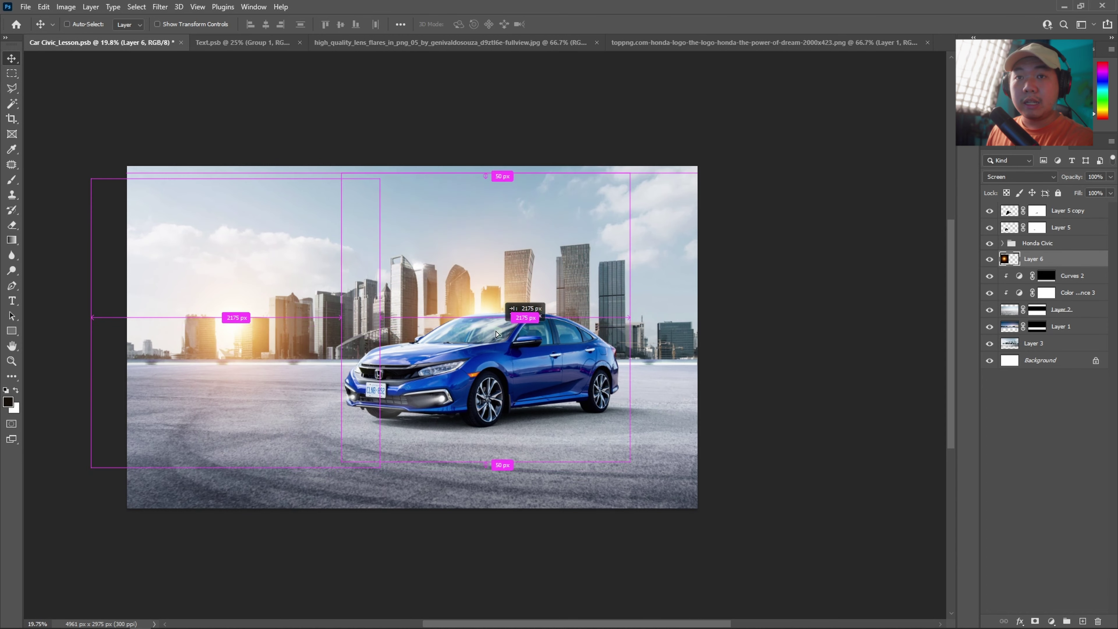
drag(496, 333, 483, 287)
key(ctrl+j)
key(ctrl+t)
drag(612, 269, 918, 269)
key(Return)
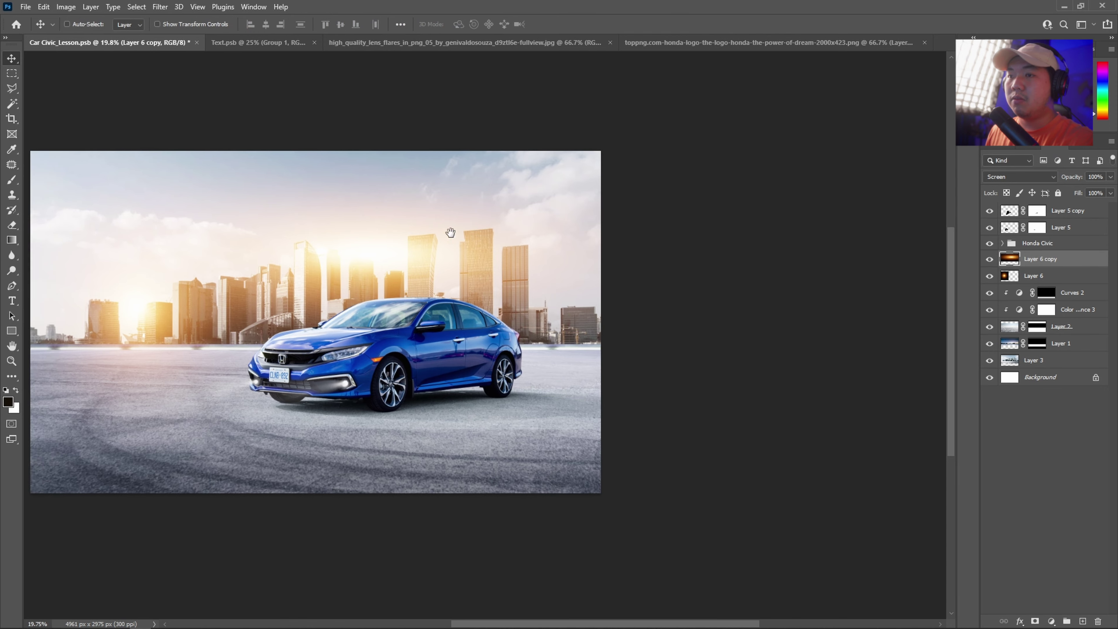
Stretch and reposition the Layer 6 copy flare over the left skyline, then reselect Layer 6.
mouse_move(229, 275)
mouse_down()
mouse_move(355, 239)
mouse_move(775, 313)
mouse_up()
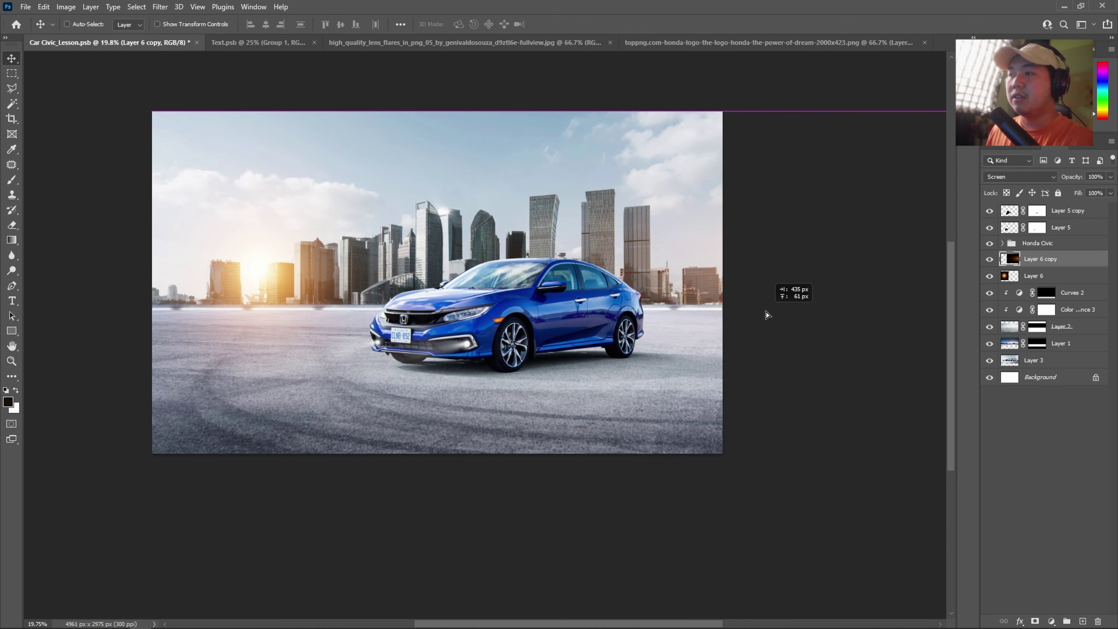
drag(775, 313, 803, 334)
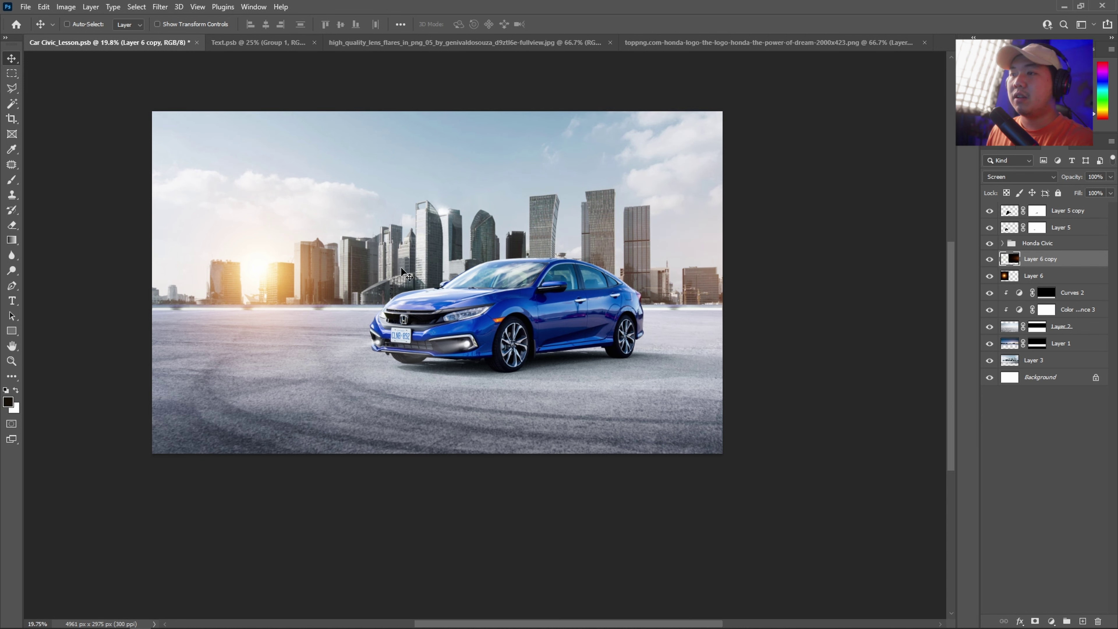
drag(692, 281, 692, 281)
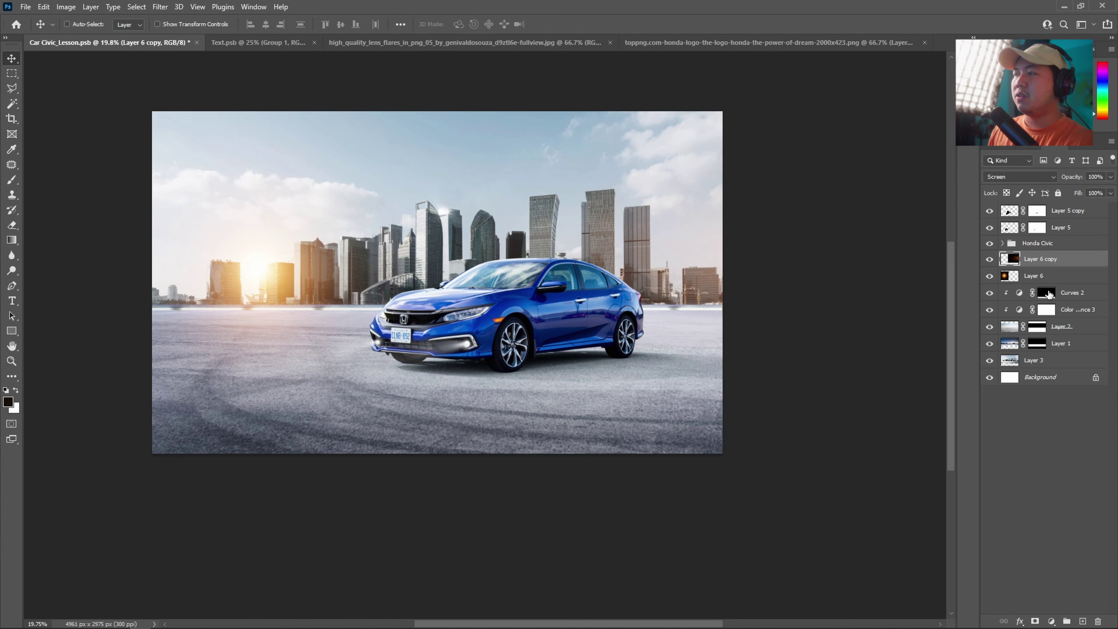
key(alt+bracketleft)
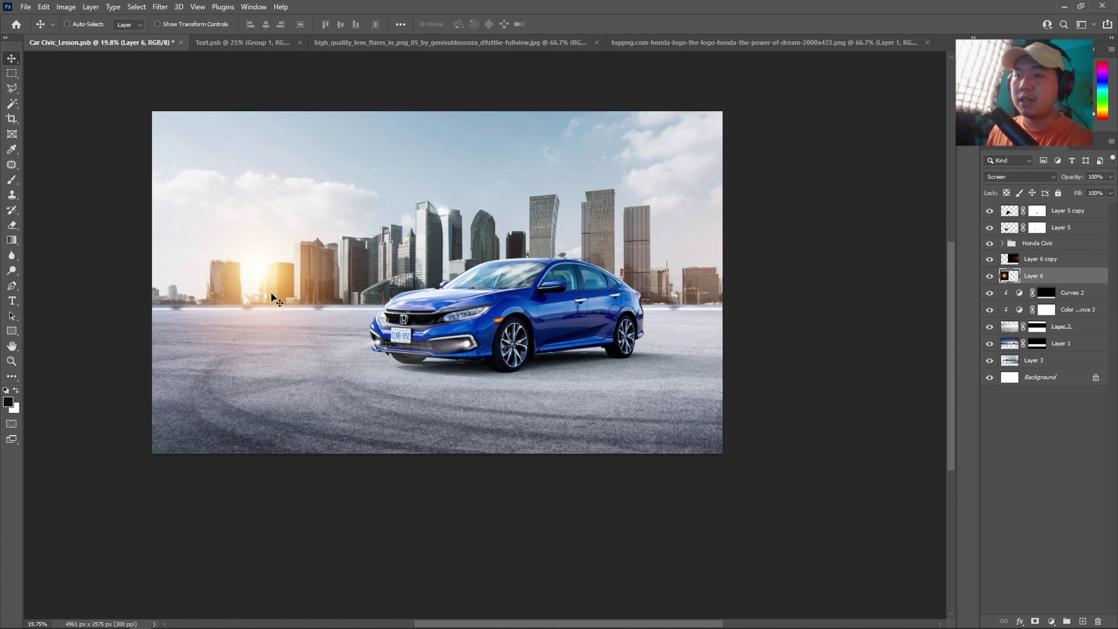
Nudge the Layer 6 flare down-right and place Layer 6 copy 2 above the Honda Civic group.
drag(271, 294, 274, 297)
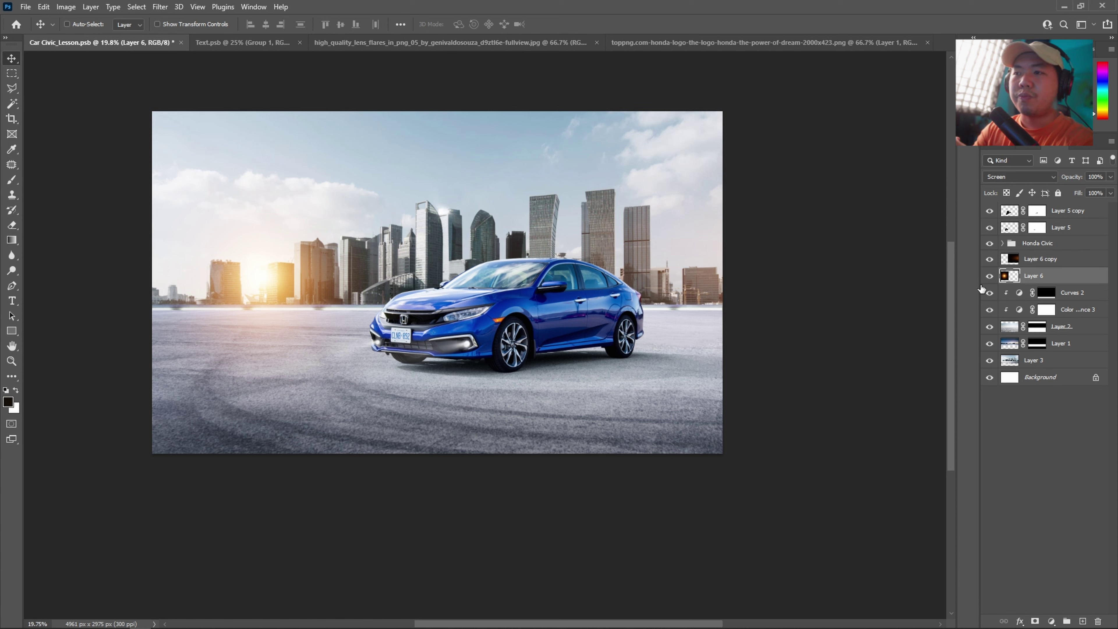
click(1056, 260)
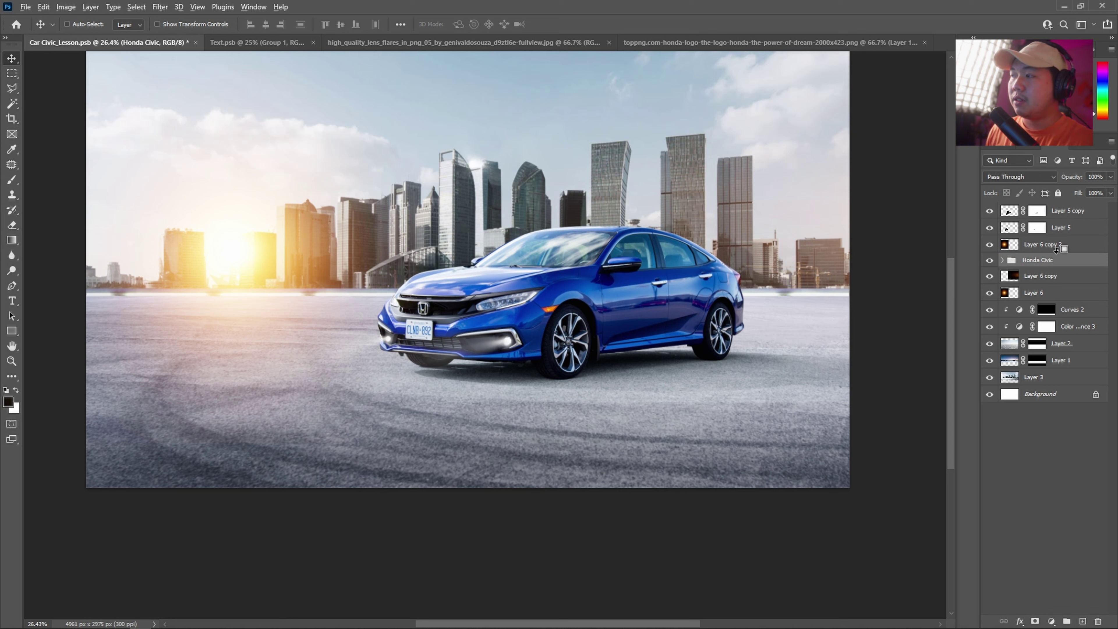
Clip Layer 6 copy 2 to the Honda Civic group and move it over the car.
alt+click(1056, 250)
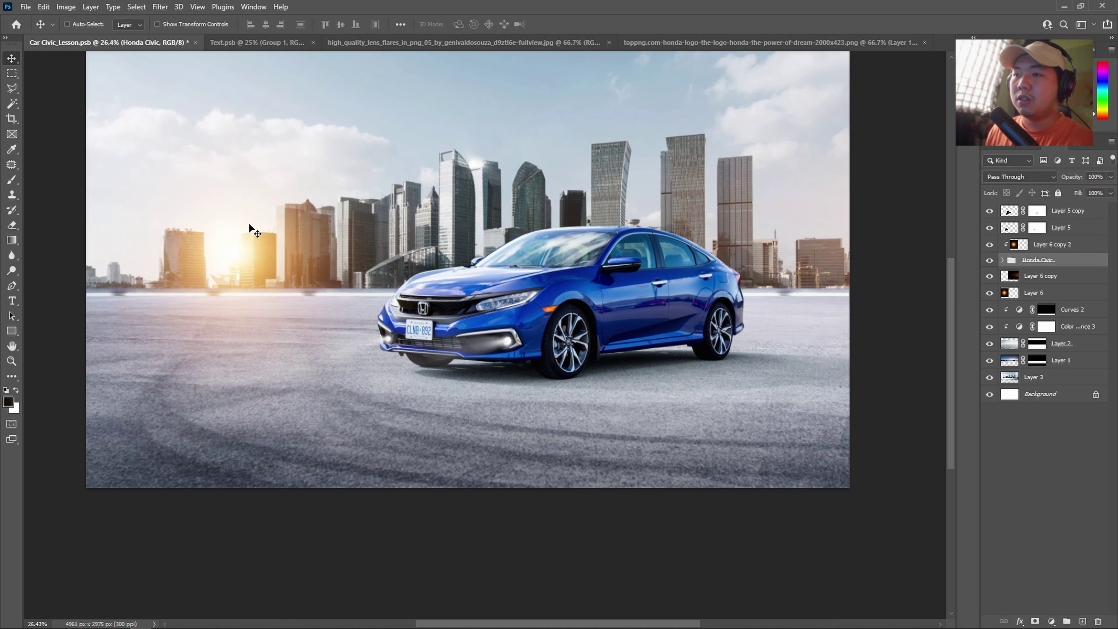
click(67, 24)
drag(237, 242, 247, 247)
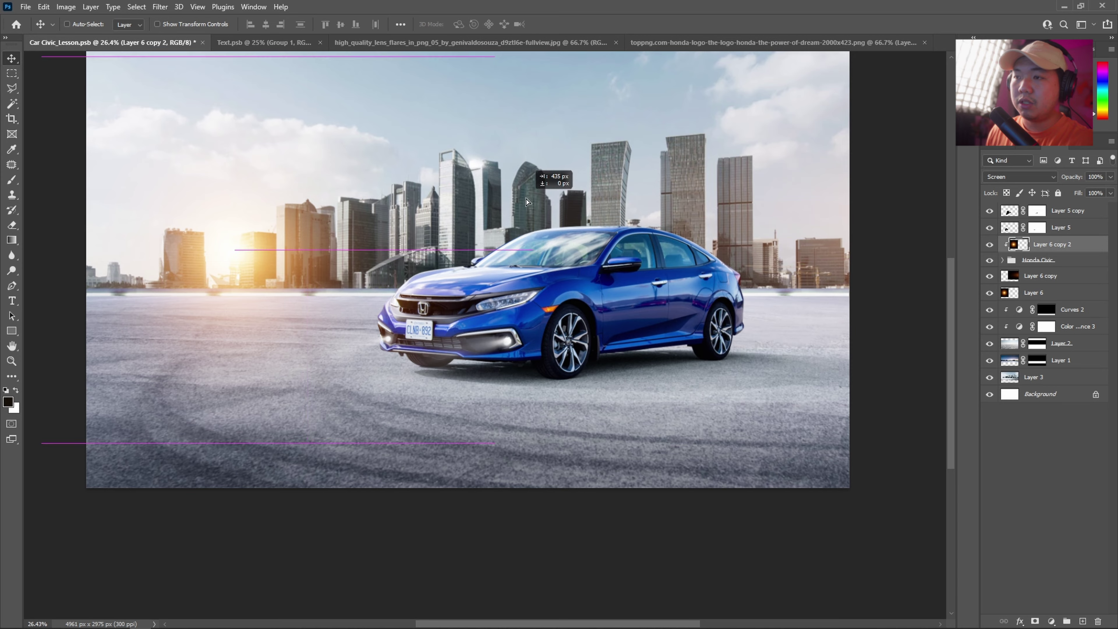
Duplicate the clipped flare on the canvas as Layer 6 copy 3.
scroll(460, 322, up, 3)
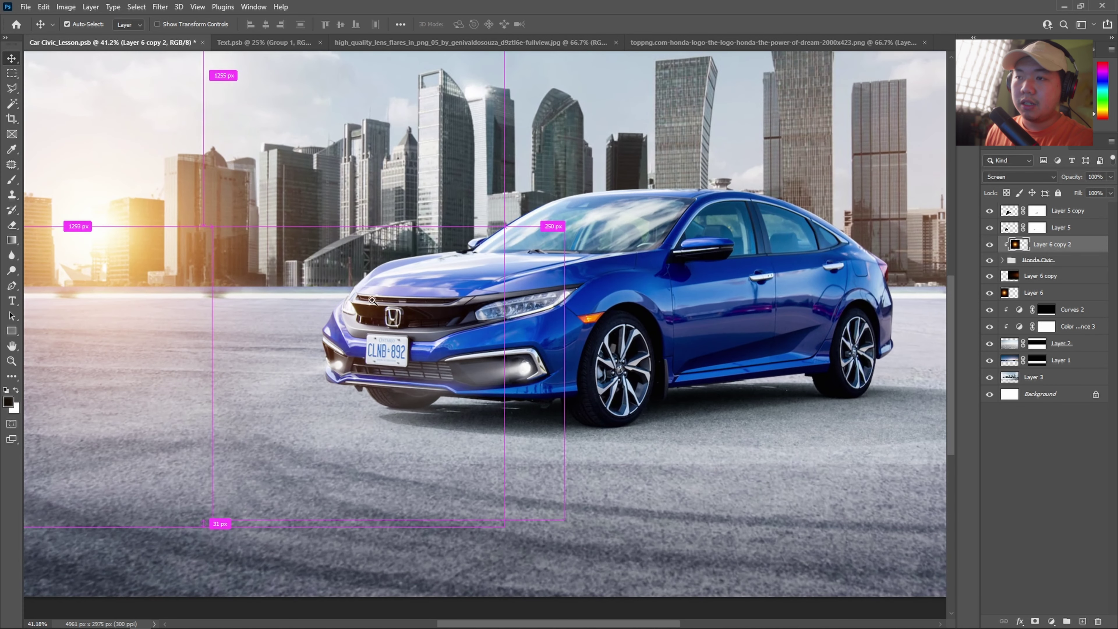
key(ctrl)
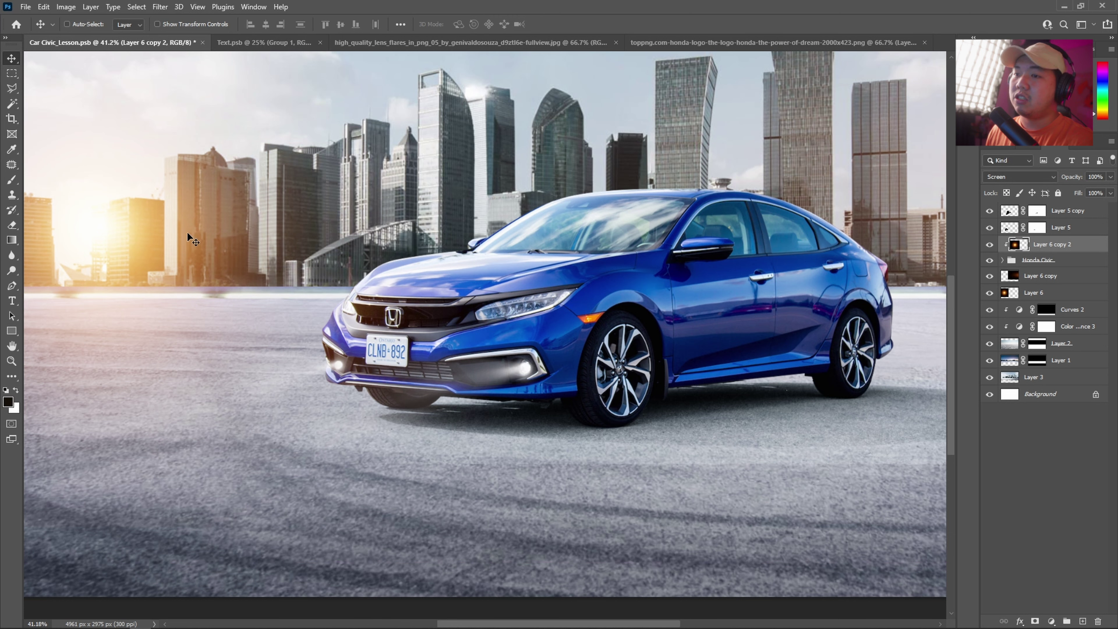
drag(203, 263, 443, 88)
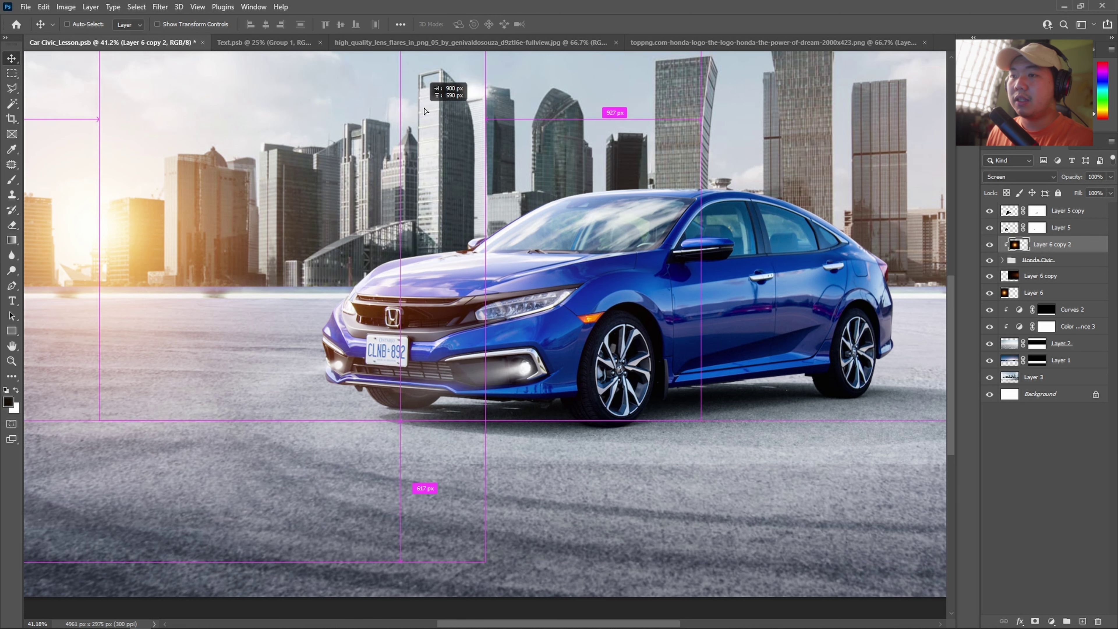
scroll(444, 89, down, 3)
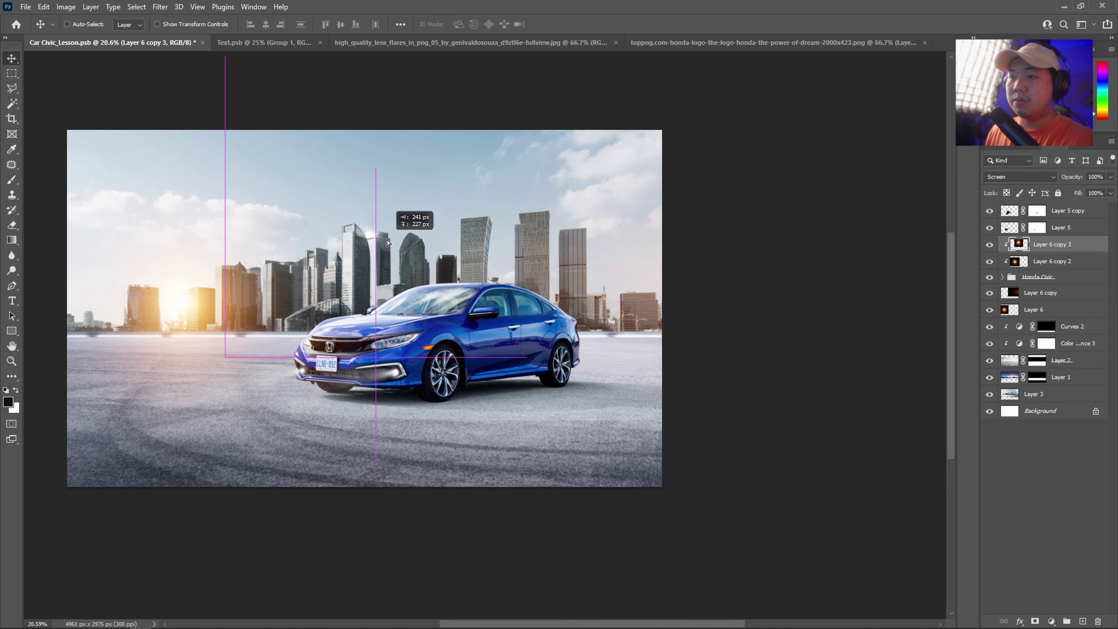
Move Layer 6 copy 3 left and down onto the car, then zoom in to review the composite.
drag(460, 222, 394, 247)
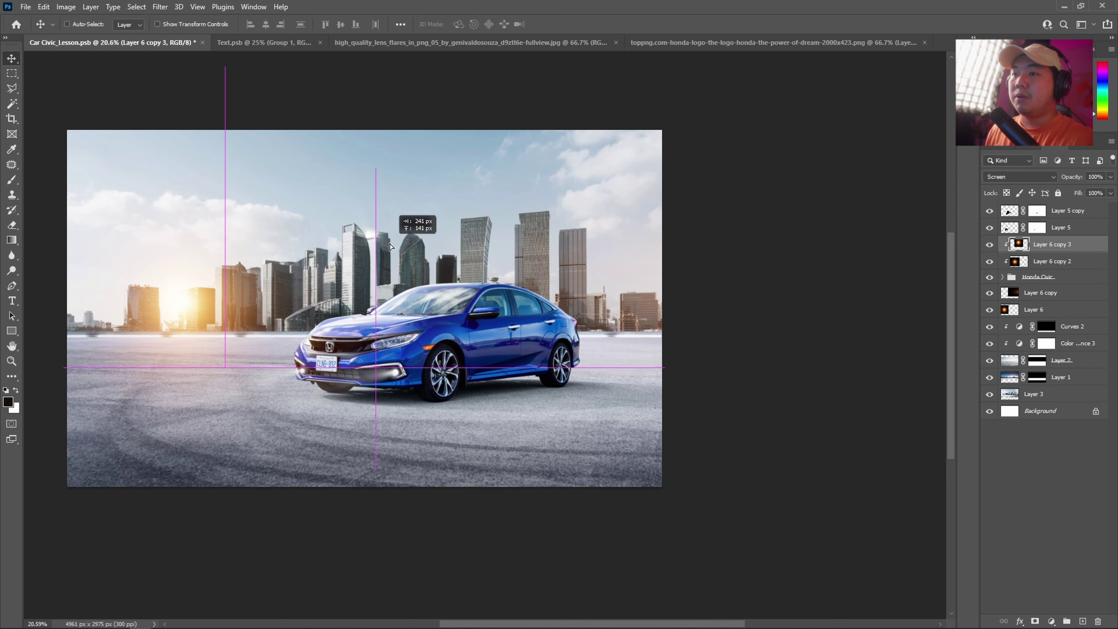
alt+scroll(394, 247, up, 1)
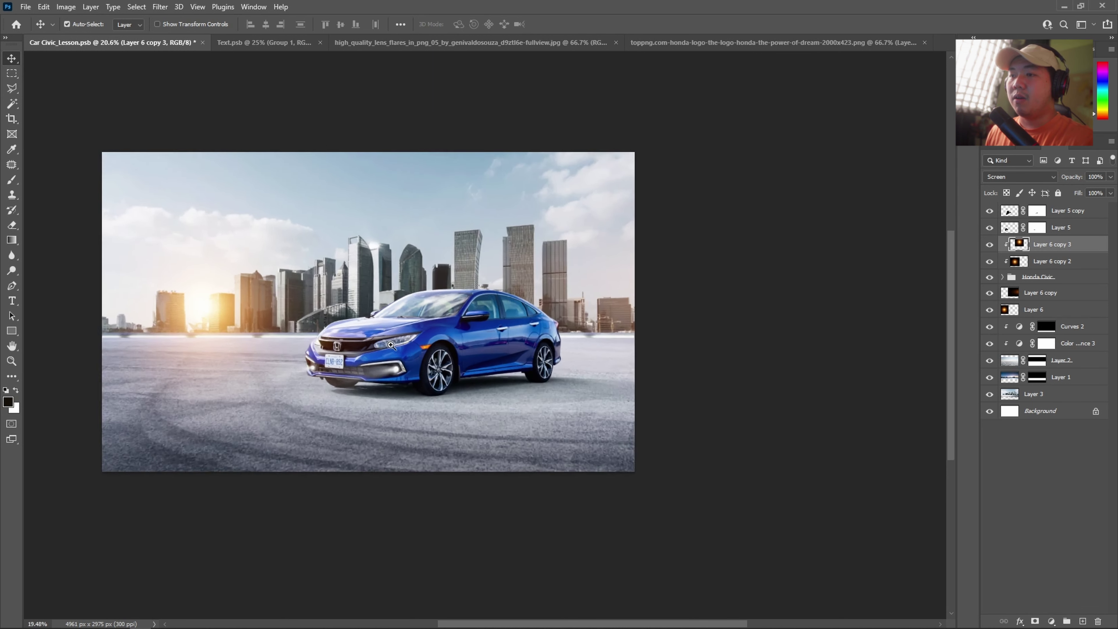
drag(401, 351, 481, 300)
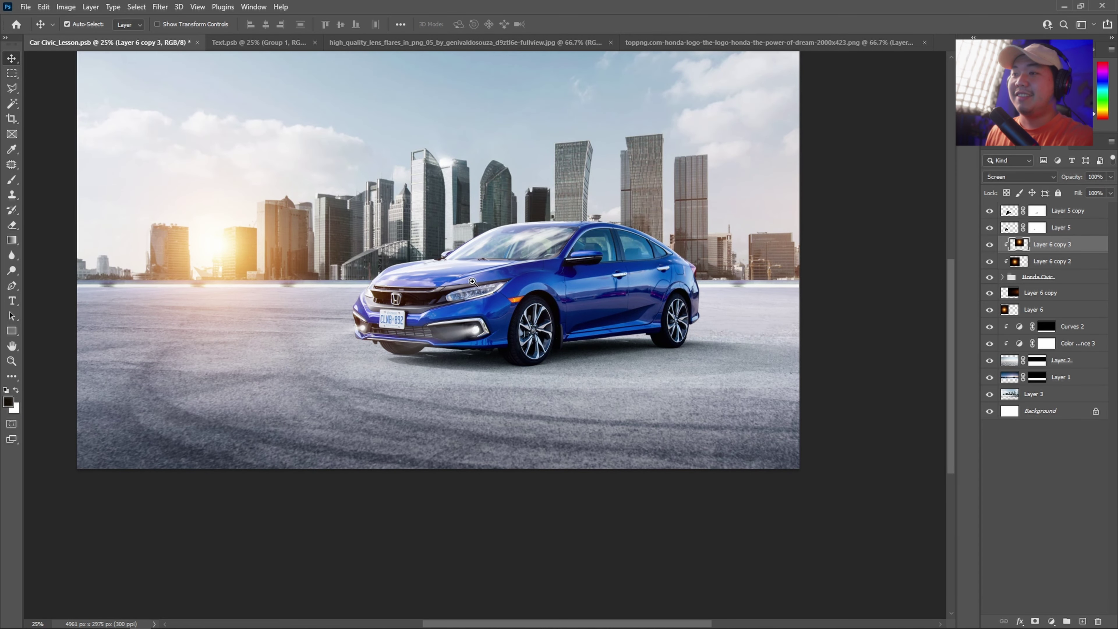
mouse_move(433, 282)
mouse_down()
mouse_move(526, 324)
mouse_move(479, 273)
mouse_move(486, 260)
mouse_move(592, 293)
mouse_up()
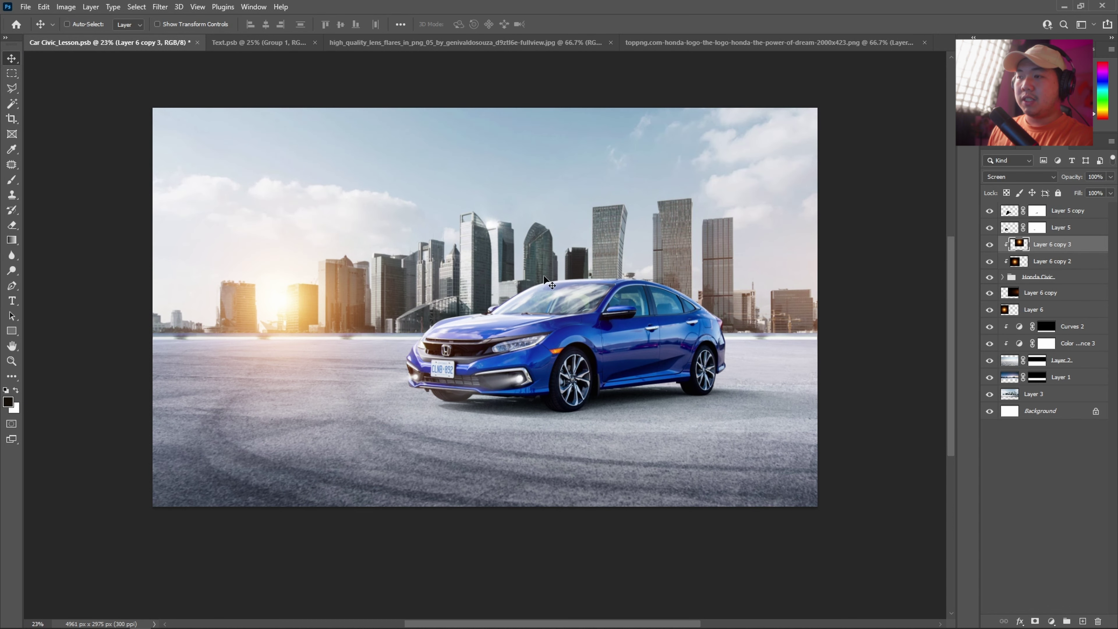
scroll(568, 311, down, 3)
scroll(568, 311, up, 2)
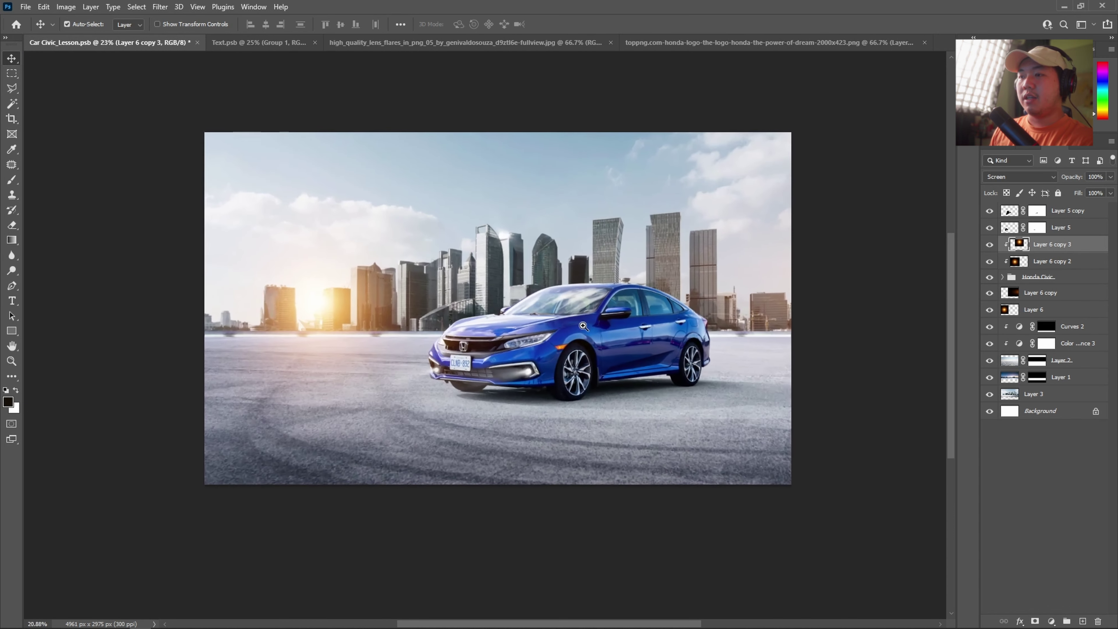
mouse_move(556, 366)
mouse_down()
mouse_move(546, 319)
mouse_move(531, 338)
mouse_up()
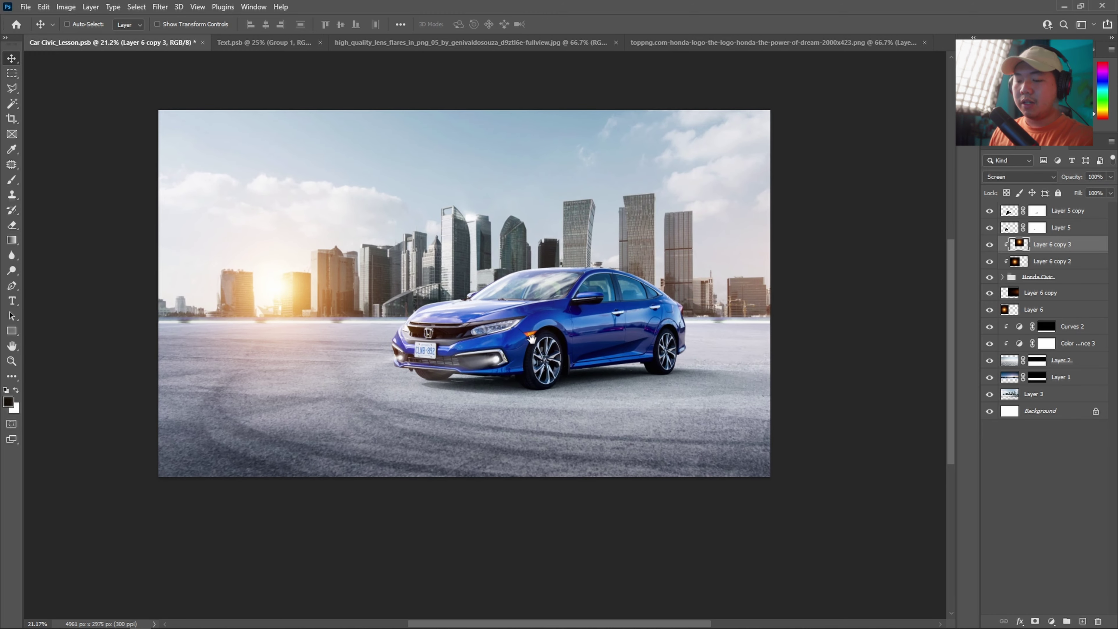
scroll(526, 325, up, 1)
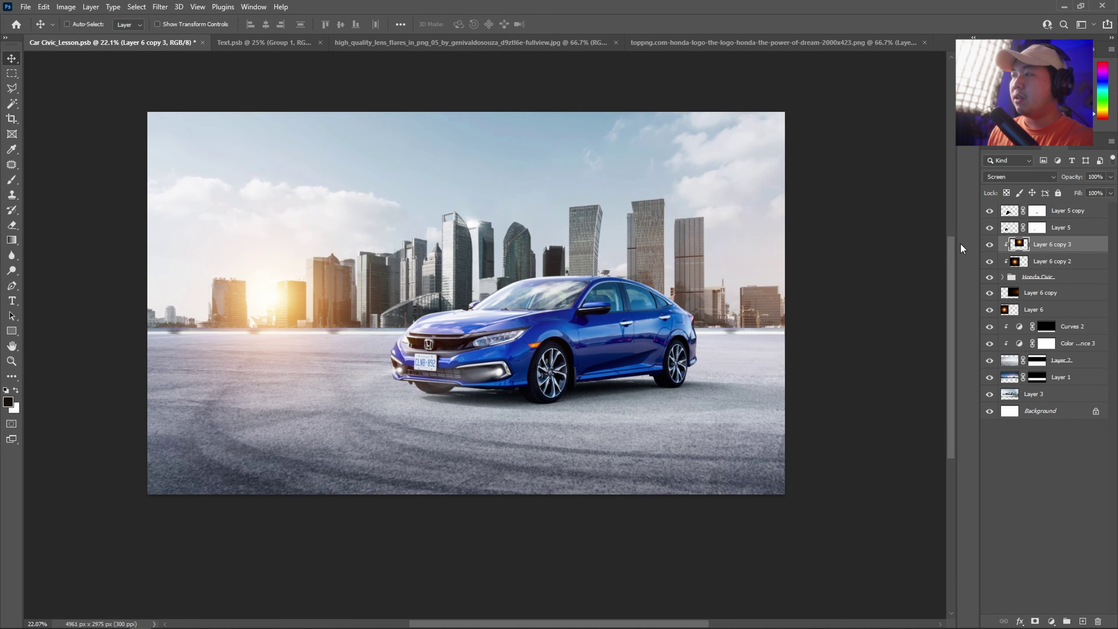
Add a Curves 3 adjustment layer above the Honda Civic group and zoom onto the car.
click(1054, 278)
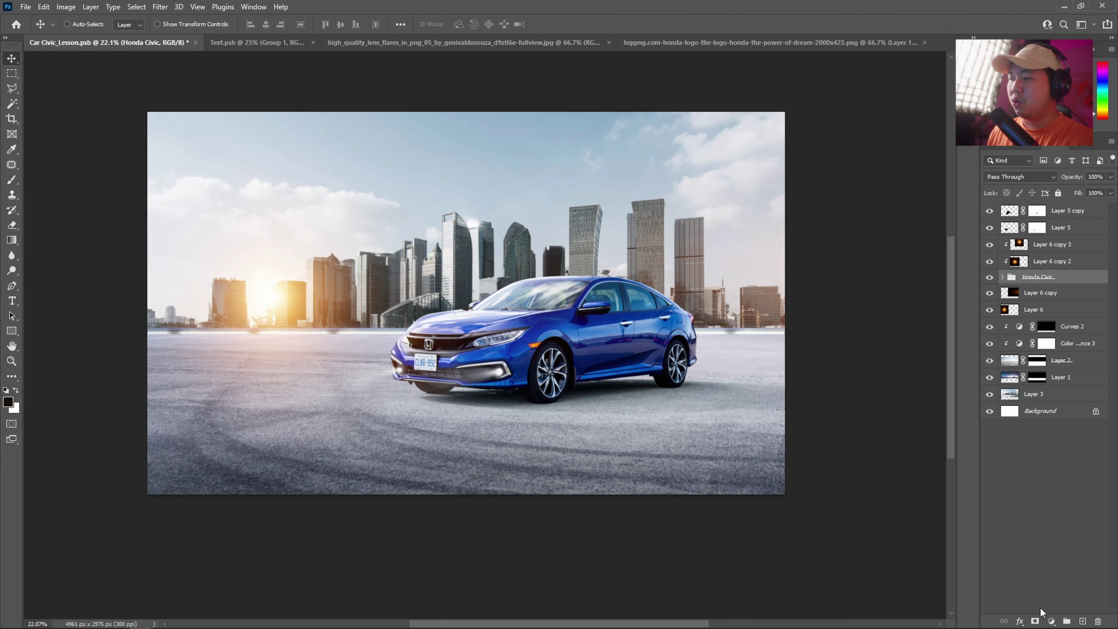
click(1051, 620)
click(1067, 473)
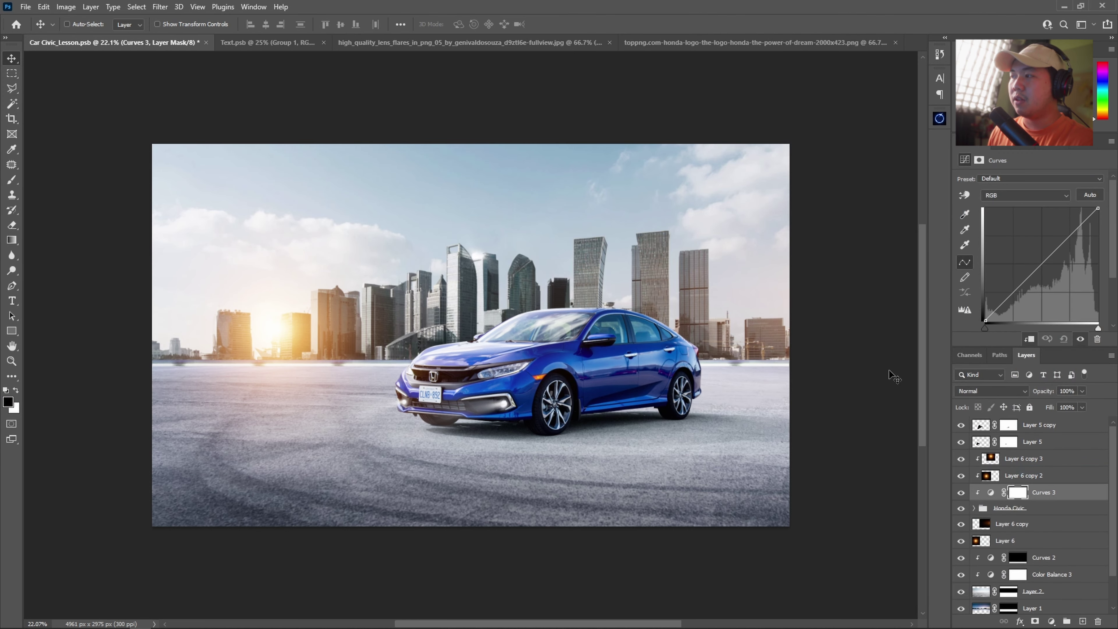
scroll(653, 346, up, 3)
drag(521, 335, 507, 315)
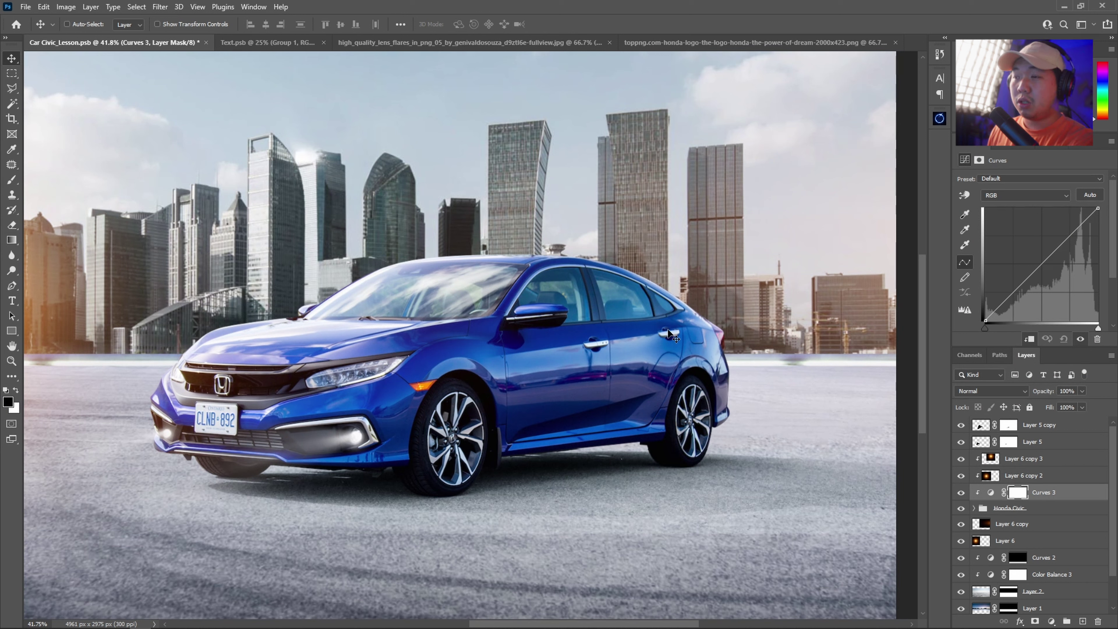
key(p)
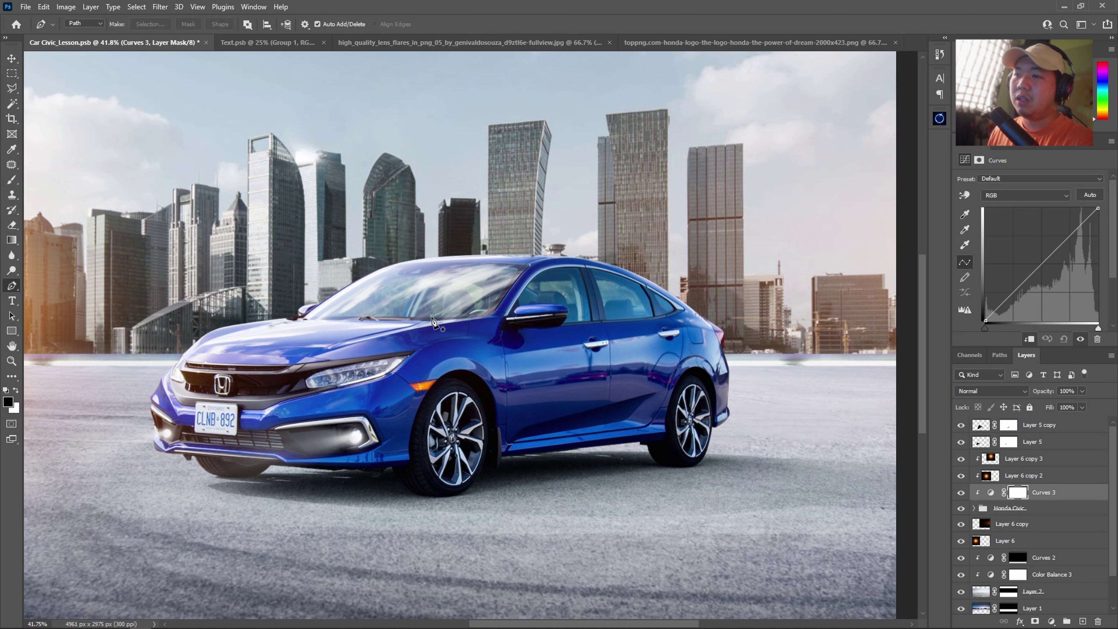
Start a pen path at the windshield's lower pillar corner, tracing up the A-pillar and along the top edge.
drag(431, 320, 521, 379)
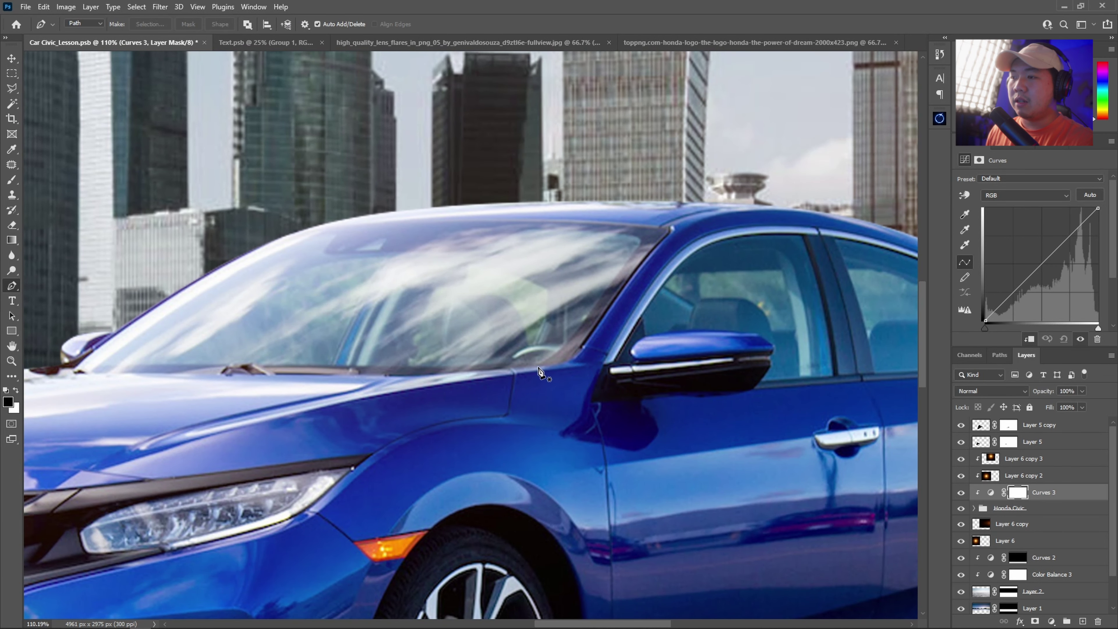
click(566, 362)
click(582, 346)
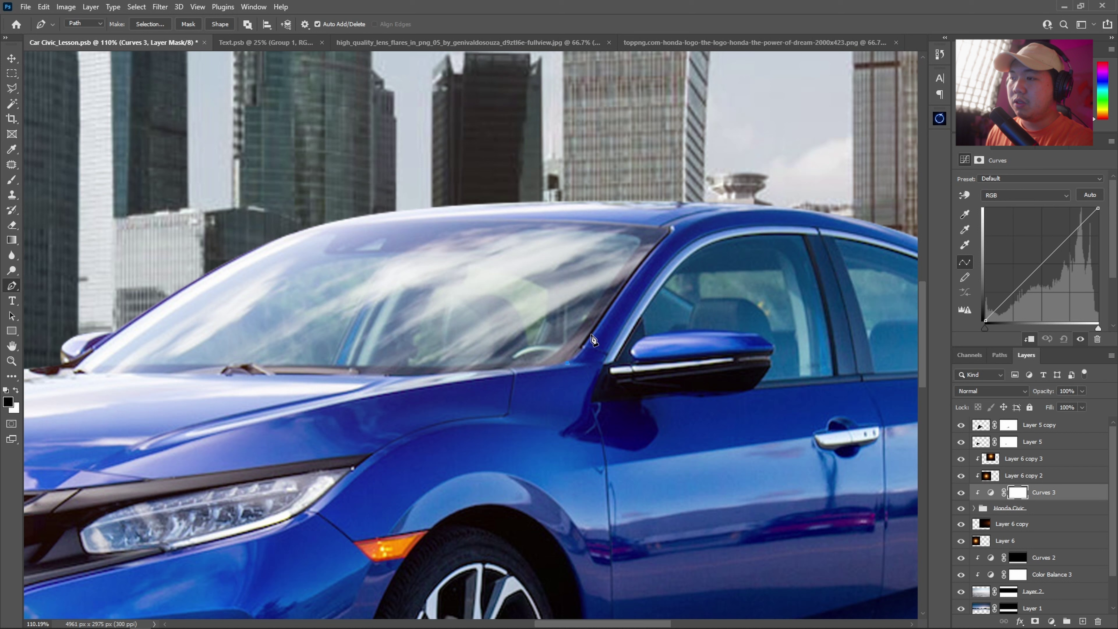
click(603, 316)
click(639, 264)
click(670, 228)
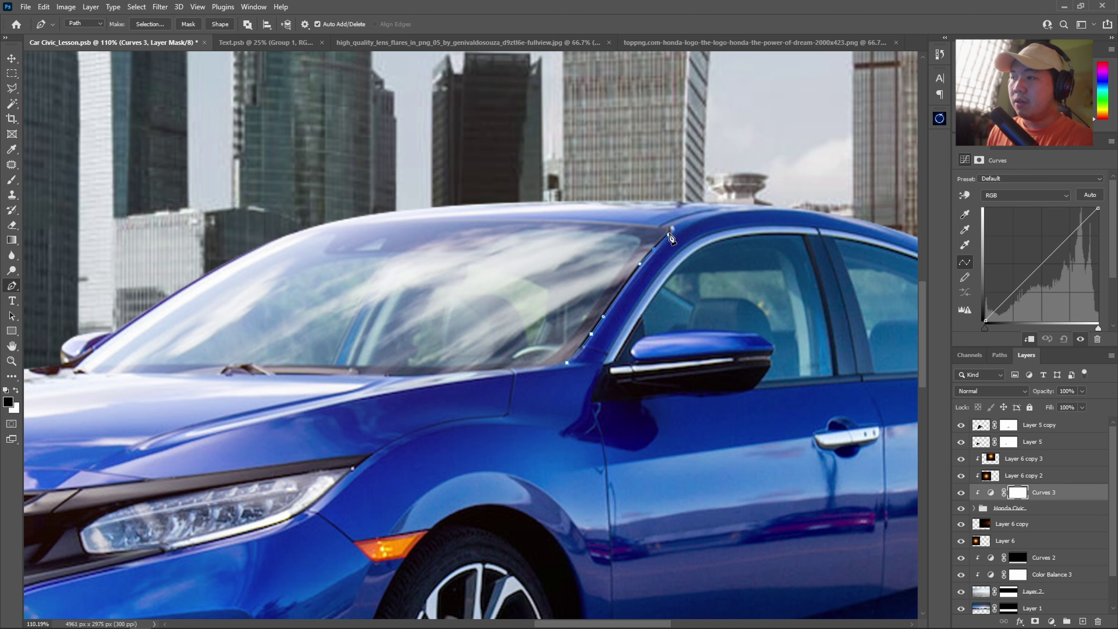
drag(523, 219, 450, 217)
drag(298, 236, 239, 250)
Trace the windshield's left and bottom edges and close the path on its starting anchor.
click(143, 314)
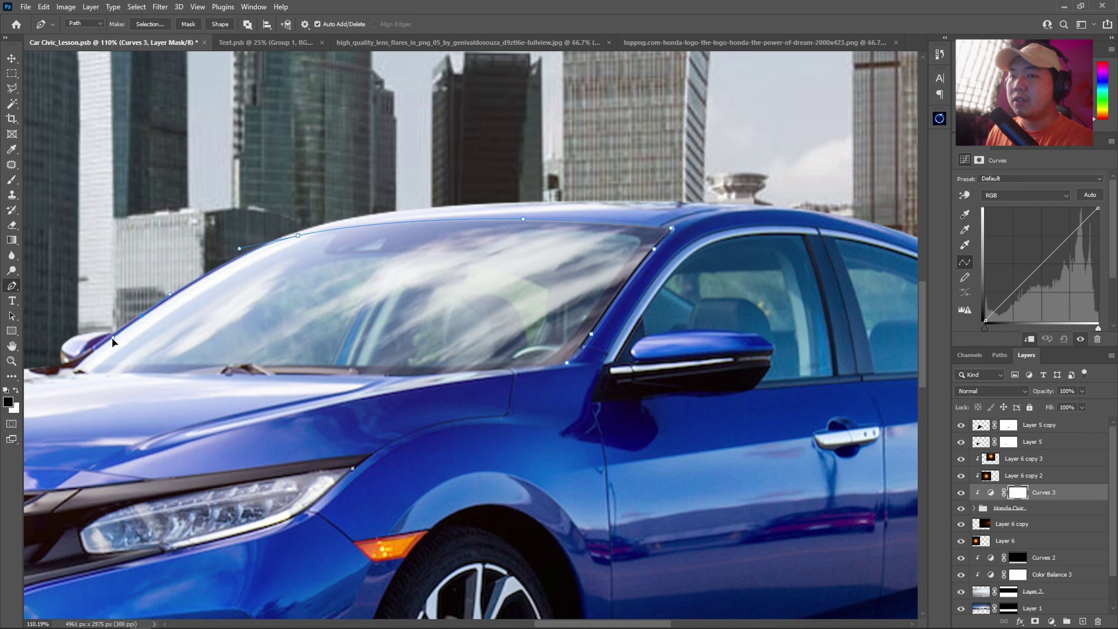
click(74, 369)
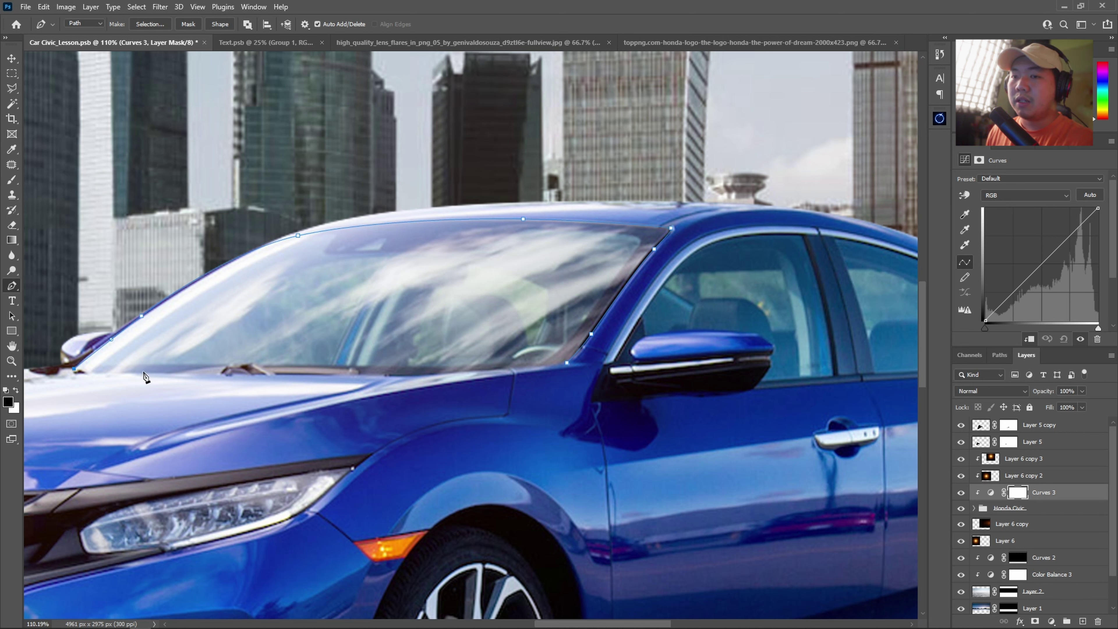
click(101, 373)
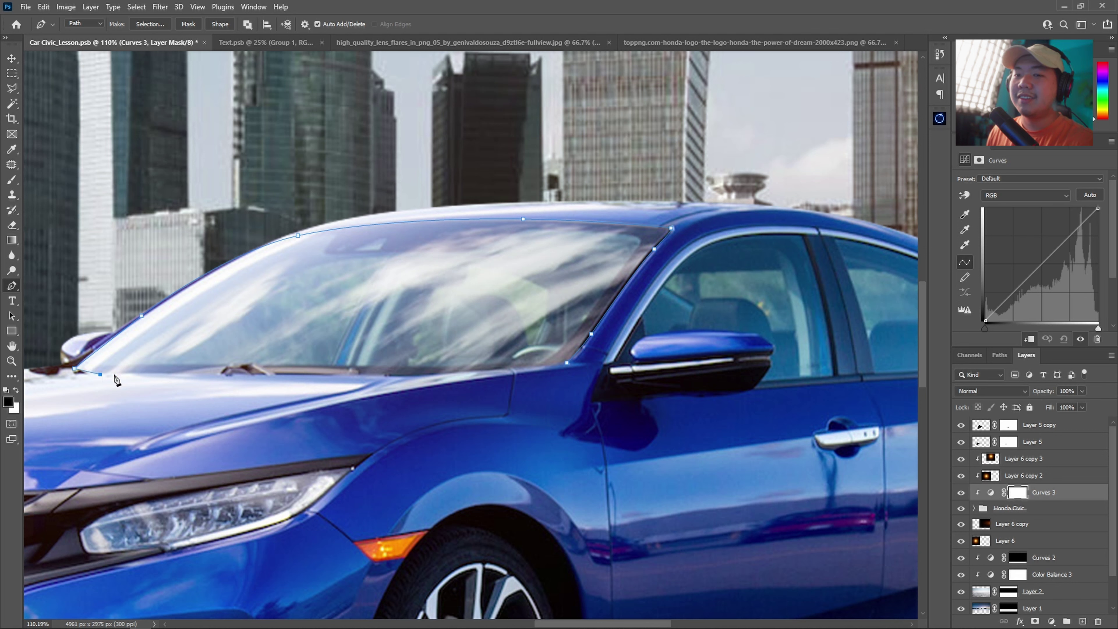
click(177, 373)
click(228, 366)
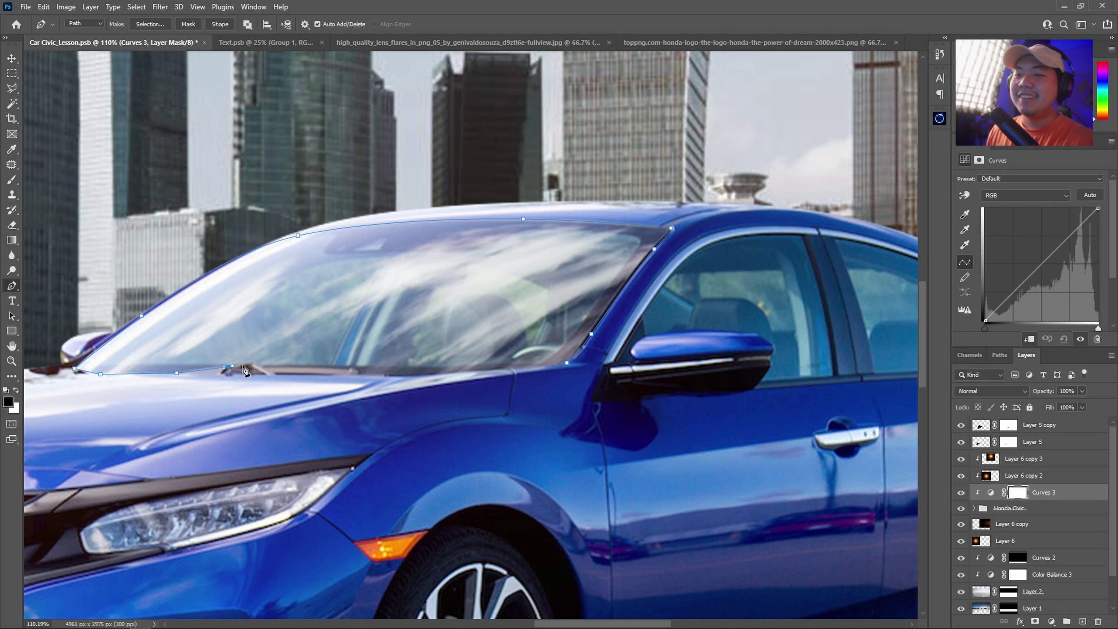
drag(262, 366, 277, 368)
click(344, 366)
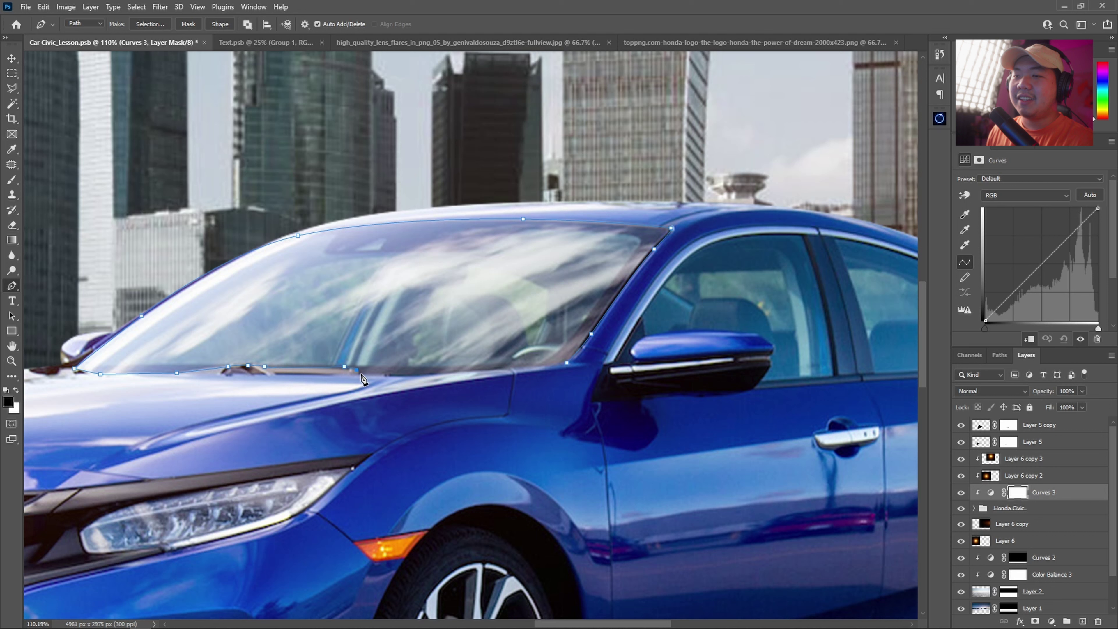
click(399, 375)
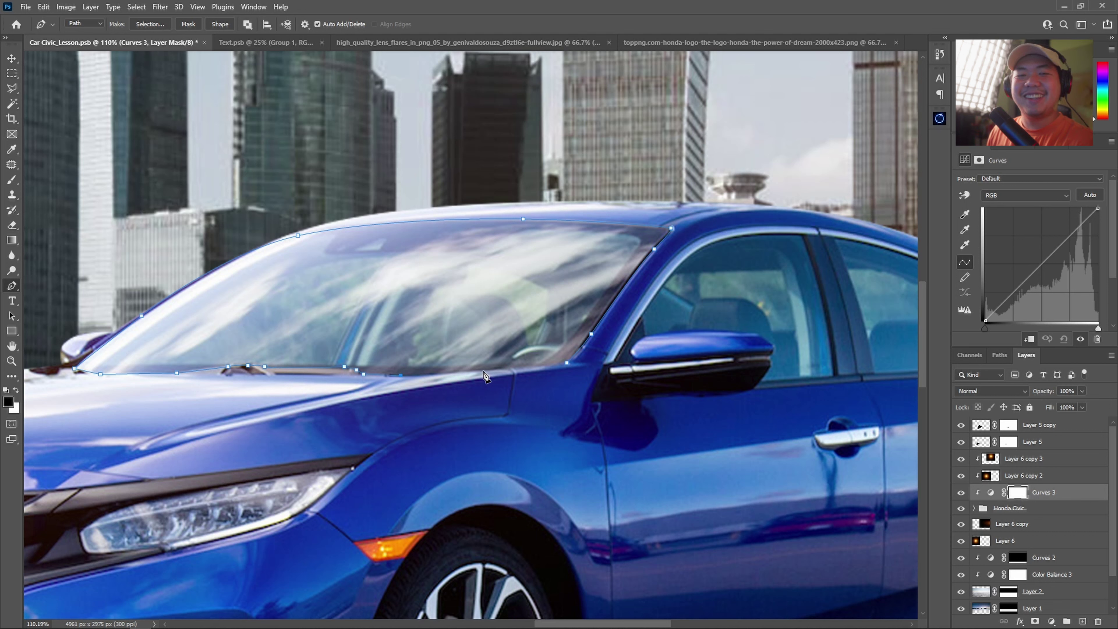
click(515, 370)
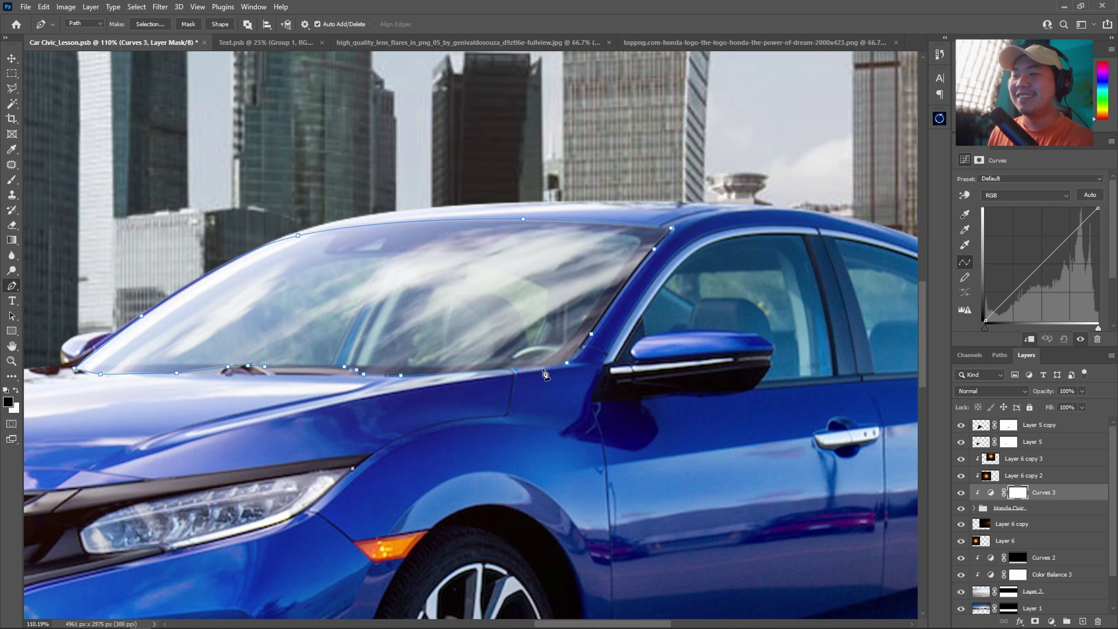
click(567, 363)
drag(665, 337, 480, 354)
Trace a pen path around the front door window frame.
click(427, 381)
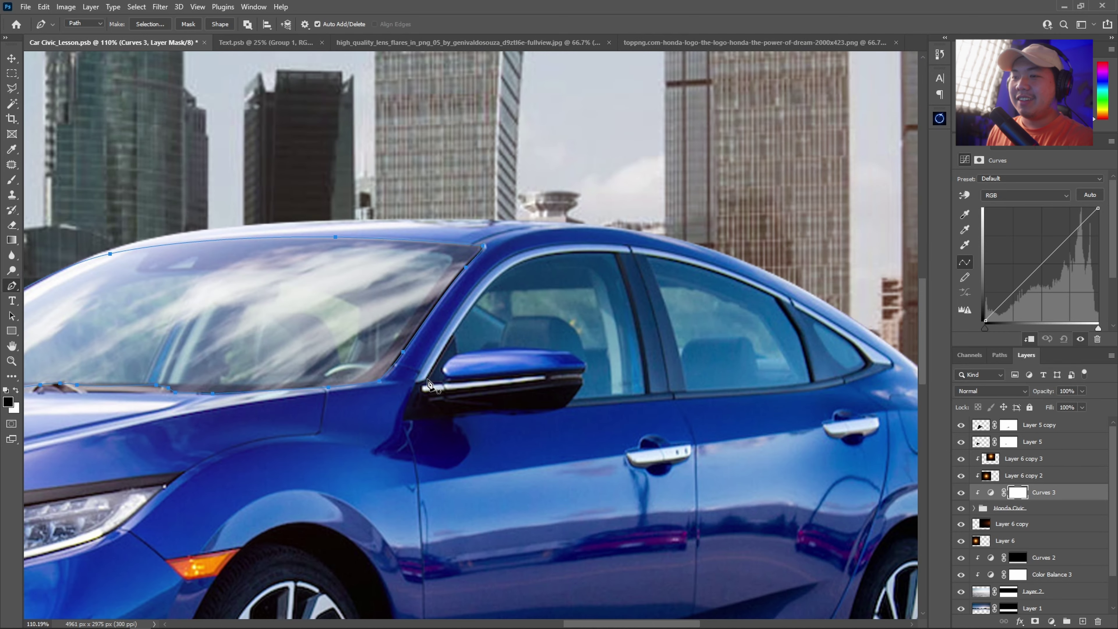
drag(500, 275, 540, 239)
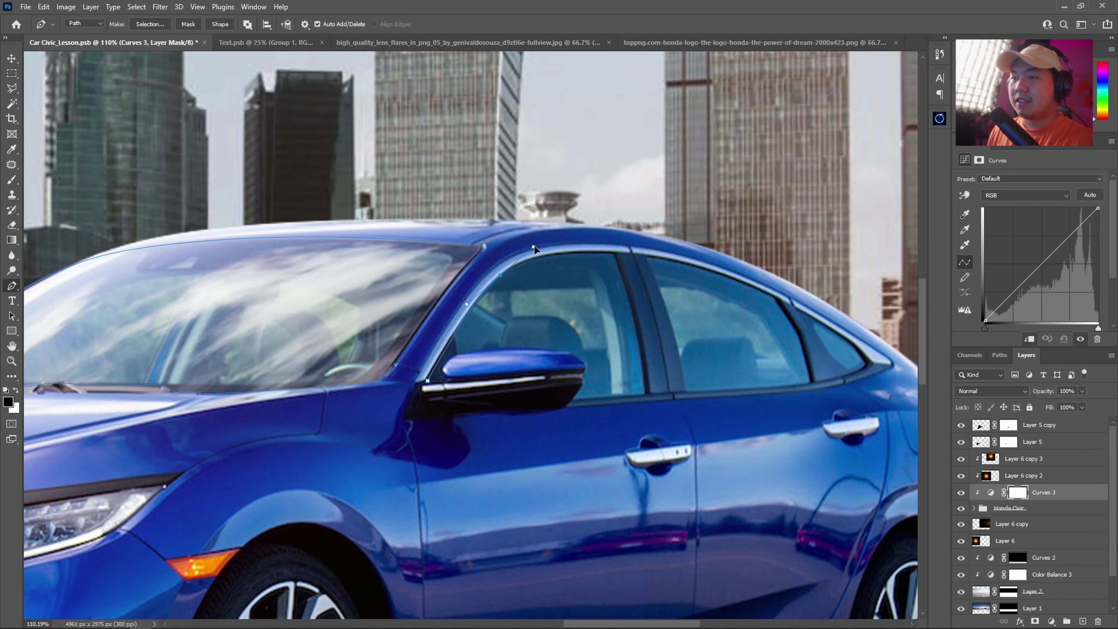
click(617, 253)
mouse_move(646, 393)
mouse_down()
mouse_move(656, 459)
mouse_move(646, 394)
mouse_up()
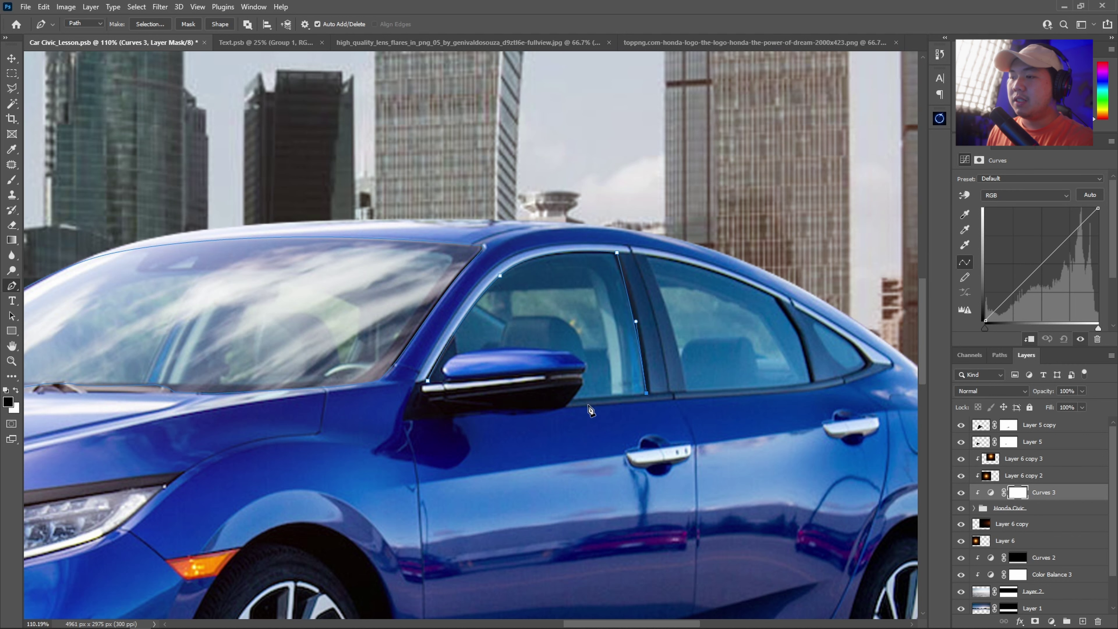
Continue the path from the mirror's base along its curved top edge.
click(572, 400)
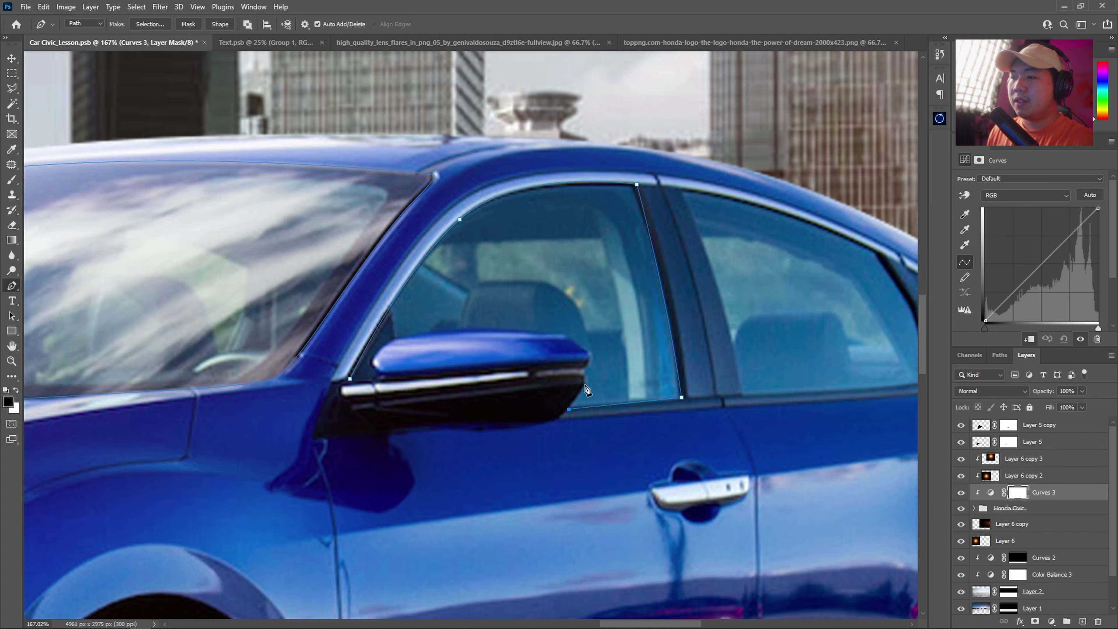
click(580, 368)
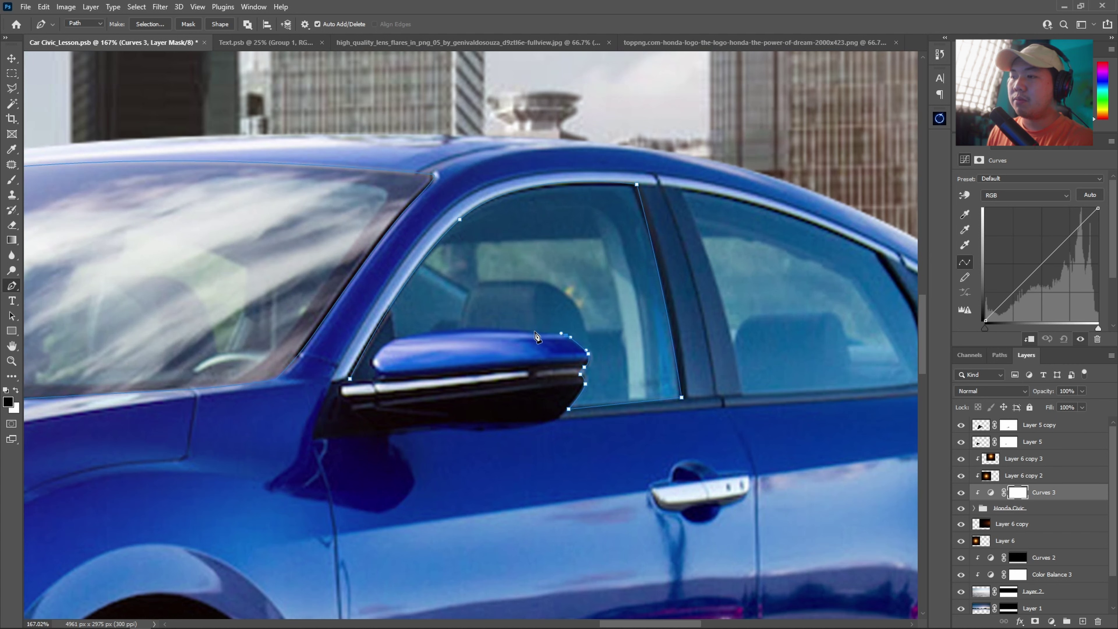
click(393, 341)
drag(373, 369, 380, 379)
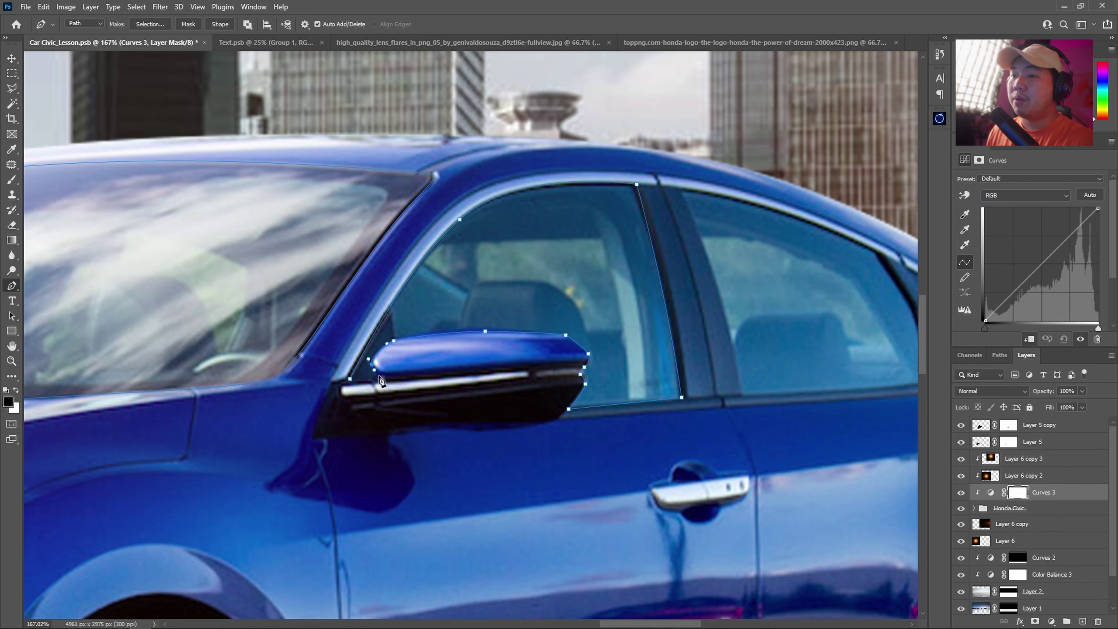
mouse_move(484, 368)
mouse_down()
mouse_move(210, 367)
mouse_move(503, 317)
mouse_up()
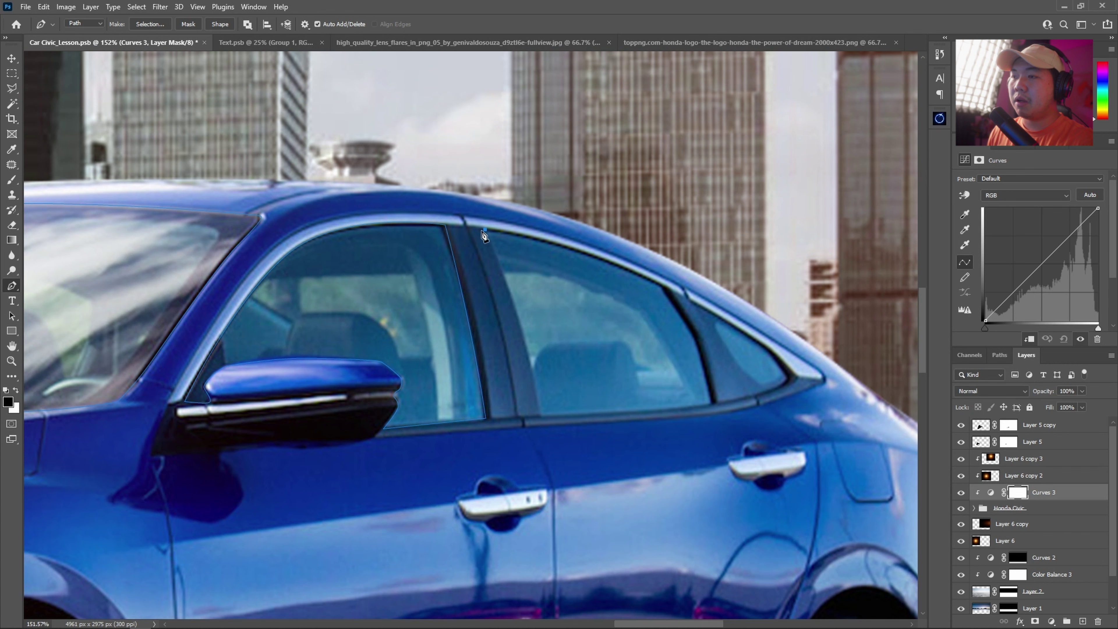
Outline the rear door window down the centre pillar, along its bottom, and back along the roofline.
click(496, 254)
click(499, 261)
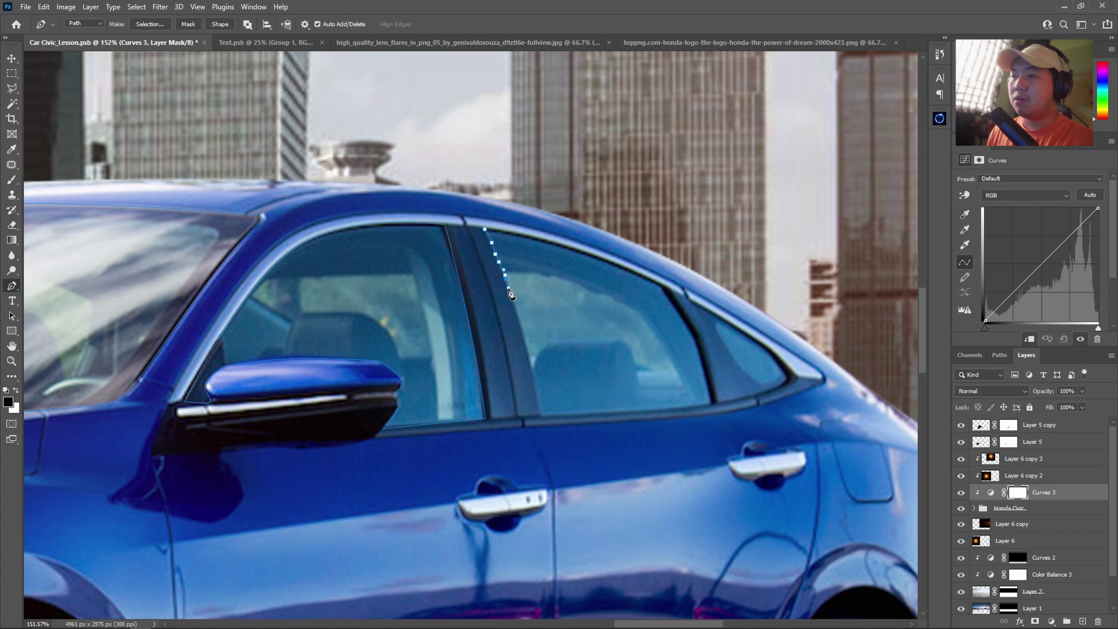
key(ctrl+z)
key(ctrl+z)
key(ctrl+z)
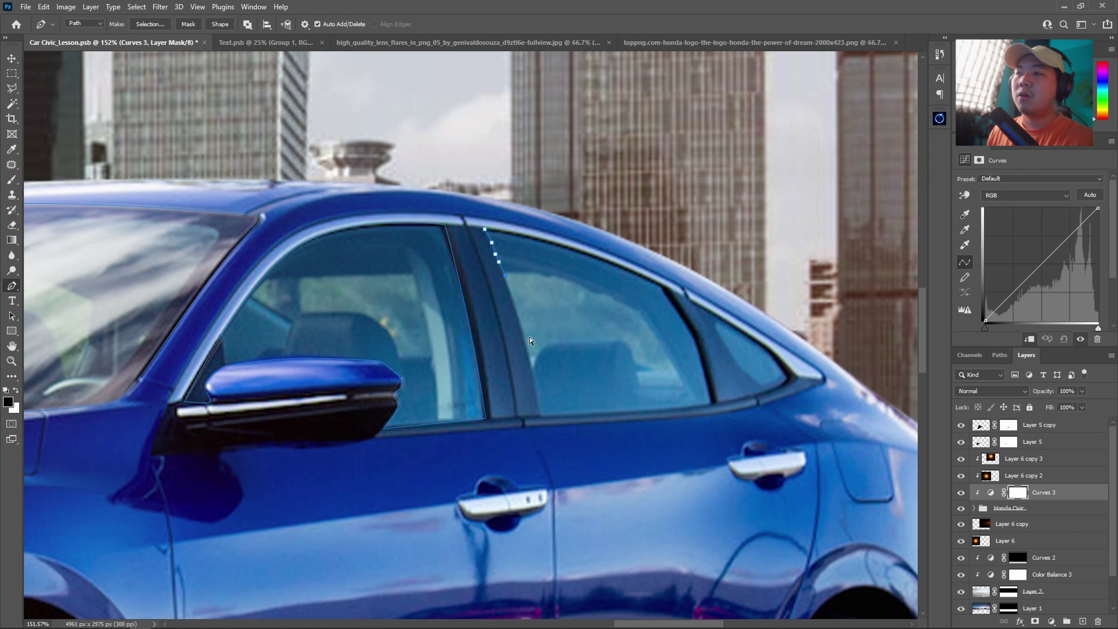
click(539, 416)
drag(539, 423, 548, 497)
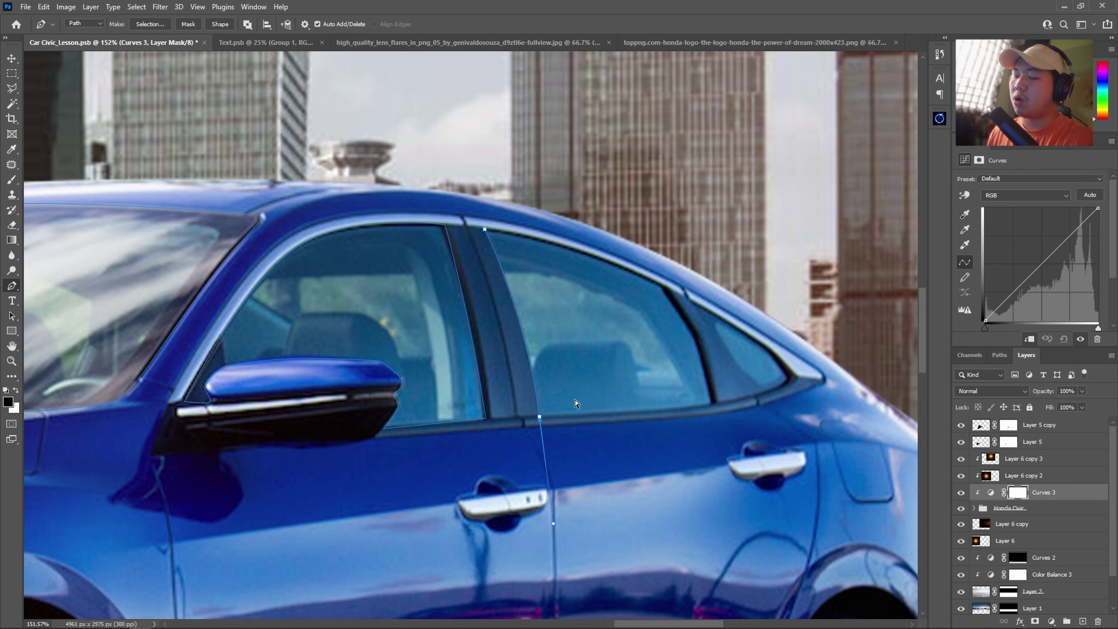
alt+click(541, 421)
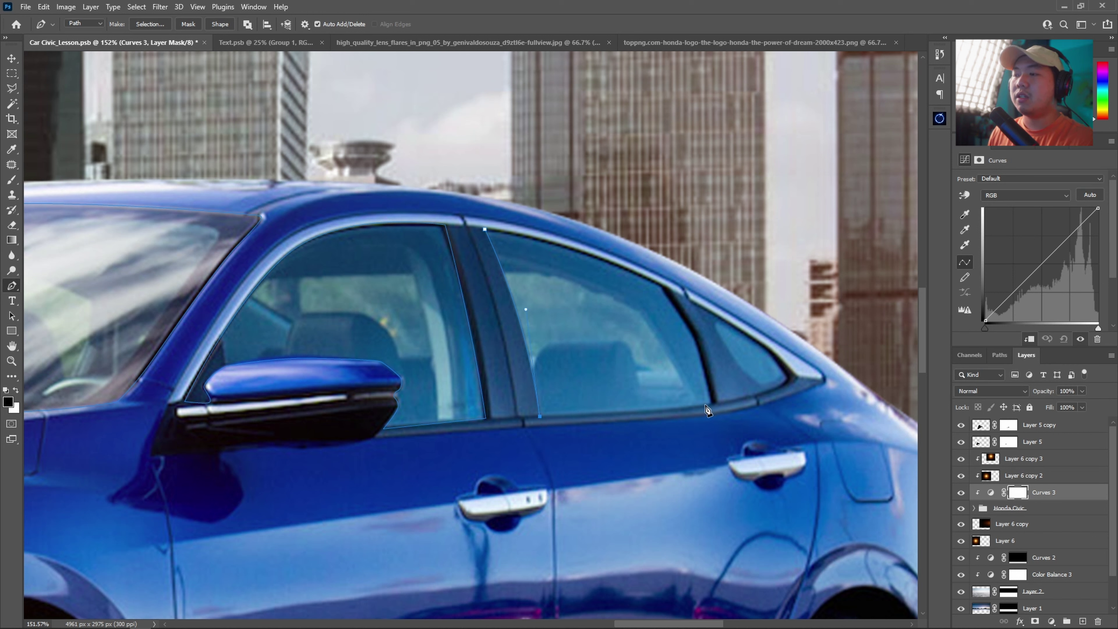
drag(712, 402, 741, 394)
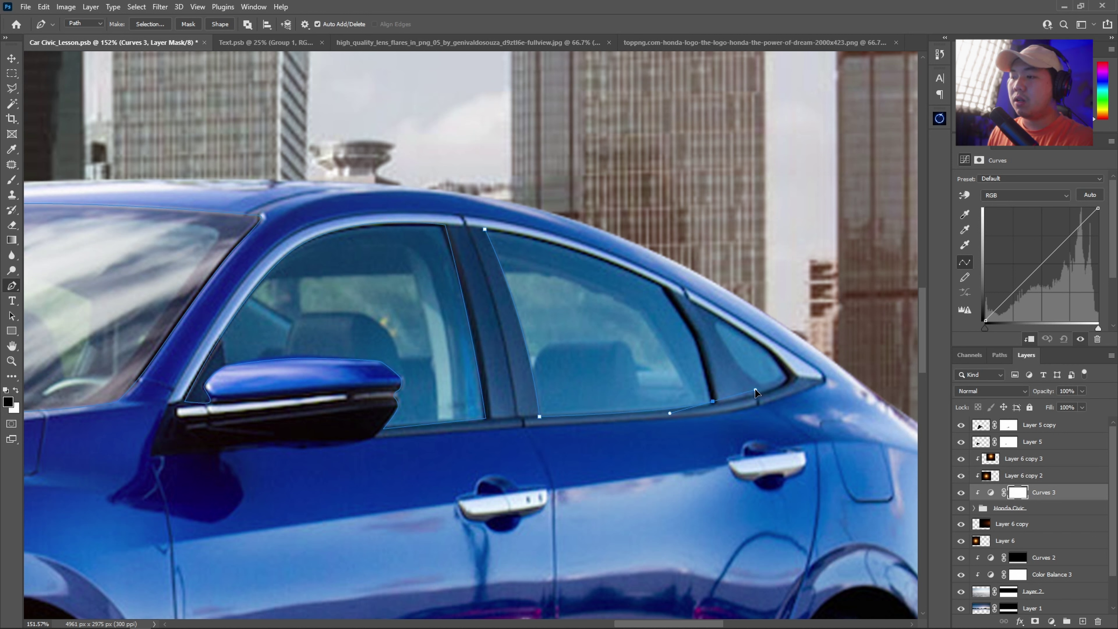
alt+click(712, 401)
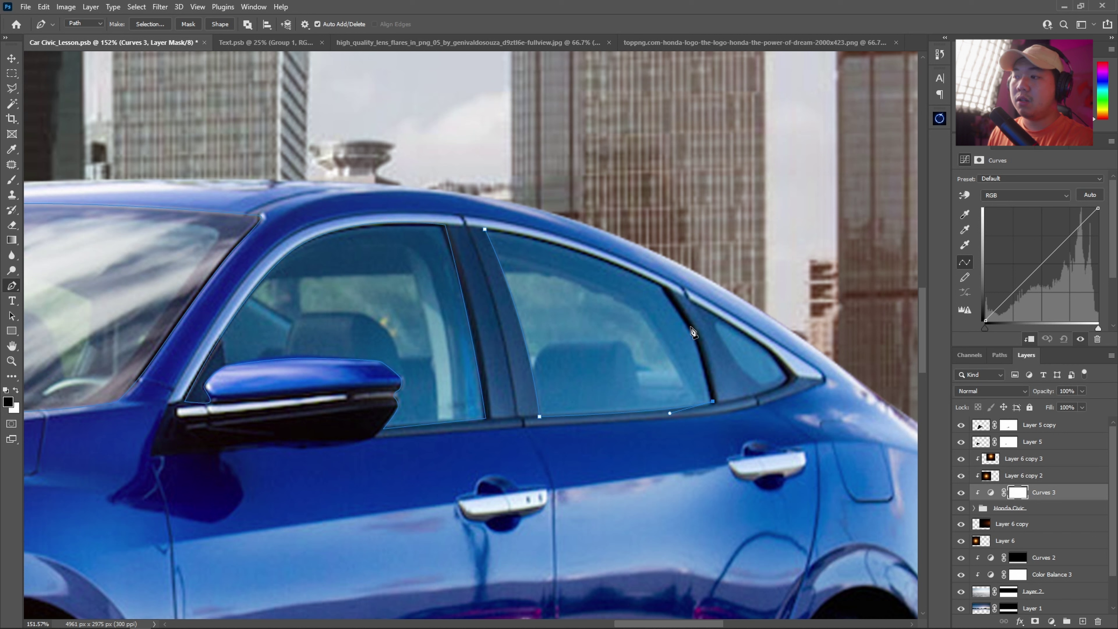
drag(694, 337, 691, 328)
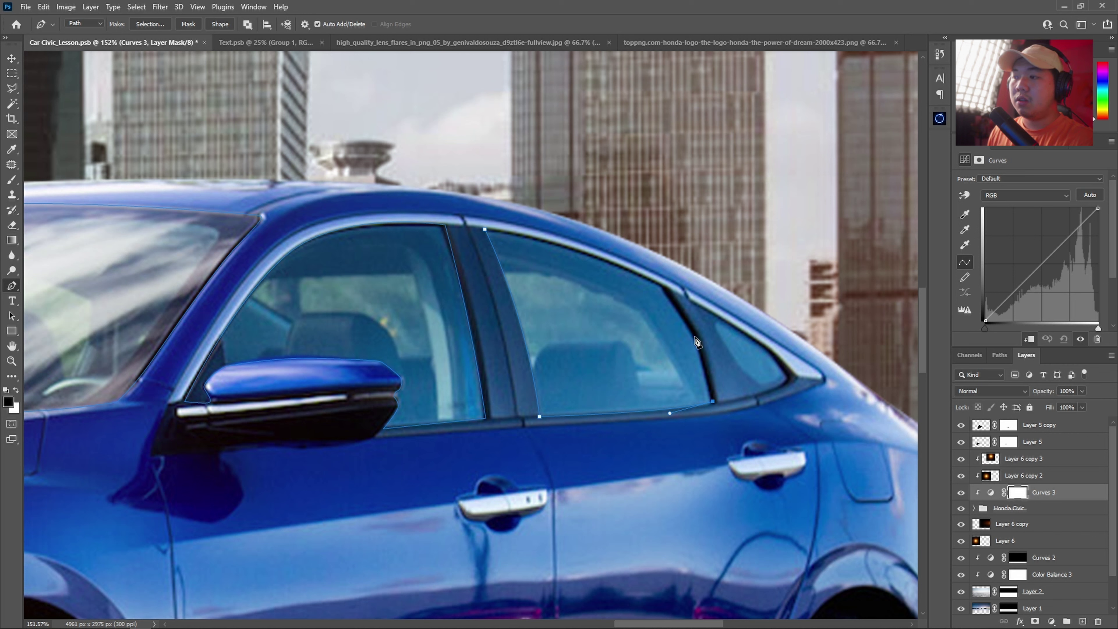
click(663, 287)
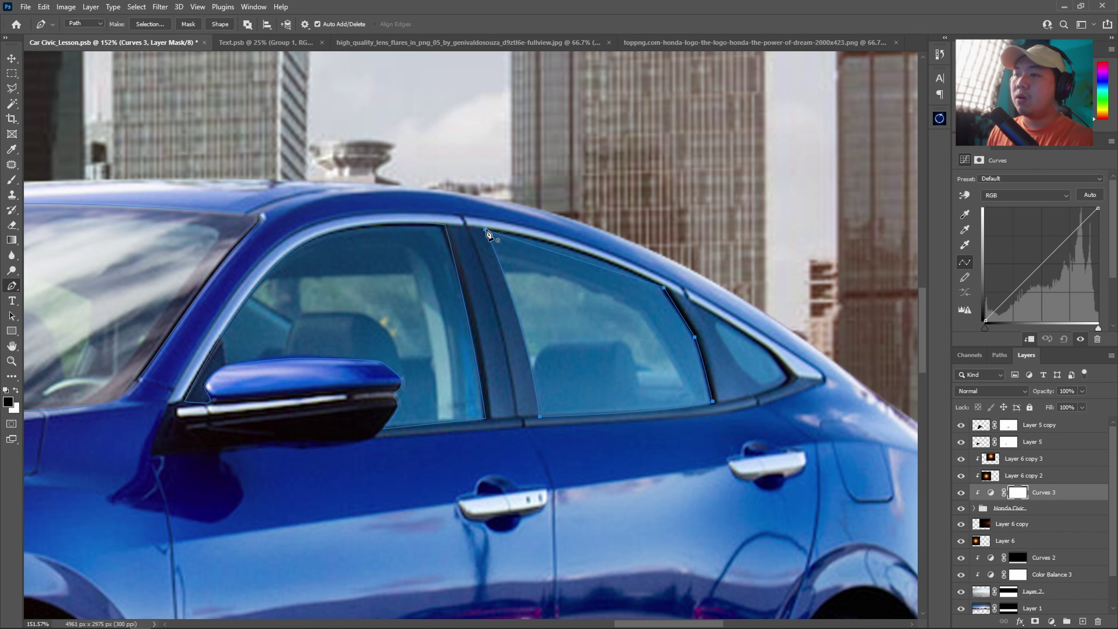
drag(486, 231, 353, 205)
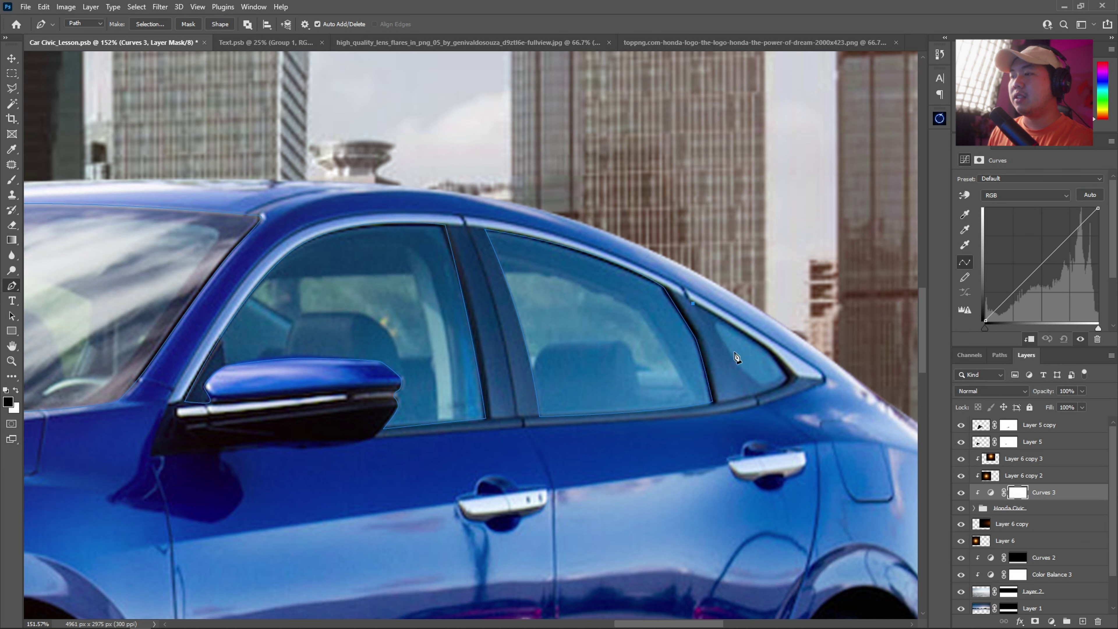
Outline the small rear quarter window with a closed path.
click(714, 336)
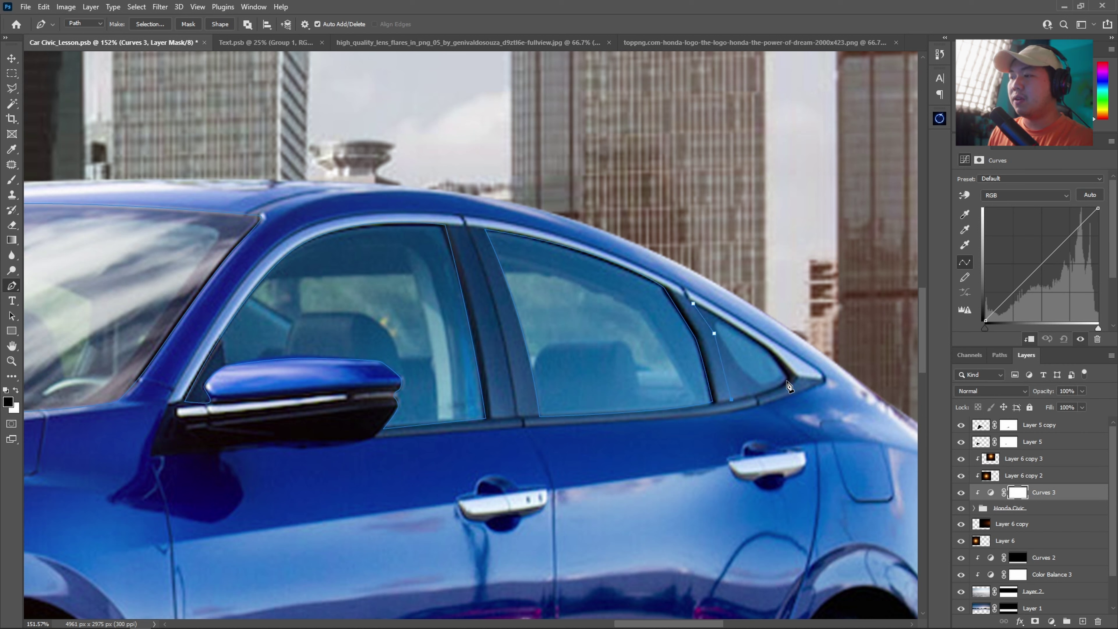
drag(786, 383, 759, 342)
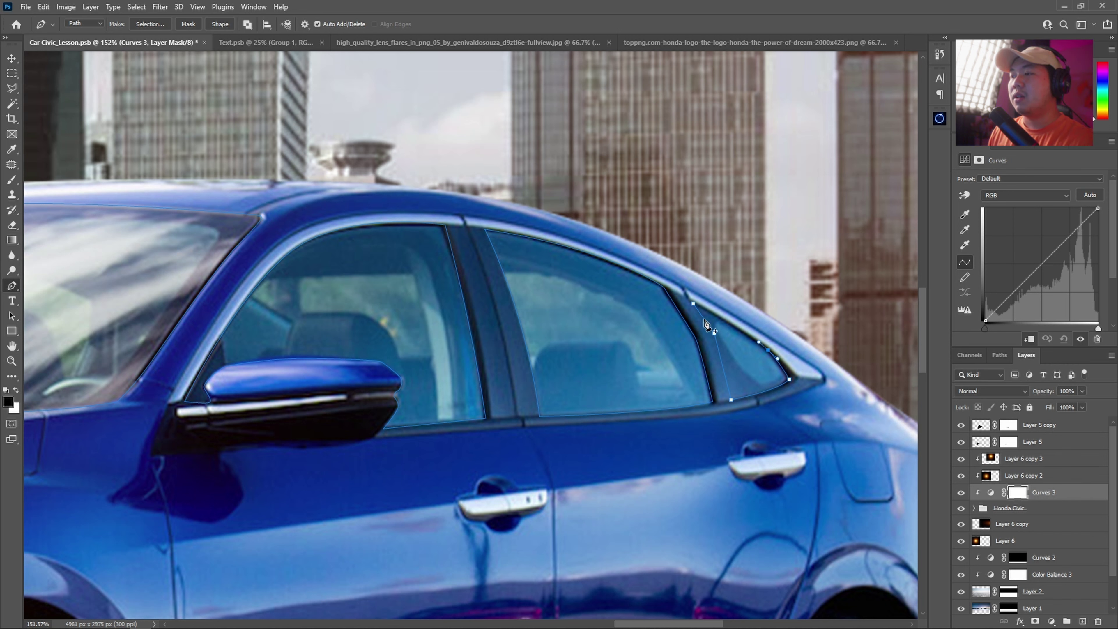
click(694, 305)
Zoom out to the whole car and bring up Make Selection for the window paths.
key(ctrl+Return)
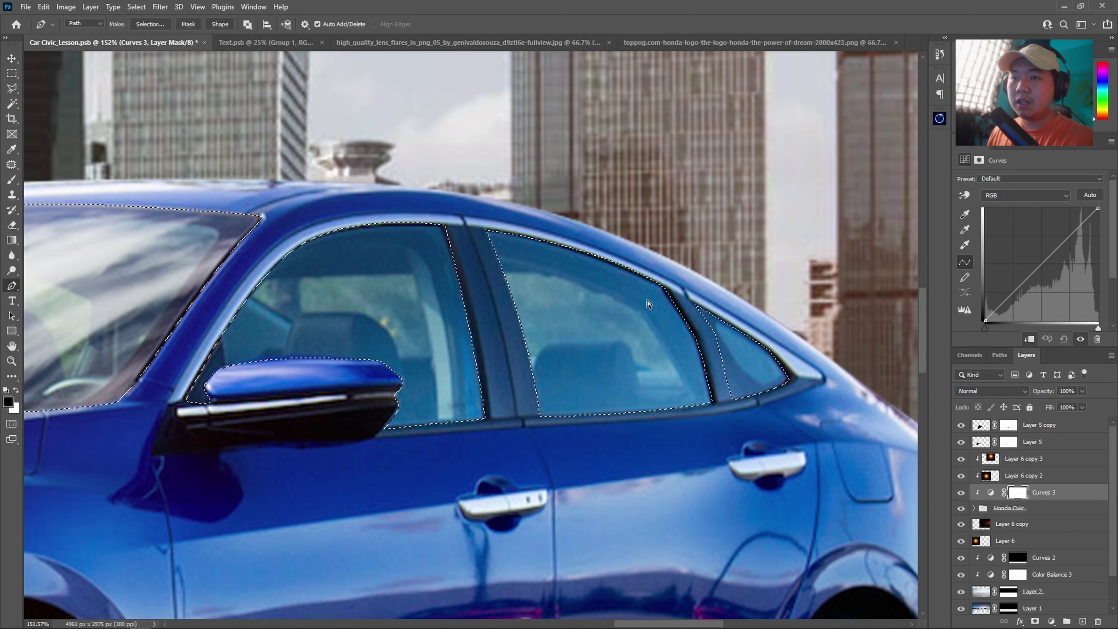
key(ctrl+z)
key(ctrl+0)
right_click(362, 295)
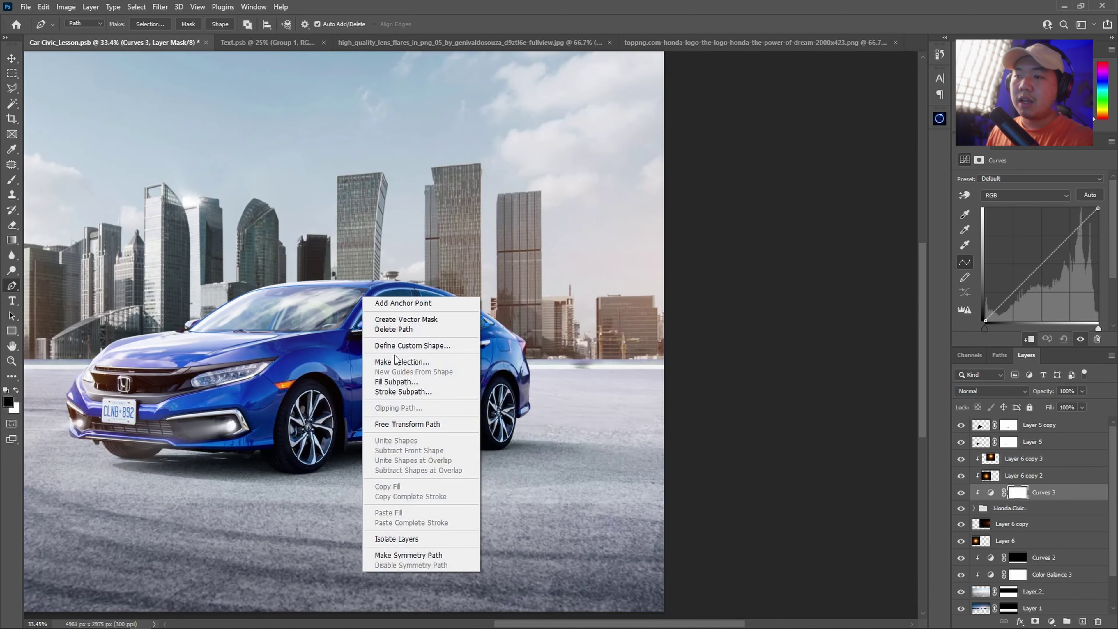
click(402, 361)
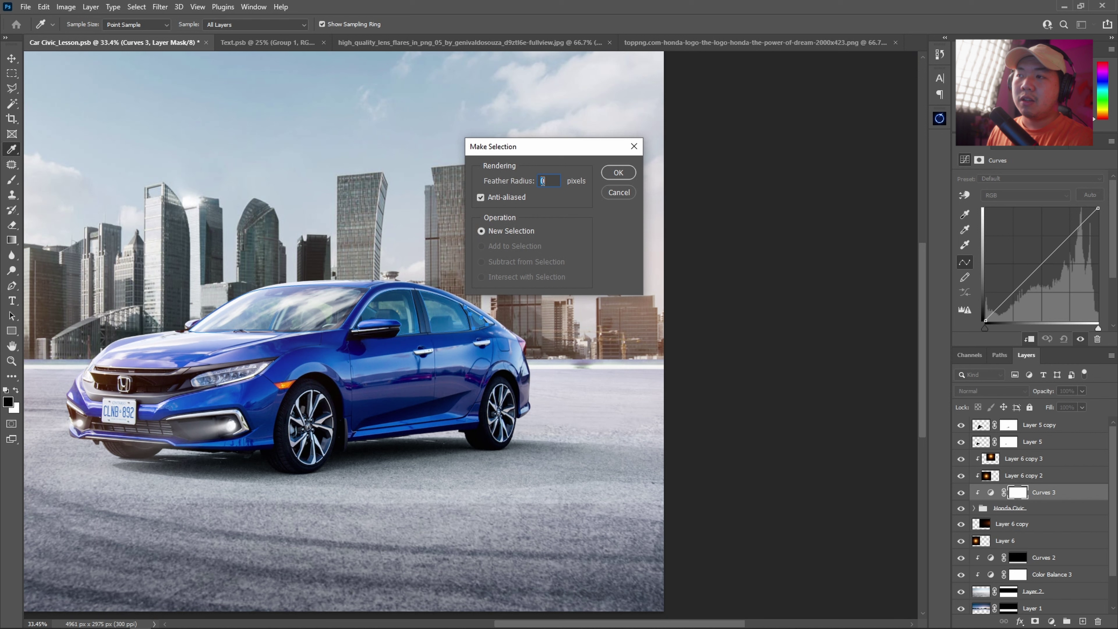
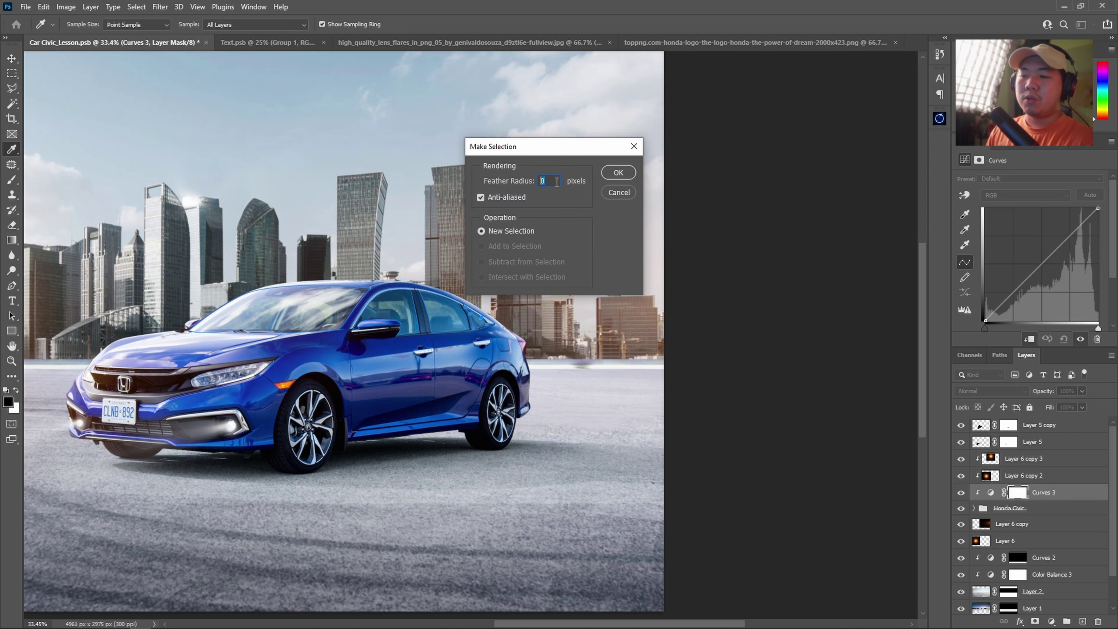
Convert the car-window path to a selection with 0 feather, fill it into the Curves 3 mask, and deselect.
click(618, 172)
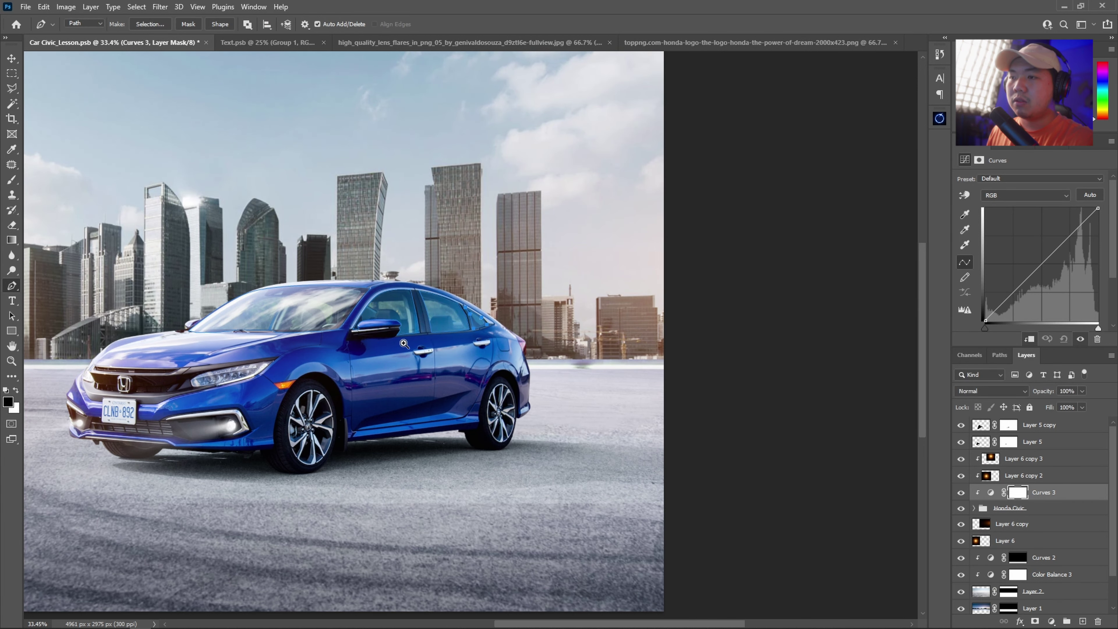
drag(403, 343, 448, 350)
right_click(499, 348)
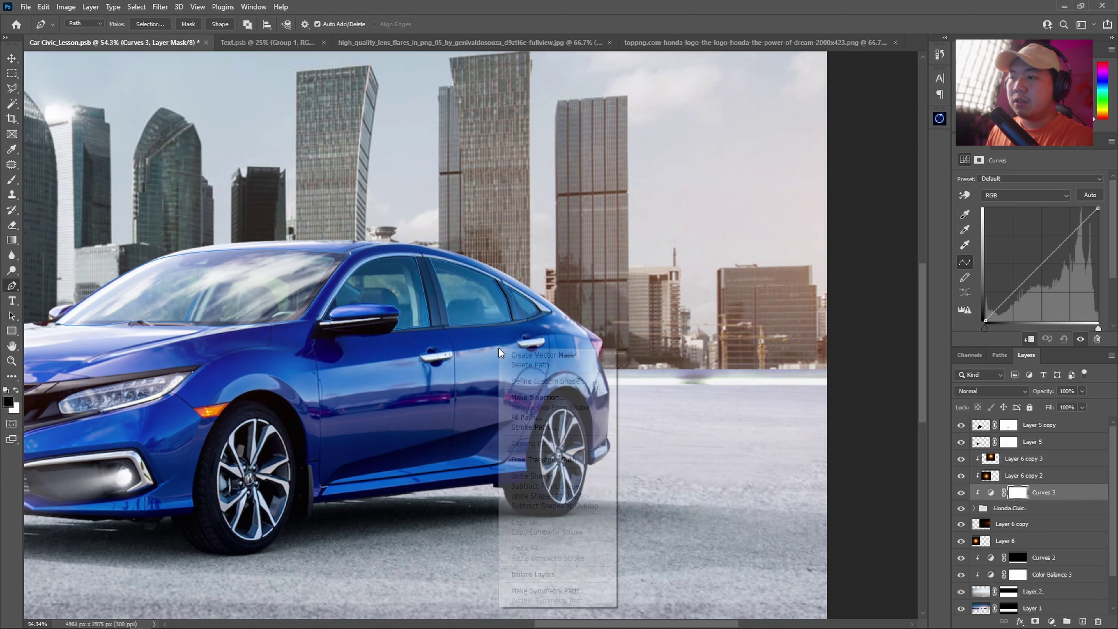
click(539, 398)
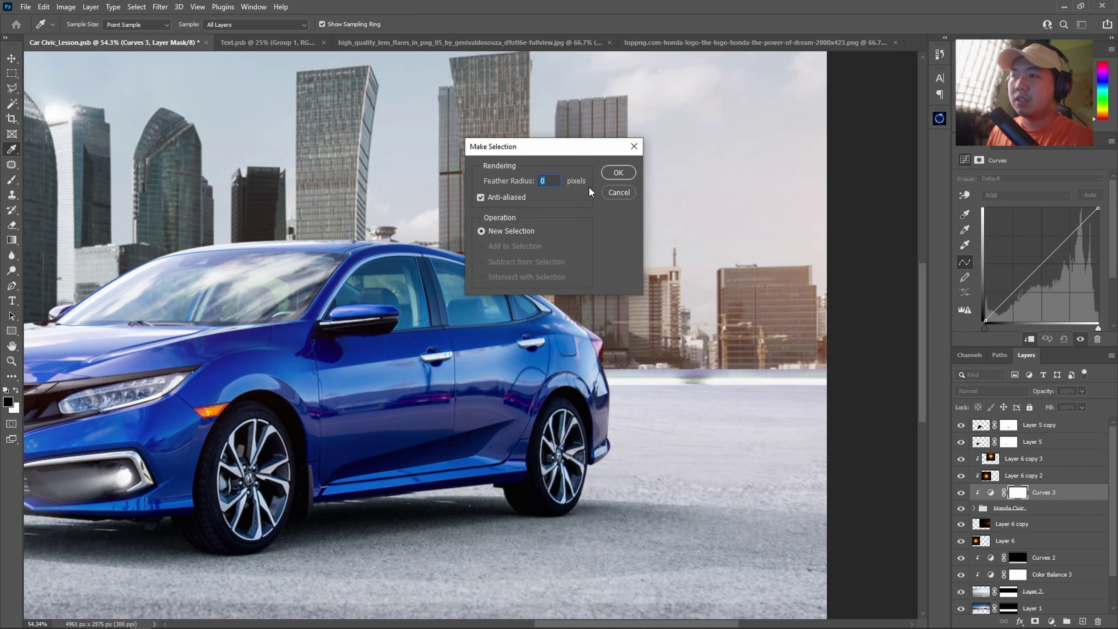
click(614, 173)
drag(172, 313, 284, 347)
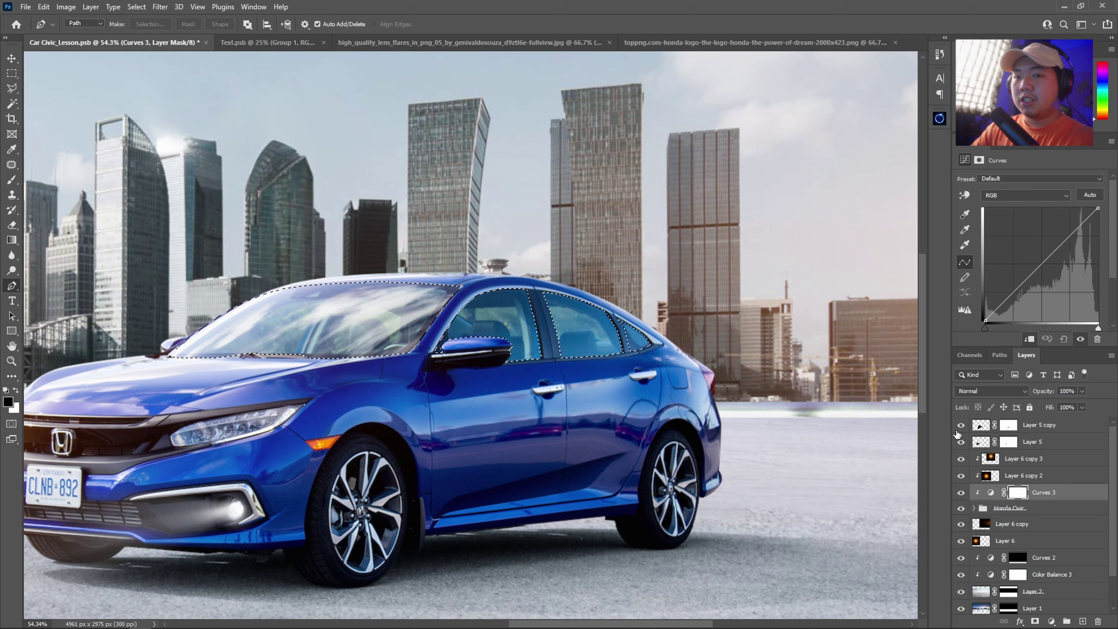
key(alt+BackSpace)
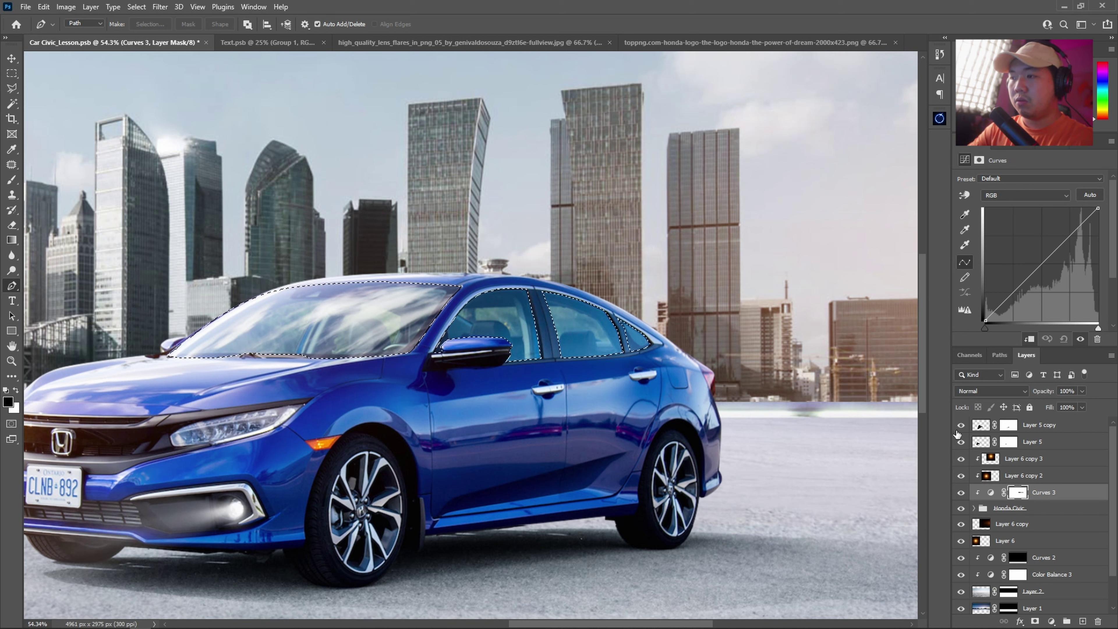
key(ctrl+d)
Lower the Curves 3 white point, invert its mask, and add a midpoint darkening the window interiors.
key(v)
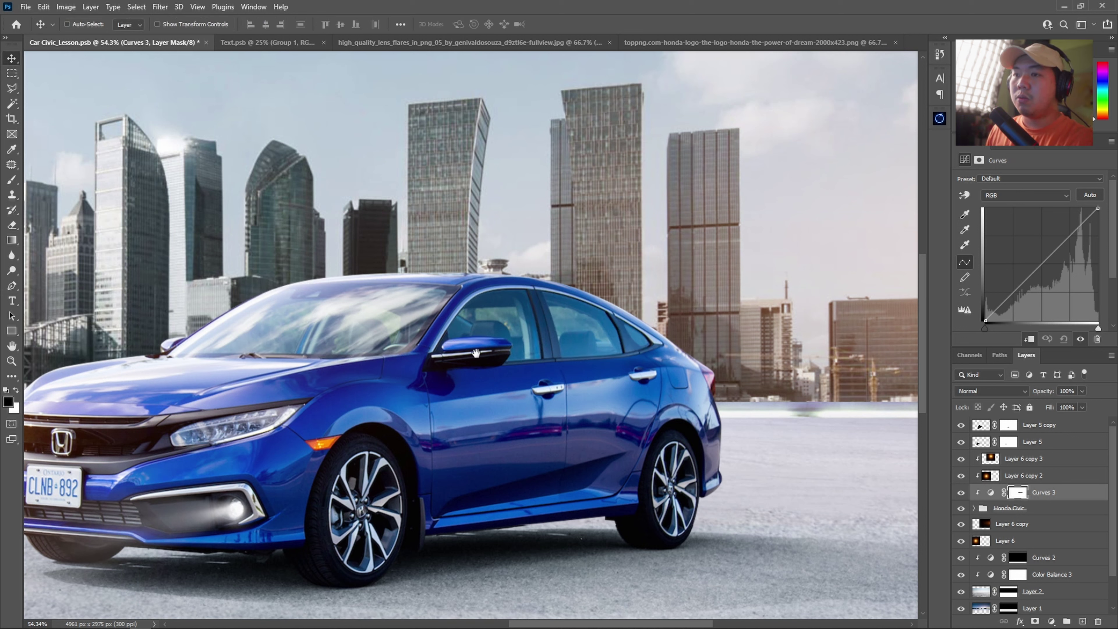
scroll(475, 352, up, 3)
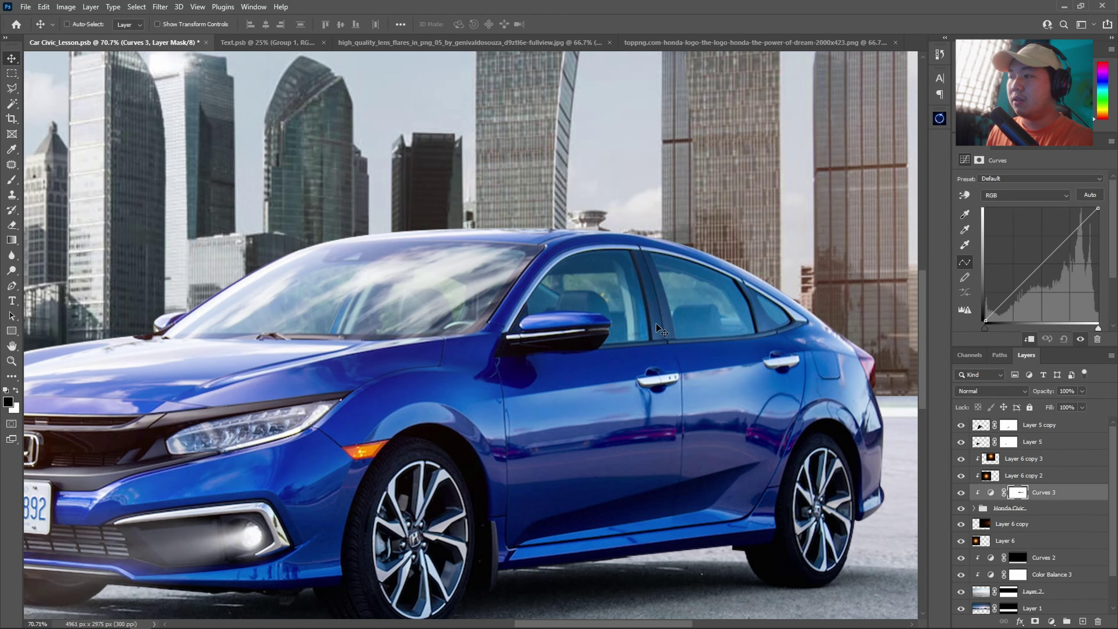
drag(1098, 209, 1082, 255)
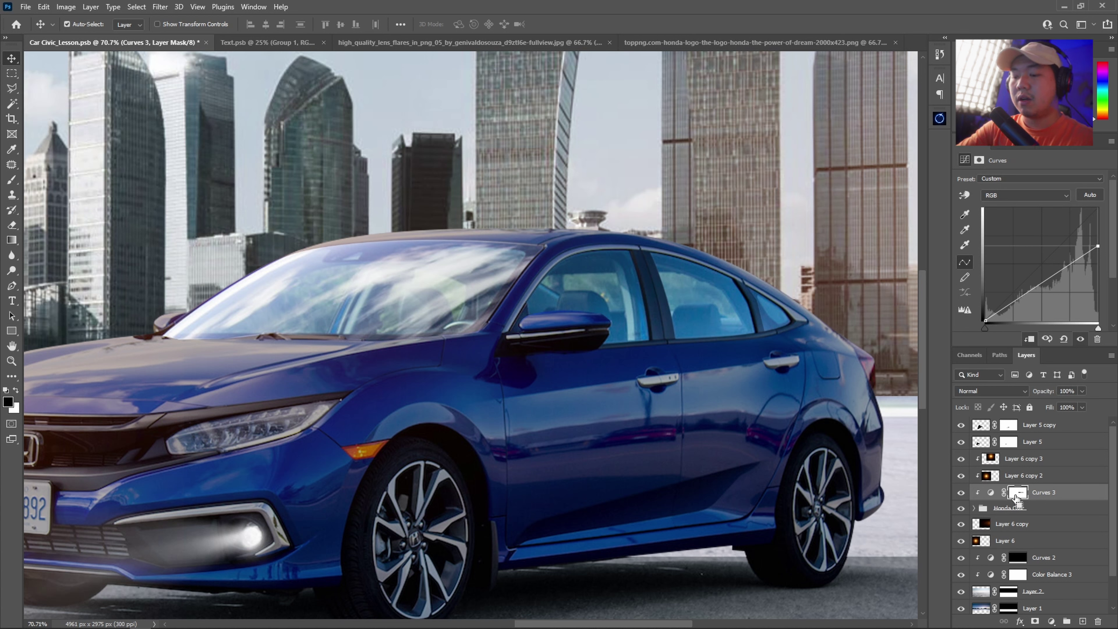
key(ctrl+i)
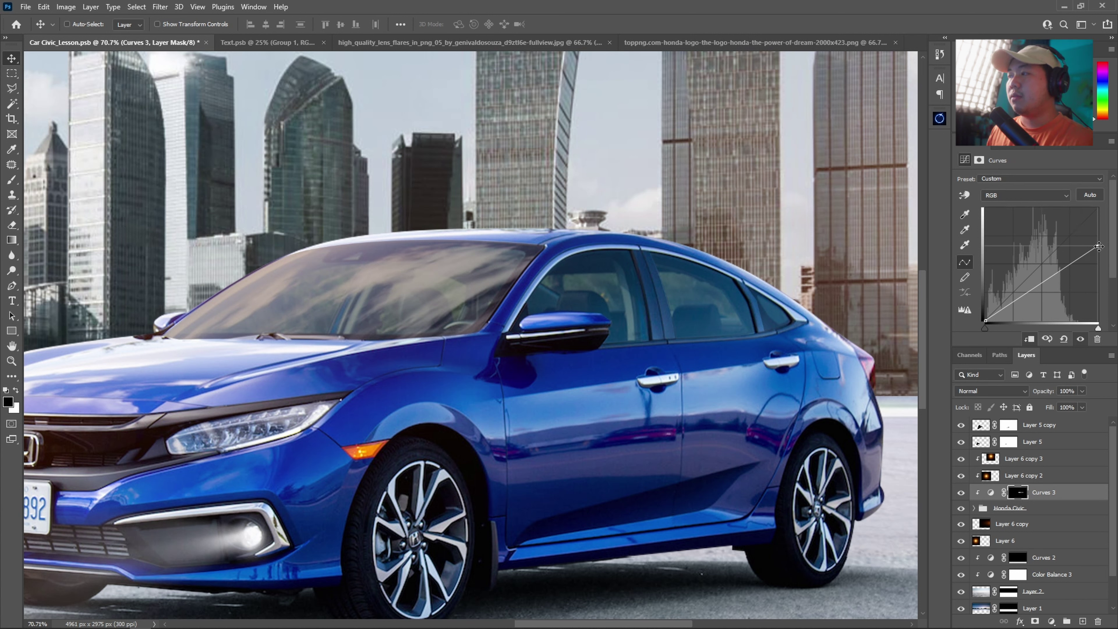
drag(1099, 246, 1098, 235)
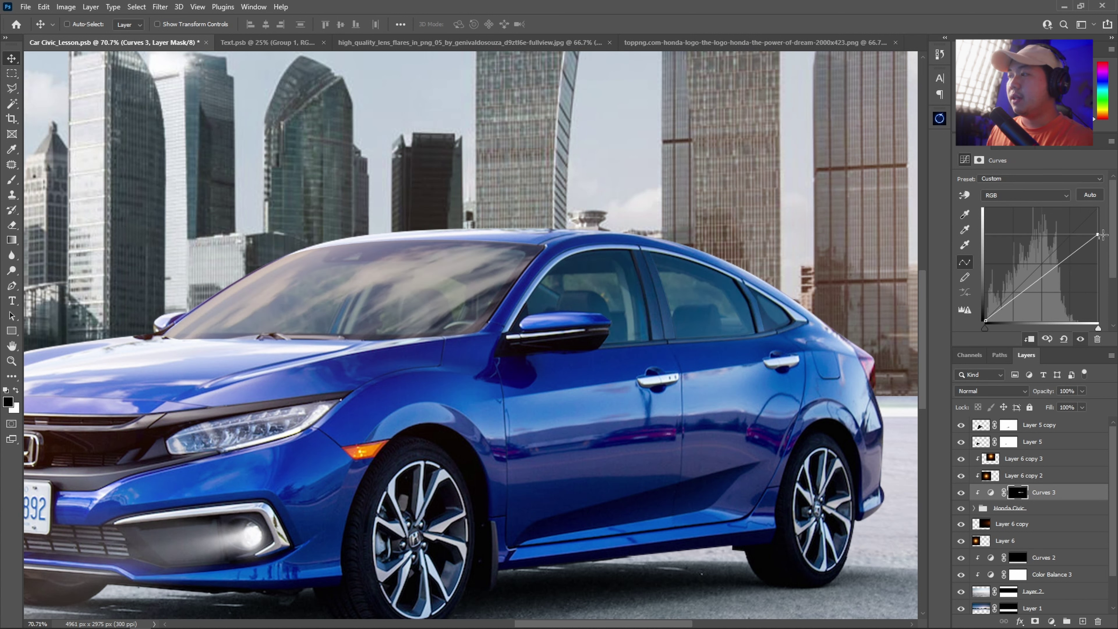
drag(1050, 272, 1049, 276)
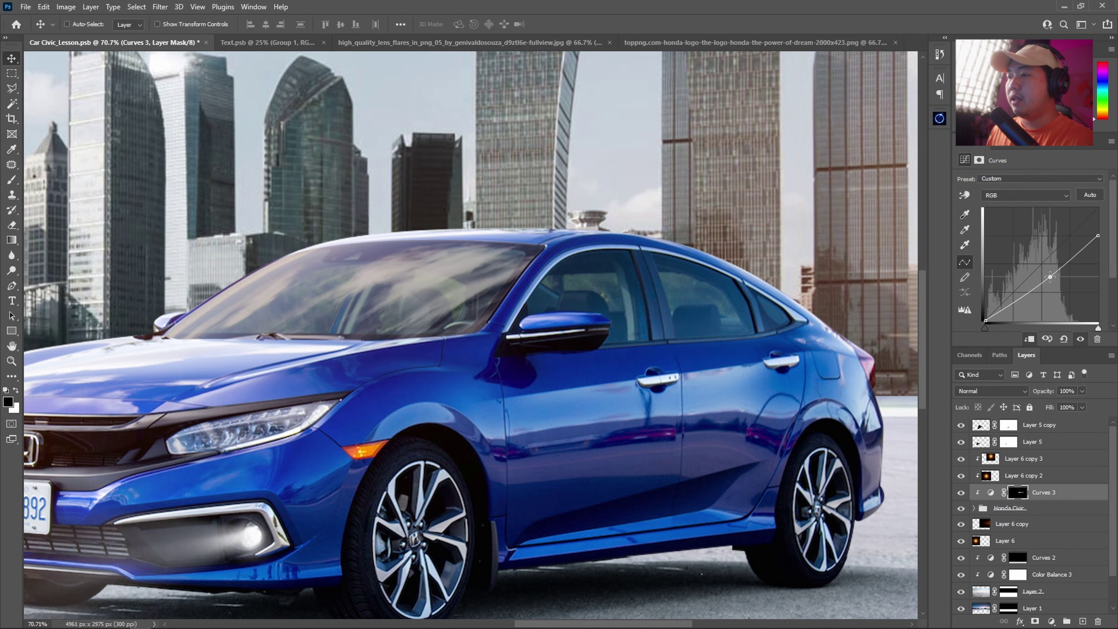
drag(462, 370, 426, 371)
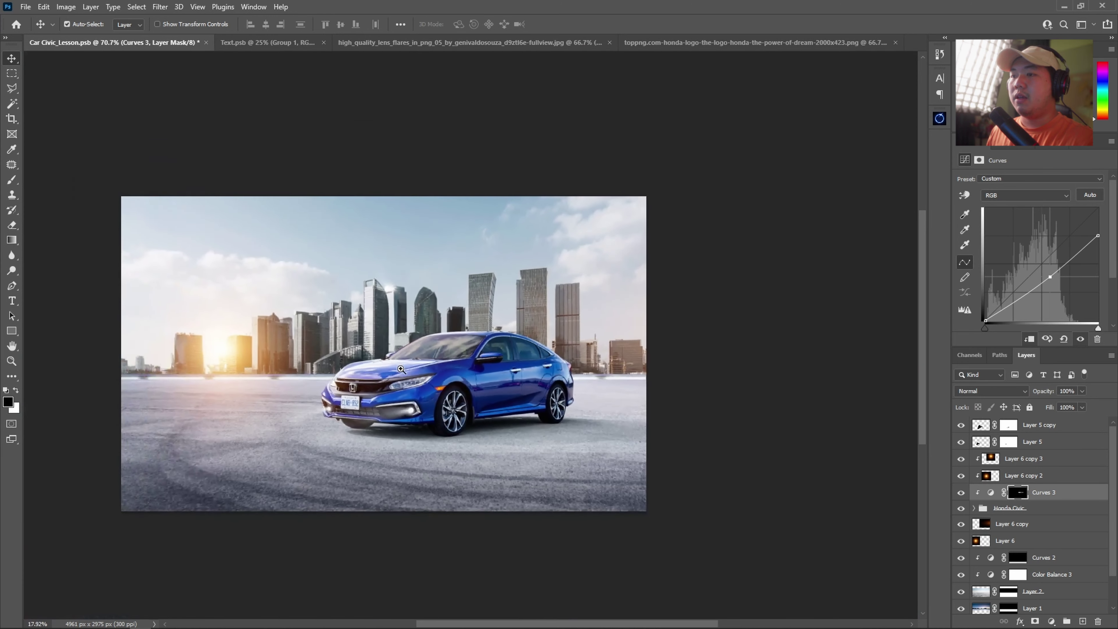
Set the brush to 600 px with 0% hardness and 30% opacity.
key(b)
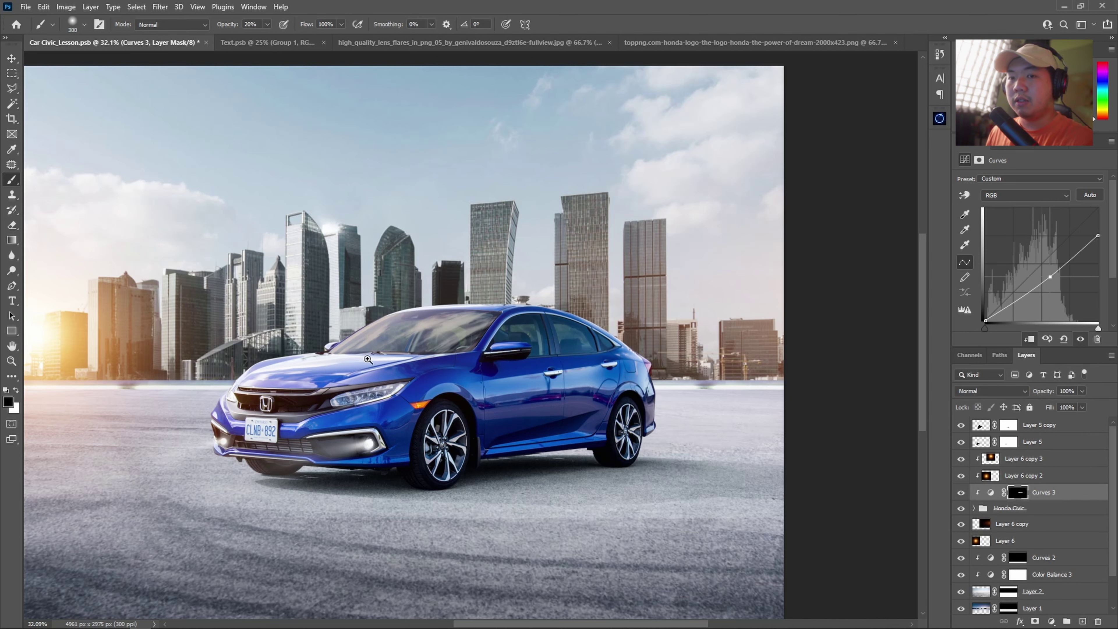
scroll(374, 359, up, 1)
key(bracketright)
key(bracketright)
key(bracketright)
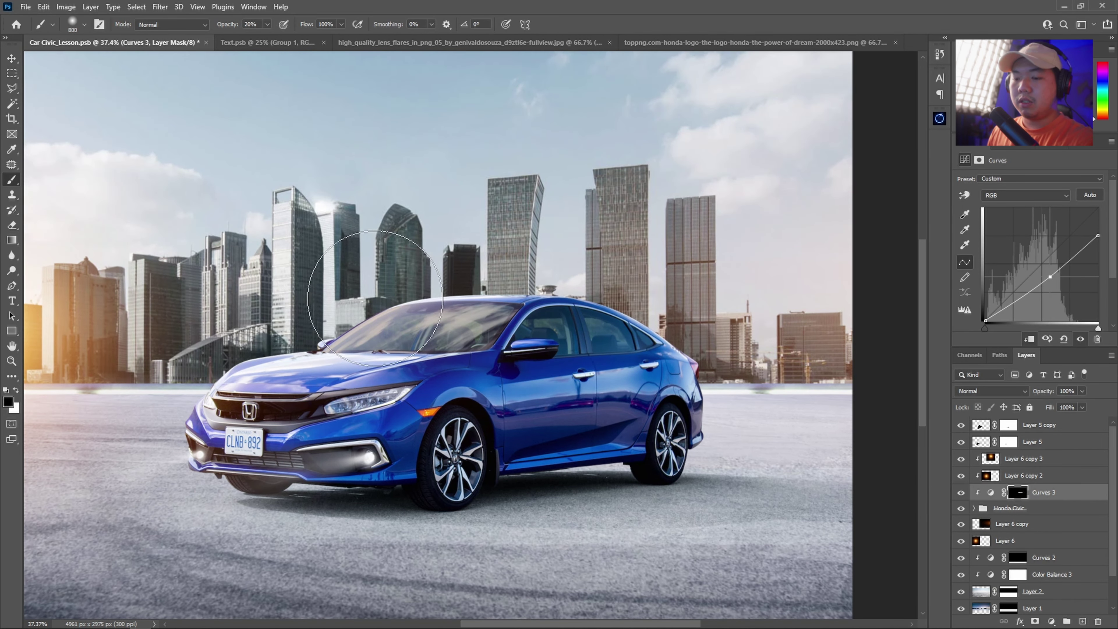
key(3)
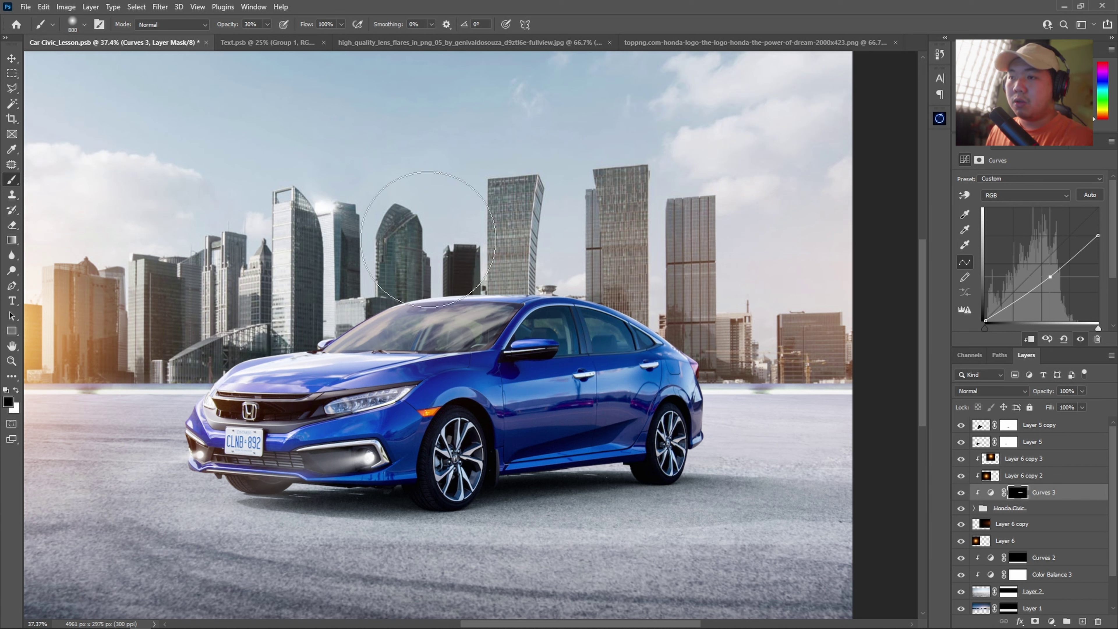
key(bracketleft)
key(bracketleft)
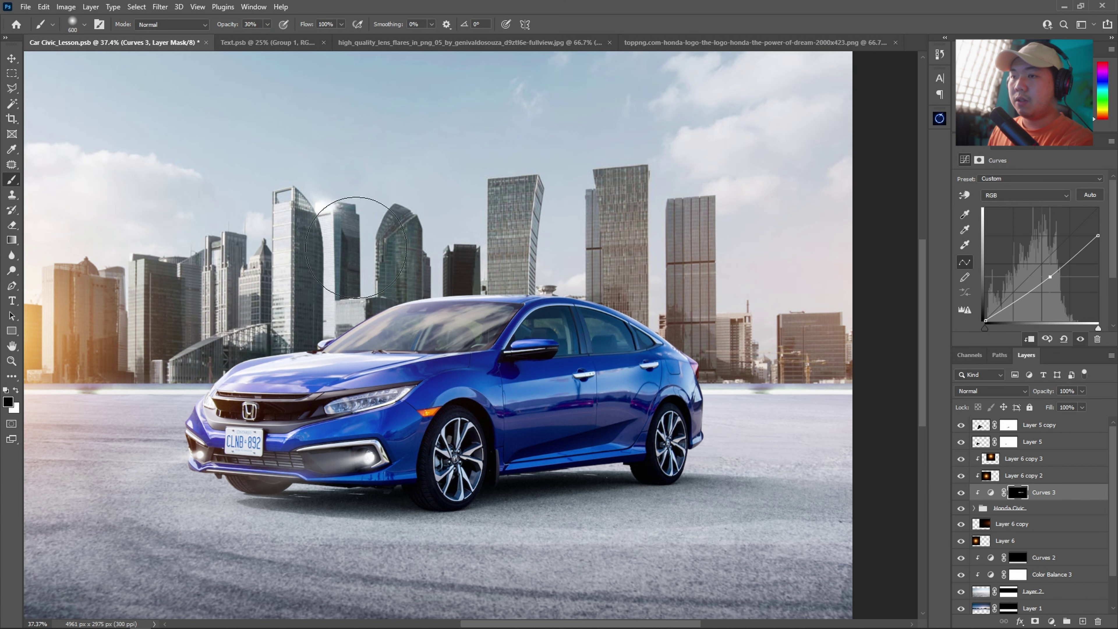
right_click(373, 240)
drag(472, 293, 394, 305)
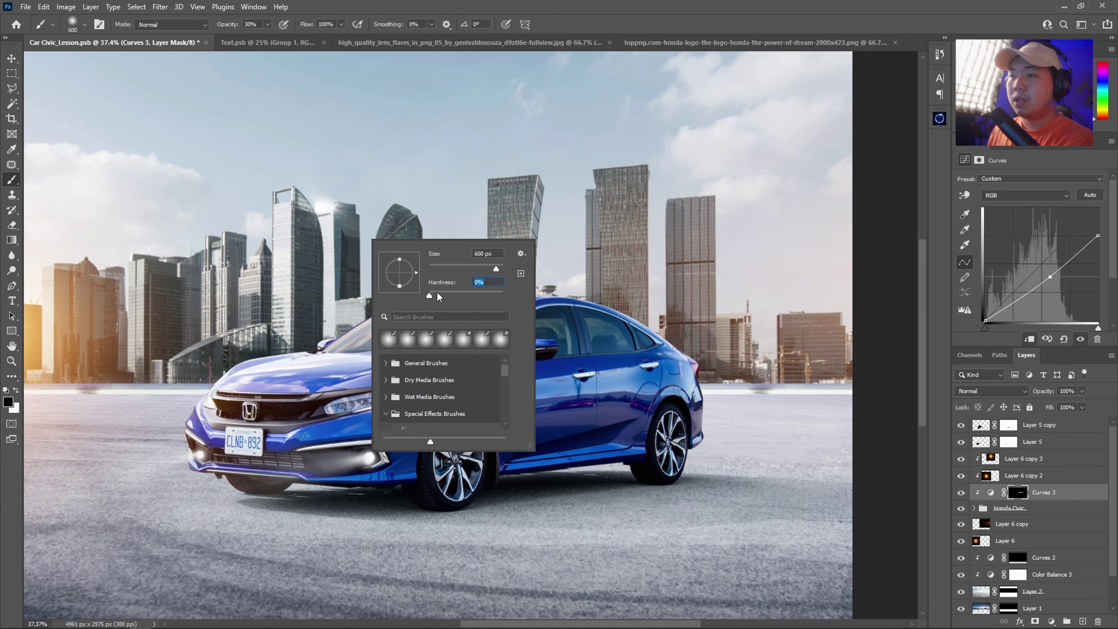
click(502, 287)
drag(502, 295, 392, 304)
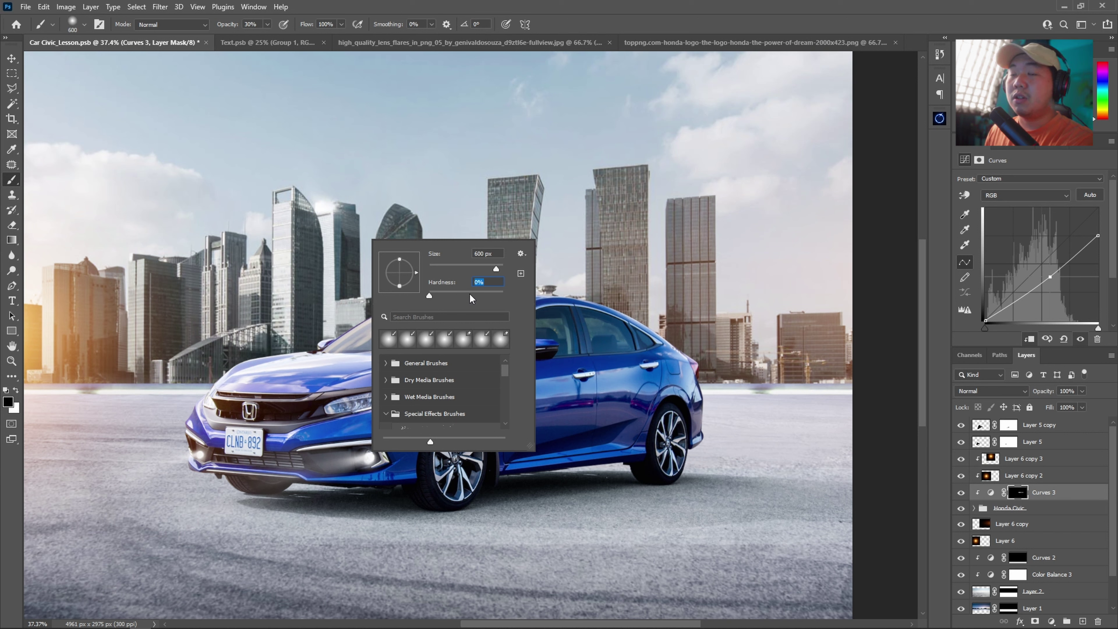
click(257, 272)
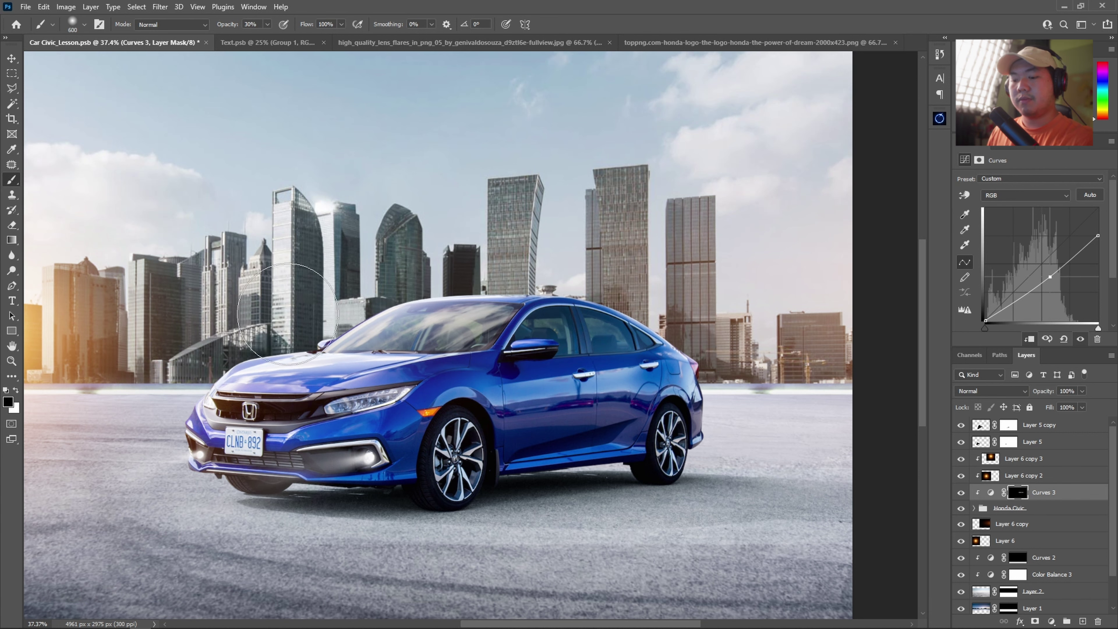
Zoom and pan around the car to review the darkened windows.
key(v)
scroll(390, 294, down, 5)
scroll(484, 326, up, 2)
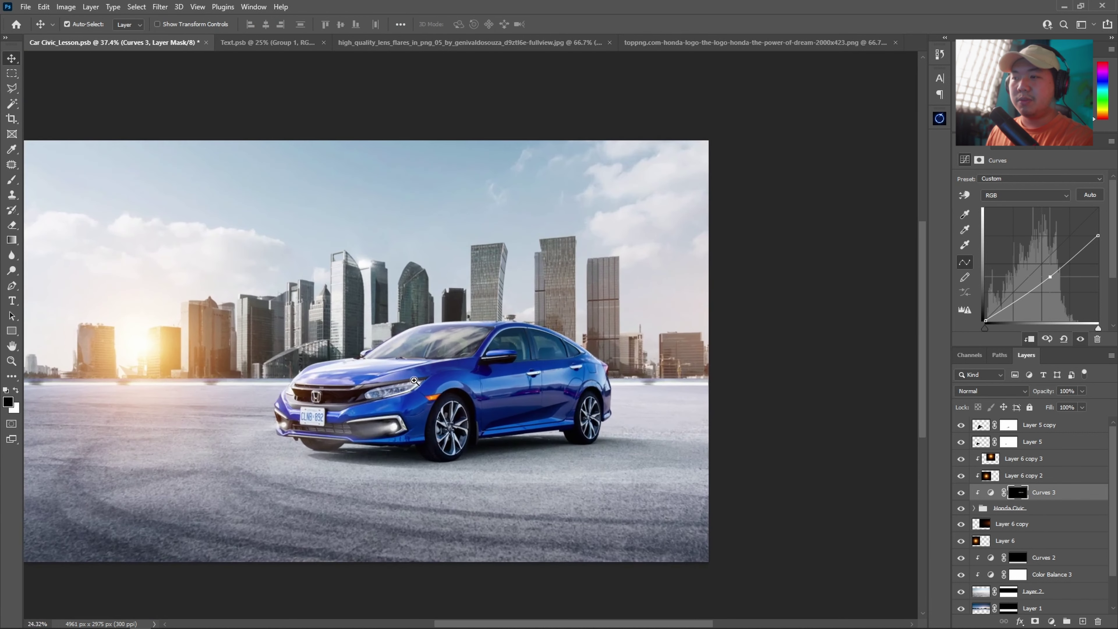
drag(530, 339, 540, 335)
scroll(539, 336, down, 1)
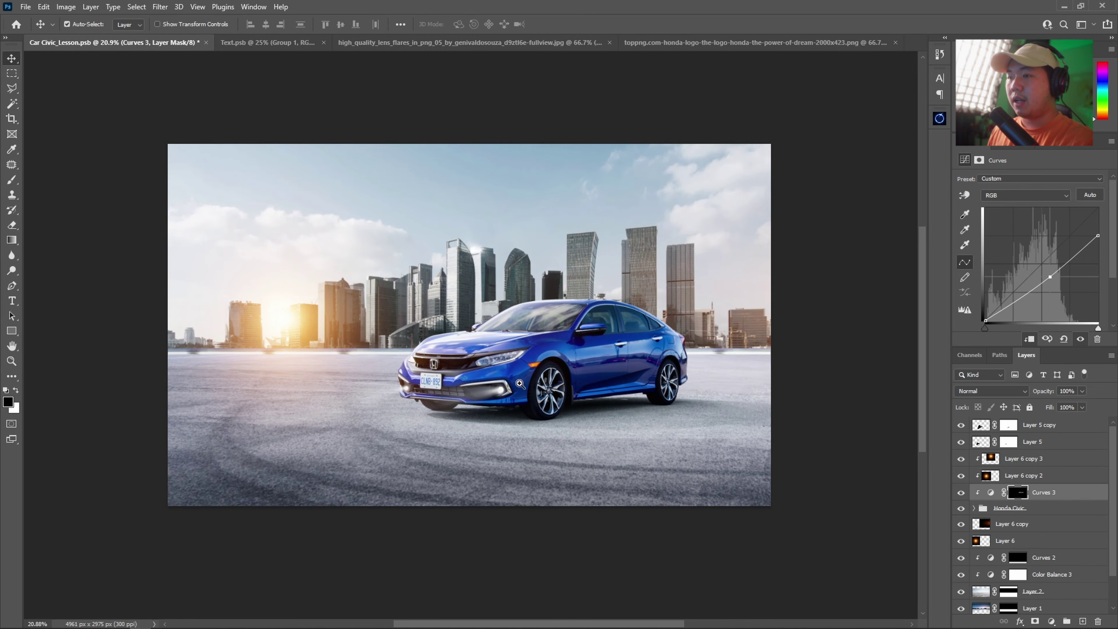
scroll(540, 380, up, 3)
drag(539, 380, 451, 335)
scroll(440, 309, up, 2)
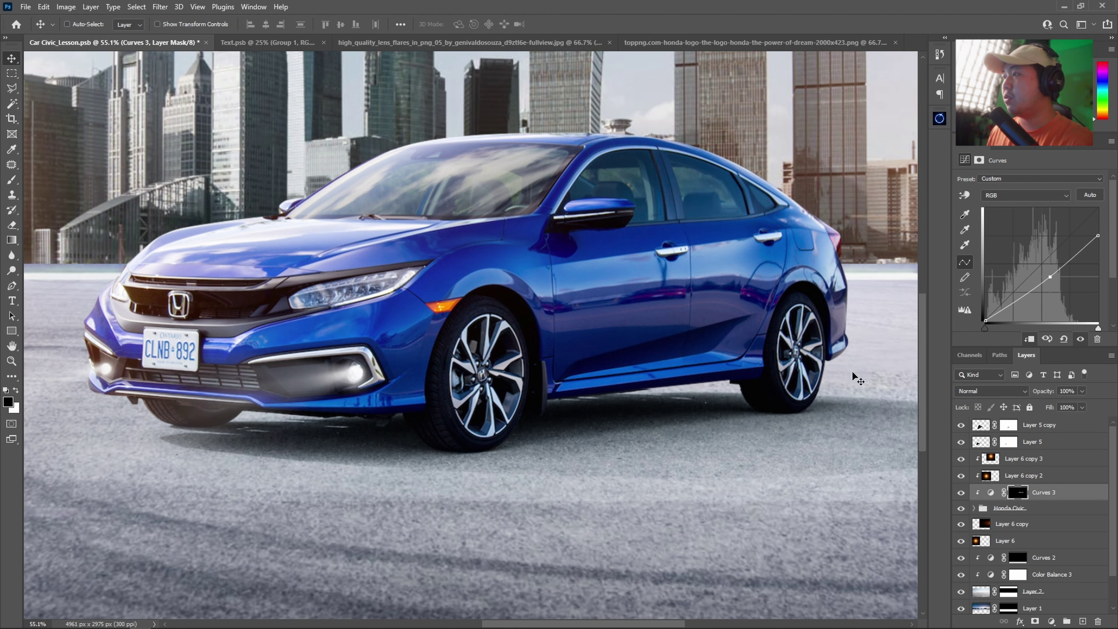
Close the Curves properties panel and reposition the view around the car.
click(1112, 143)
click(1017, 286)
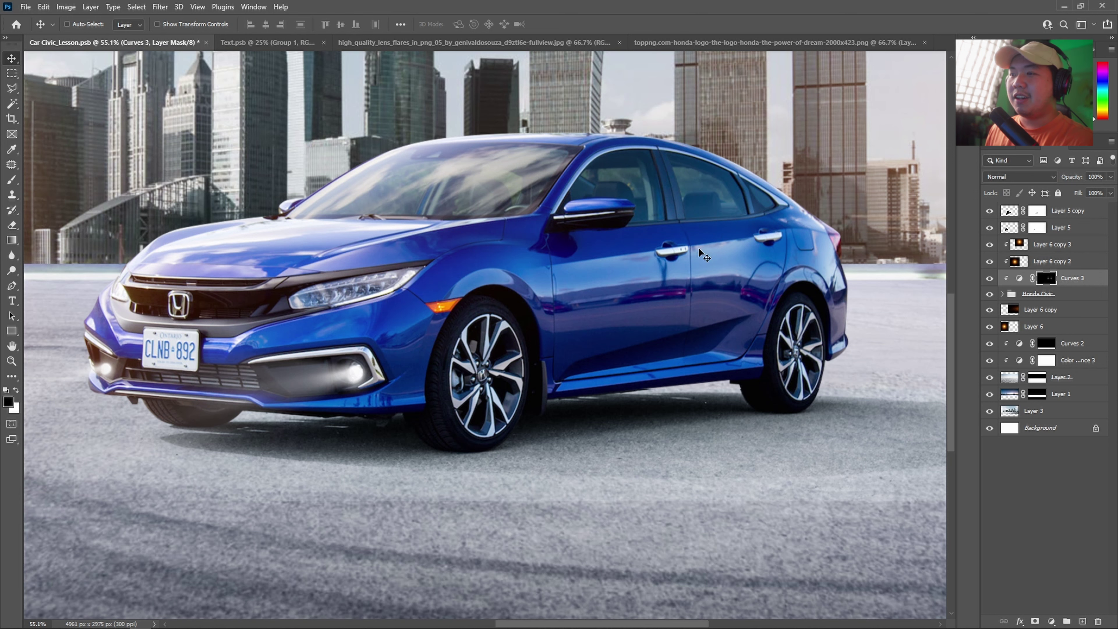
scroll(476, 314, down, 4)
drag(475, 314, 555, 360)
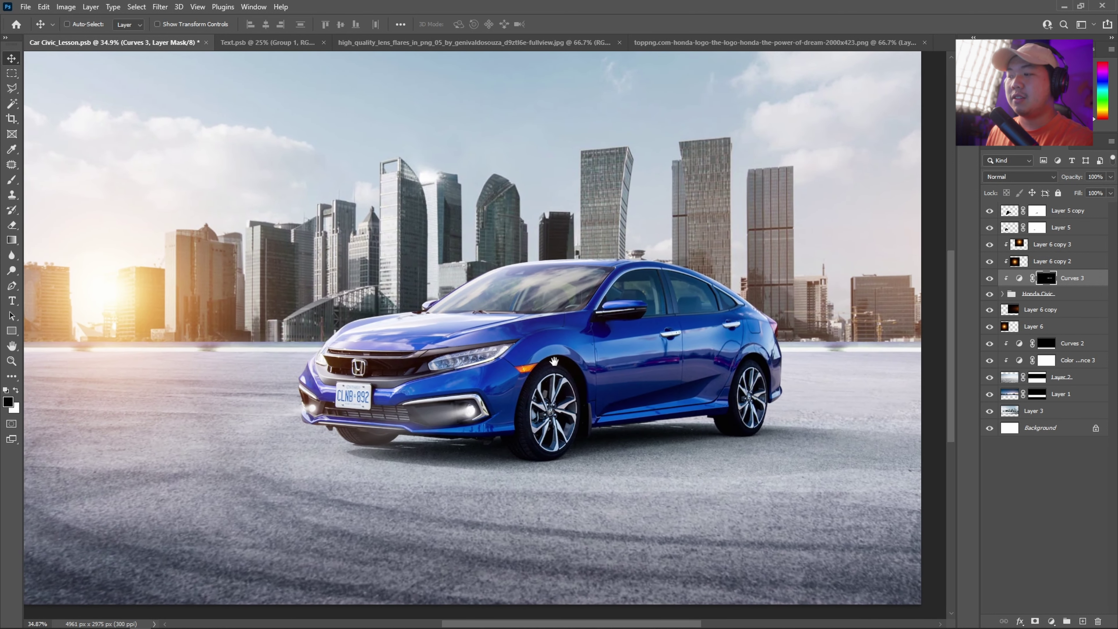
scroll(603, 324, down, 2)
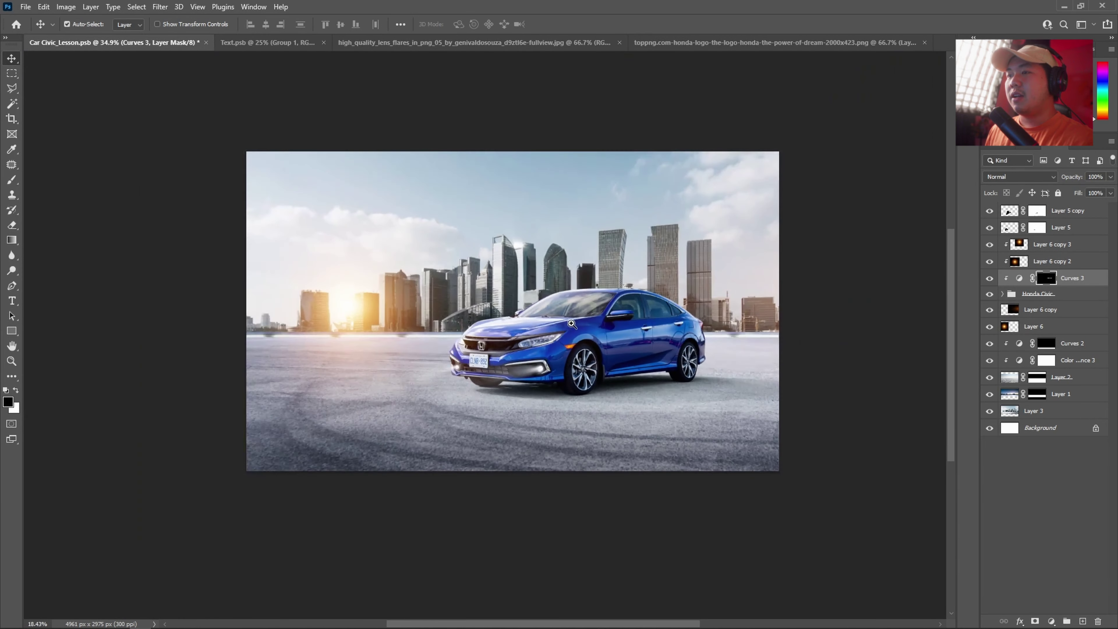
scroll(572, 330, up, 5)
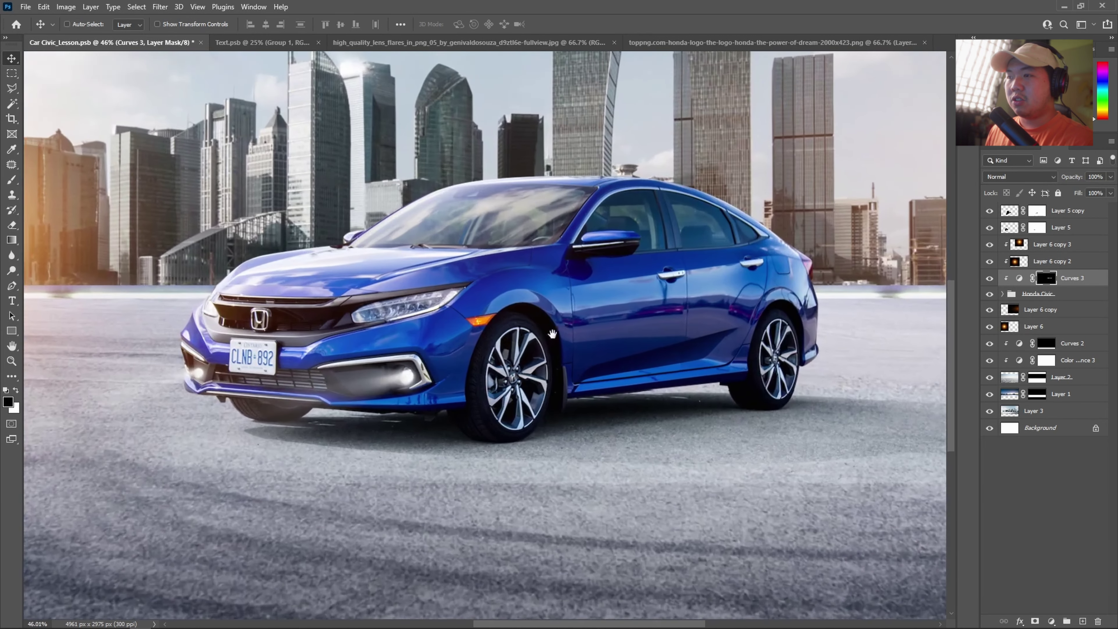
drag(552, 335, 559, 355)
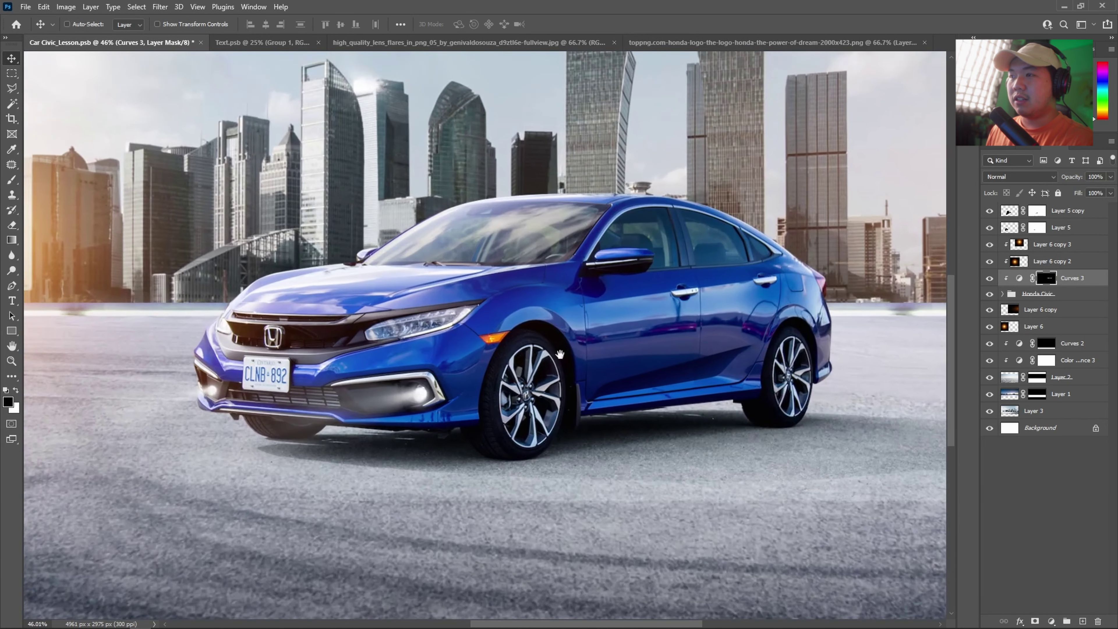
drag(493, 334, 464, 336)
On Layer 5 copy, dismiss the Oniric update notice and generate a glow preview (radius 20, threshold 0.25).
click(1057, 213)
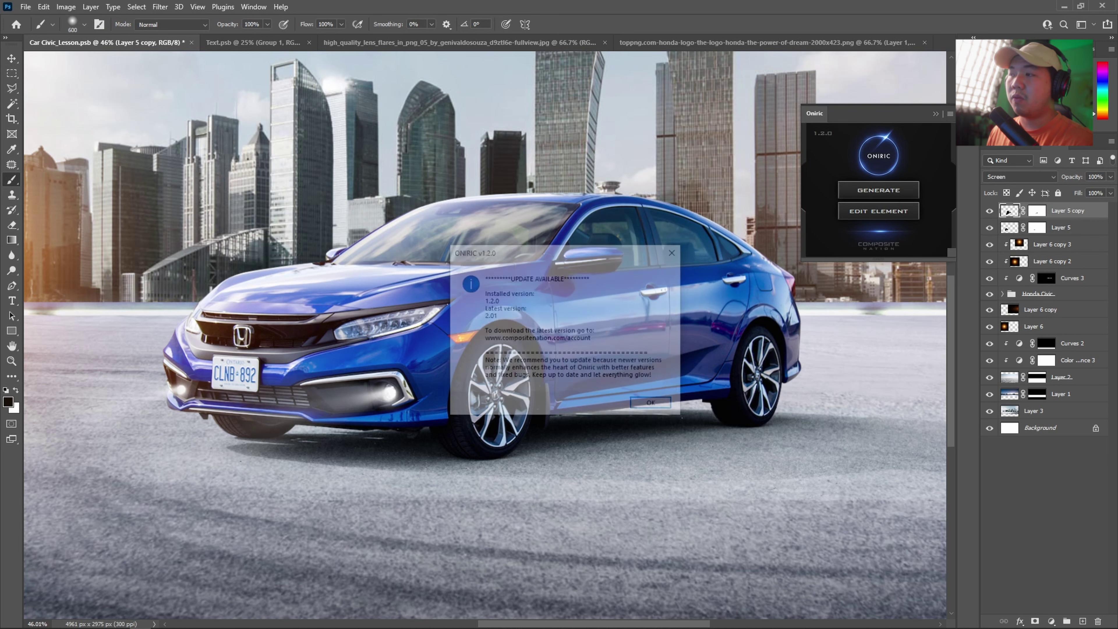
click(671, 253)
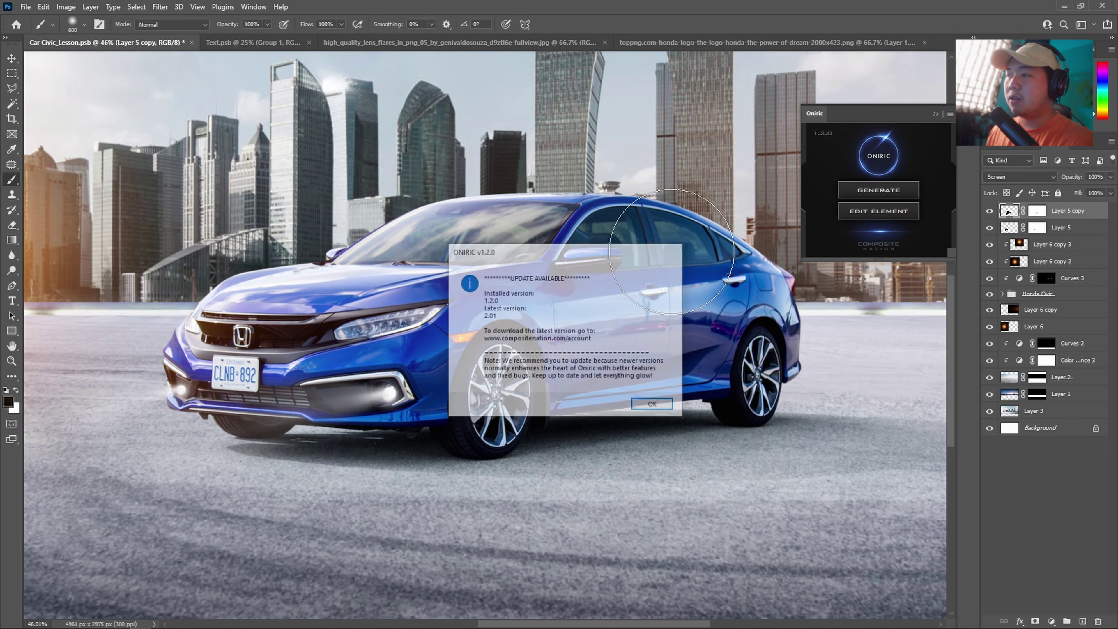
click(888, 191)
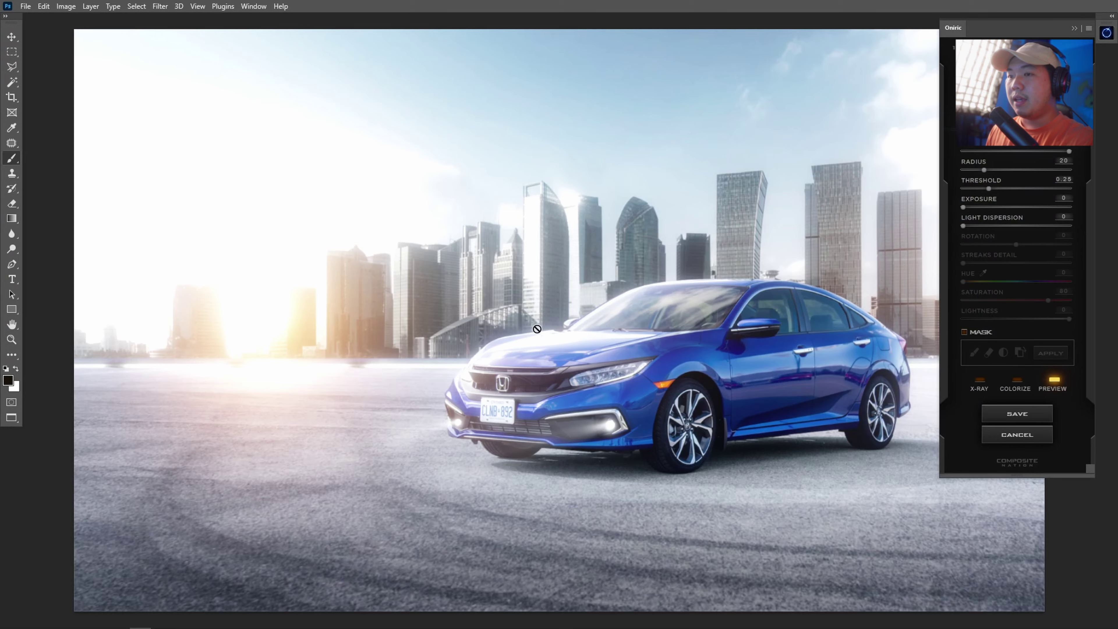
drag(535, 340, 488, 328)
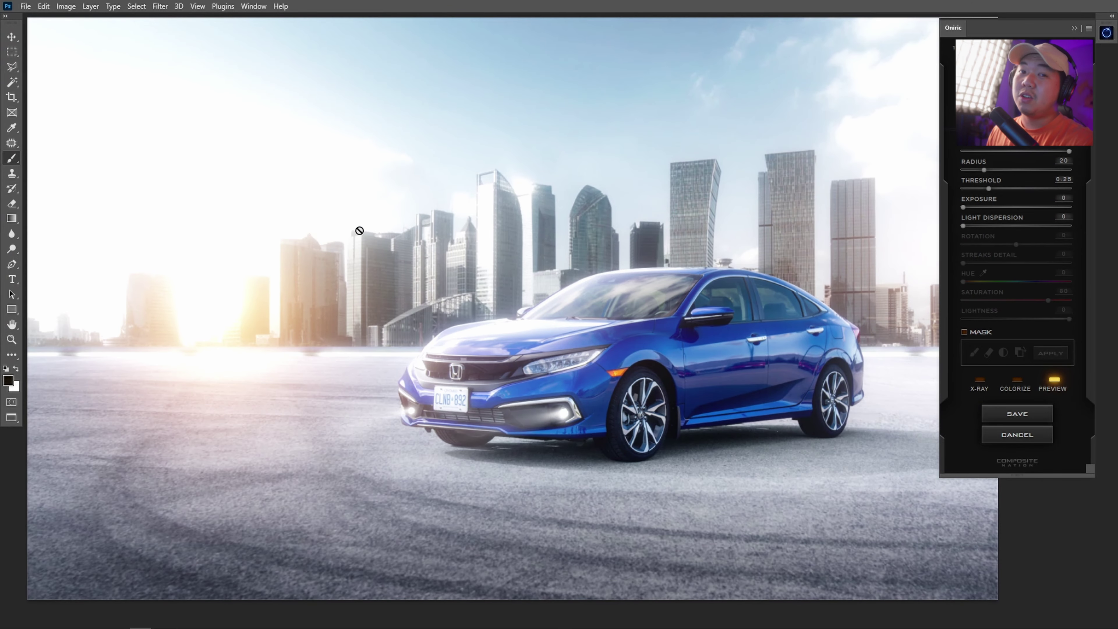
Enable the Oniric mask and paint it over the headlight, front corner and rear taillight.
click(974, 335)
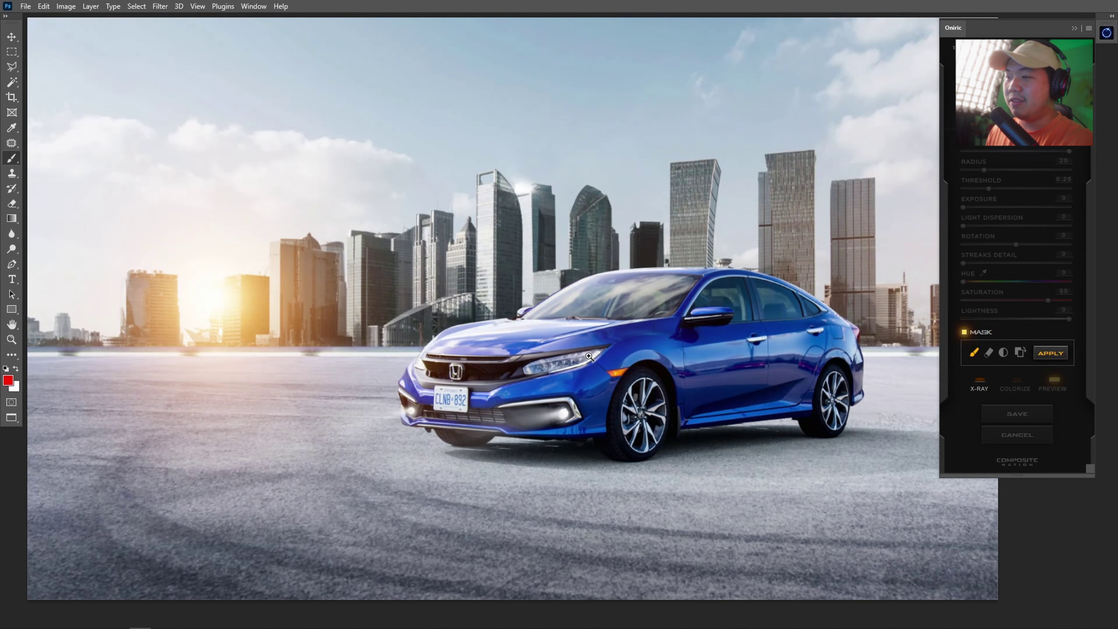
scroll(615, 357, up, 3)
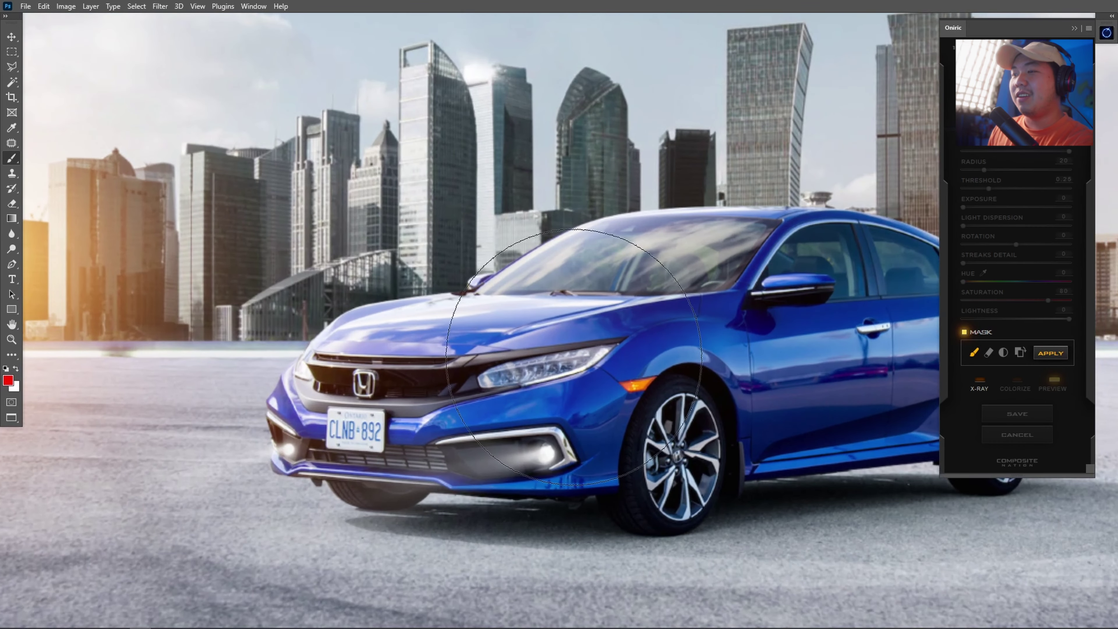
drag(611, 349, 487, 384)
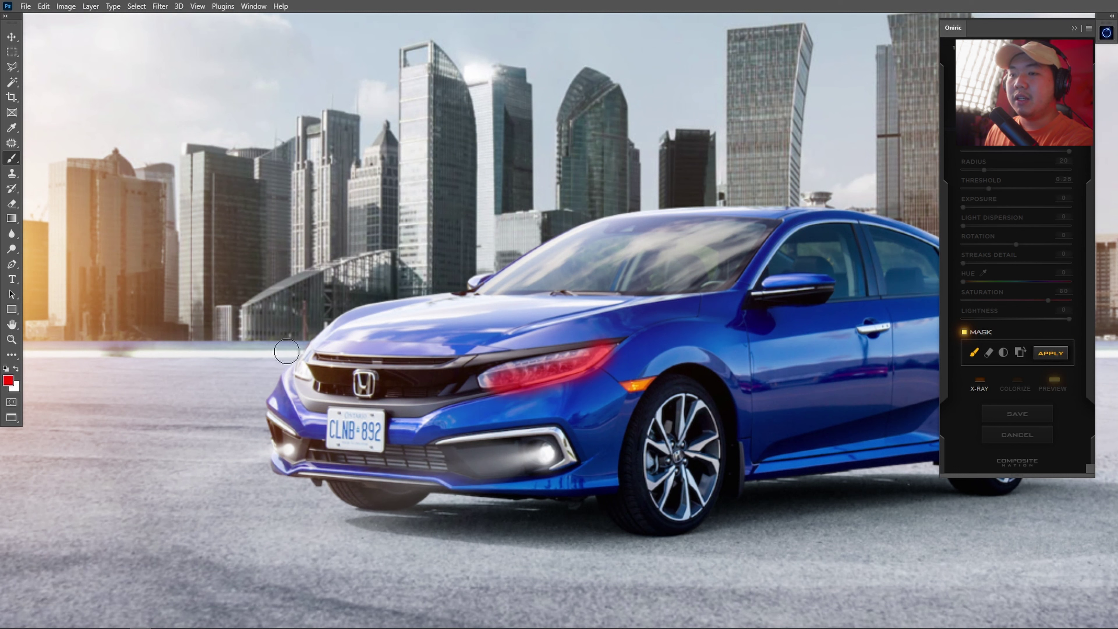
drag(295, 361, 328, 337)
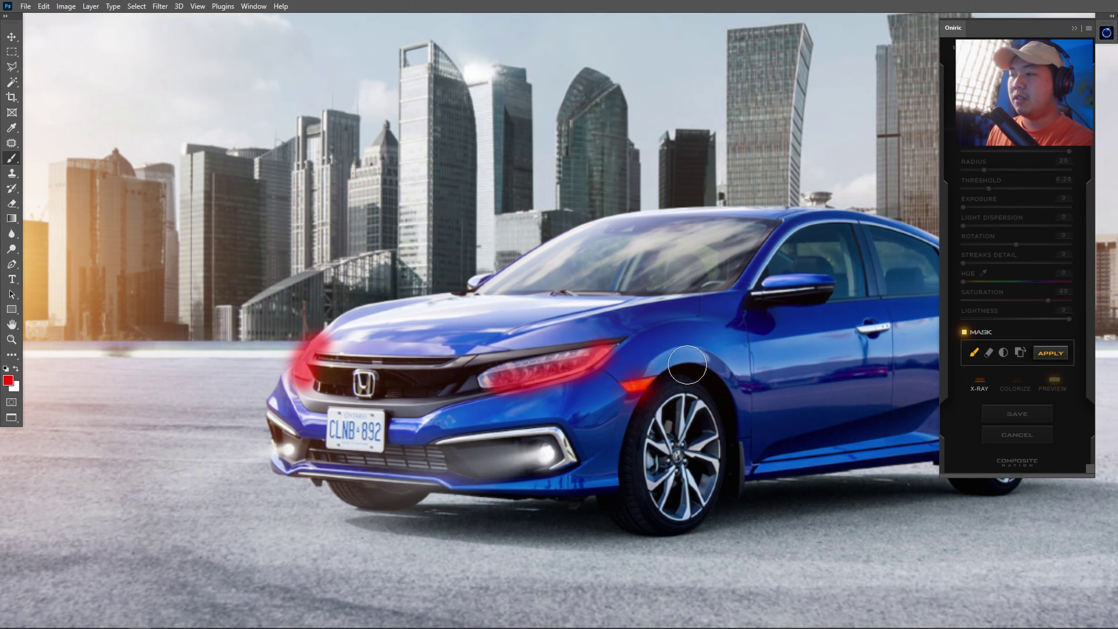
scroll(731, 347, right, 5)
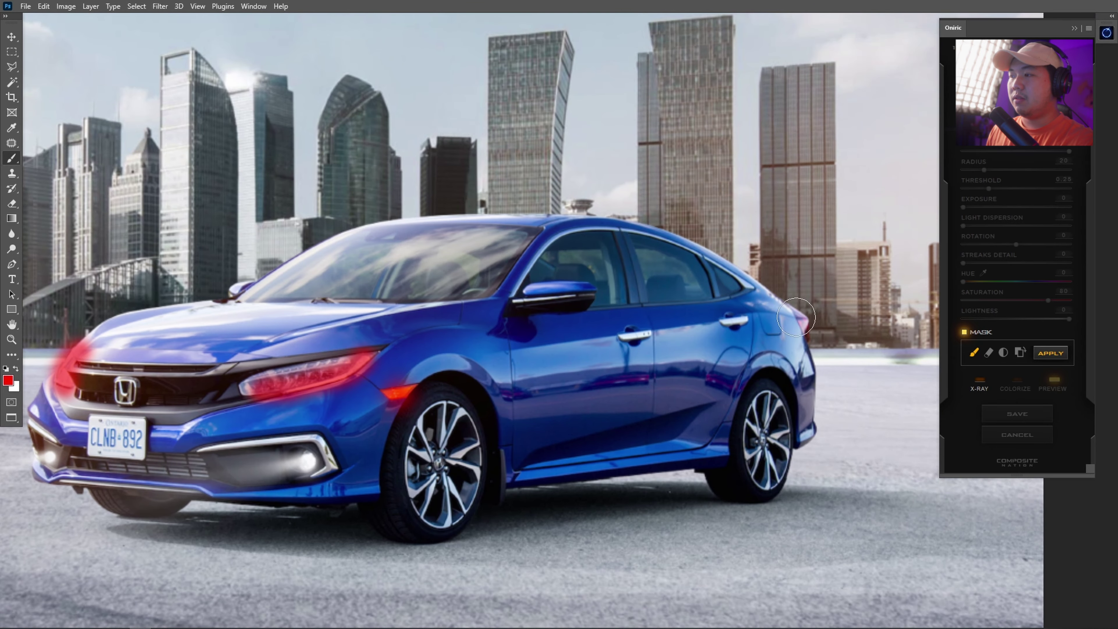
drag(795, 308, 810, 345)
drag(320, 305, 435, 306)
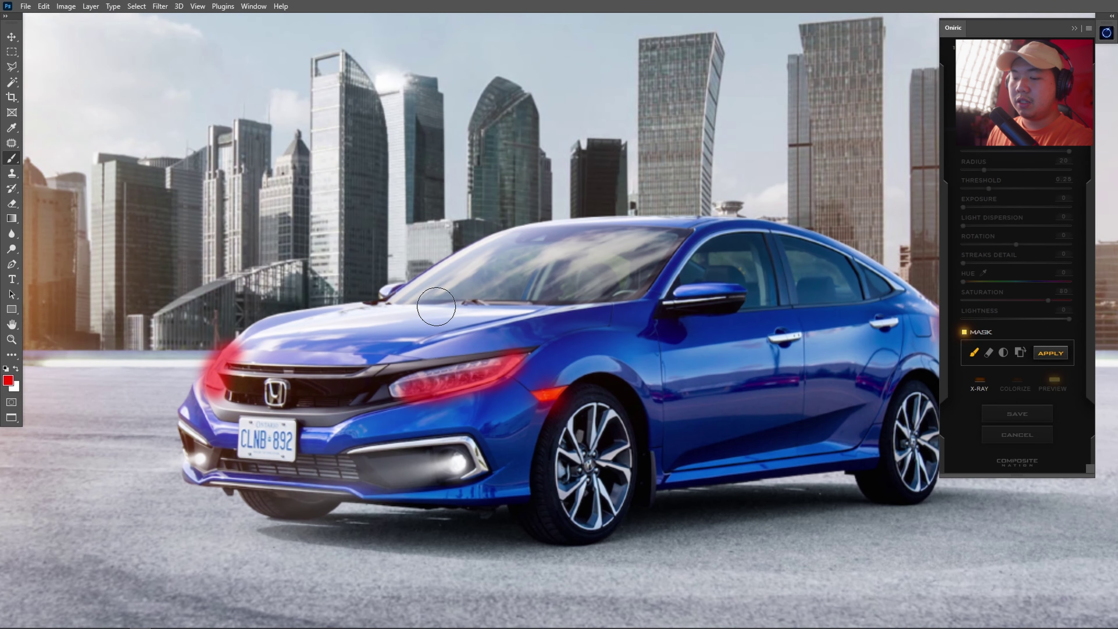
With a larger brush, mask the windshield, hood and buildings, then apply the mask and preview it in X-RAY.
key(bracketright)
key(bracketright)
key(bracketright)
key(bracketright)
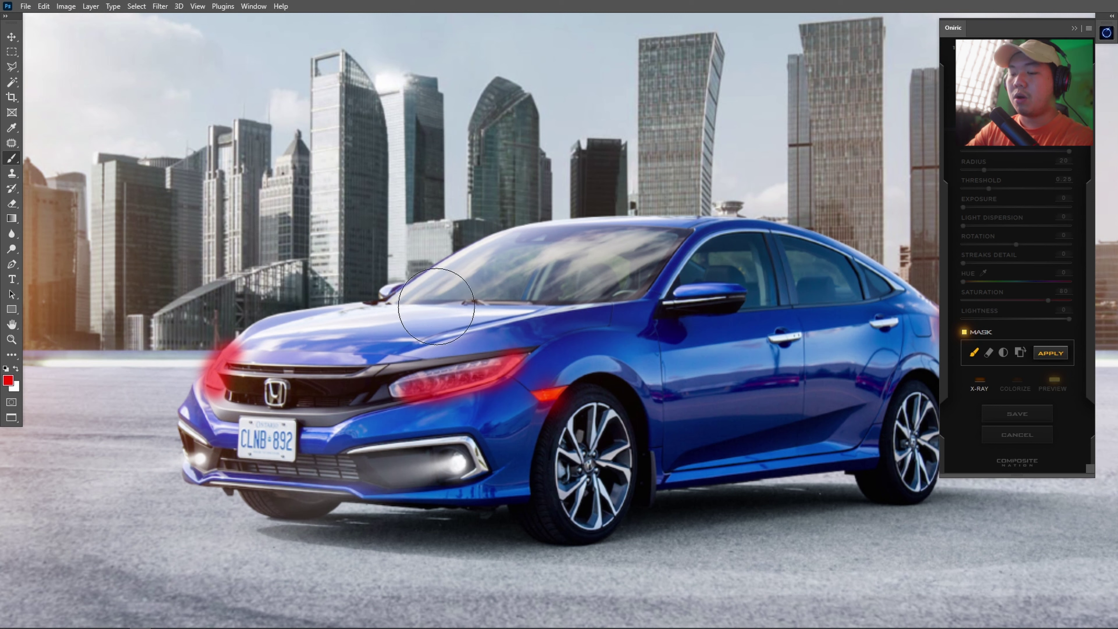
key(bracketright)
key(bracketright)
key(bracketright)
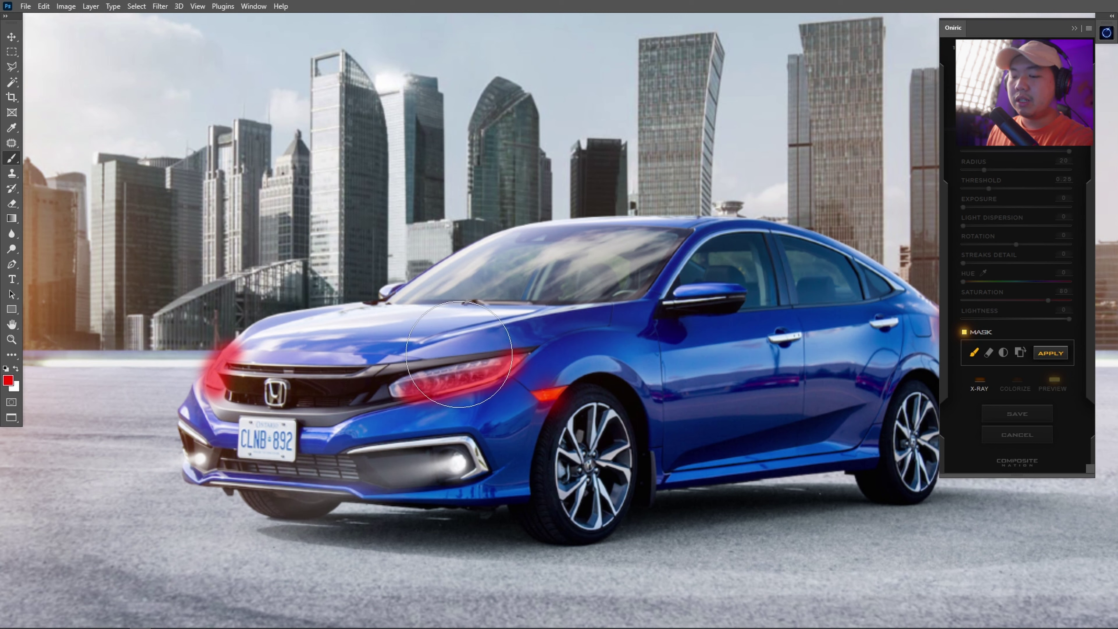
drag(459, 353, 625, 220)
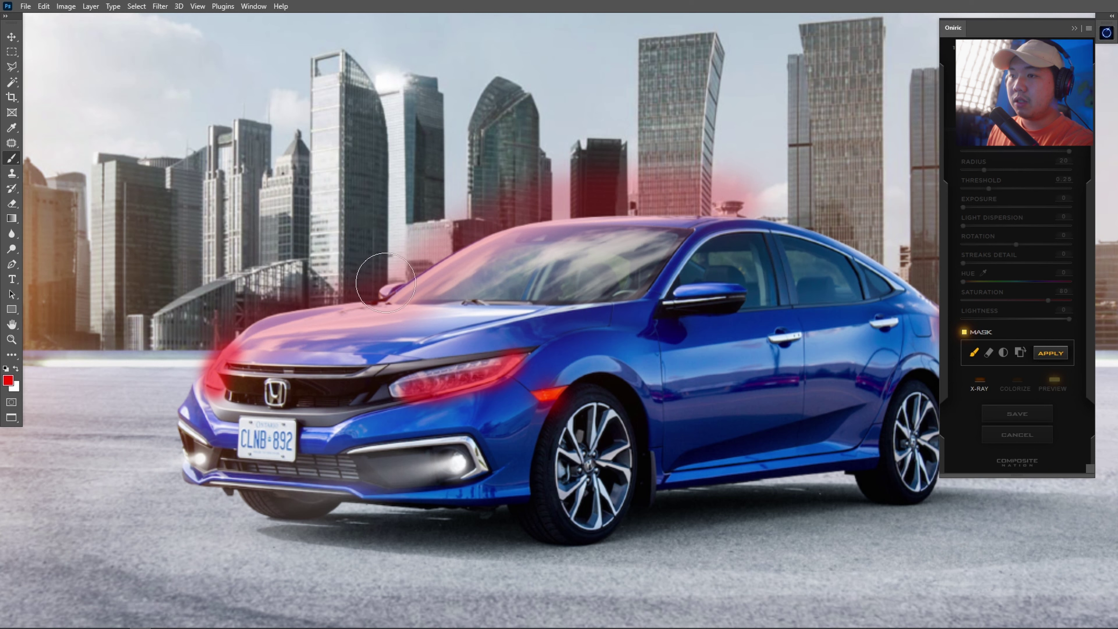
drag(365, 278, 233, 343)
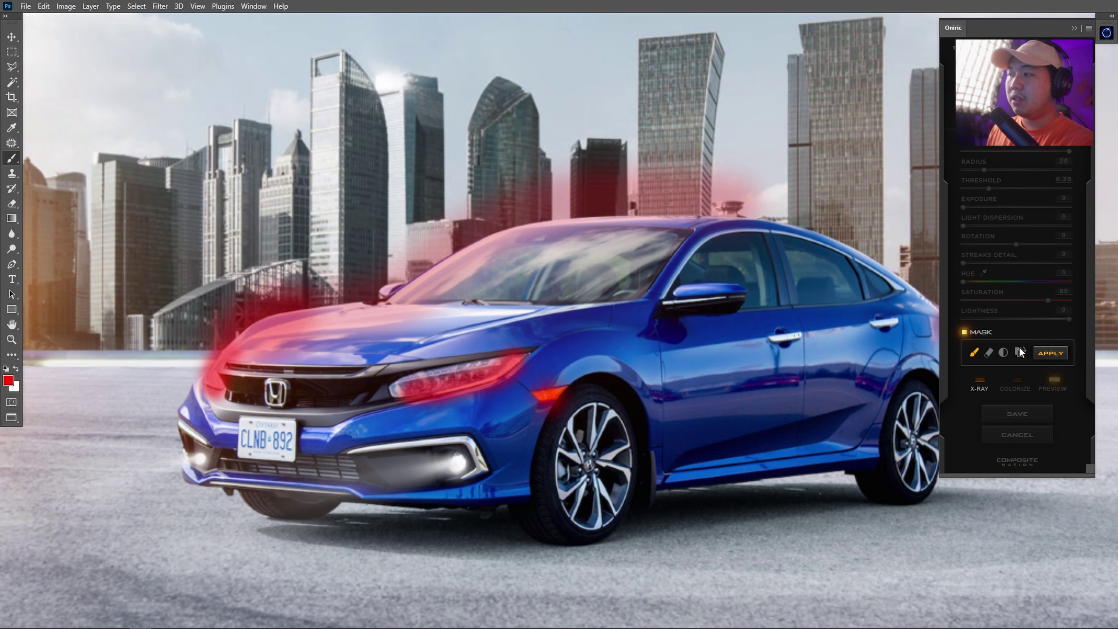
click(1050, 353)
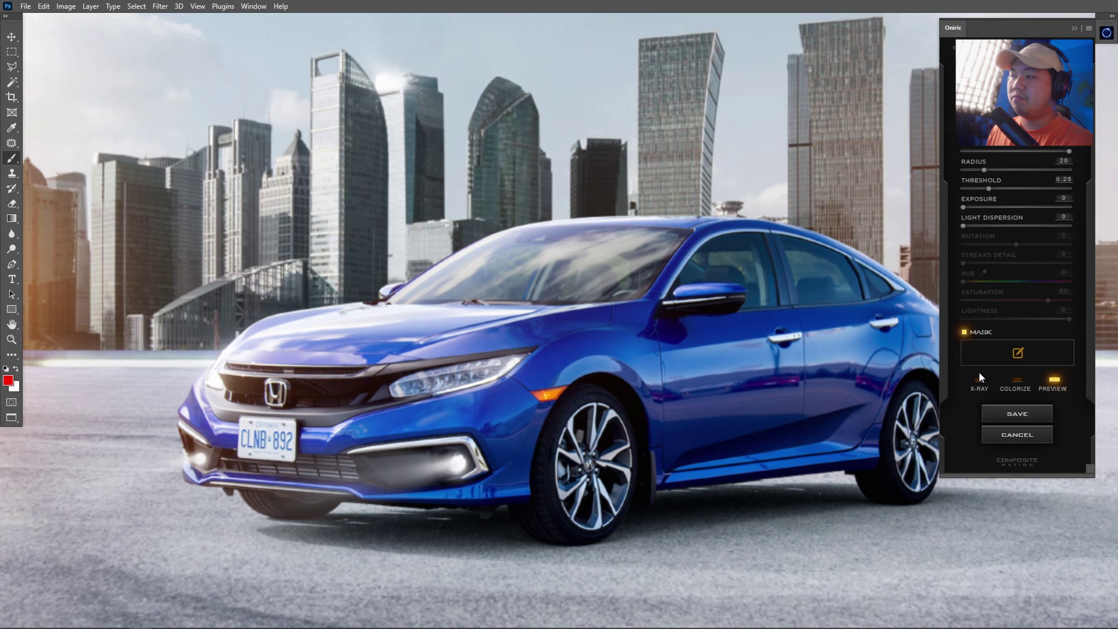
click(979, 383)
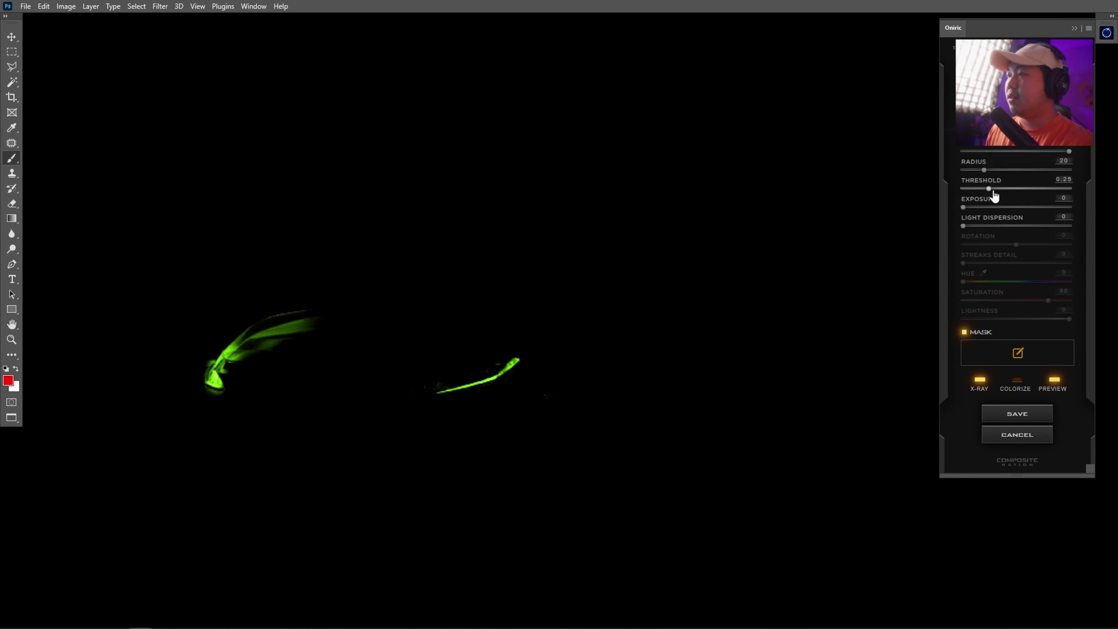
Raise the Oniric glow threshold to 0.41 and return to the full-colour preview.
drag(999, 193, 1009, 192)
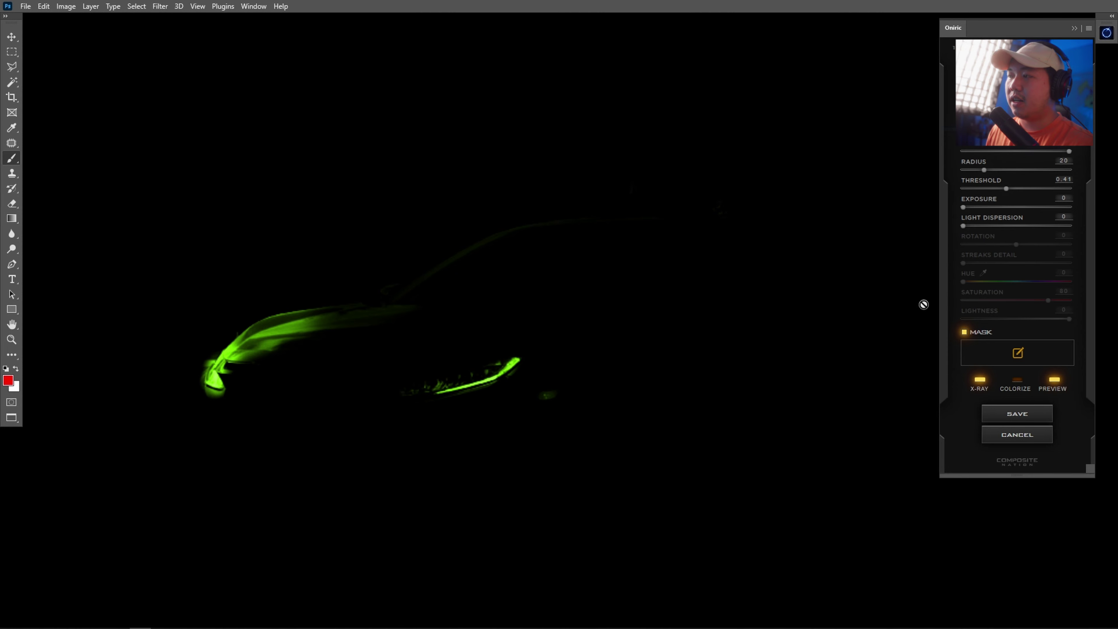
click(982, 388)
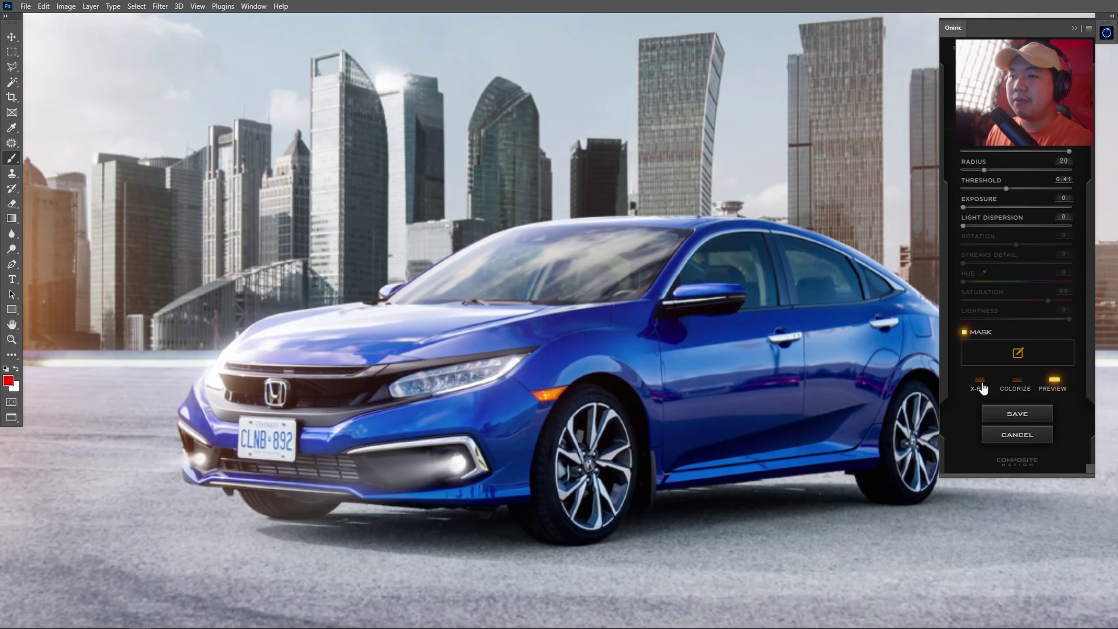
ctrl+alt+click(485, 289)
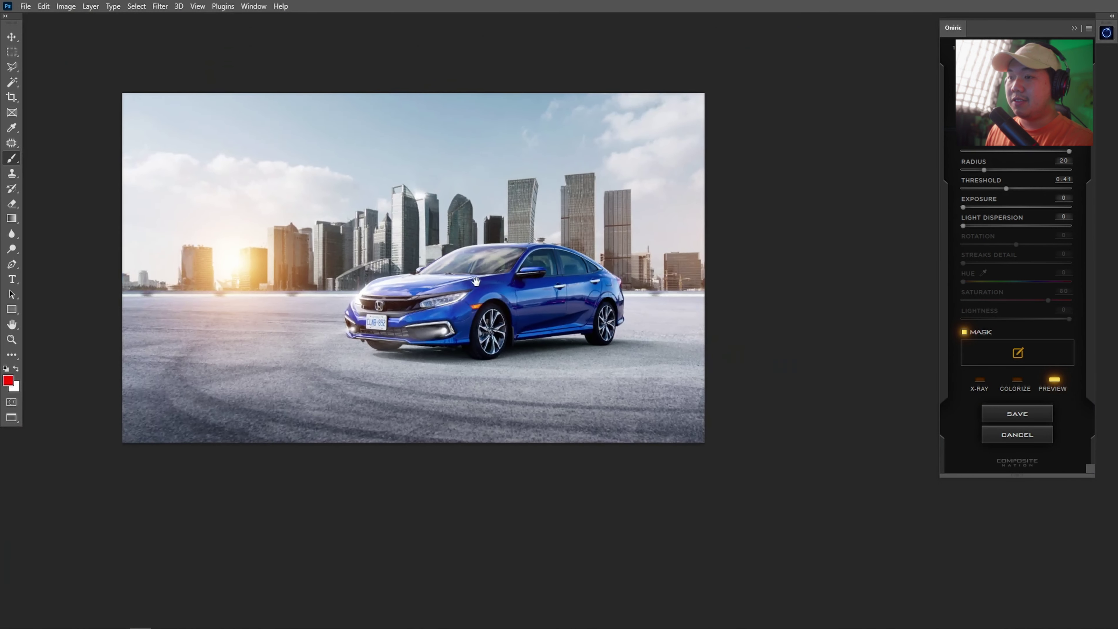
drag(482, 288, 509, 301)
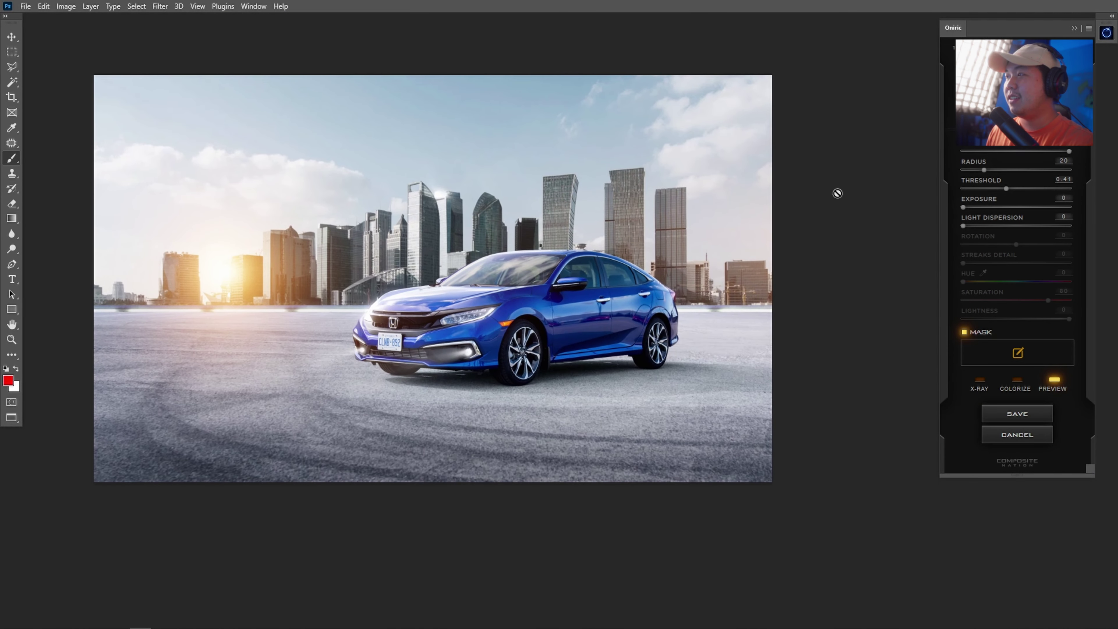
Set the glow exposure to 10 and zoom in to inspect the headlights.
click(967, 208)
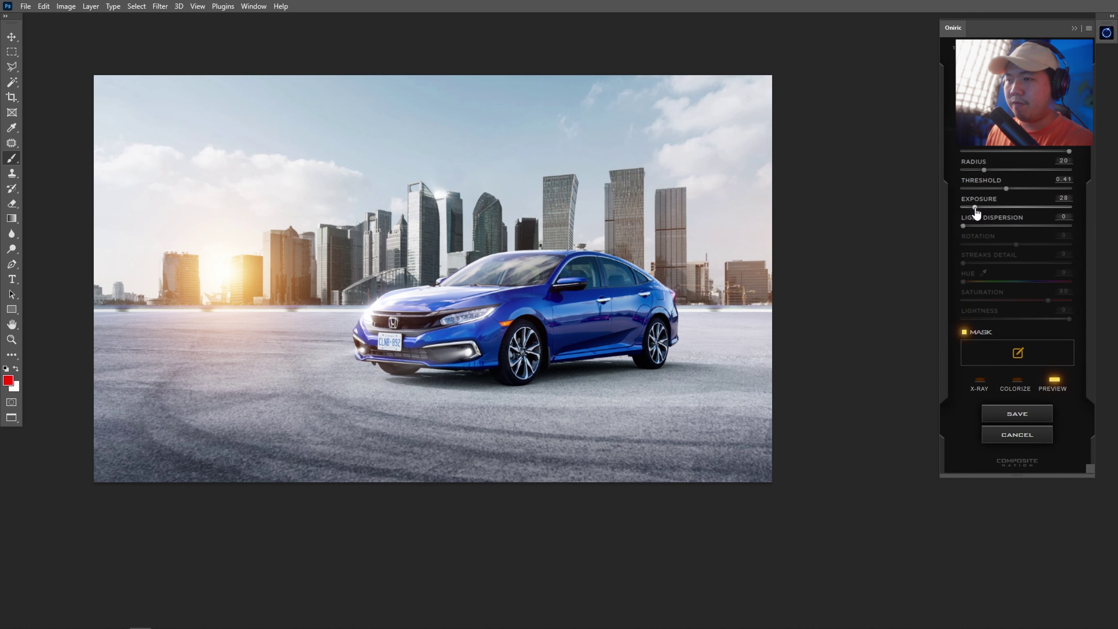
drag(971, 208, 969, 209)
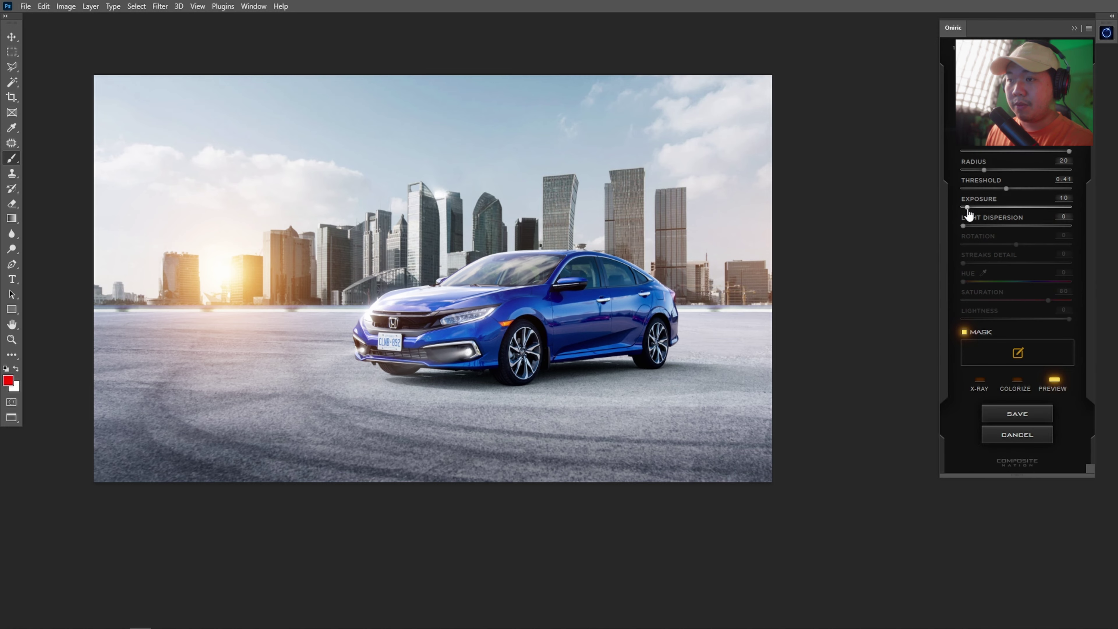
scroll(522, 287, up, 3)
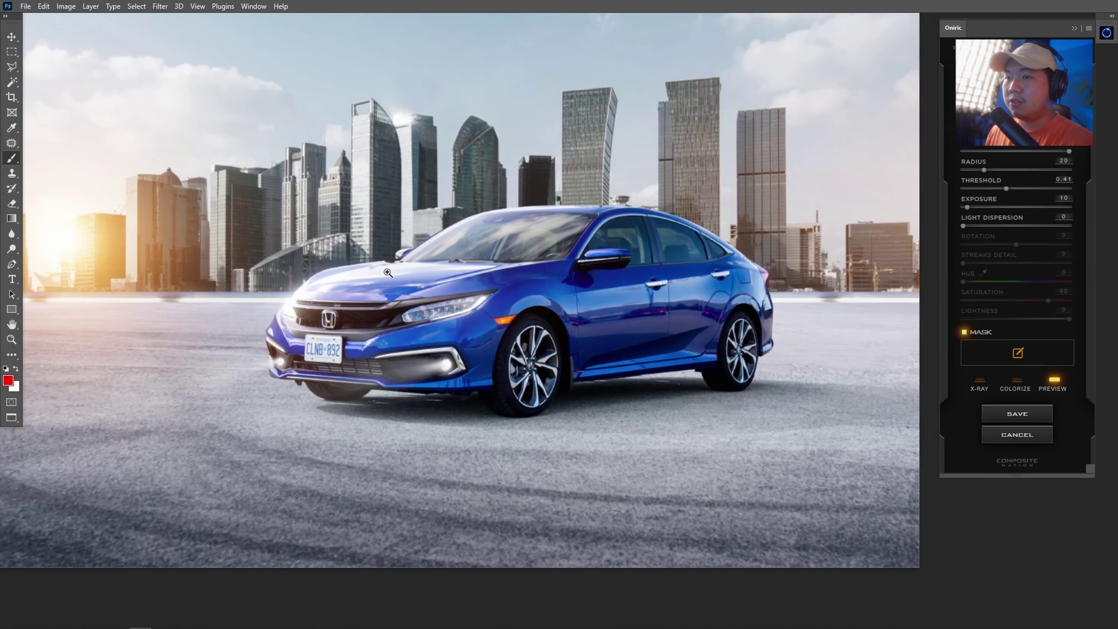
scroll(309, 291, up, 3)
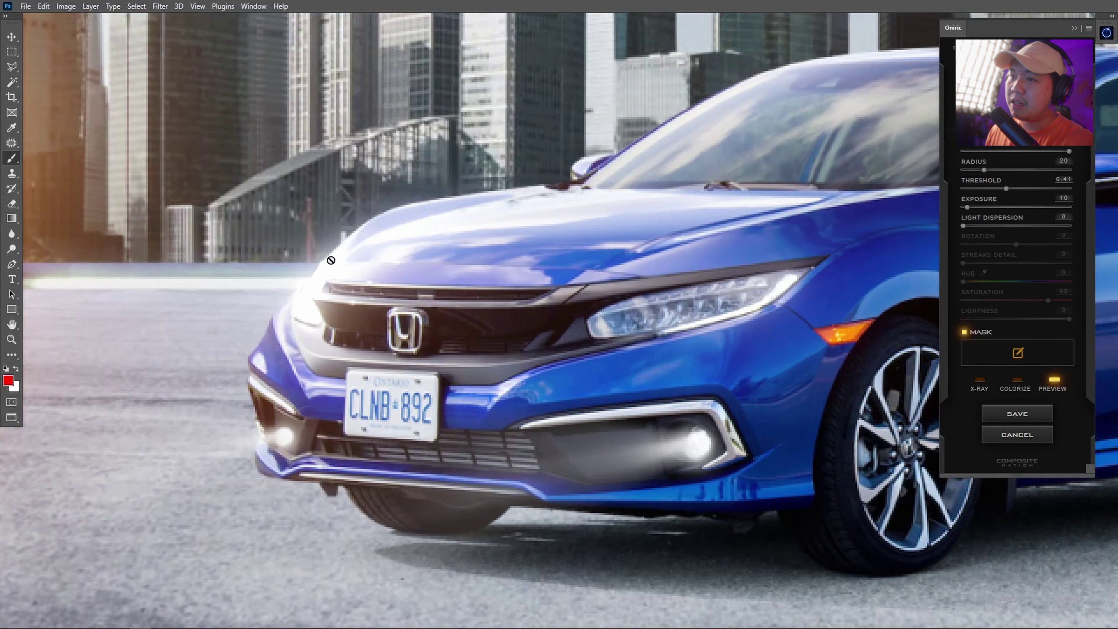
drag(479, 258, 367, 256)
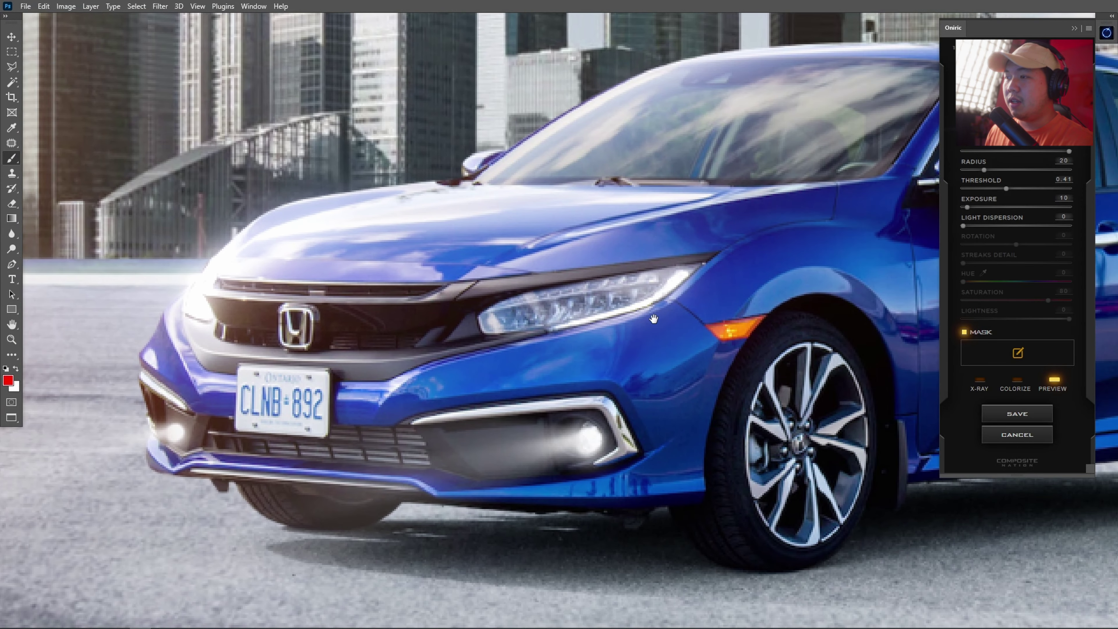
scroll(615, 312, down, 2)
scroll(496, 361, down, 3)
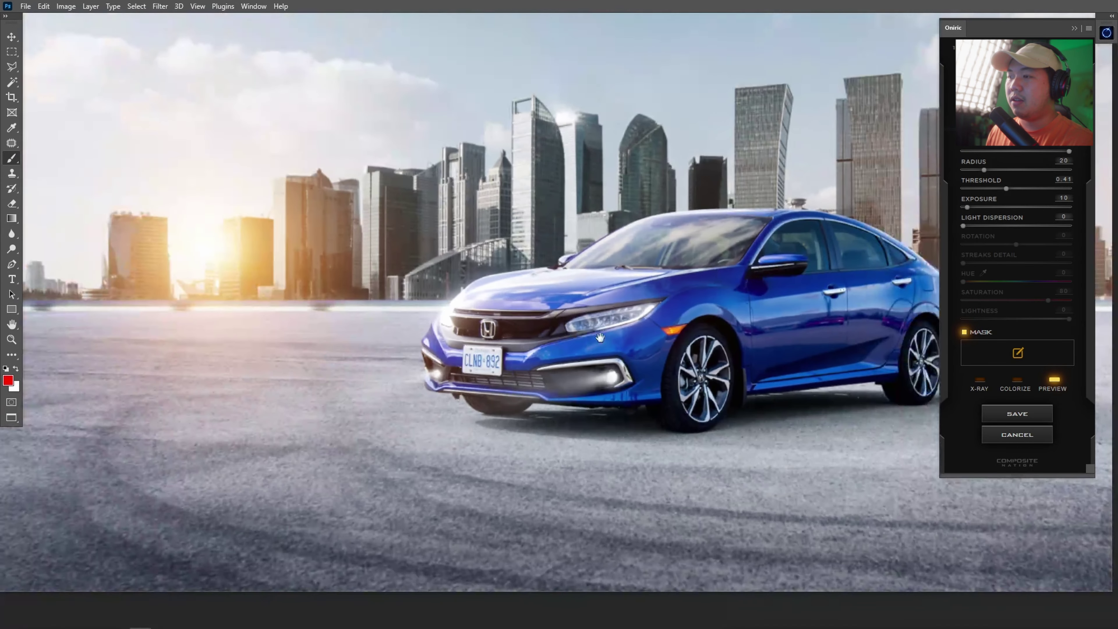
scroll(495, 362, right, 1)
scroll(512, 335, right, 1)
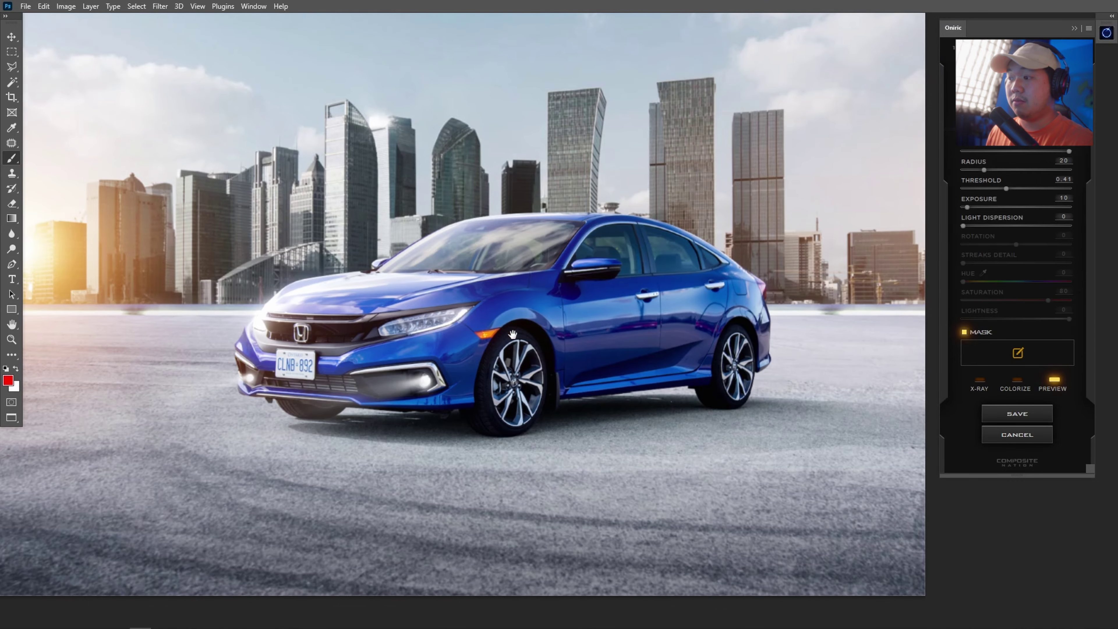
Save the Oniric glow as a new element named Light.
click(1037, 423)
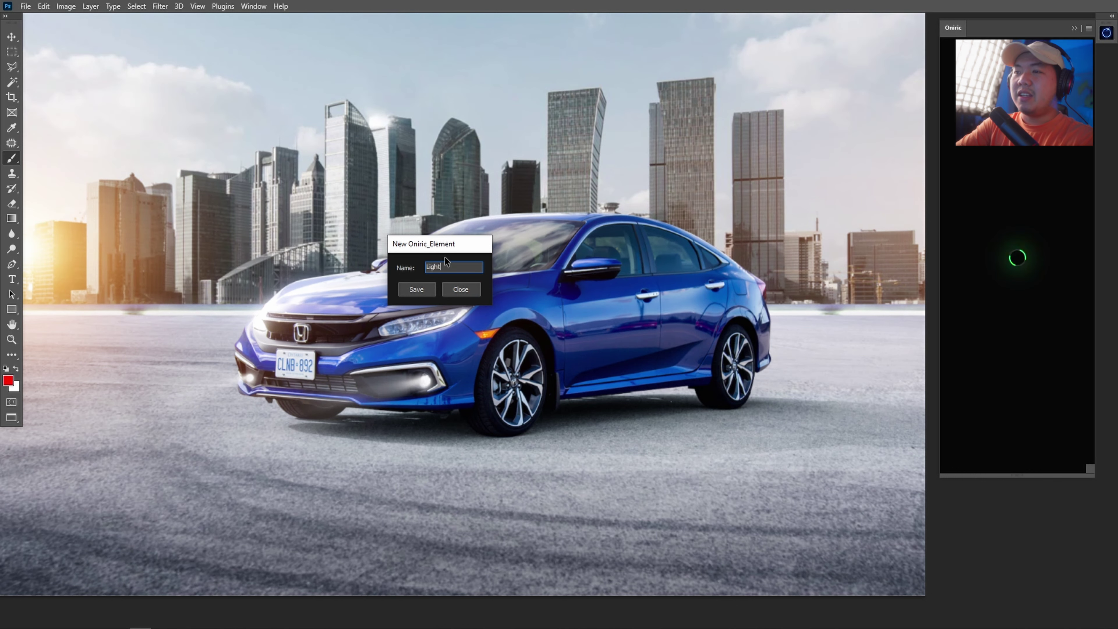
key(Return)
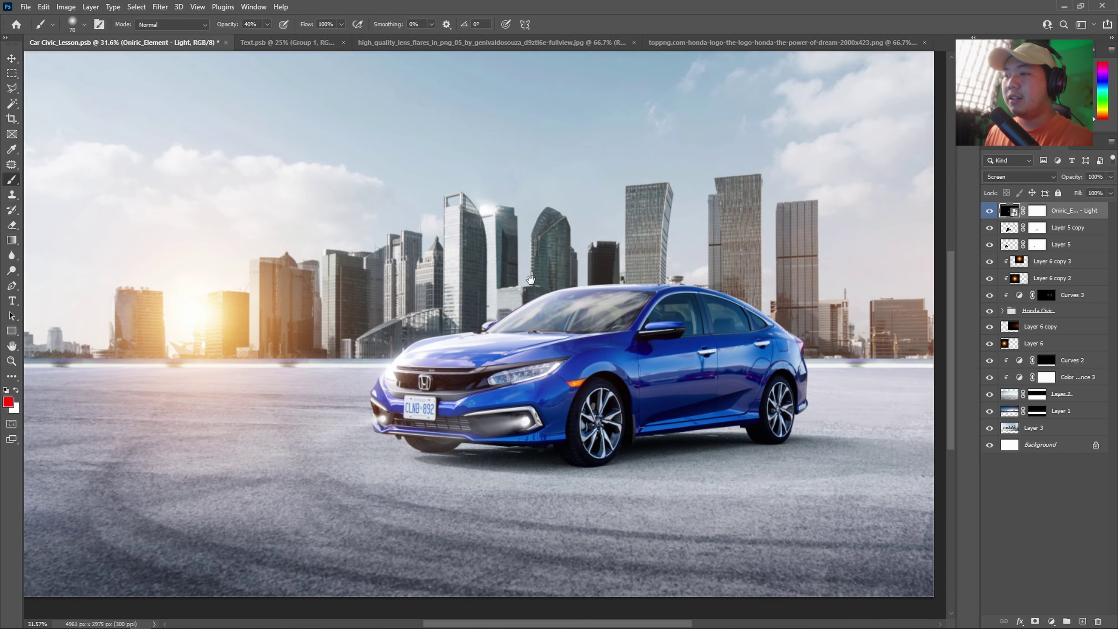
Toggle the Light layer's visibility to compare the glow, then zoom out on the scene.
key(v)
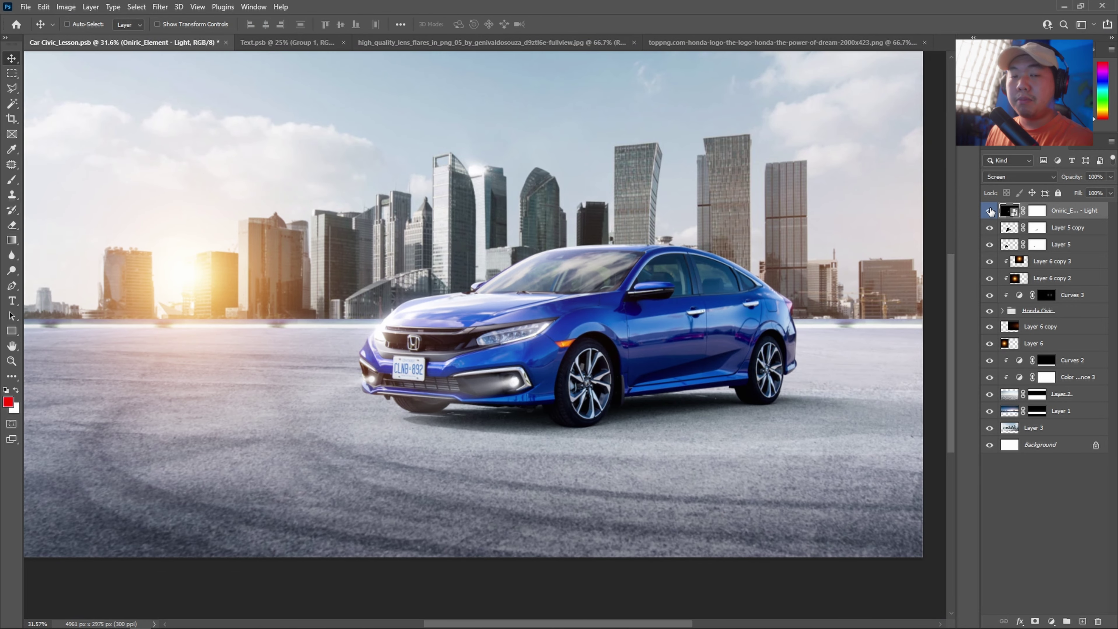
click(989, 211)
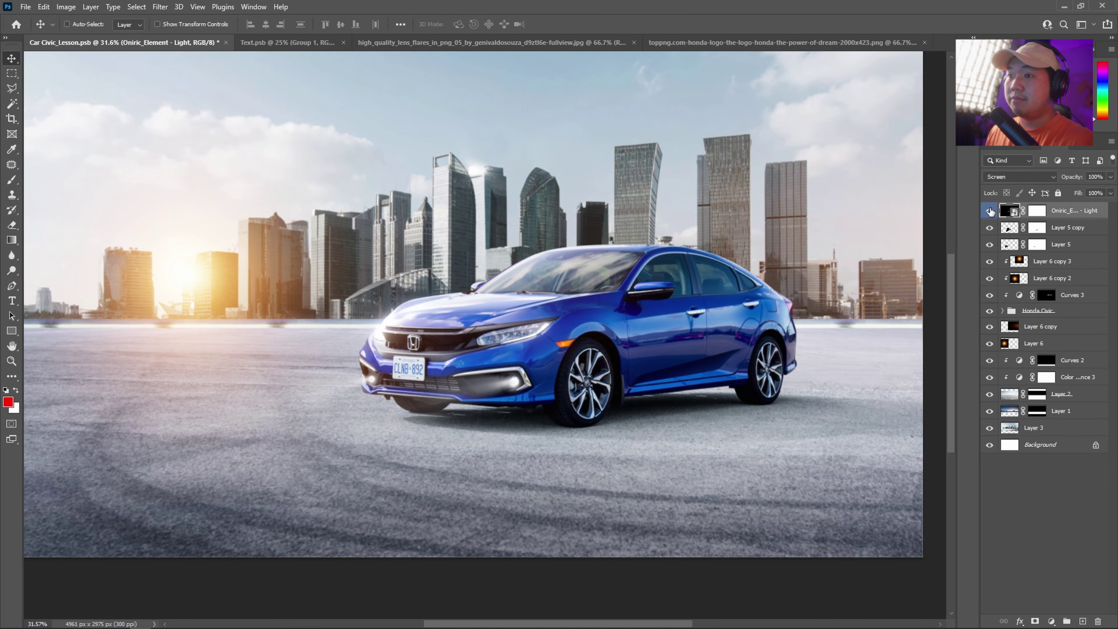
click(989, 211)
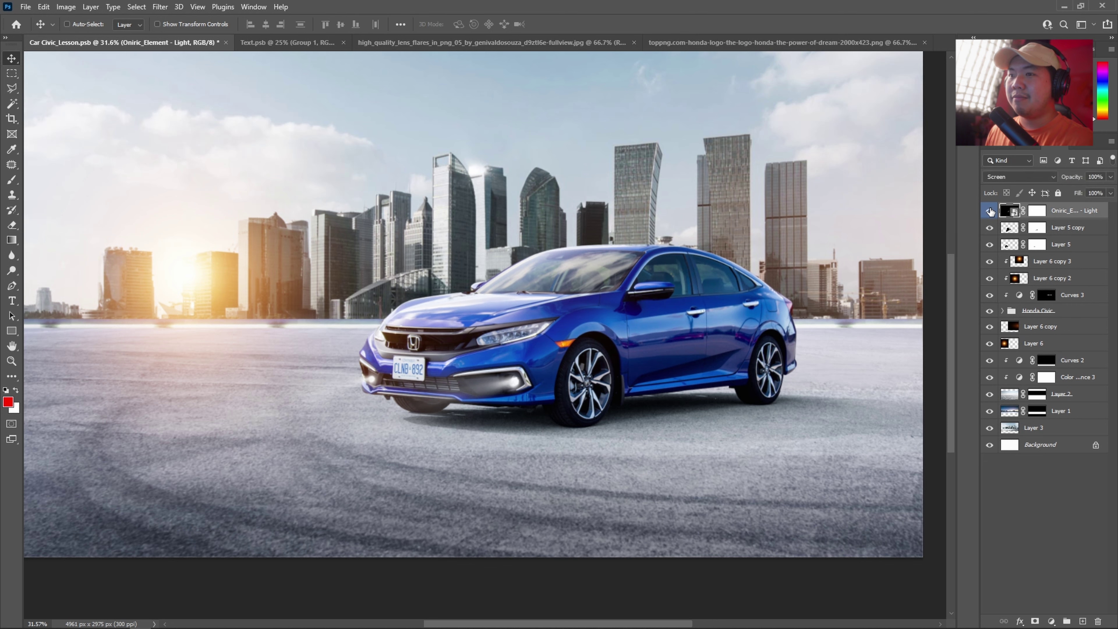
click(990, 211)
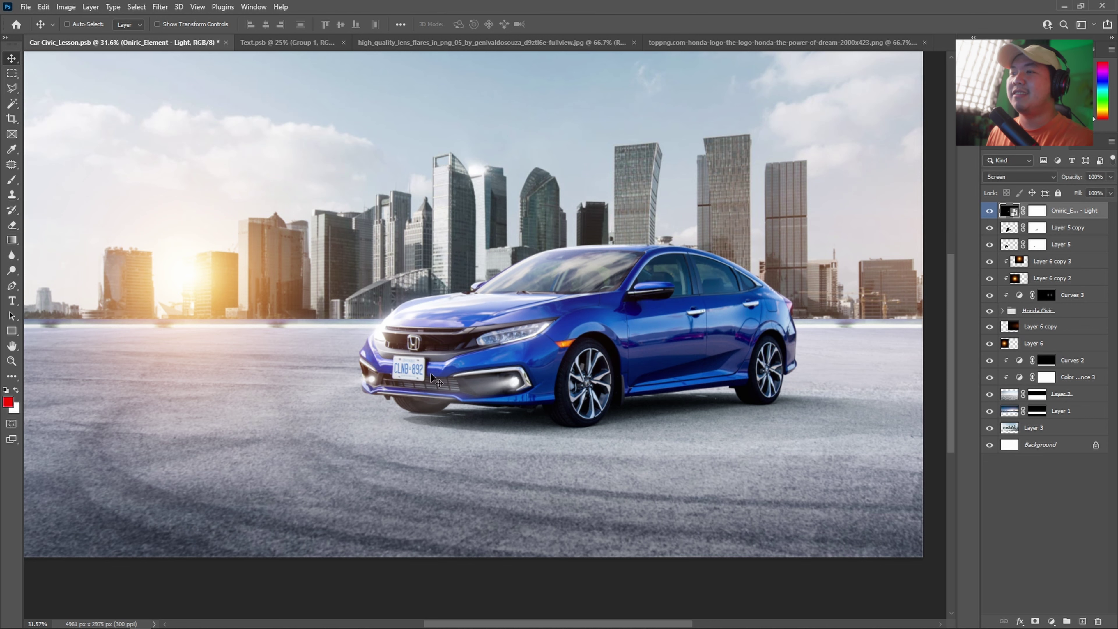
drag(415, 336, 399, 372)
drag(465, 360, 467, 375)
scroll(467, 375, up, 1)
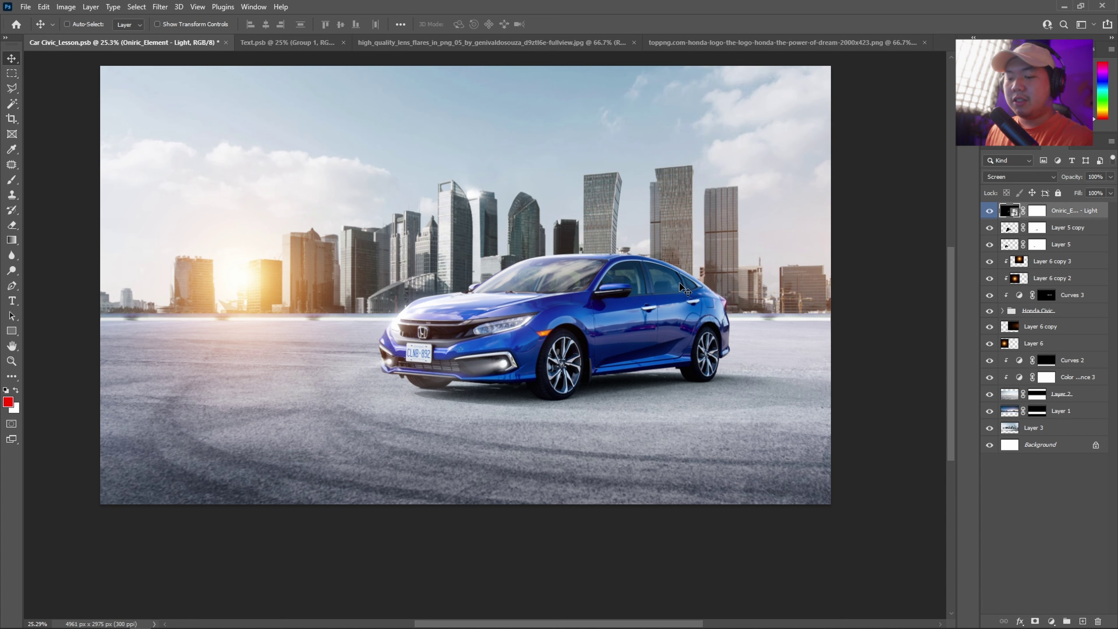
Make white the foreground colour and add a new empty Layer 7 for an extra glow.
click(6, 390)
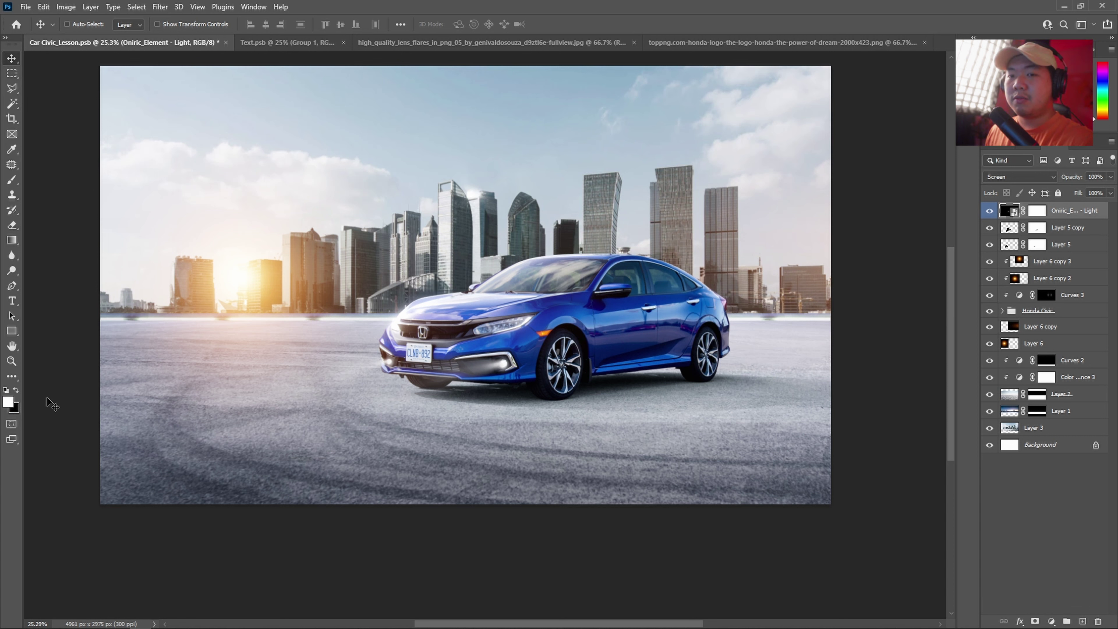
key(b)
click(1072, 360)
click(1082, 620)
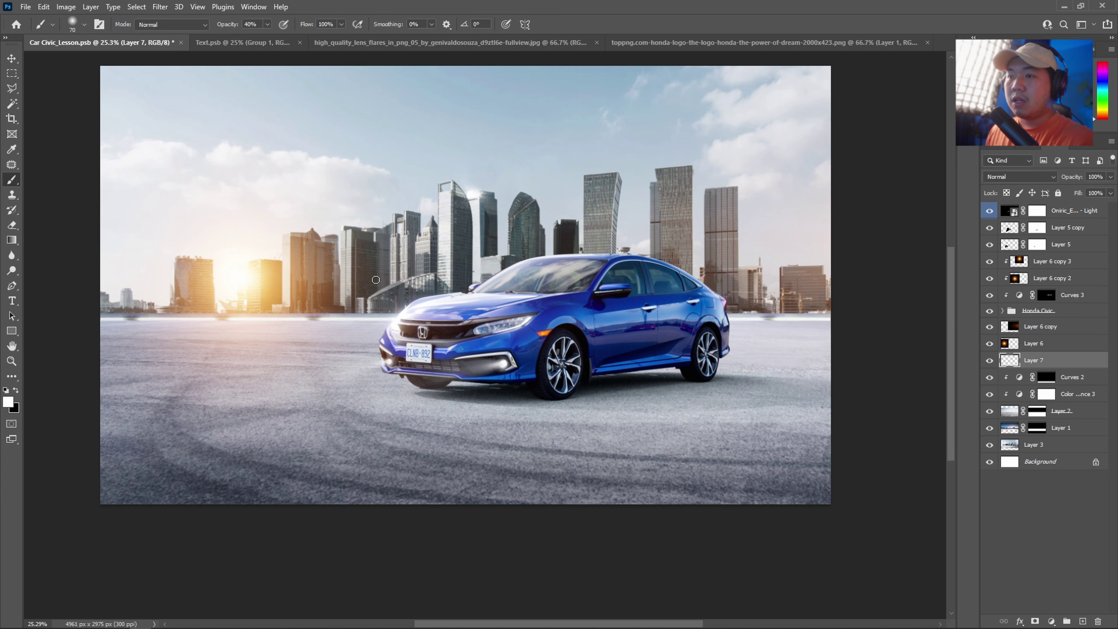
Set the brush to about 1457 px at 20% opacity and paint soft white light near the sun.
right_click(527, 339)
drag(527, 340, 563, 340)
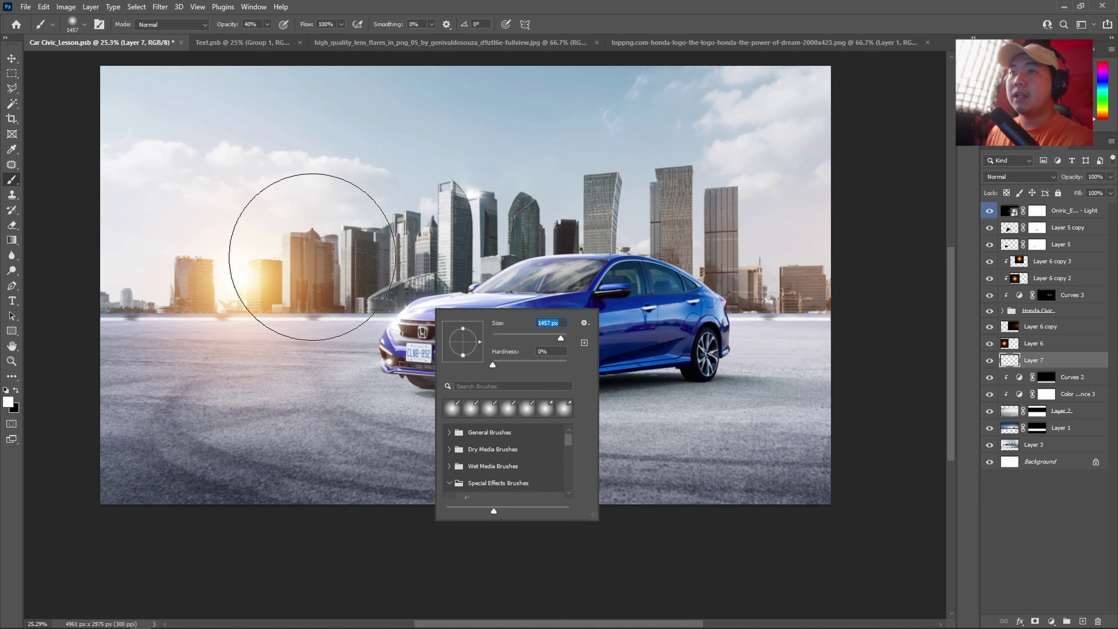
click(922, 358)
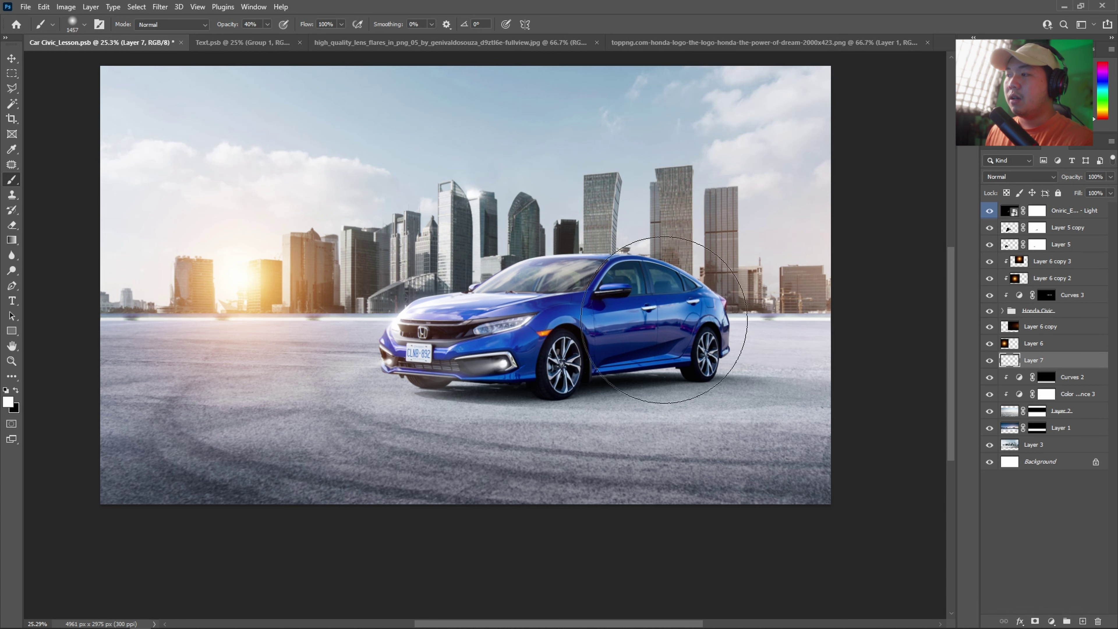
key(2)
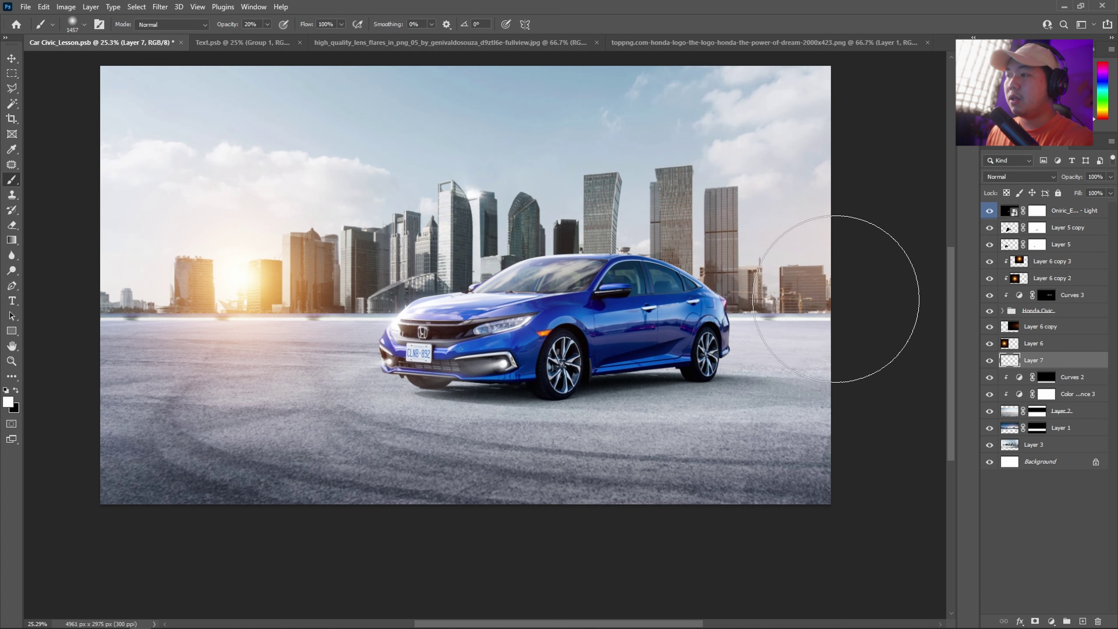
key(bracketright)
key(bracketright)
key(bracketright)
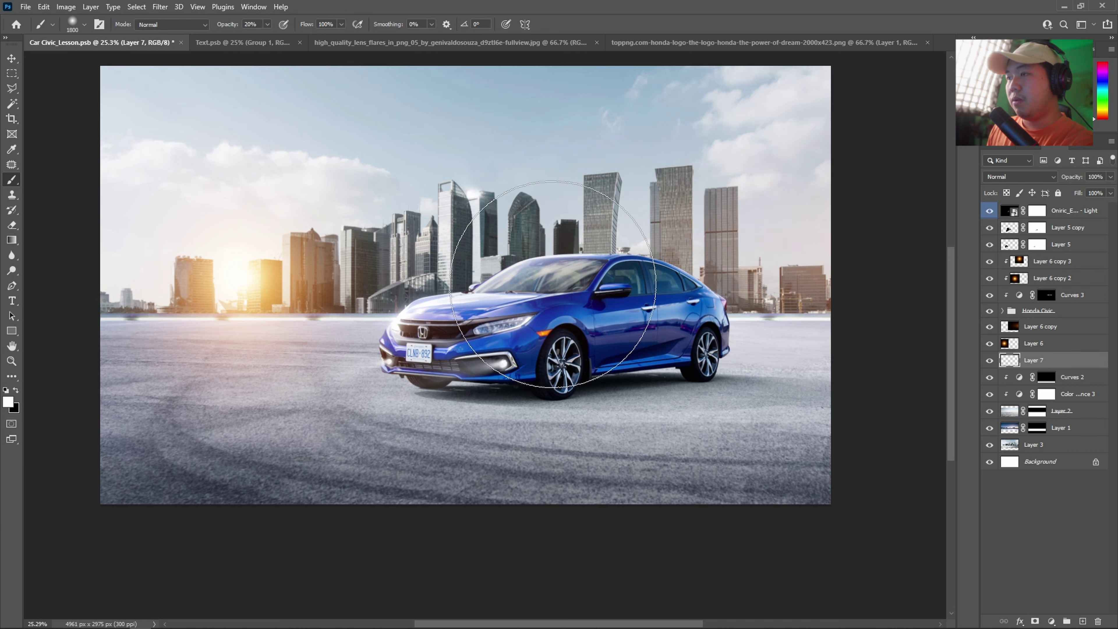
key(bracketleft)
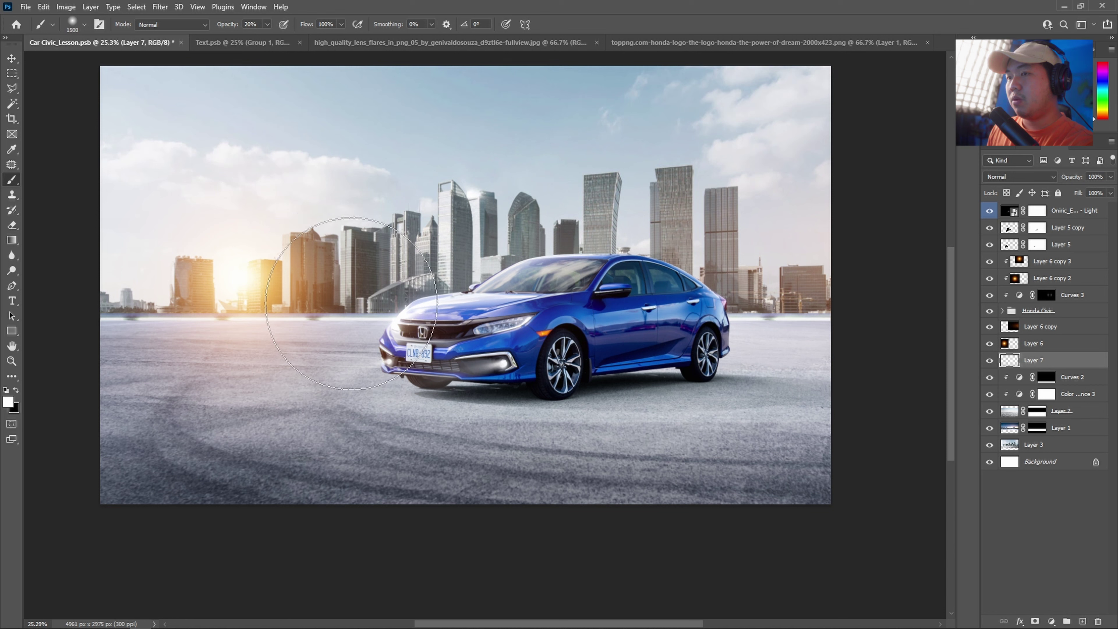
click(335, 299)
key(bracketleft)
key(bracketleft)
key(bracketleft)
key(bracketleft)
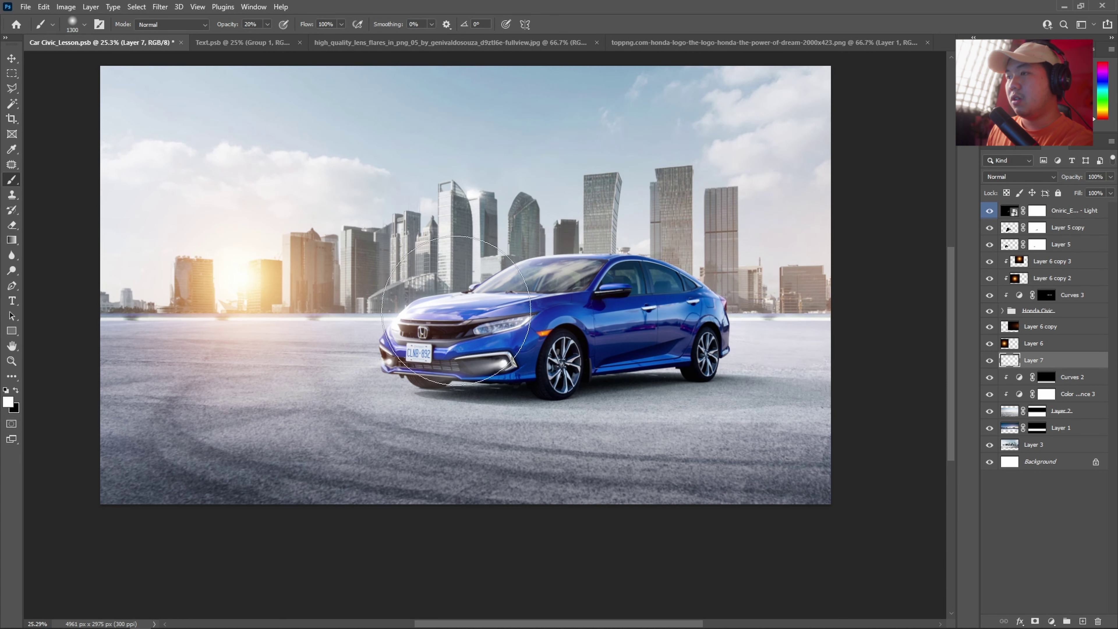
key(v)
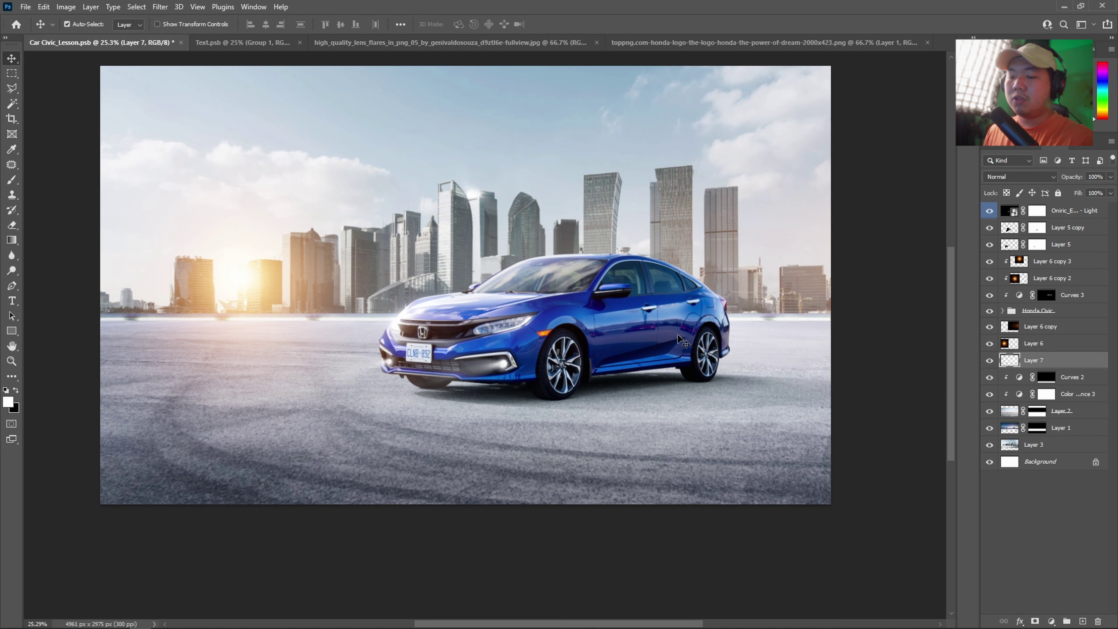
key(ctrl+t)
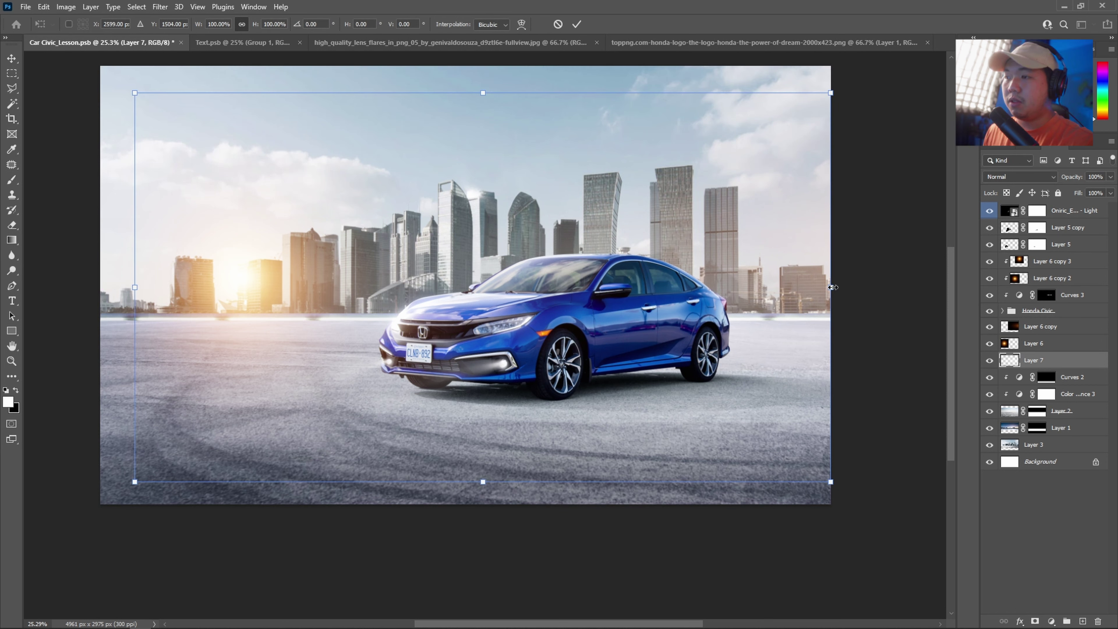
mouse_move(830, 287)
mouse_down()
mouse_move(837, 301)
mouse_move(920, 302)
mouse_up()
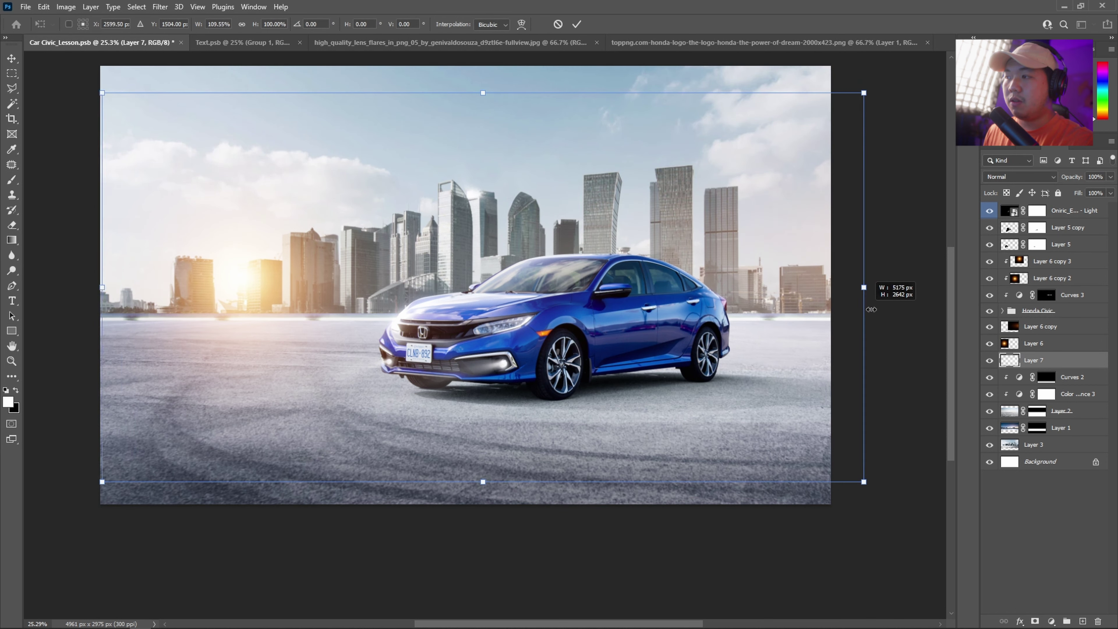
click(577, 24)
scroll(471, 289, down, 3)
scroll(471, 290, up, 2)
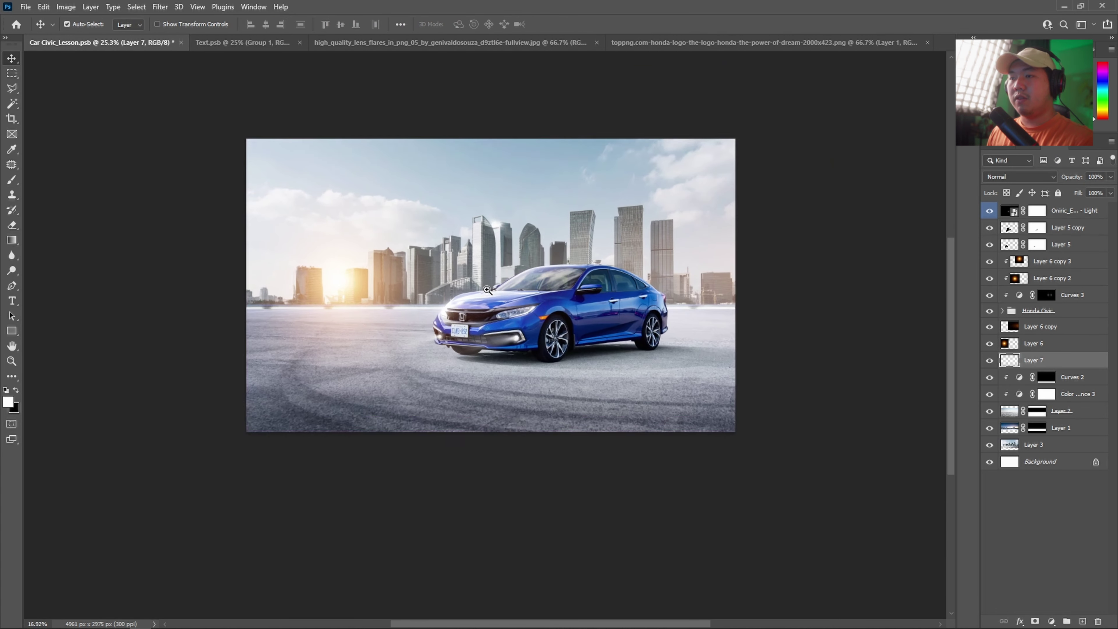
key(b)
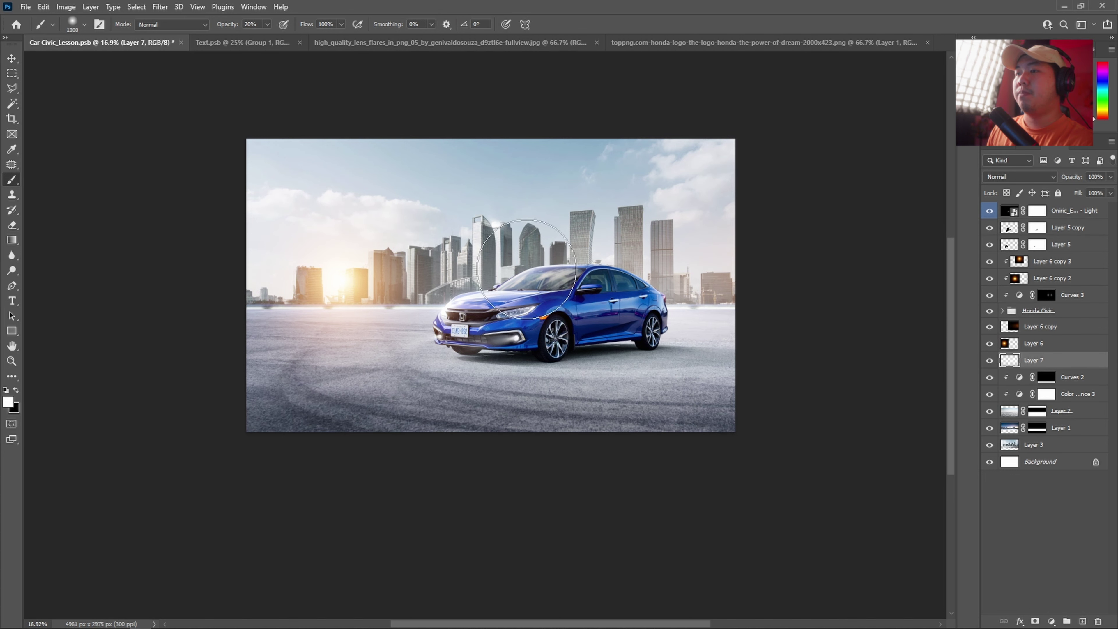
key(v)
scroll(643, 379, down, 3)
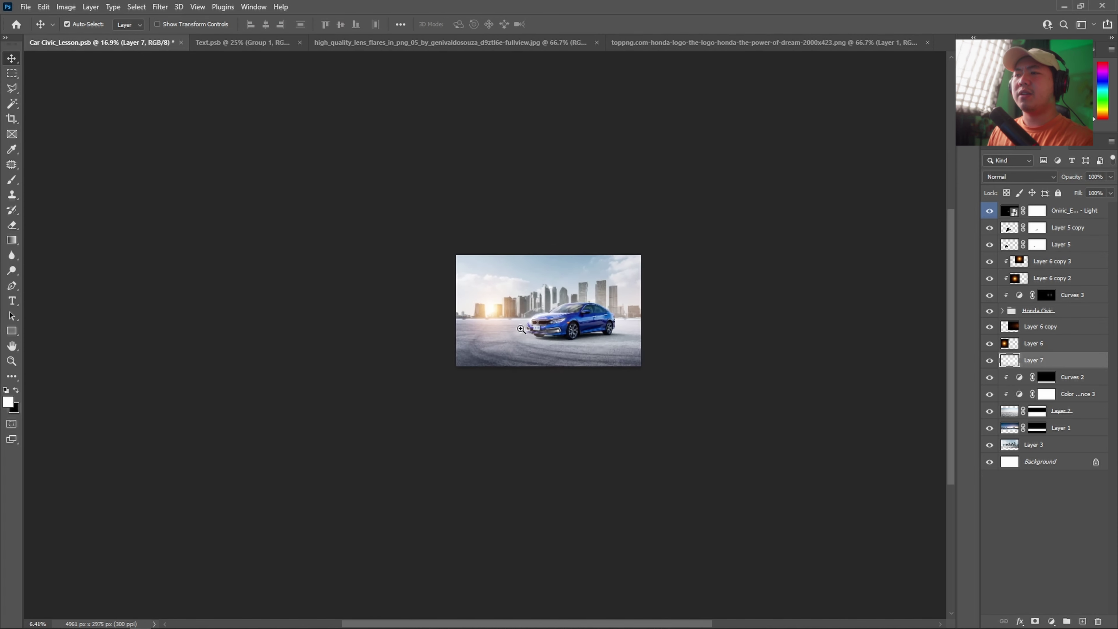
scroll(623, 315, up, 5)
key(ctrl+t)
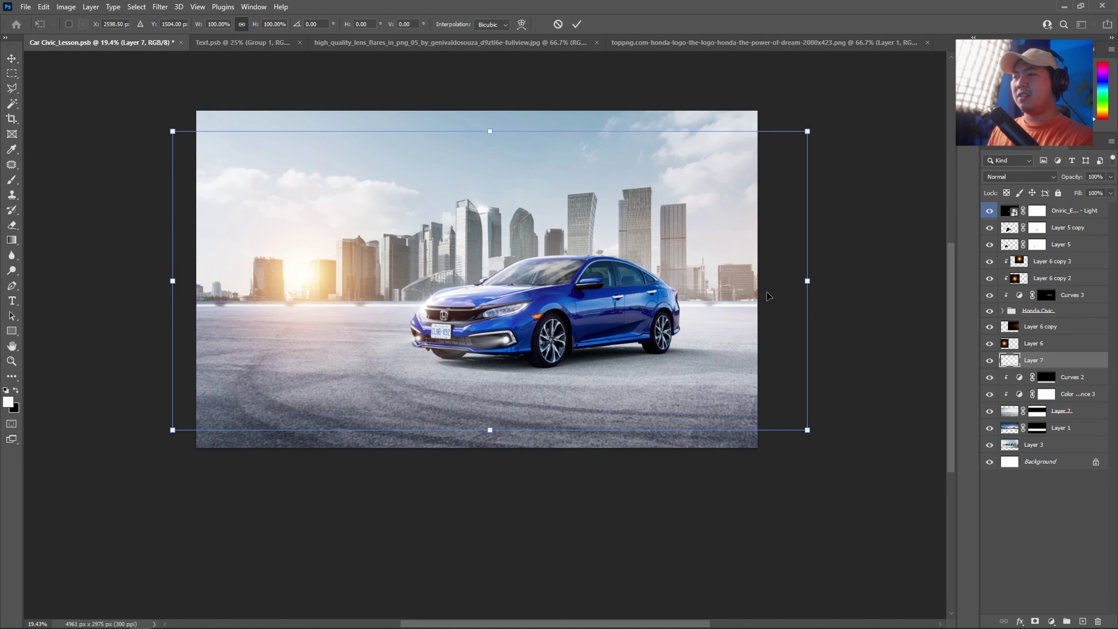
mouse_move(807, 281)
mouse_down()
mouse_move(797, 295)
mouse_move(807, 295)
mouse_up()
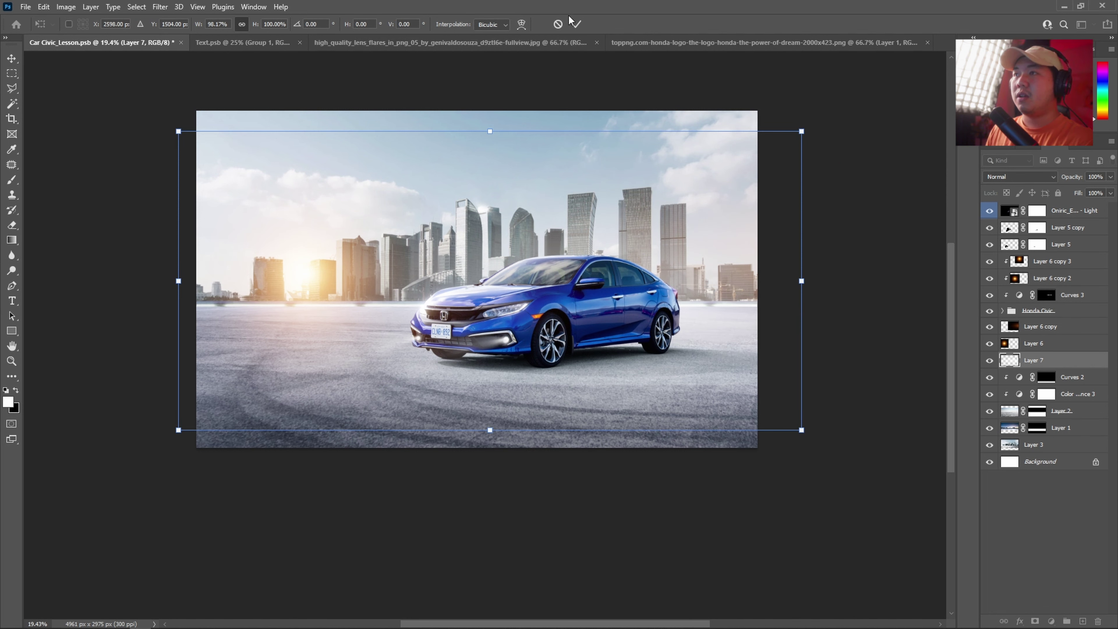
click(574, 24)
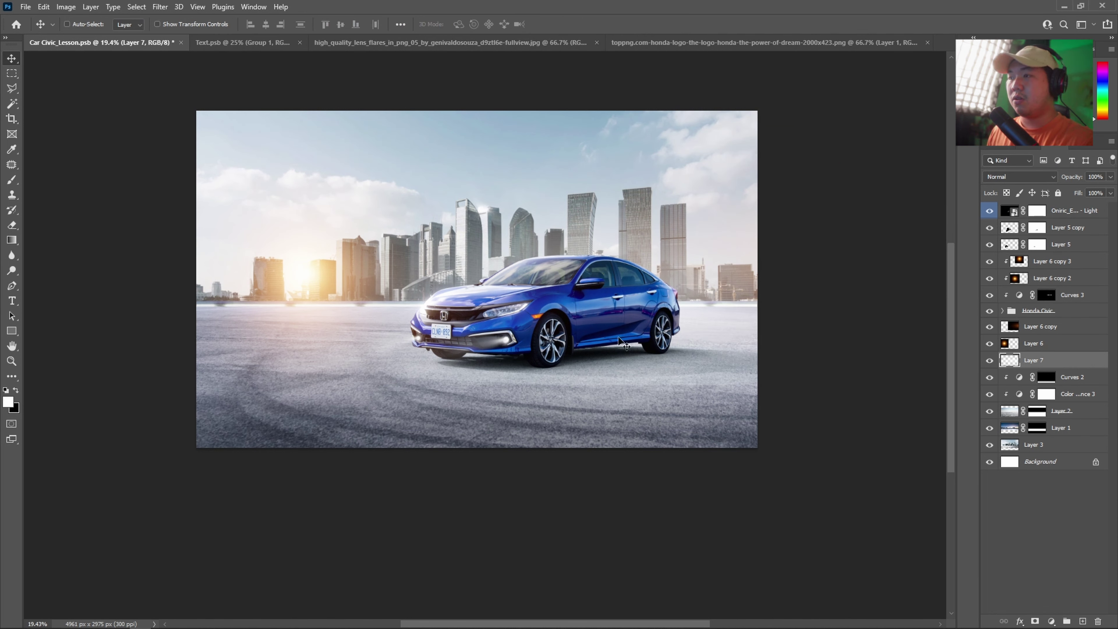
click(990, 361)
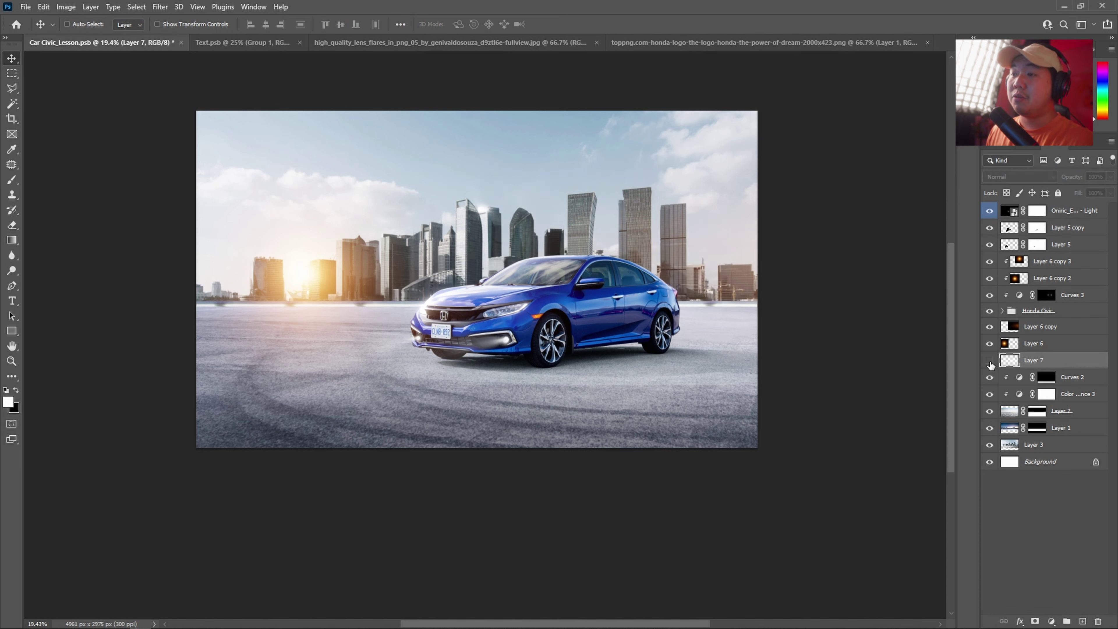
click(989, 361)
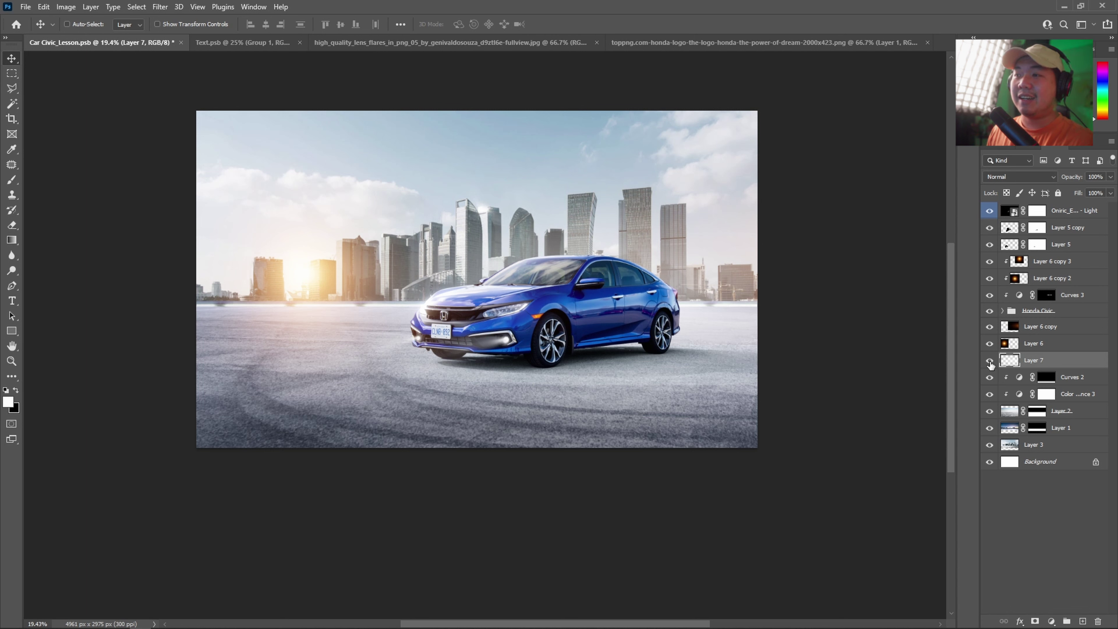
click(989, 361)
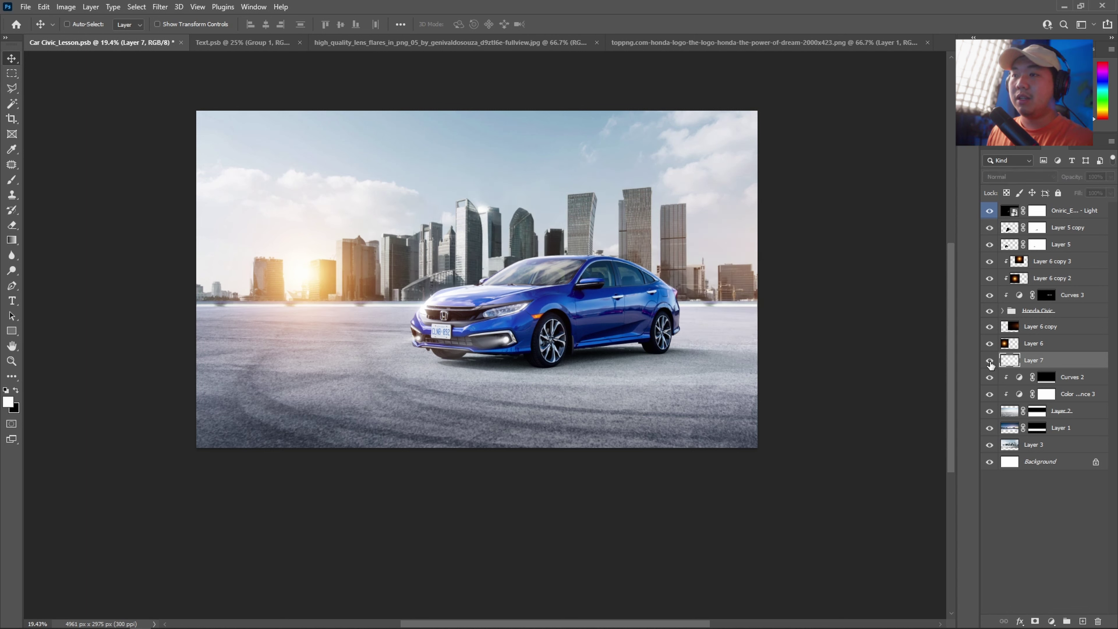
click(989, 361)
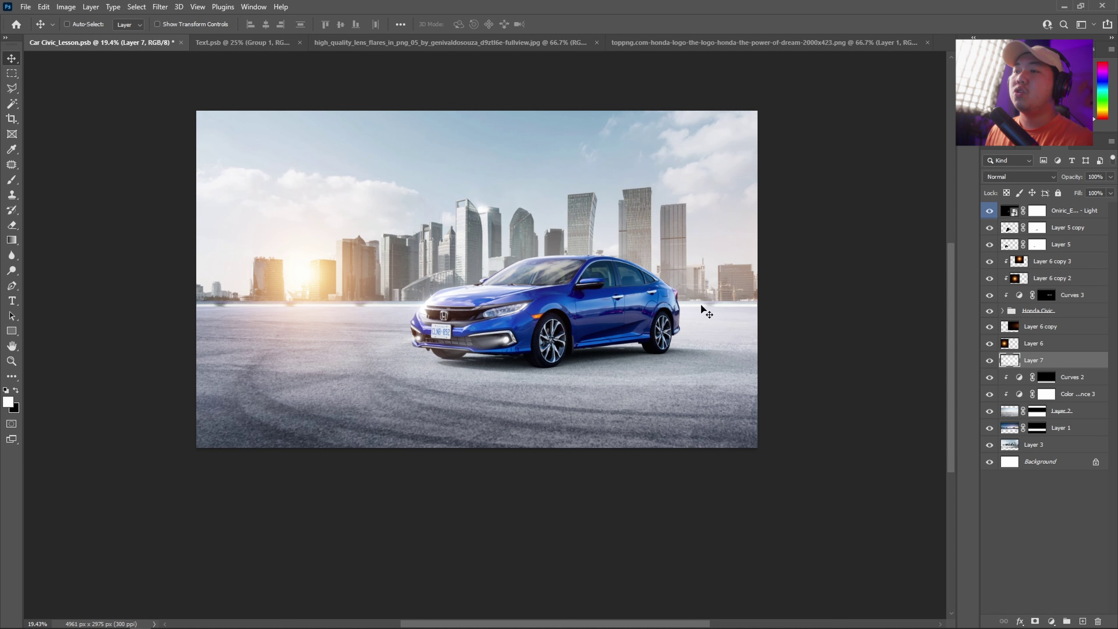
key(ctrl+t)
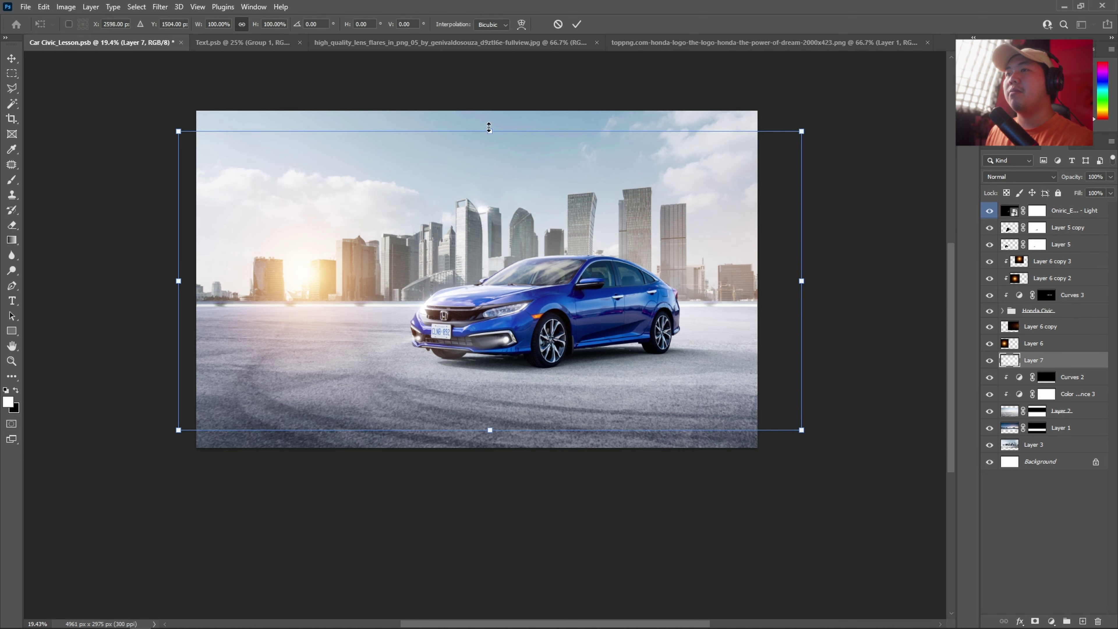
drag(489, 131, 493, 168)
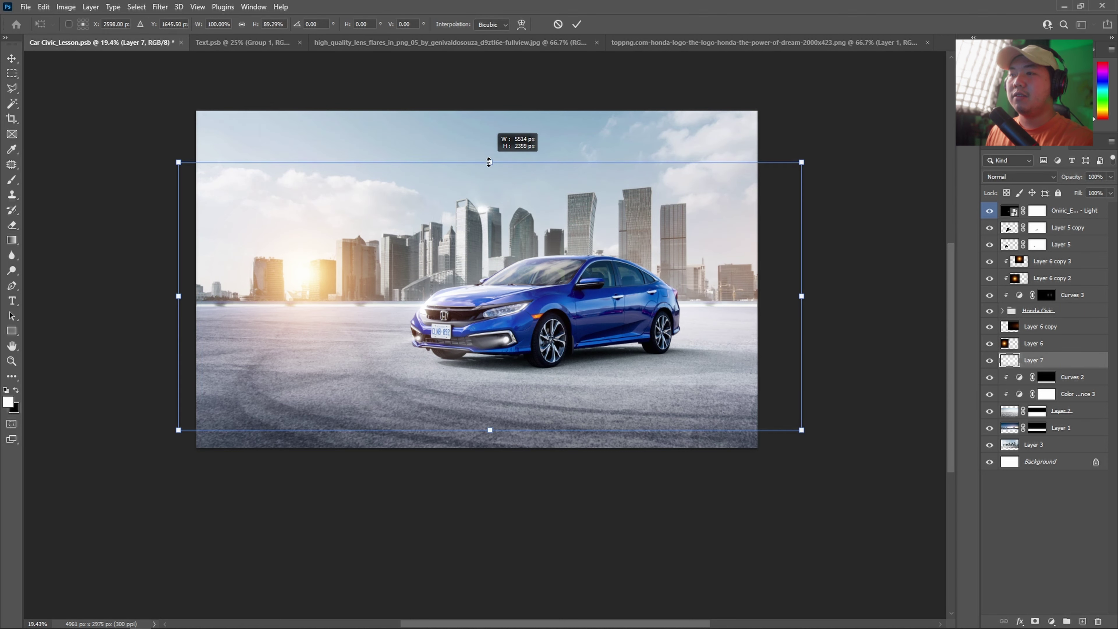
click(576, 24)
mouse_move(526, 322)
mouse_down()
mouse_move(476, 331)
mouse_move(544, 370)
mouse_up()
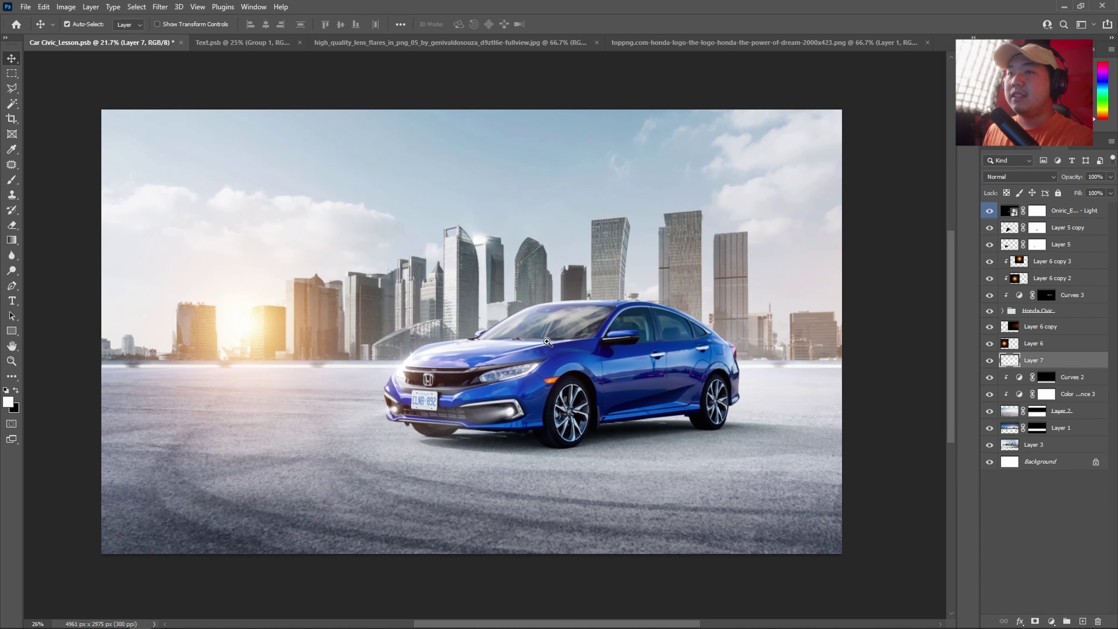
mouse_move(520, 327)
mouse_down()
mouse_move(567, 338)
mouse_move(561, 348)
mouse_up()
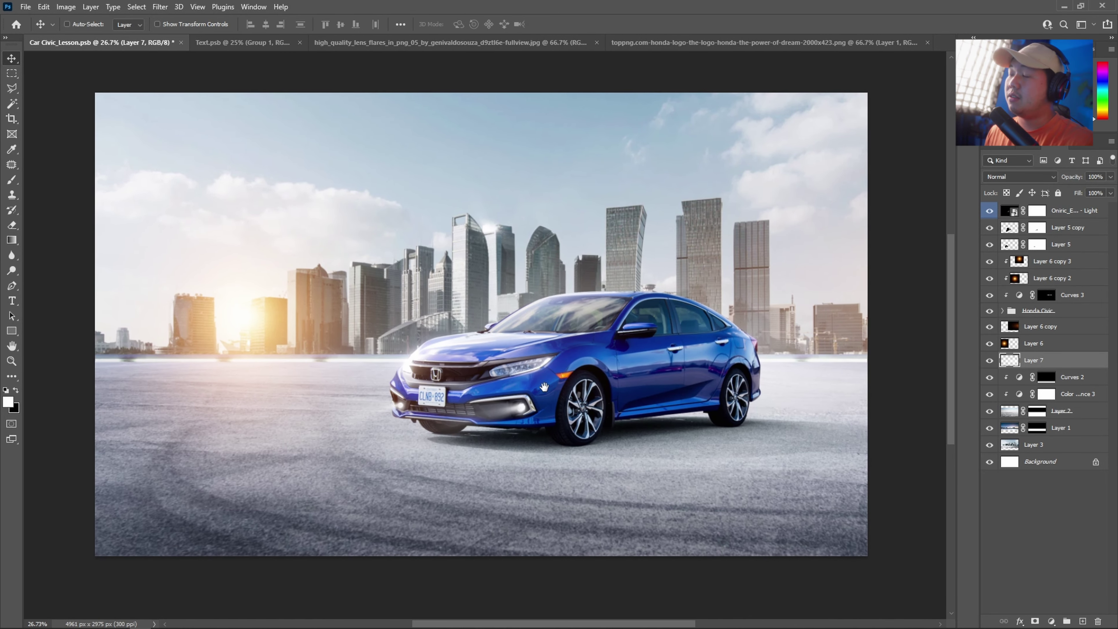
scroll(538, 325, down, 2)
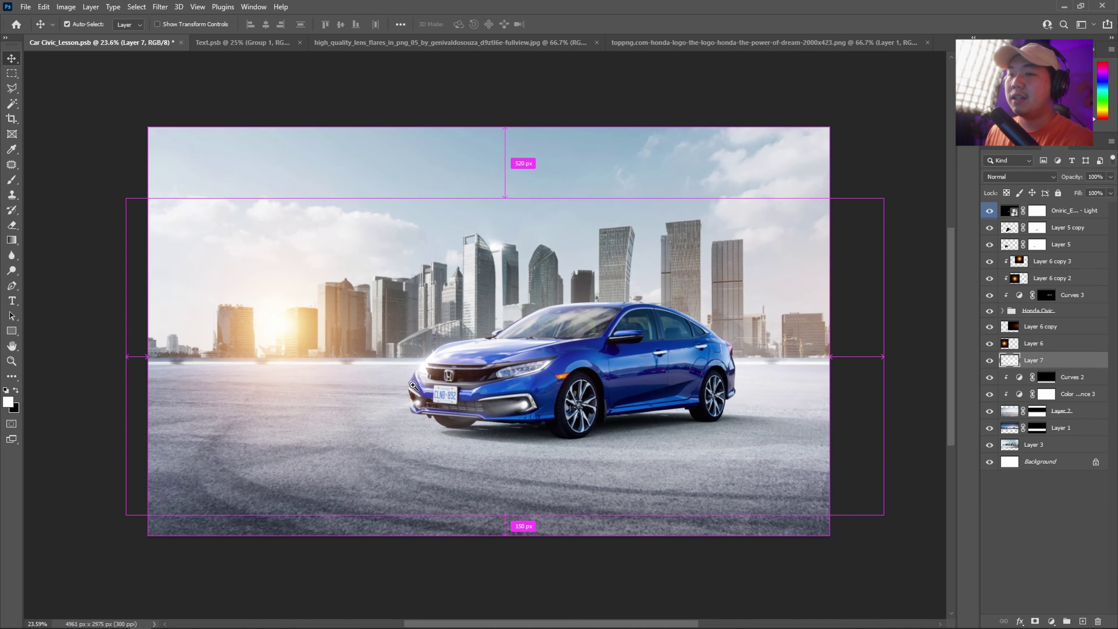
scroll(403, 364, down, 1)
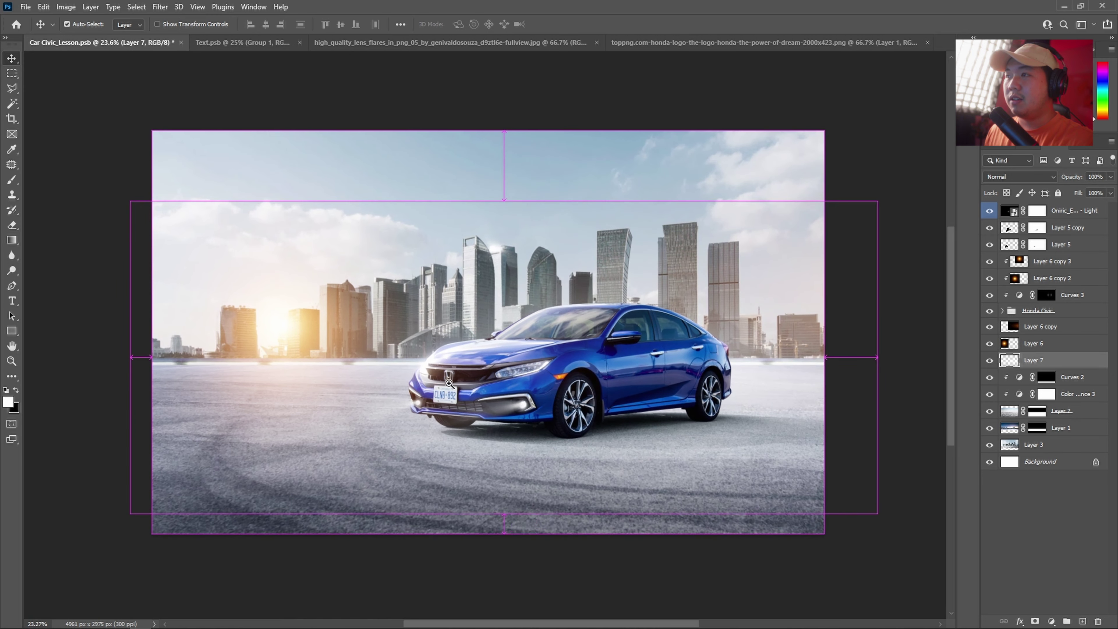
scroll(497, 339, down, 1)
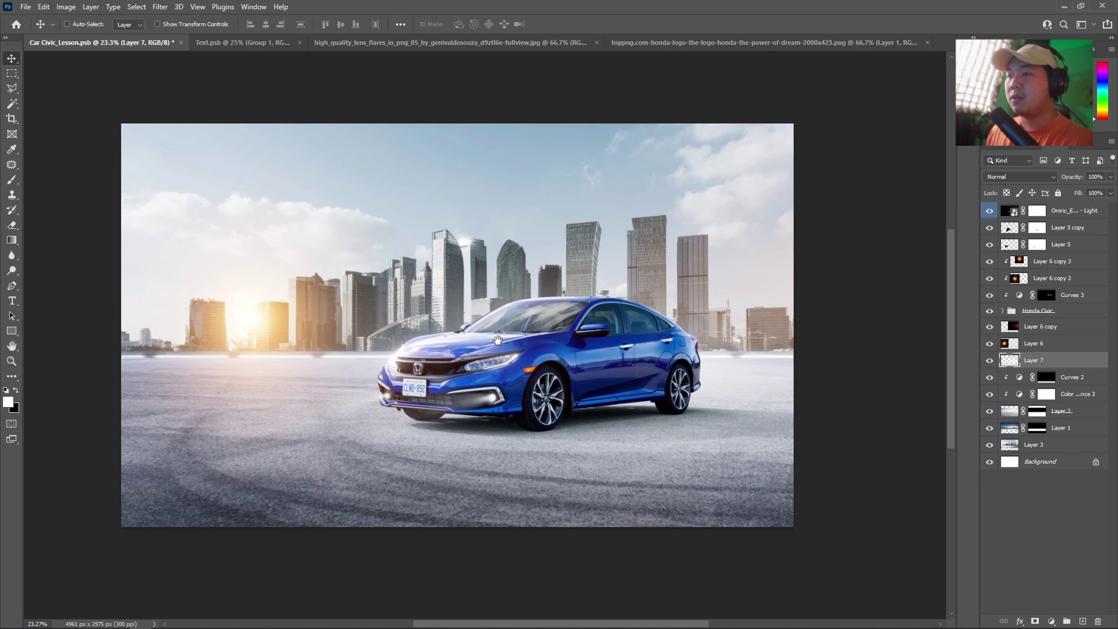
scroll(497, 339, down, 2)
scroll(523, 365, up, 3)
scroll(549, 385, up, 1)
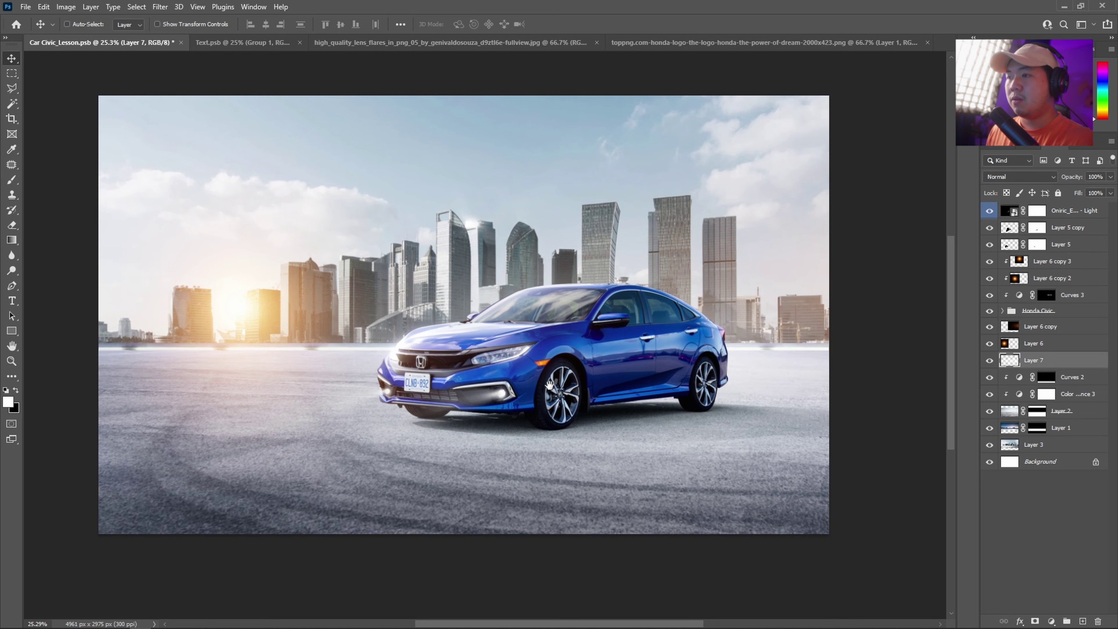
click(1074, 211)
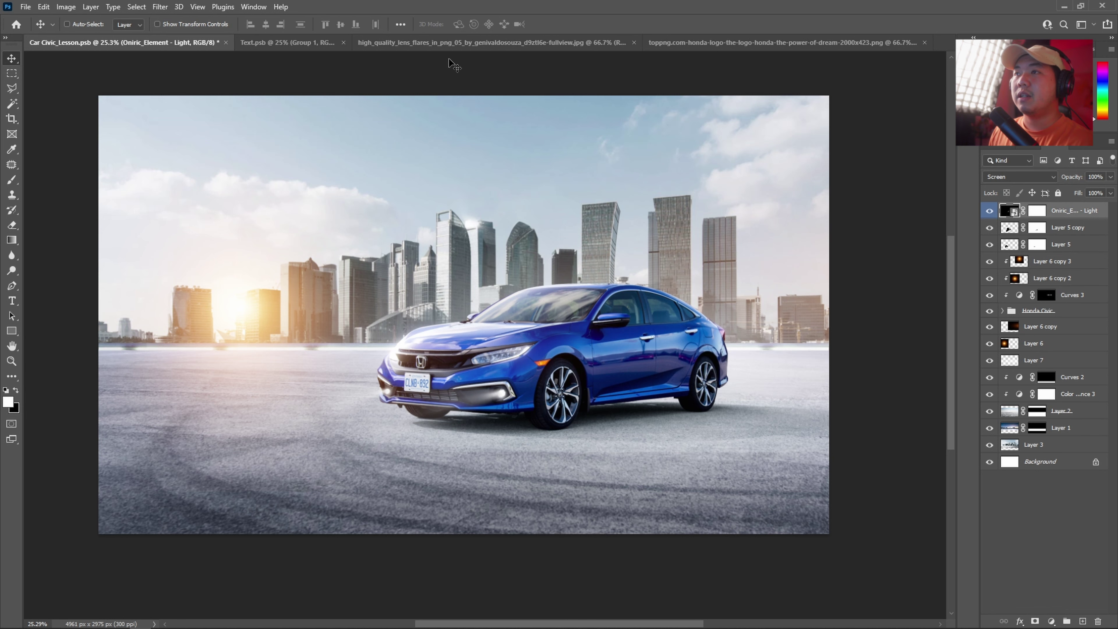
Drag the CIVIC / AGGRESIVE BY DESIGN title group from Text.psb into the car ad, left of the car.
click(307, 47)
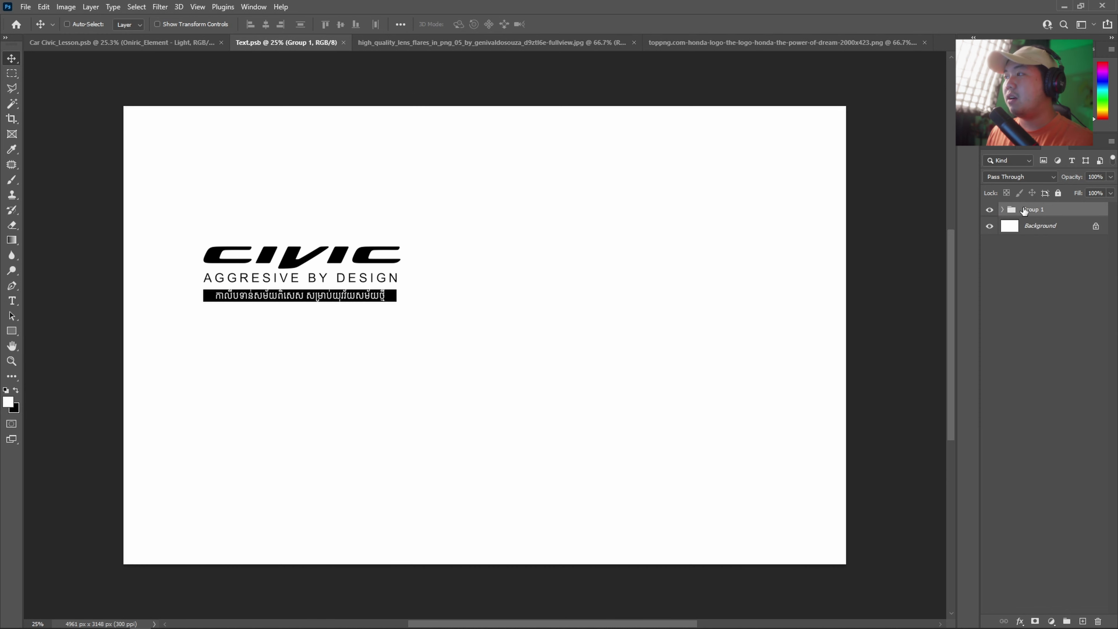
mouse_move(282, 251)
mouse_down()
mouse_move(135, 118)
mouse_move(284, 286)
mouse_up()
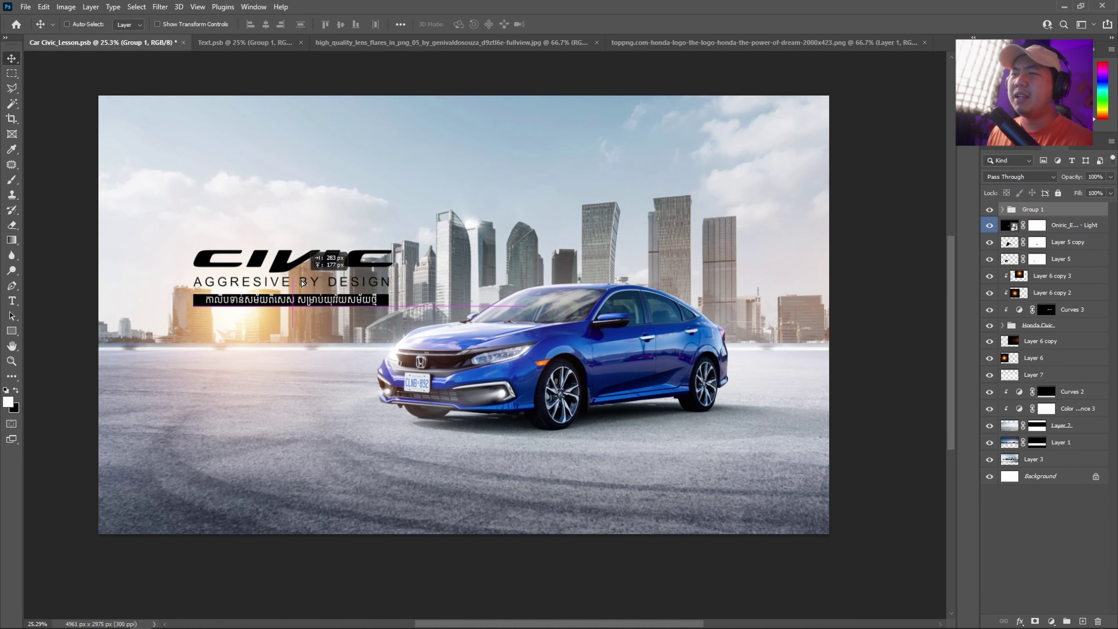
mouse_move(284, 287)
mouse_down()
mouse_move(341, 320)
mouse_move(328, 304)
mouse_up()
scroll(400, 347, up, 2)
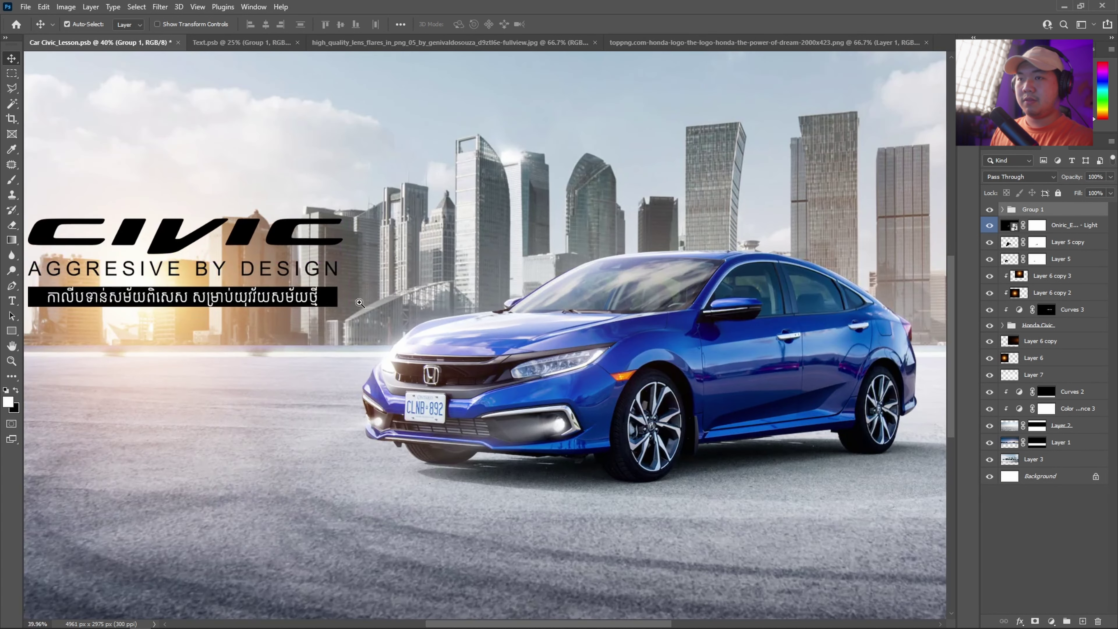
scroll(327, 304, down, 2)
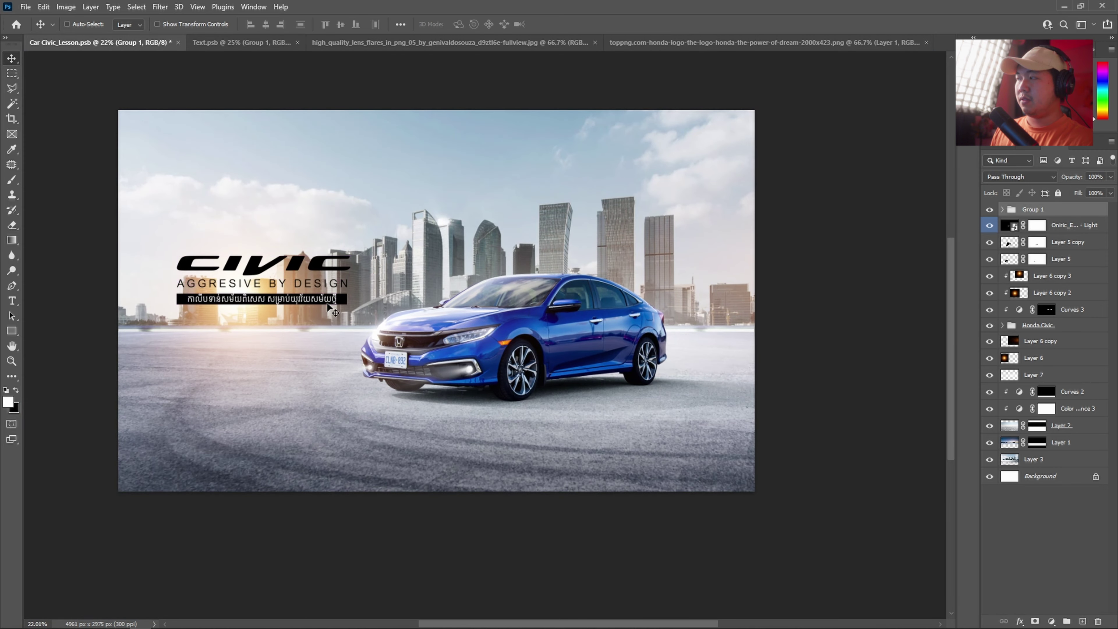
drag(327, 304, 333, 317)
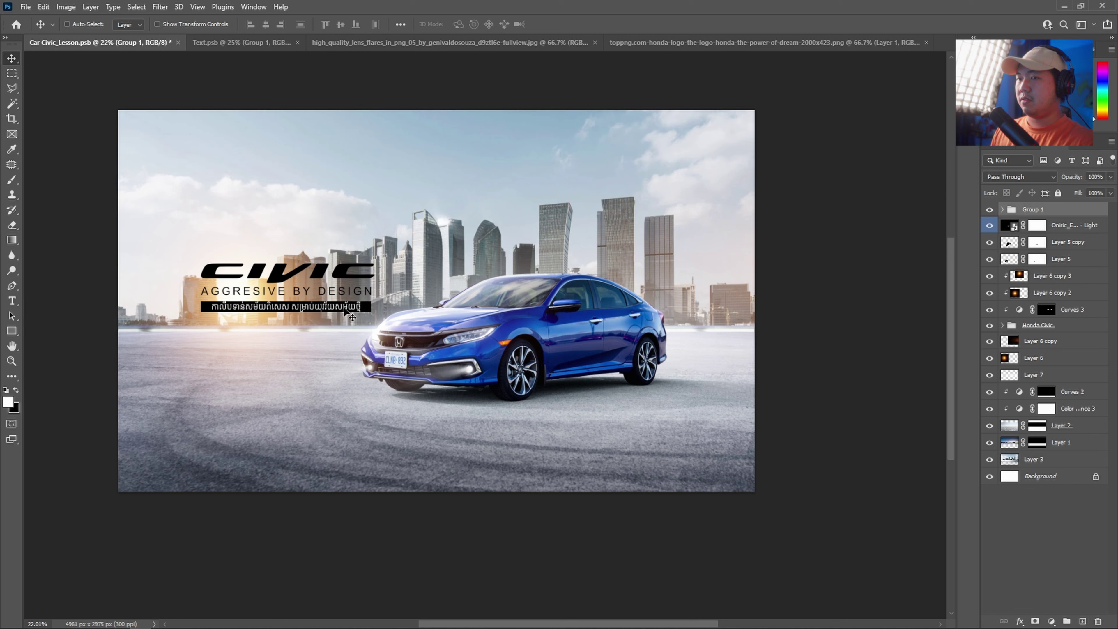
mouse_move(374, 313)
mouse_down()
mouse_move(357, 314)
mouse_move(373, 304)
mouse_up()
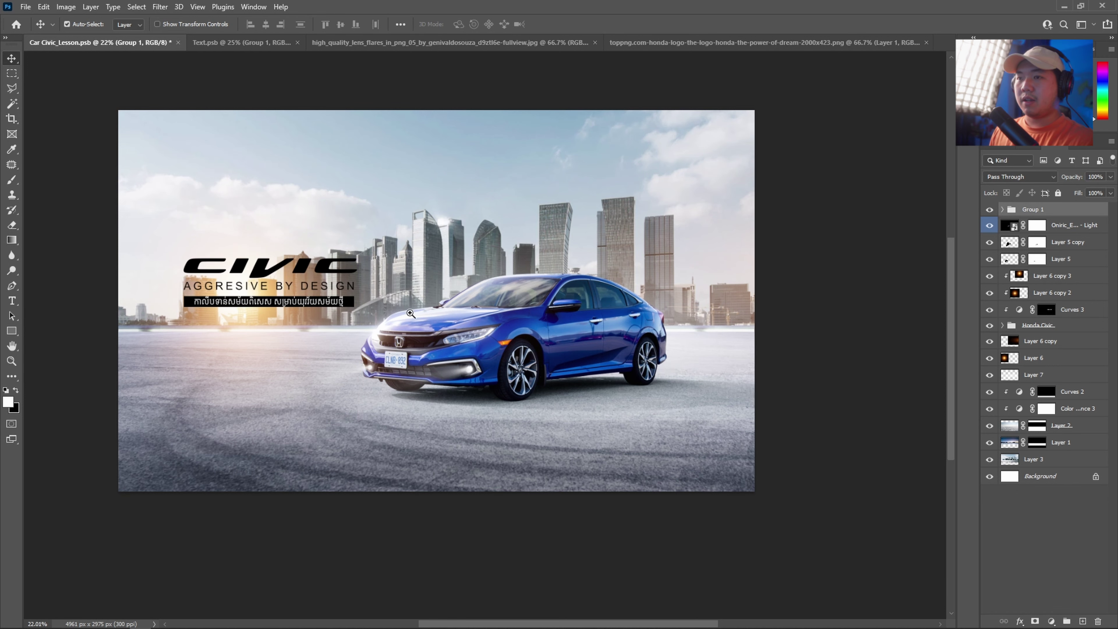
Move the CIVIC title up toward the upper-left of the ad.
scroll(440, 319, down, 3)
scroll(418, 322, up, 3)
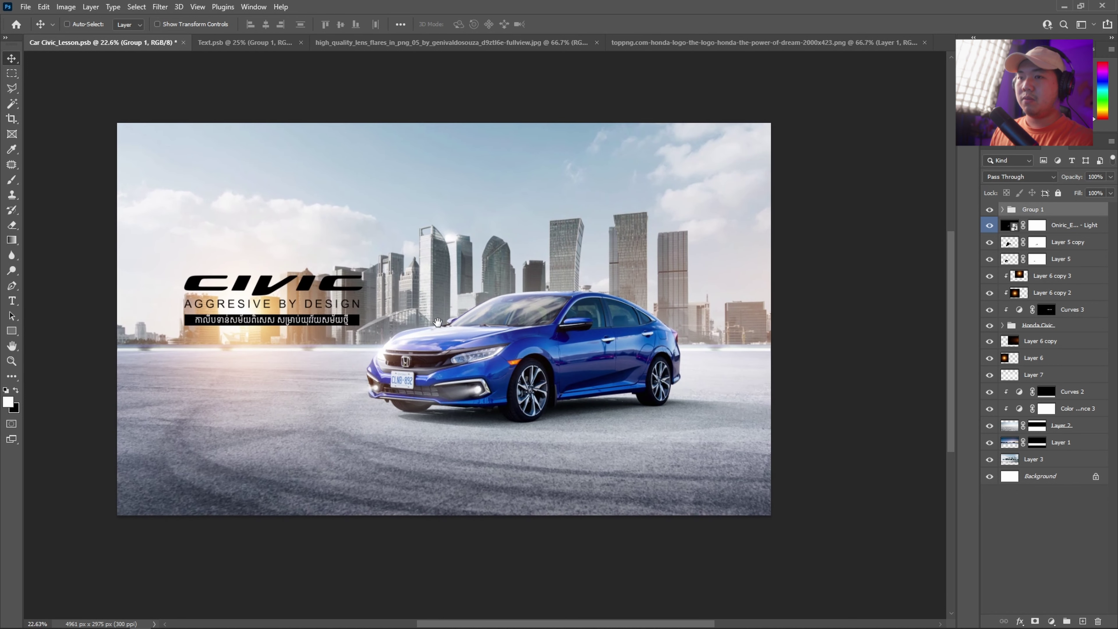
scroll(416, 323, down, 1)
drag(326, 299, 321, 225)
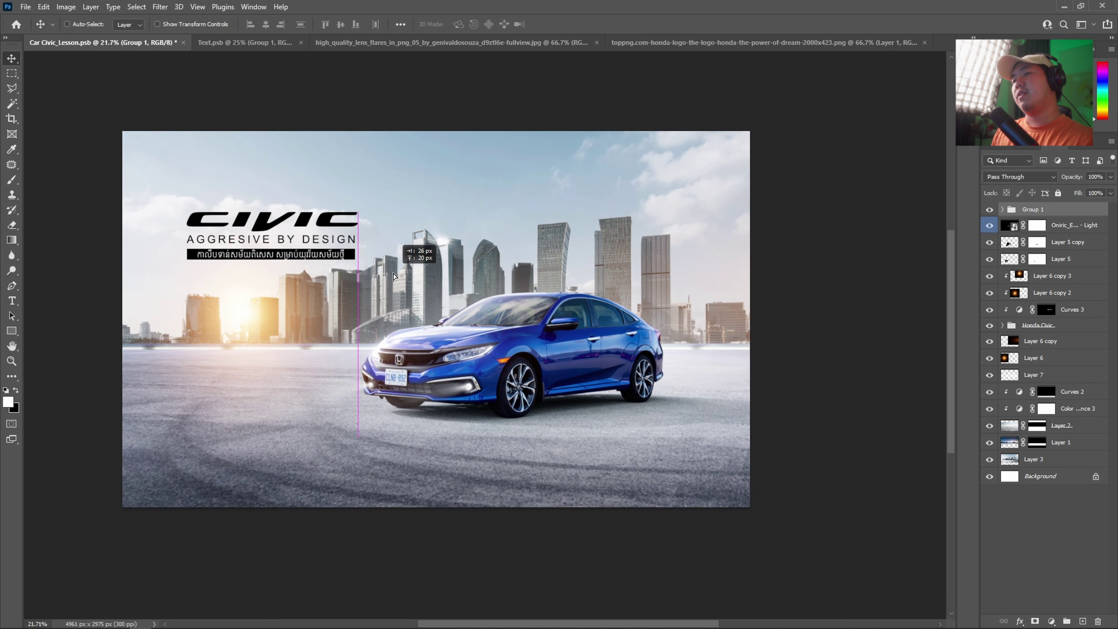
scroll(391, 282, down, 2)
scroll(392, 290, down, 2)
scroll(393, 298, up, 2)
drag(393, 298, 393, 292)
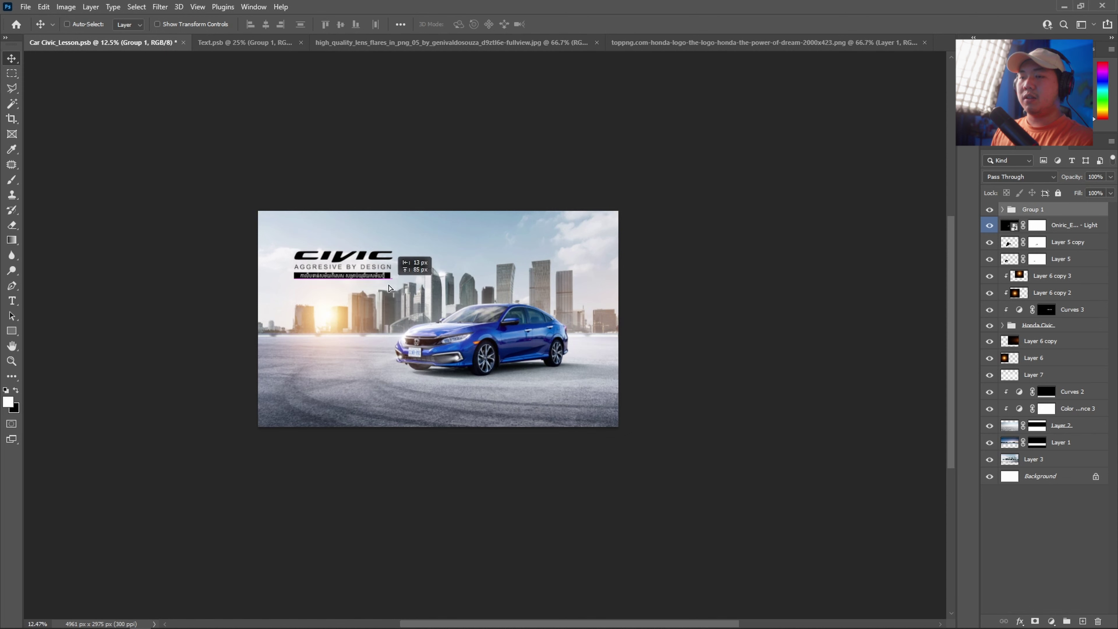
Scale the CIVIC title block larger and shift it into the upper-left position.
key(ctrl+t)
drag(393, 248, 421, 238)
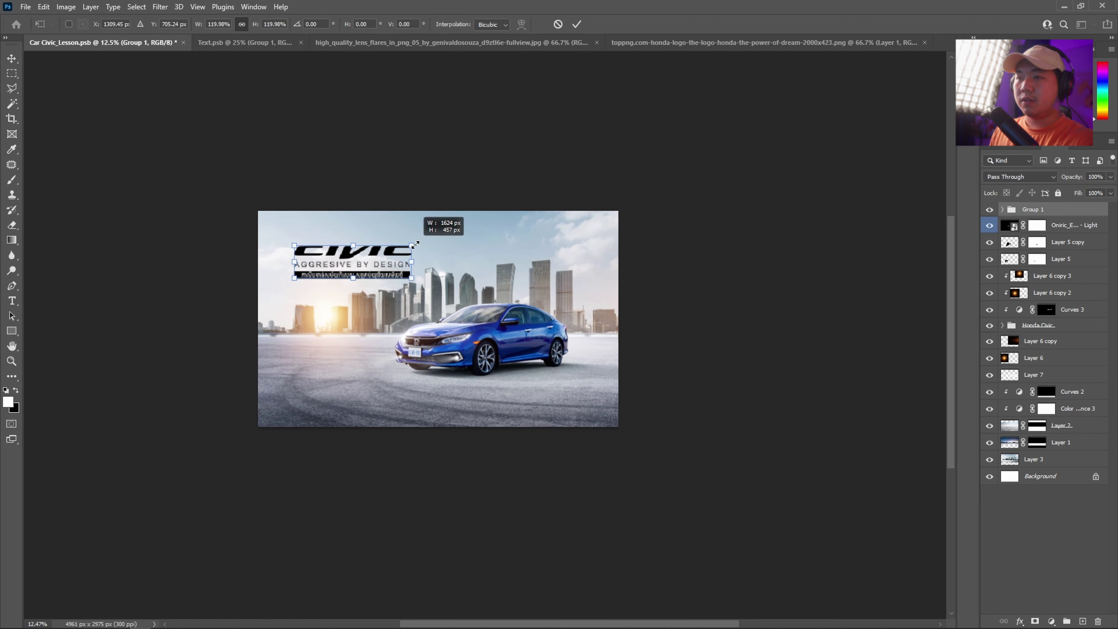
key(Return)
drag(386, 288, 407, 279)
scroll(387, 286, up, 2)
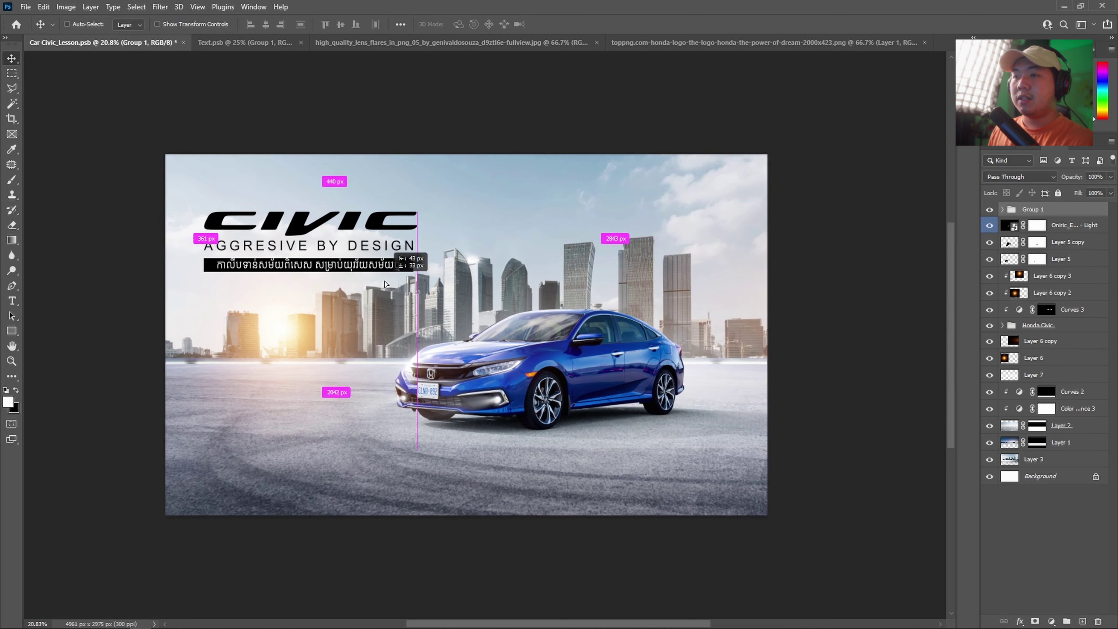
scroll(407, 278, down, 1)
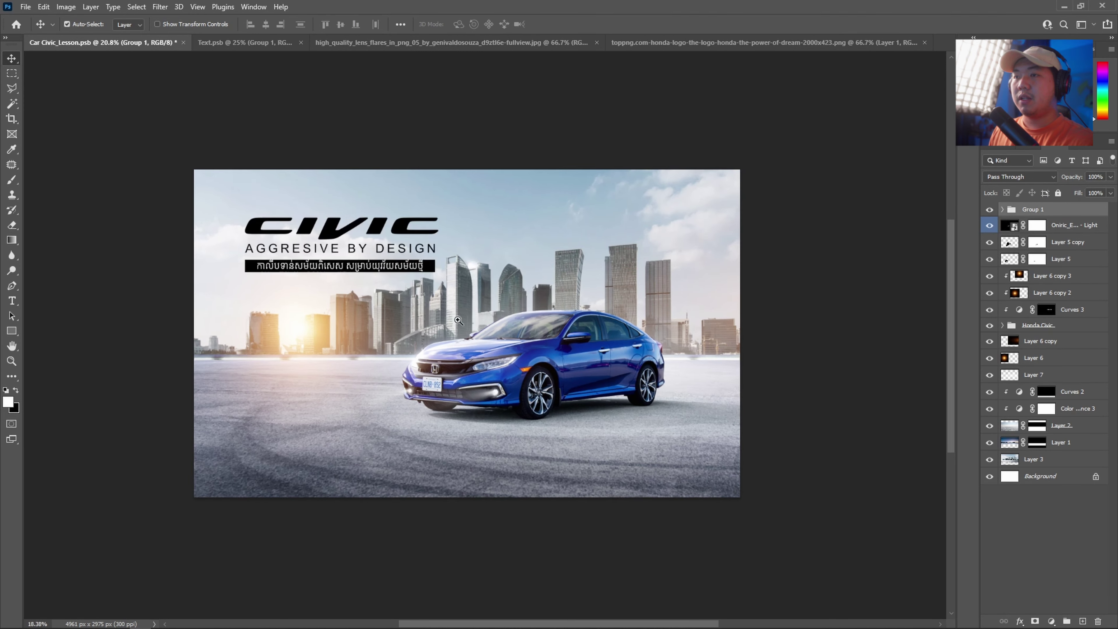
scroll(407, 278, down, 1)
scroll(410, 291, up, 2)
drag(426, 306, 418, 301)
scroll(422, 306, down, 3)
scroll(417, 302, up, 2)
scroll(440, 317, down, 1)
scroll(476, 340, up, 2)
Check the title's spacing from the canvas edges and save Car_Civic_Lesson.psb.
key(ctrl)
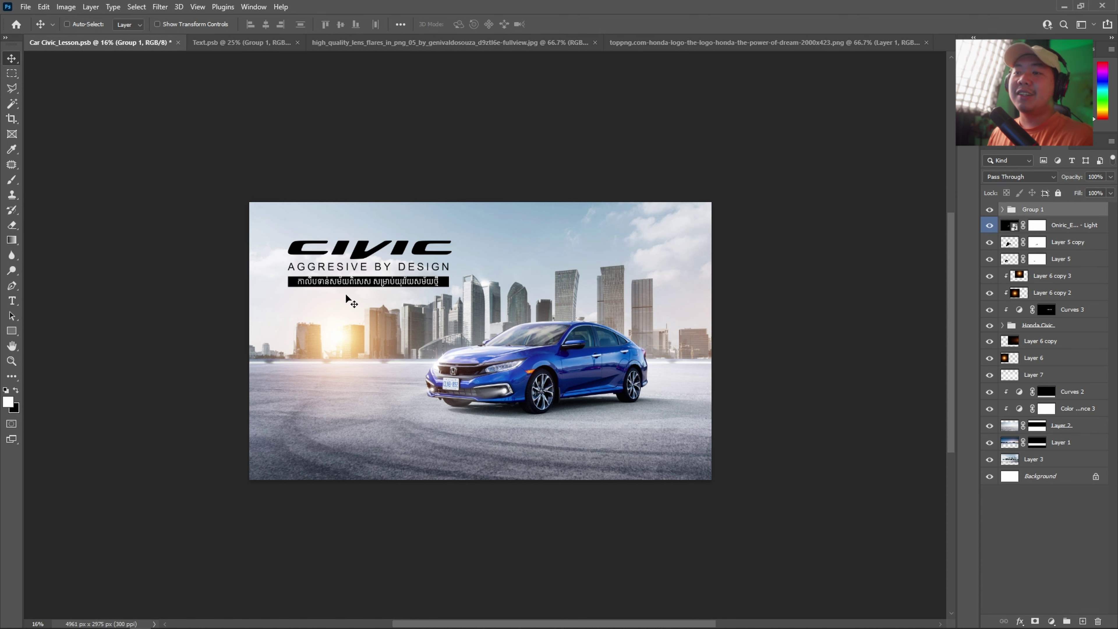
scroll(325, 299, up, 2)
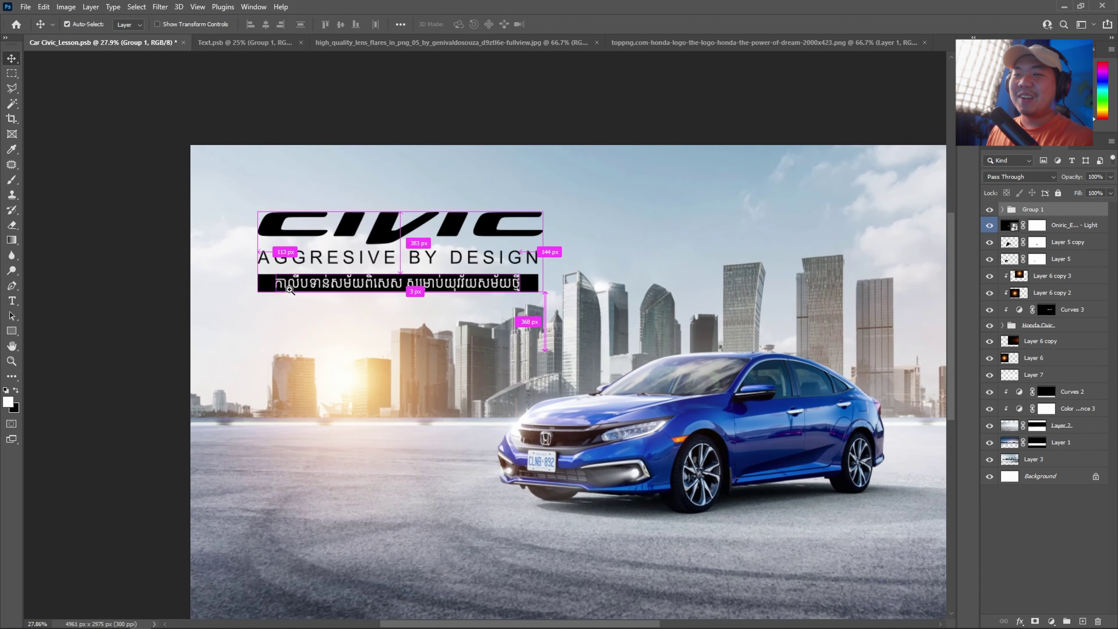
key(ctrl)
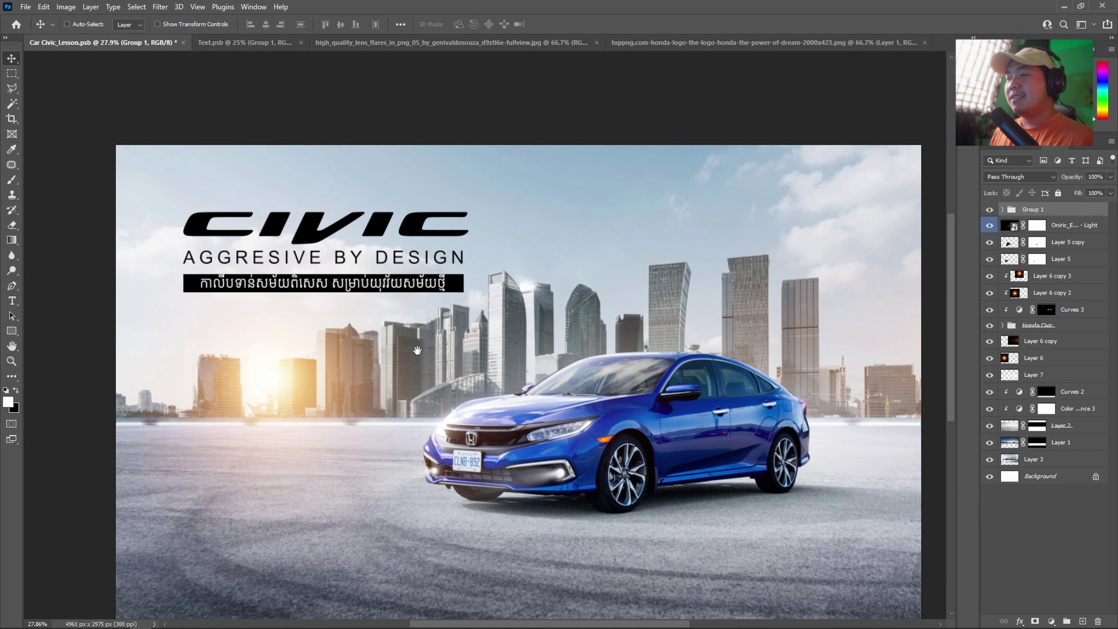
scroll(507, 338, down, 3)
drag(497, 358, 486, 356)
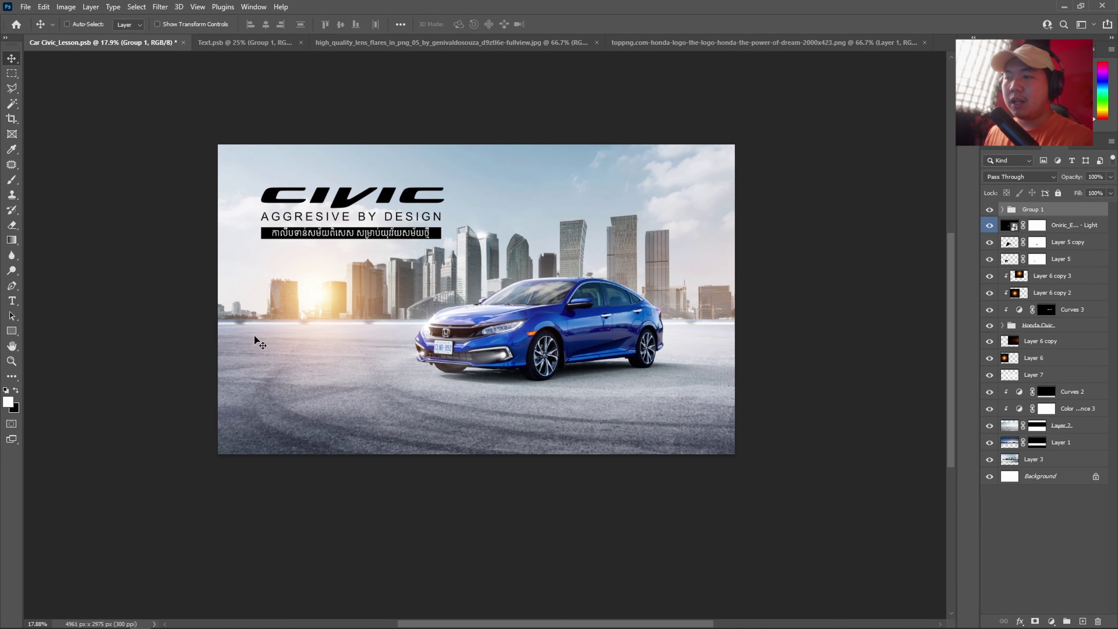
key(ctrl+s)
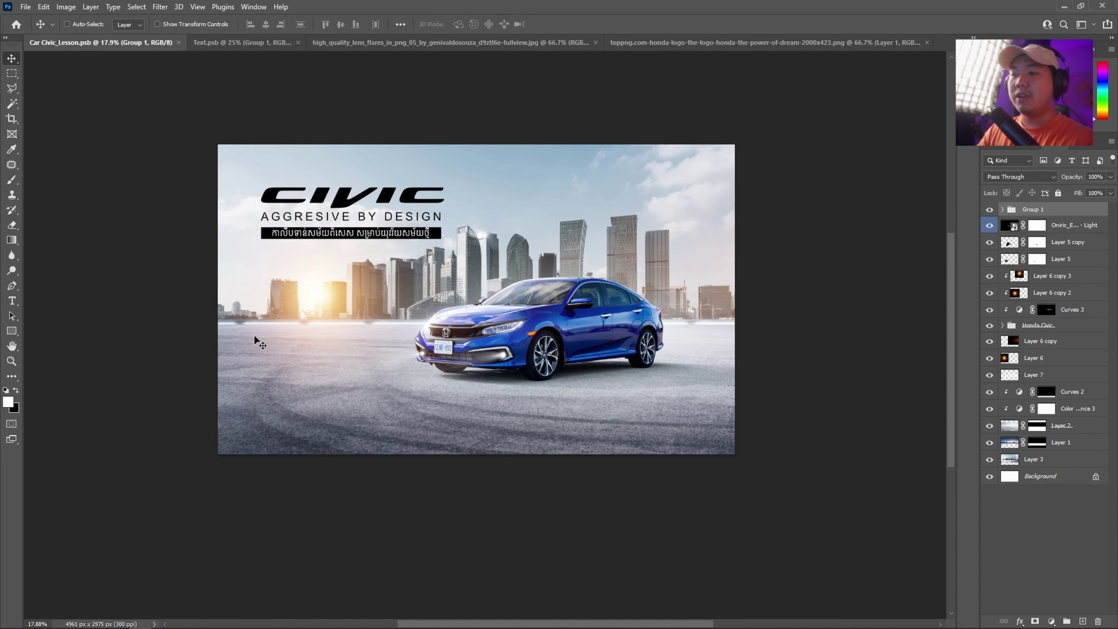
key(ctrl)
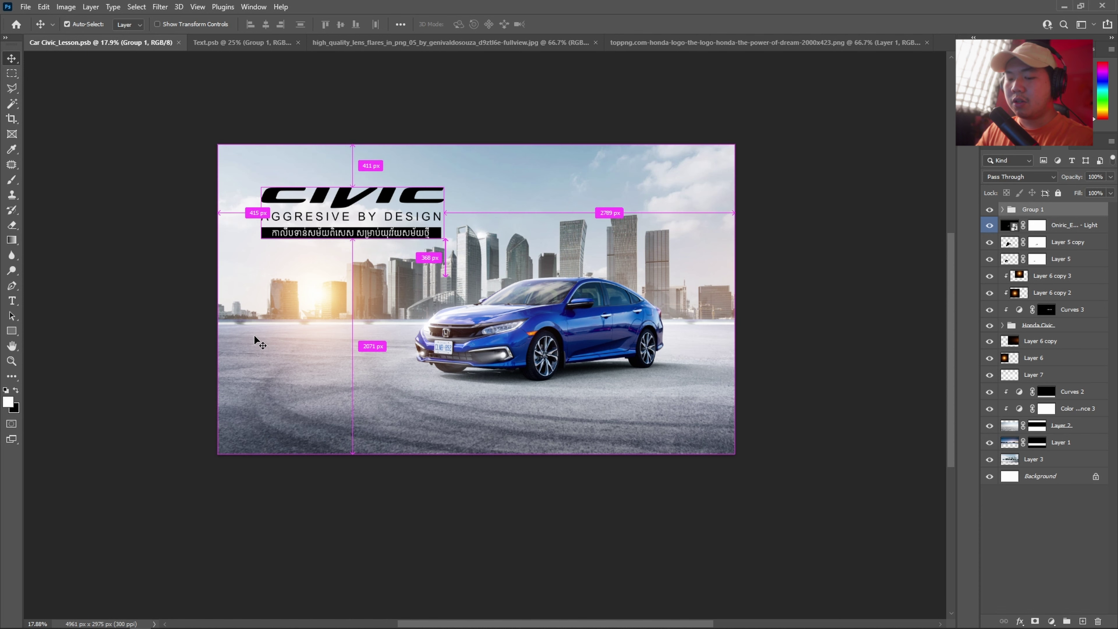
Stamp all visible layers into a new Layer 8 and convert it to a Smart Object.
key(ctrl+shift+alt+e)
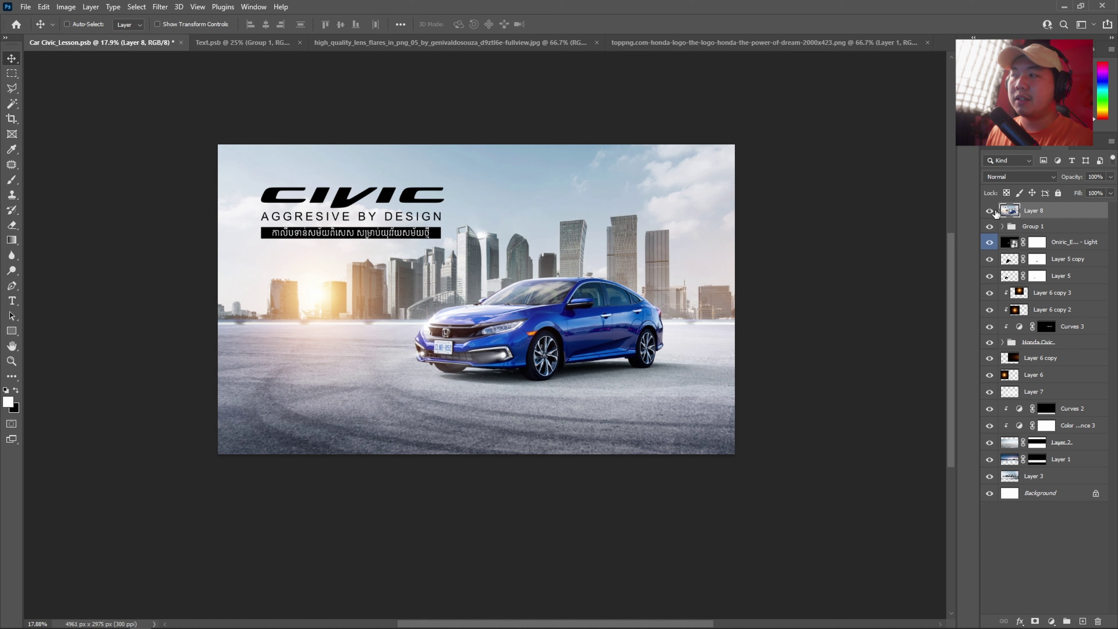
right_click(1044, 214)
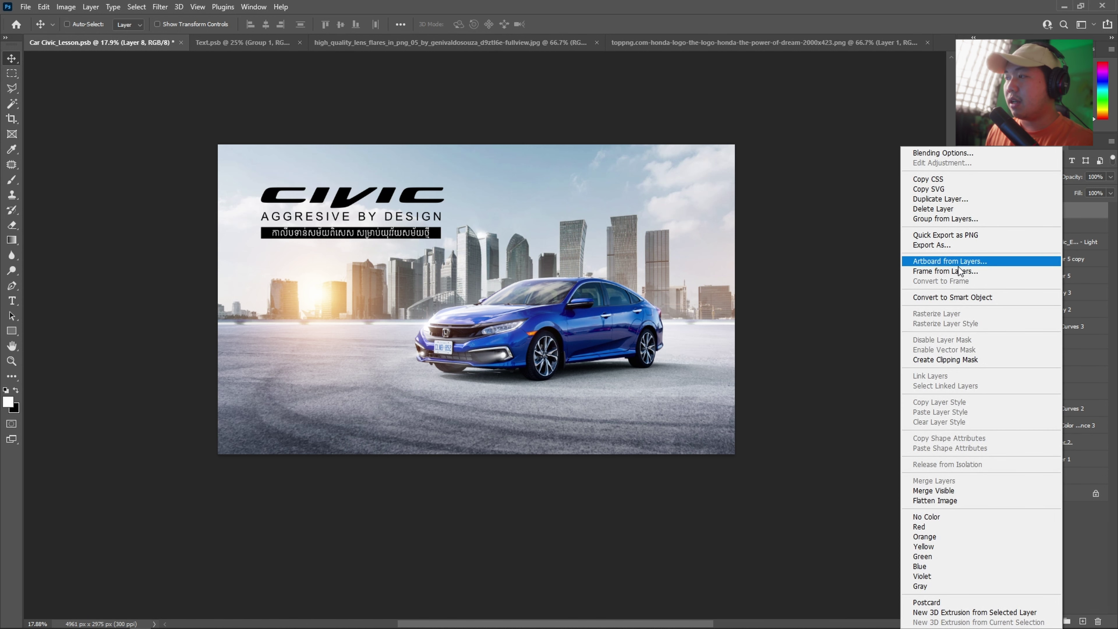
click(952, 298)
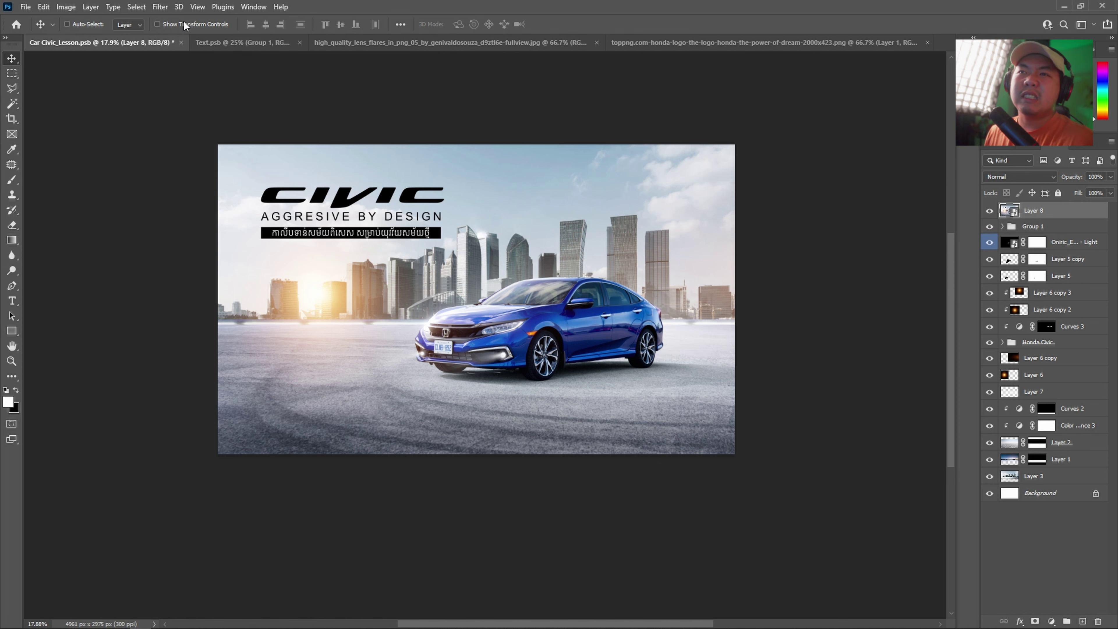
click(165, 7)
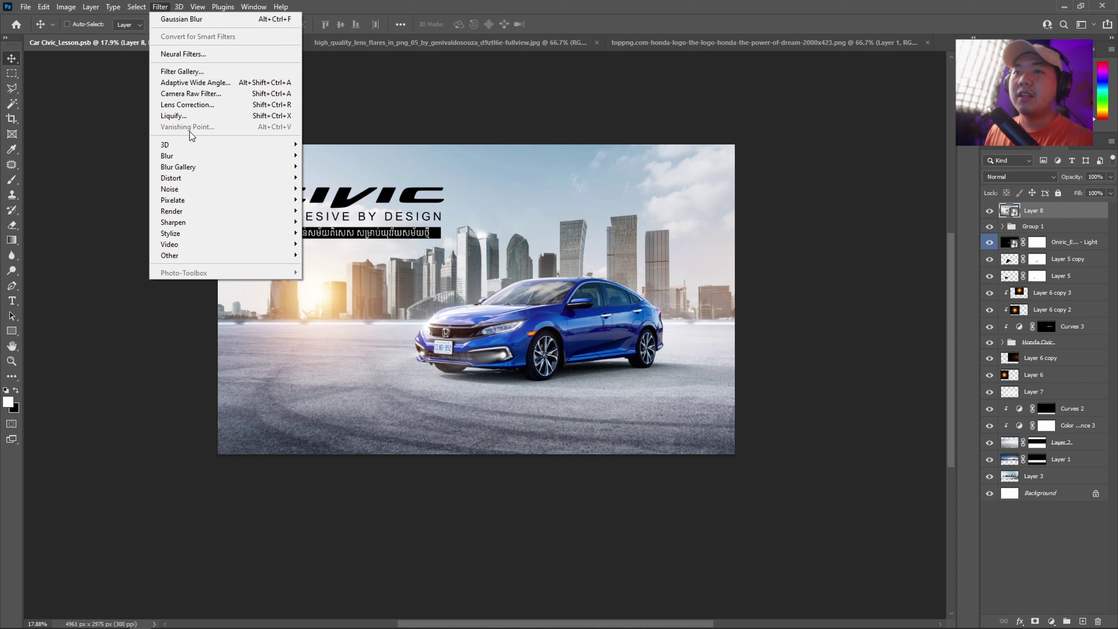
Apply Camera Raw Filter with Contrast +8, Highlights +10, Shadows +5, Whites +5 and Texture +10.
click(226, 94)
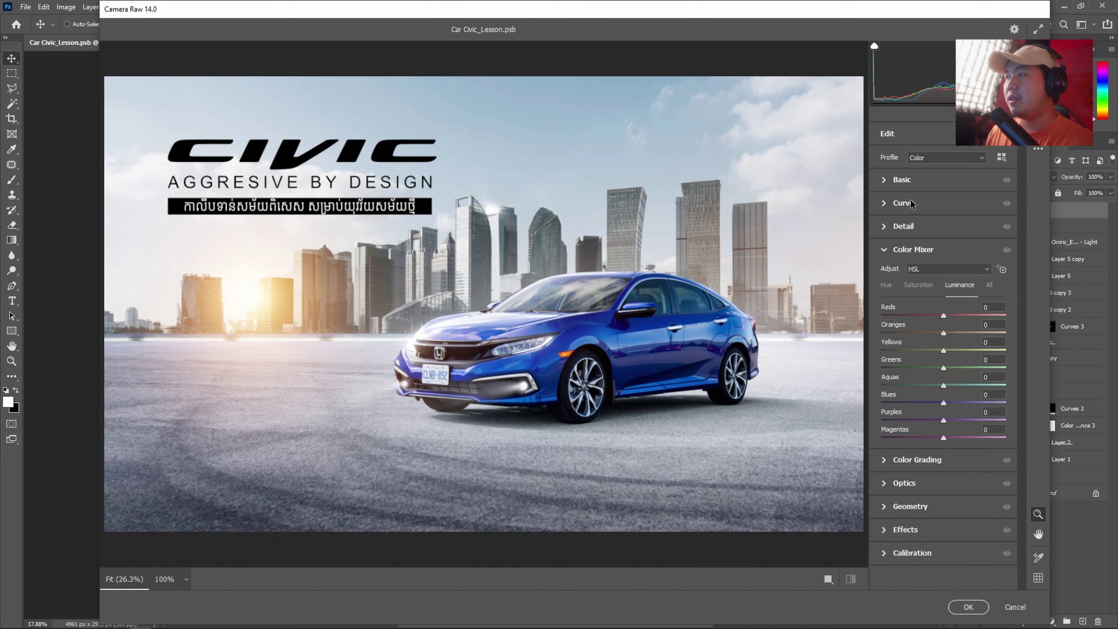
click(909, 181)
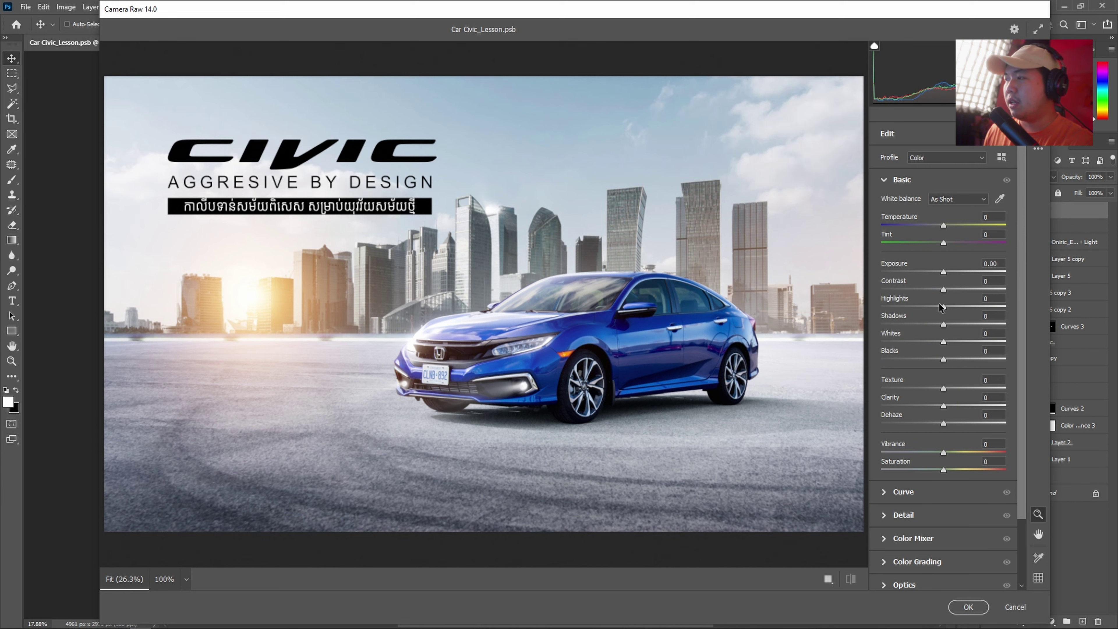
drag(944, 290, 949, 290)
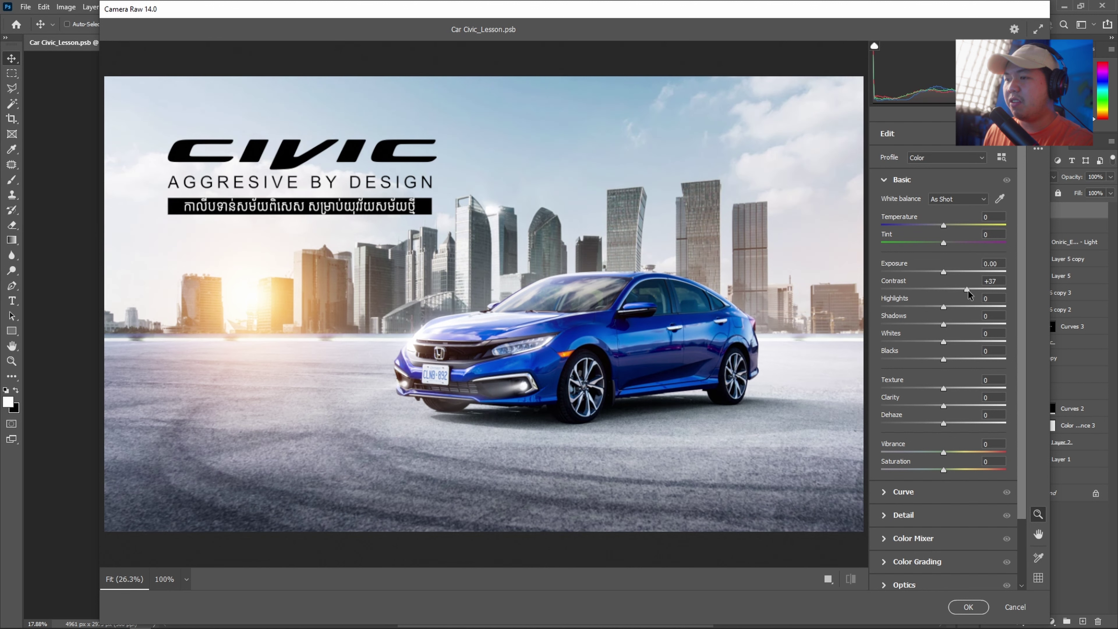
drag(949, 290, 950, 294)
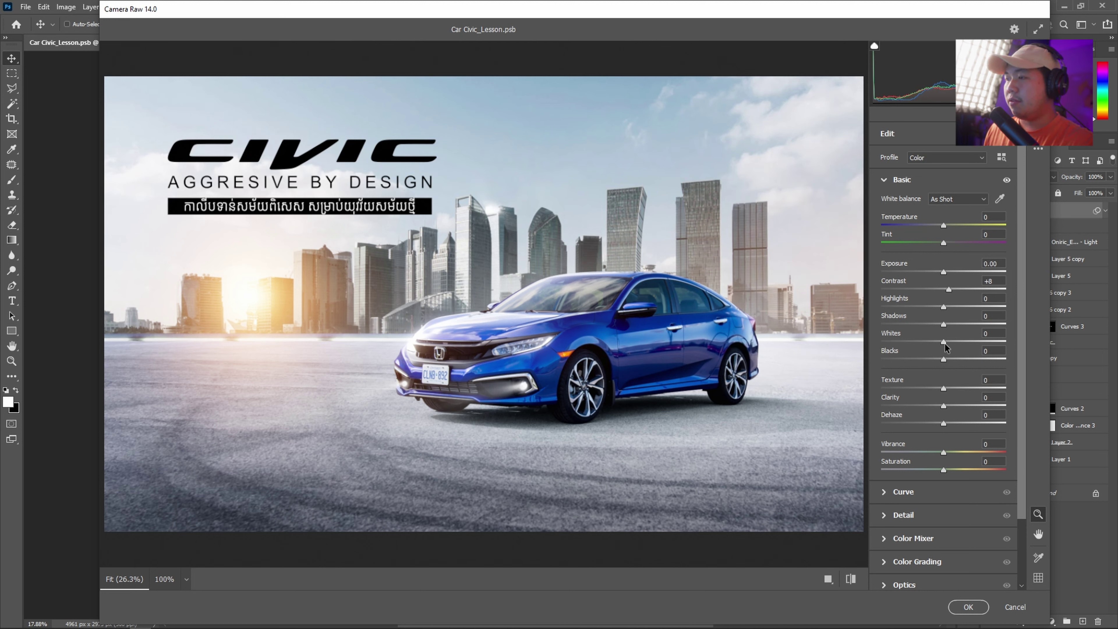
mouse_move(927, 342)
mouse_down()
mouse_move(963, 340)
mouse_move(897, 340)
mouse_move(946, 346)
mouse_up()
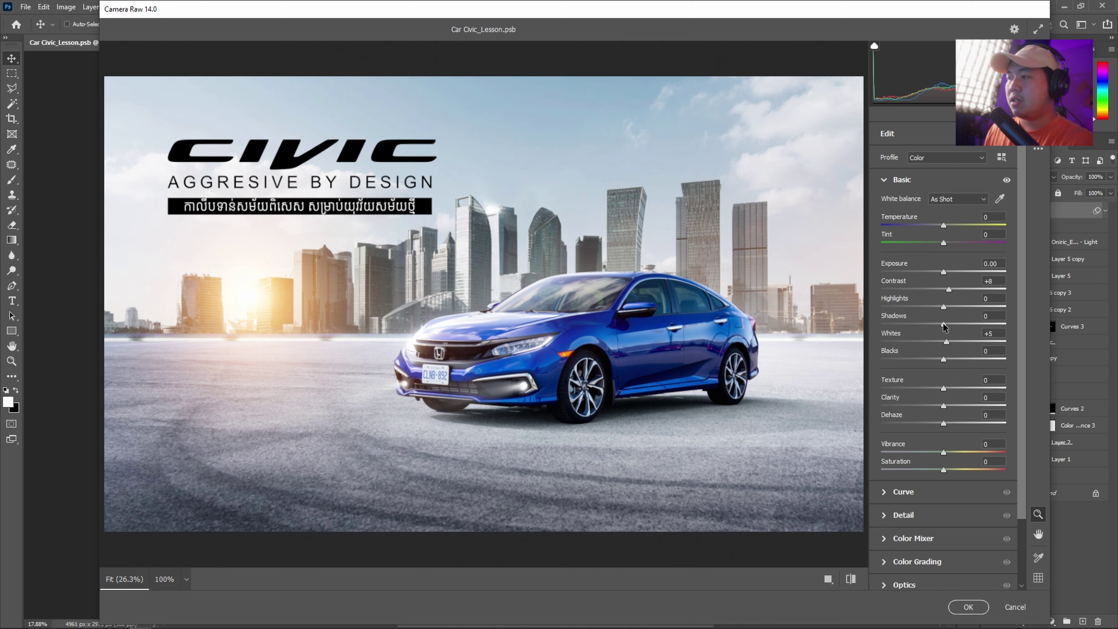
mouse_move(943, 324)
mouse_down()
mouse_move(961, 325)
mouse_move(946, 326)
mouse_up()
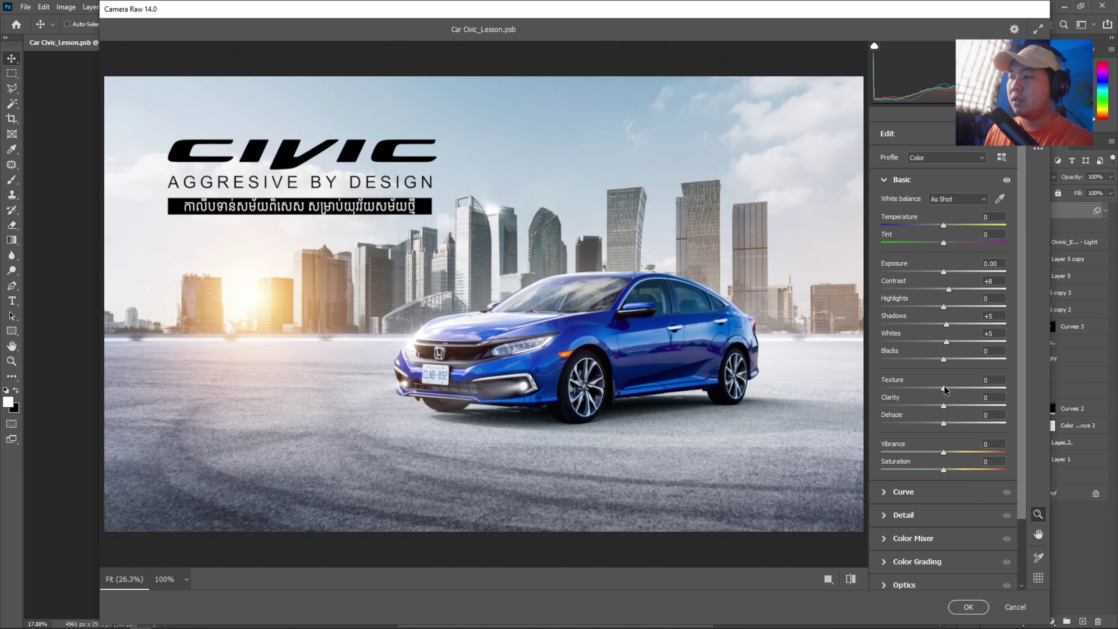
drag(944, 391, 950, 391)
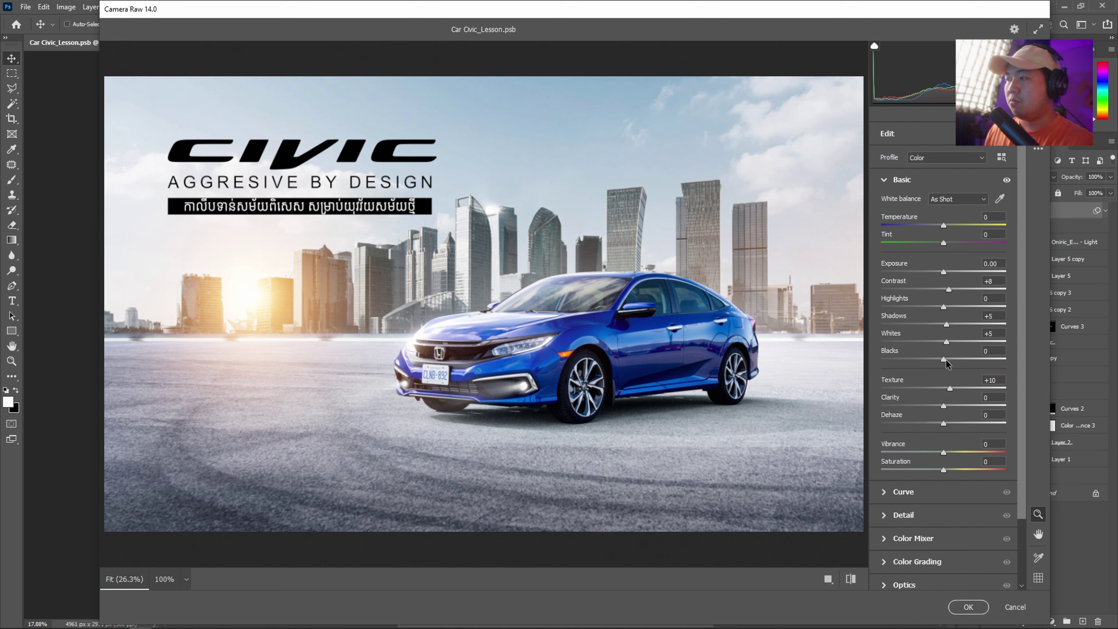
drag(941, 307, 952, 309)
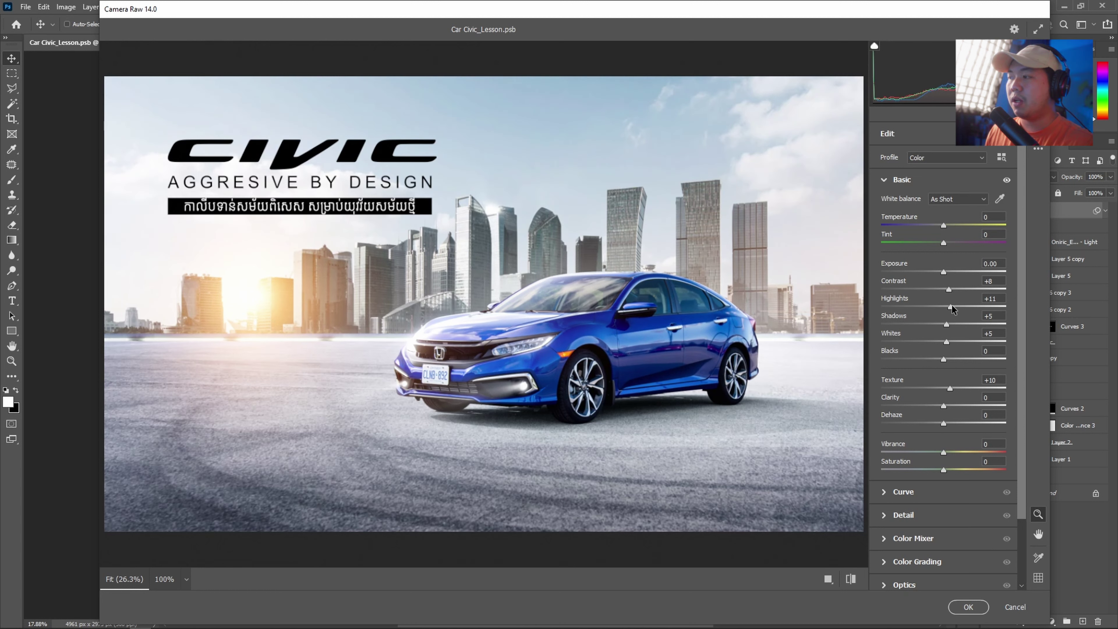
drag(951, 308, 951, 309)
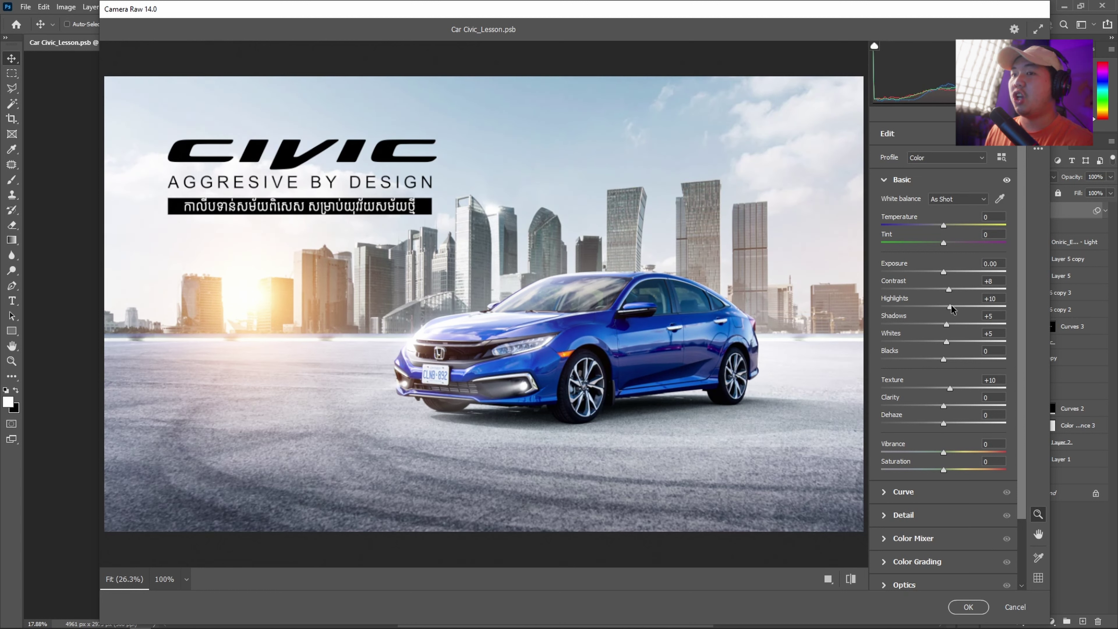
scroll(902, 462, down, 3)
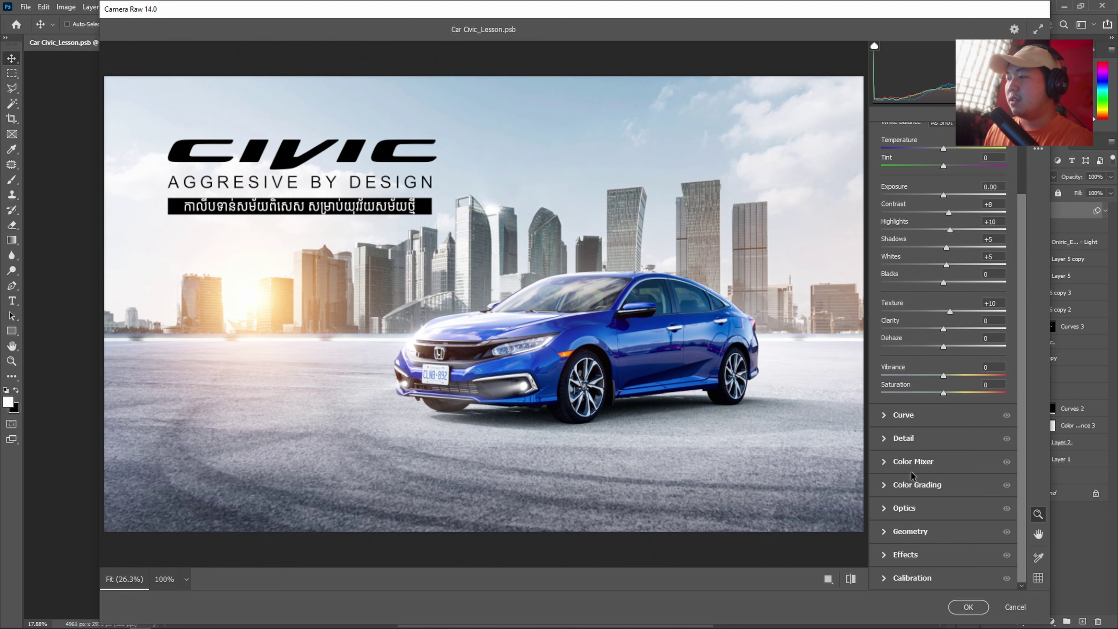
In Color Mixer, set Blues saturation to -7 and Blues luminance to +15.
click(931, 466)
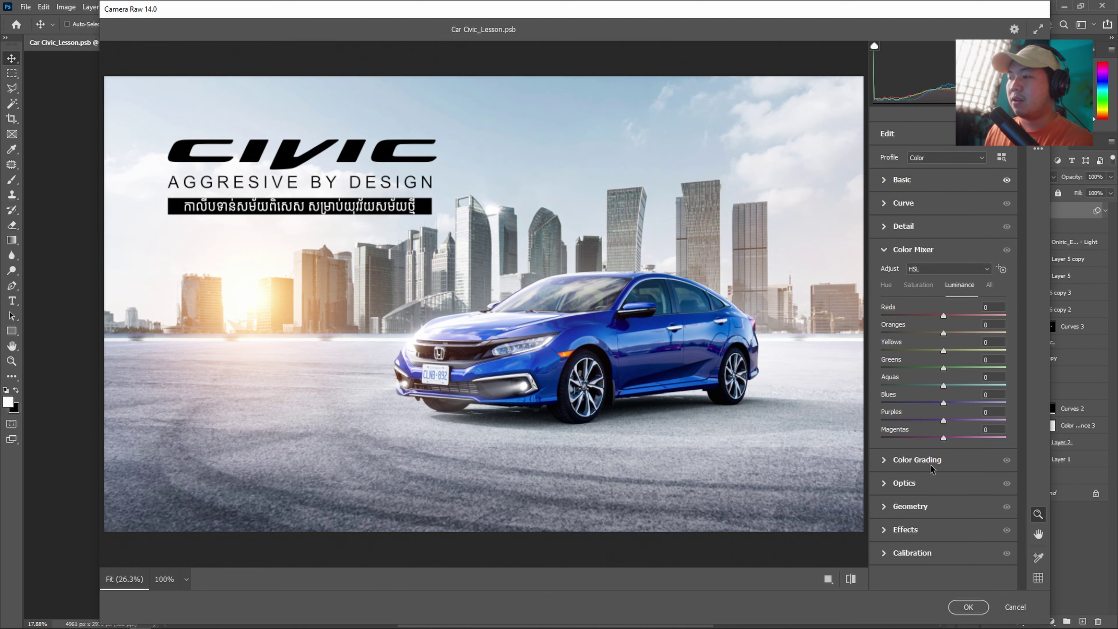
click(922, 288)
click(886, 287)
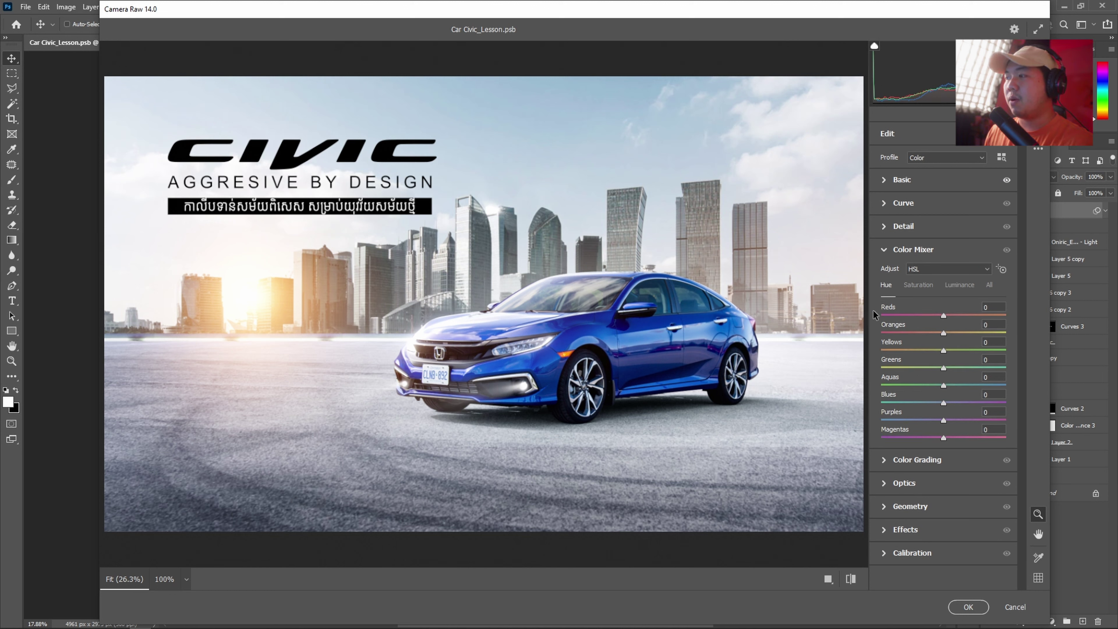
click(918, 285)
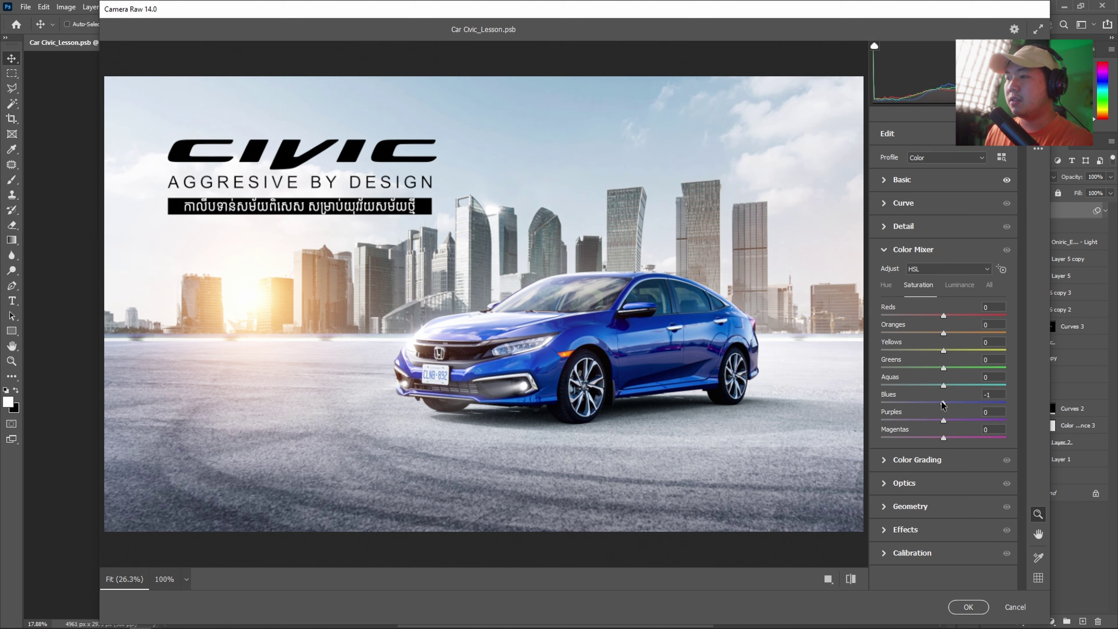
drag(943, 403, 939, 402)
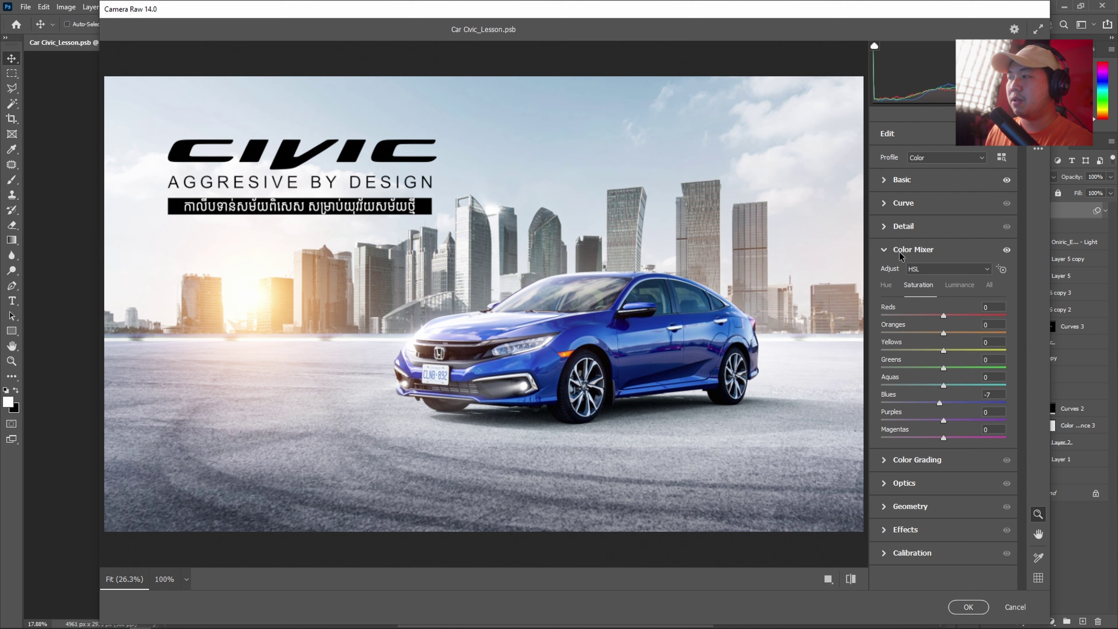
click(961, 286)
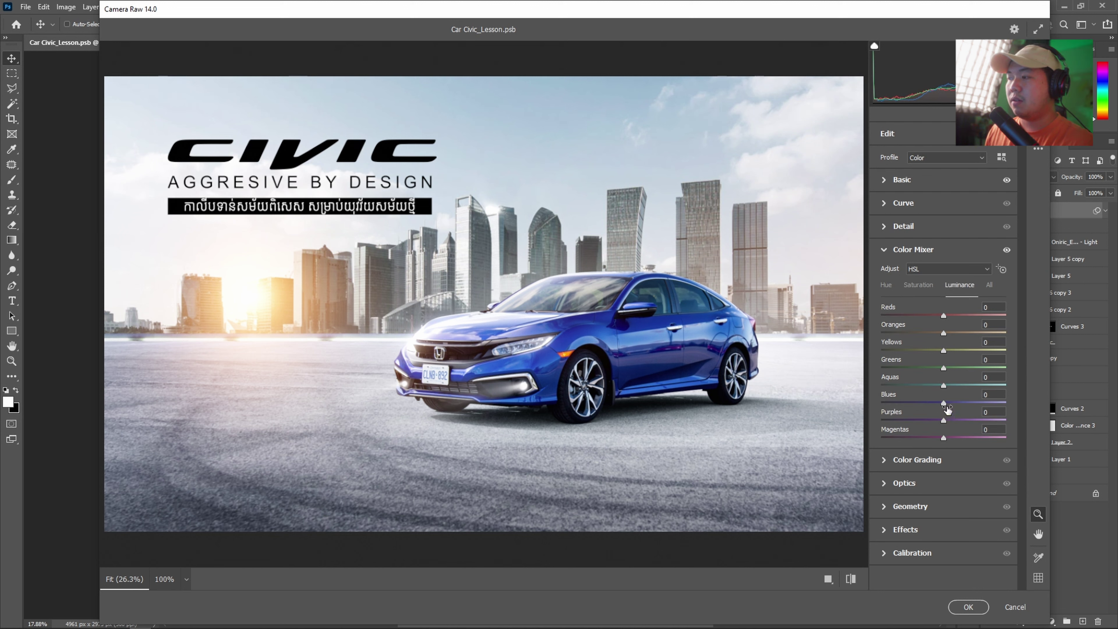
drag(944, 402, 958, 402)
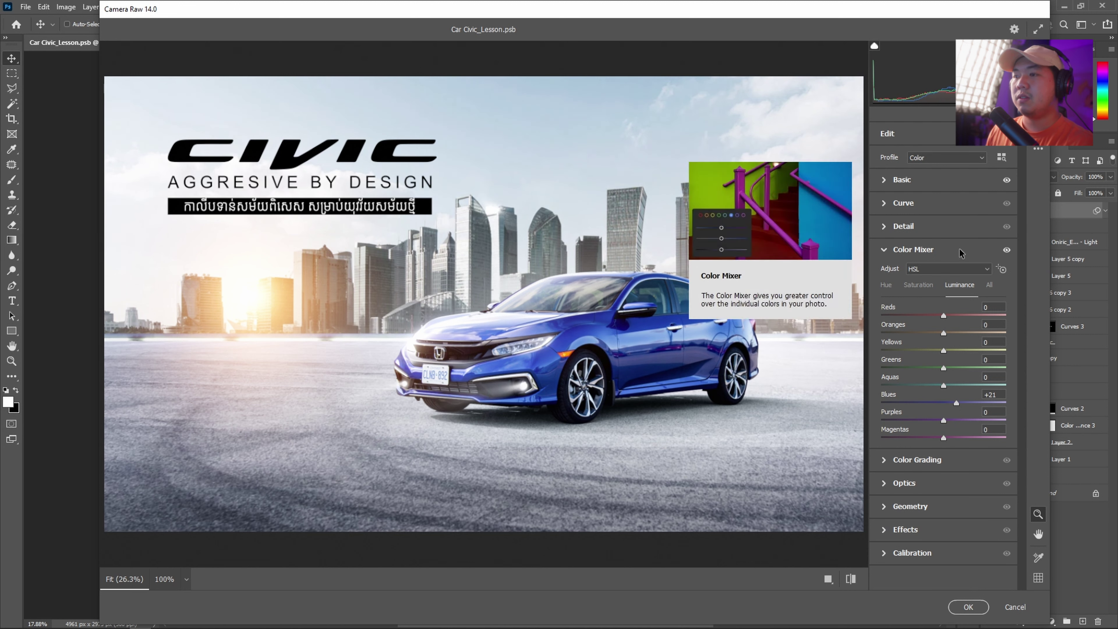
drag(956, 402, 953, 400)
click(945, 420)
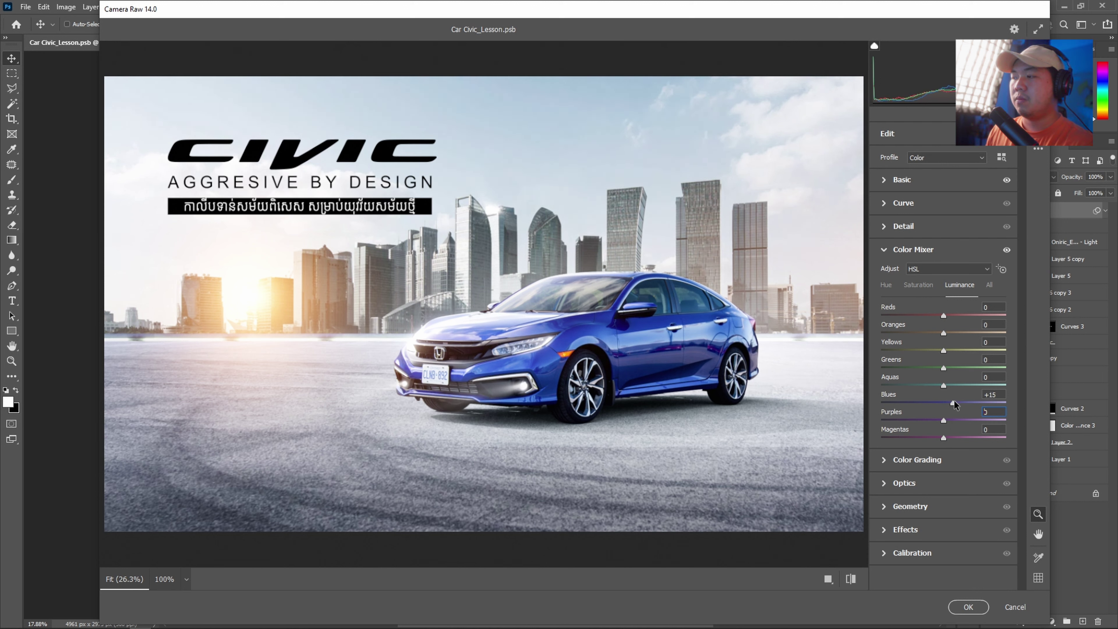
click(917, 250)
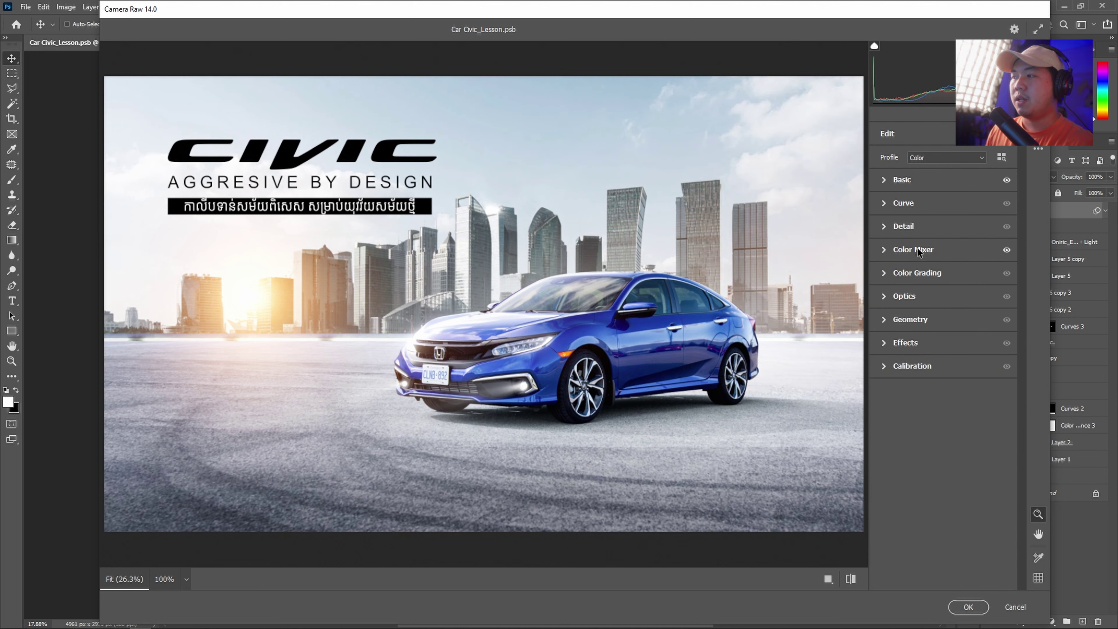
In Calibration, set Red Primary hue -9 and saturation +15, and Blue Primary hue -4.
click(910, 366)
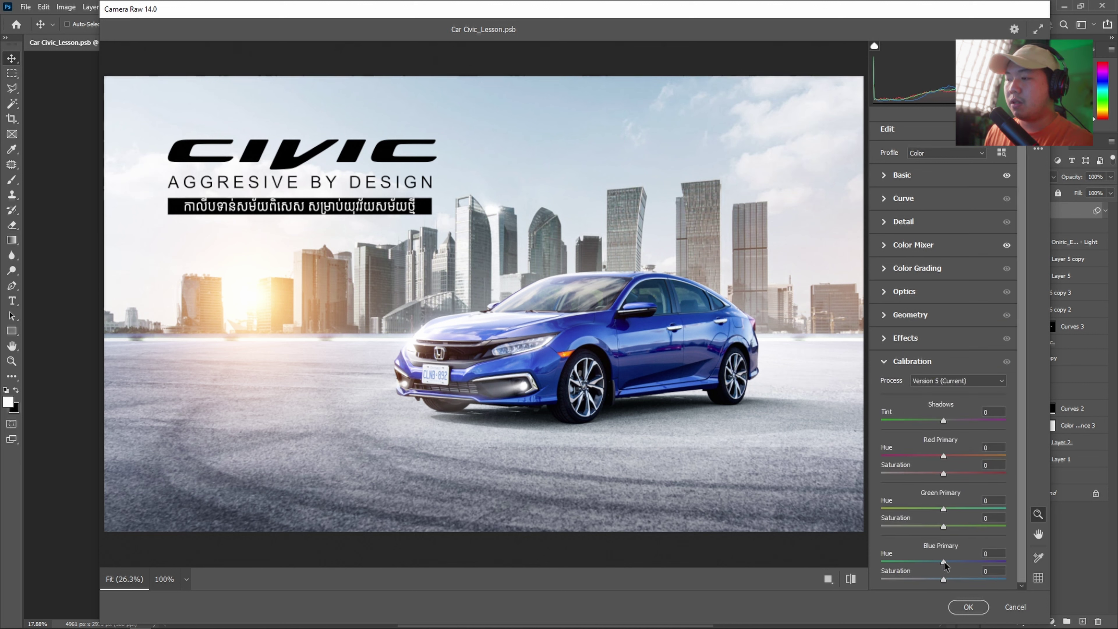
drag(944, 562, 942, 561)
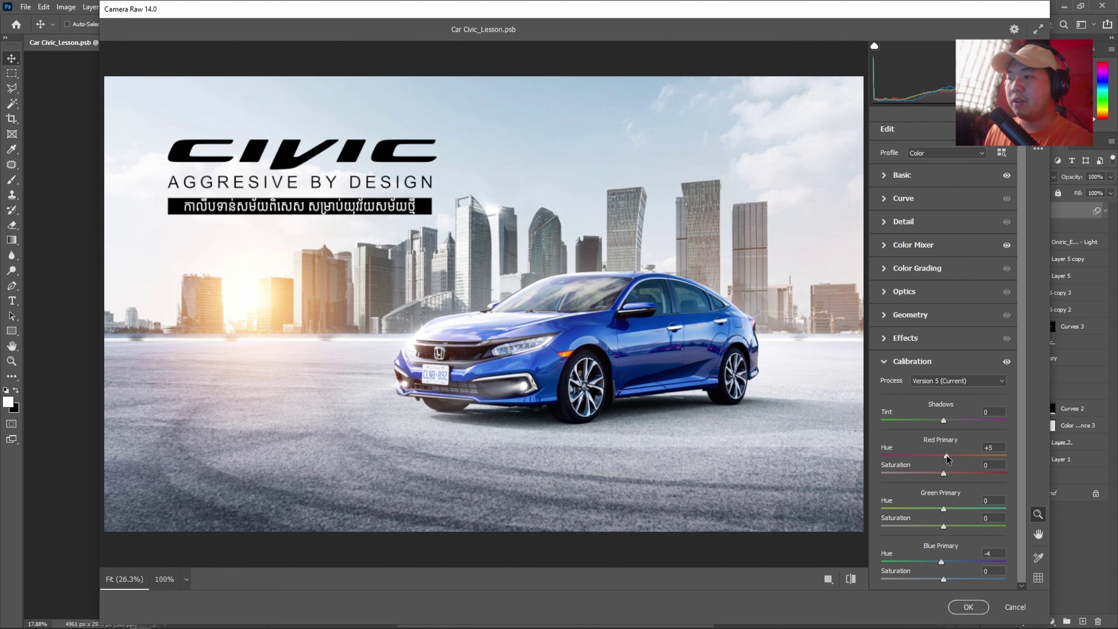
drag(945, 455, 964, 455)
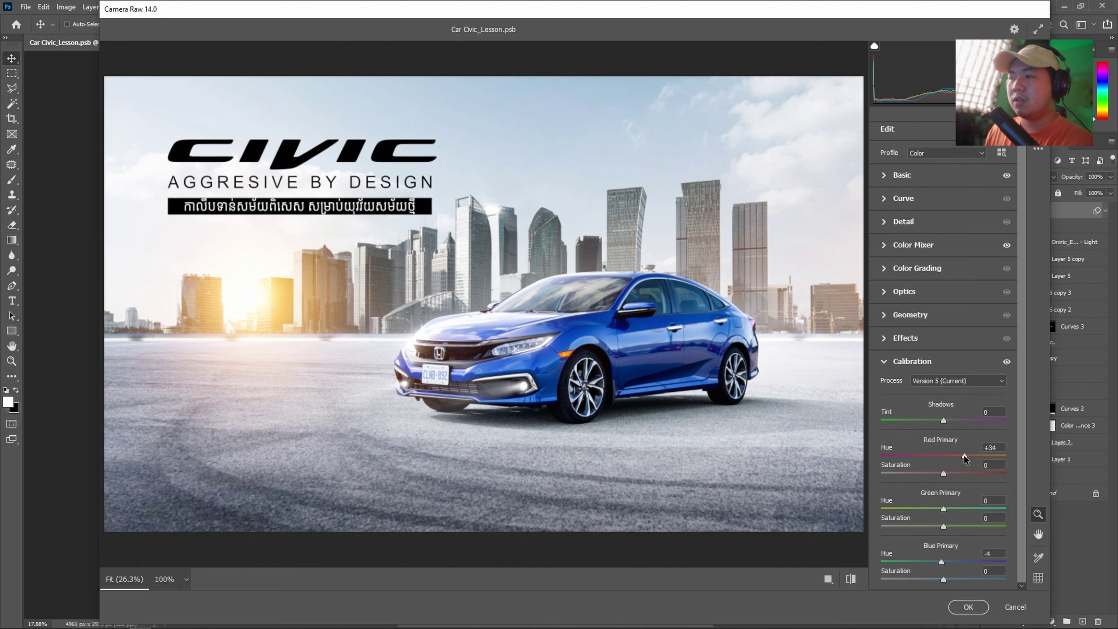
mouse_move(964, 455)
mouse_down()
mouse_move(937, 462)
mouse_move(955, 478)
mouse_up()
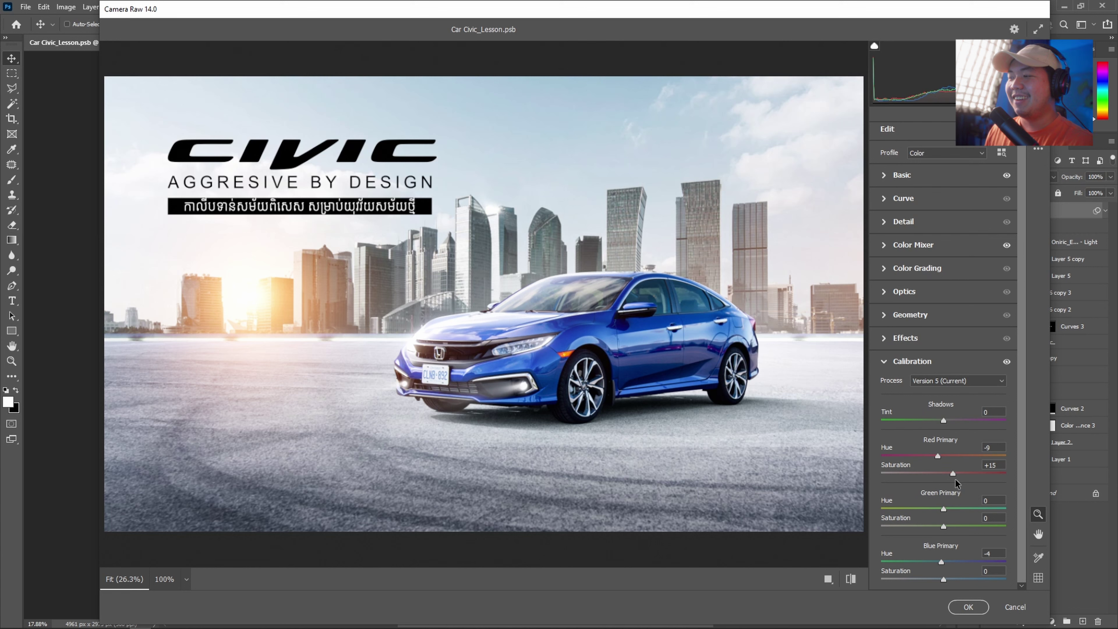
click(887, 361)
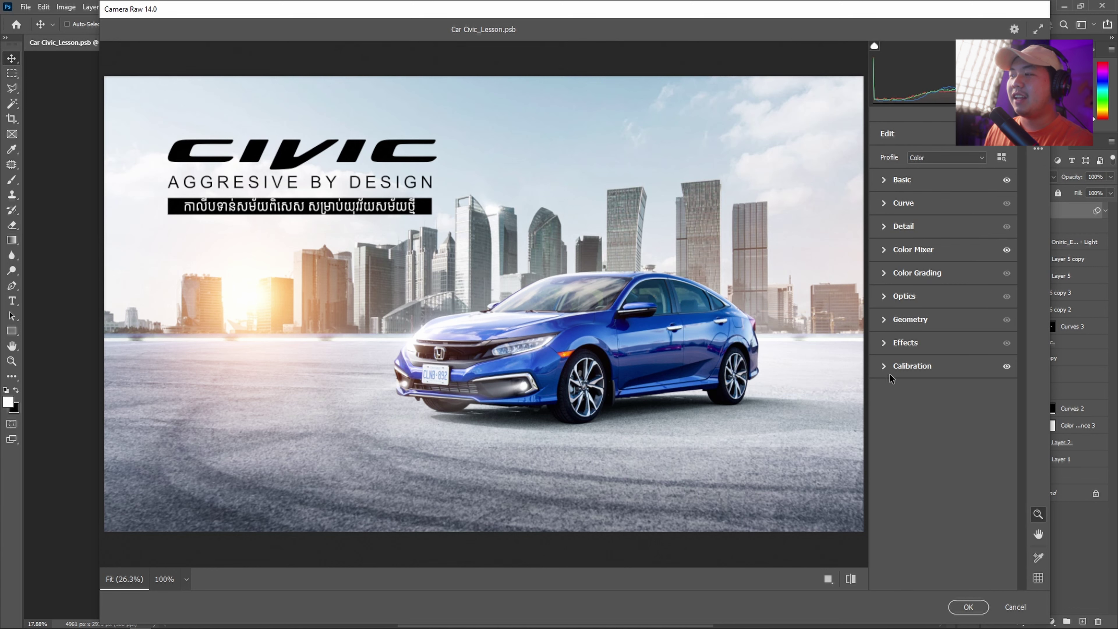
In Color Grading, tint the shadows slightly and nudge the Midtones wheel toward blue.
click(906, 269)
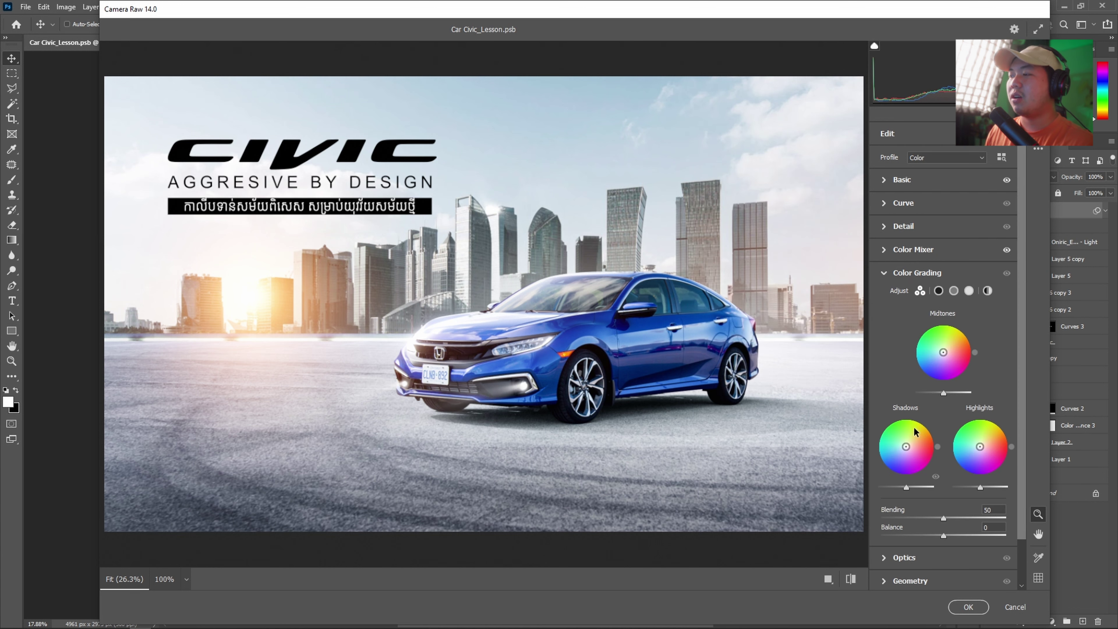
mouse_move(906, 448)
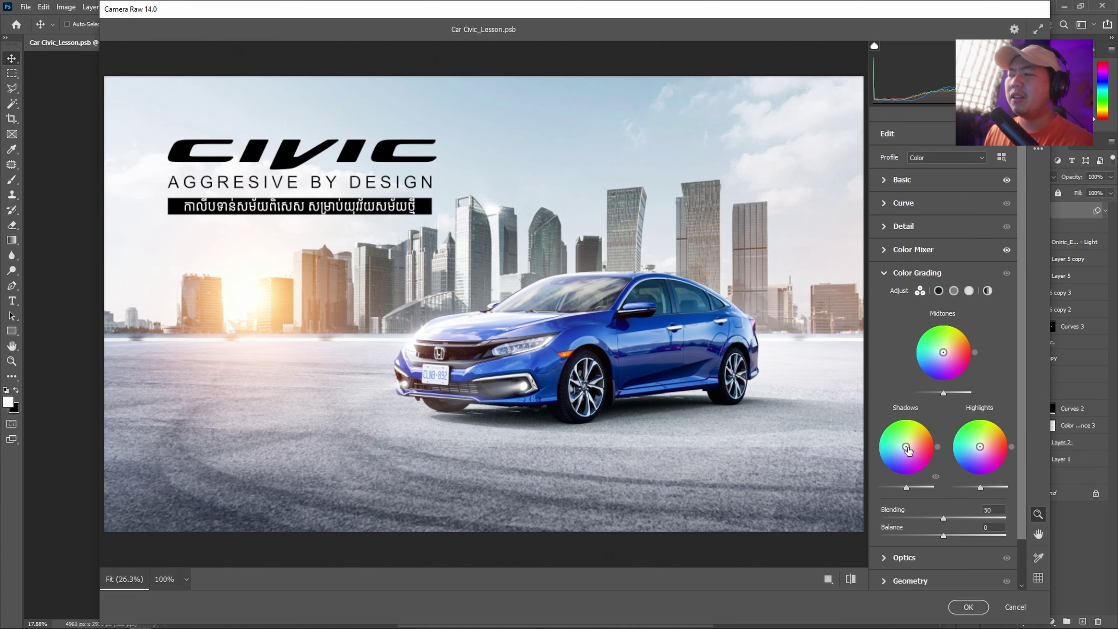
drag(905, 446, 904, 452)
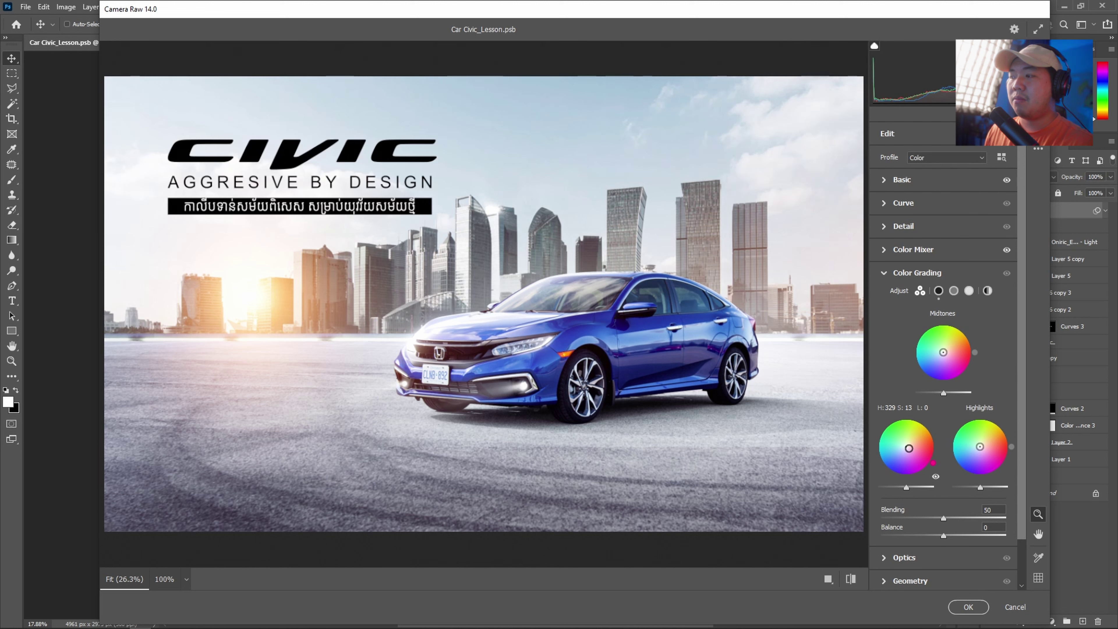
drag(909, 448, 909, 447)
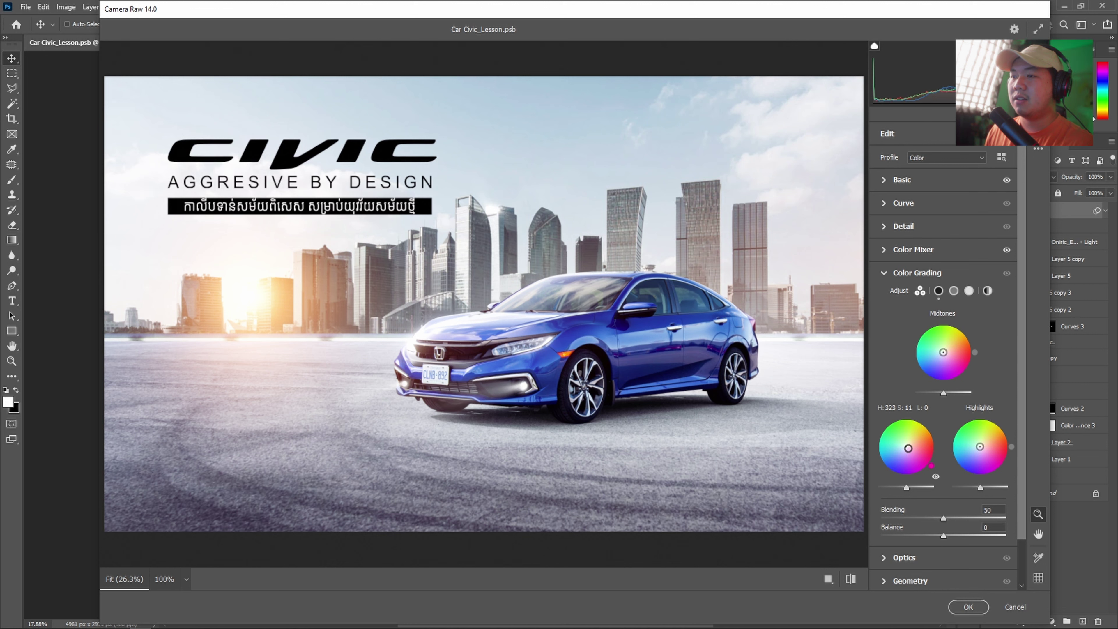
drag(907, 448, 909, 446)
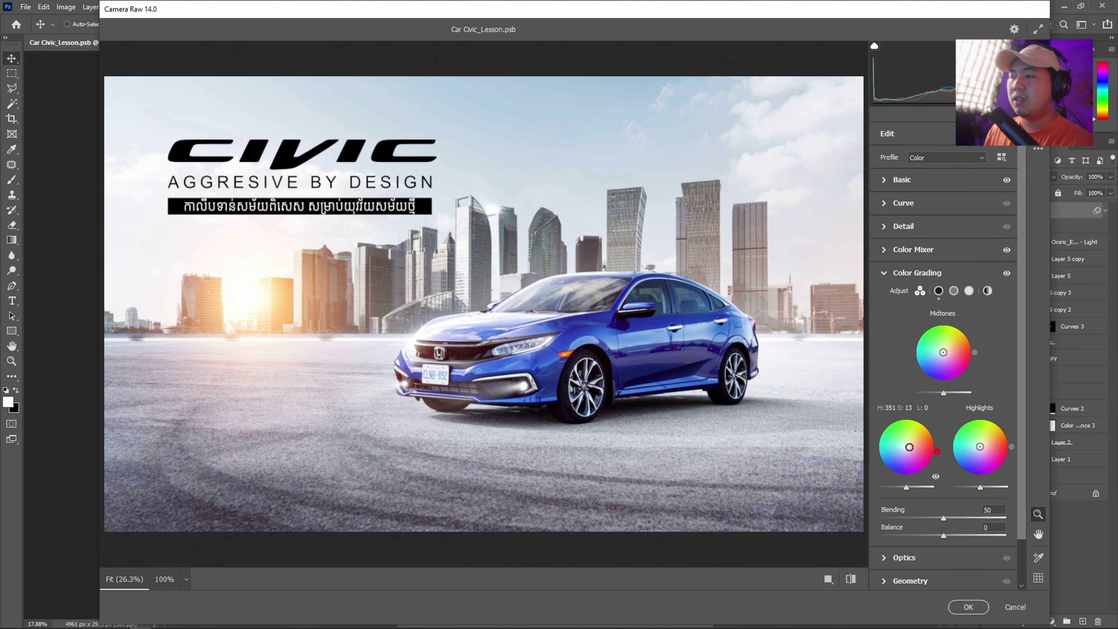
drag(979, 446, 978, 444)
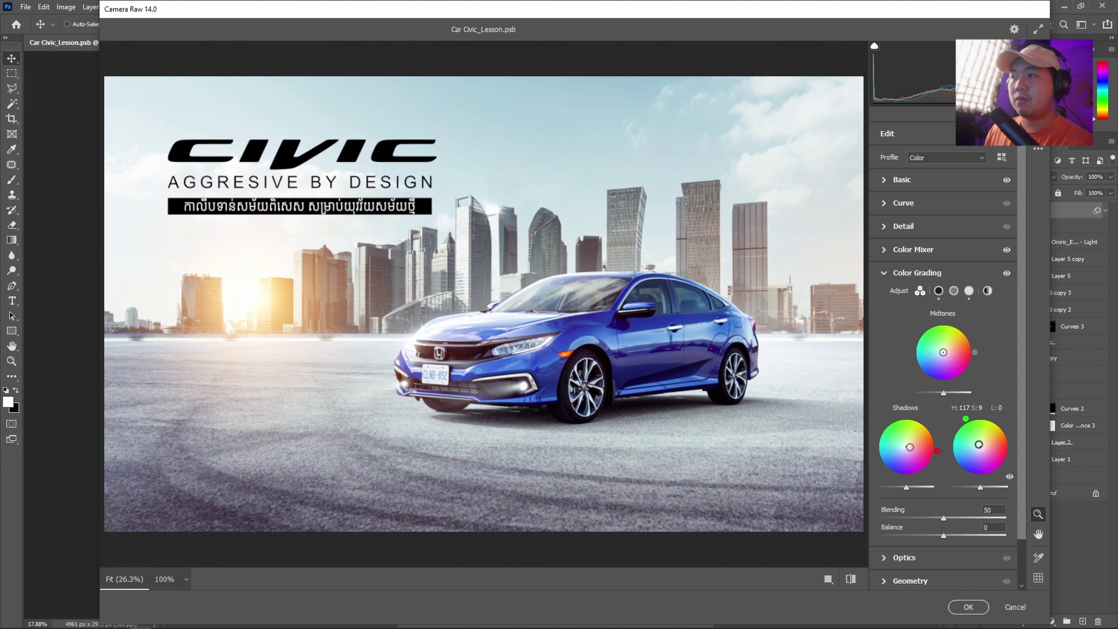
mouse_move(942, 351)
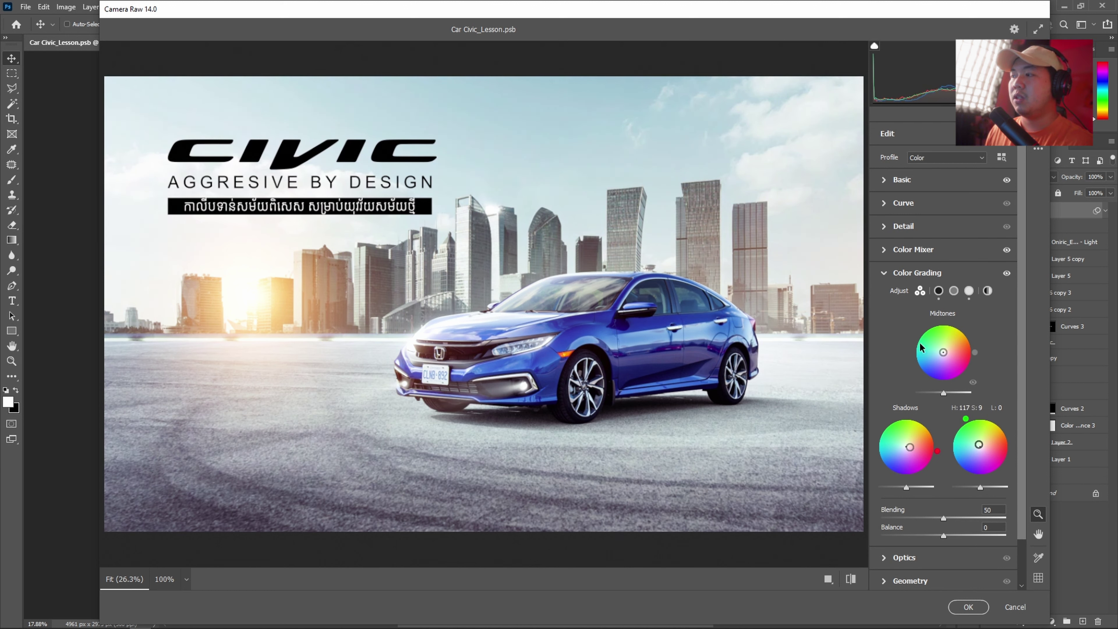
drag(943, 352, 942, 351)
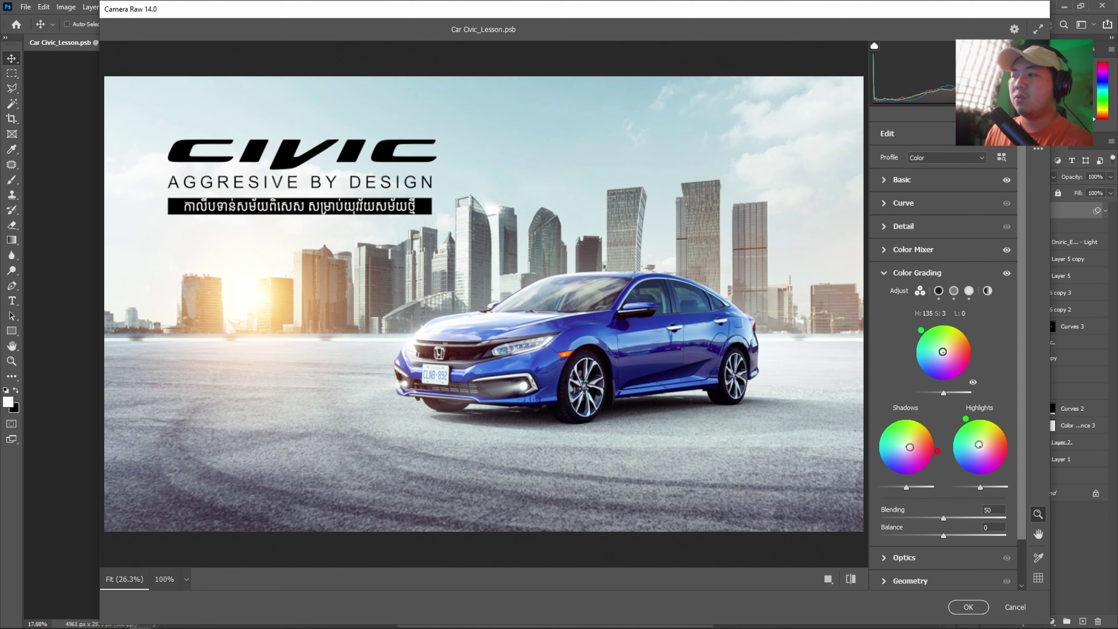
drag(942, 352, 942, 352)
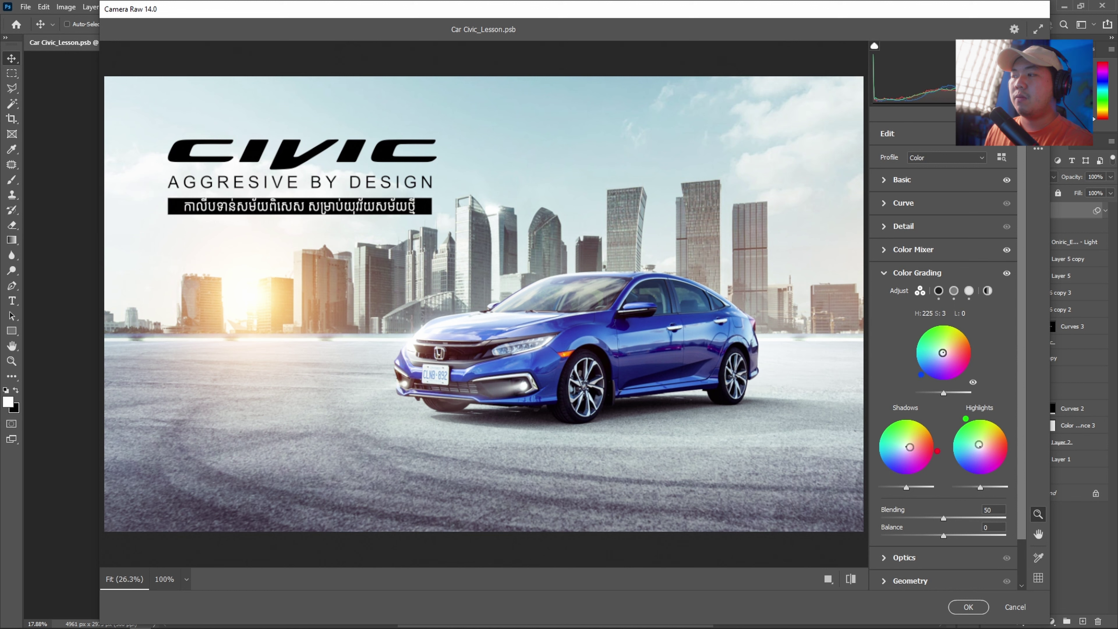
Set Color Grading Blending to 67, comparing before/after, and tint shadows red (hue 352, saturation 7).
click(1006, 273)
click(1006, 273)
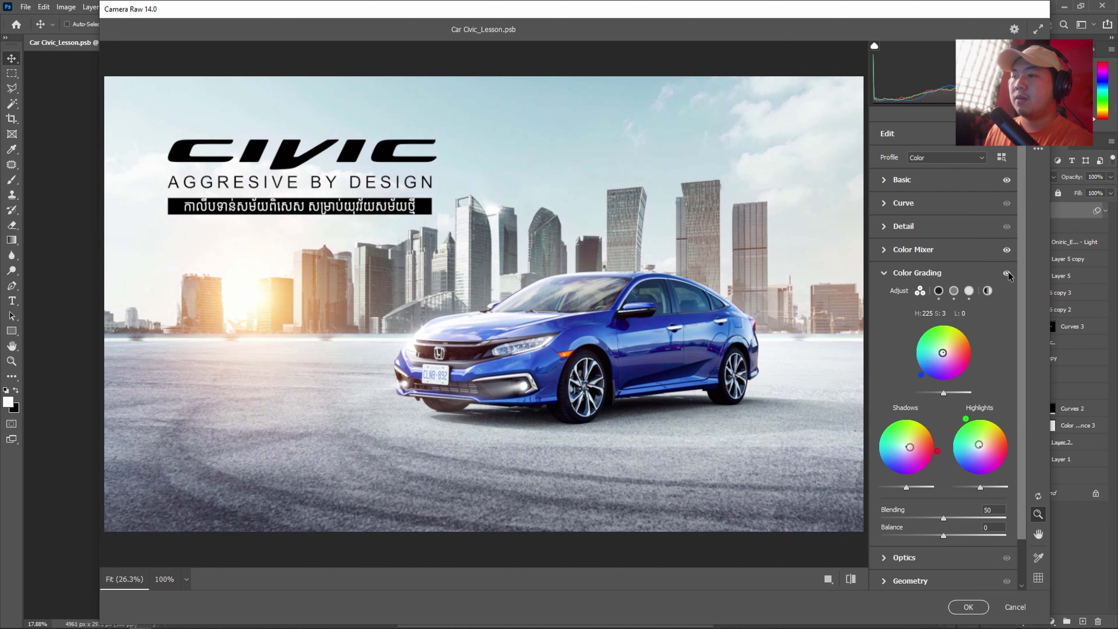
click(1007, 273)
click(1007, 273)
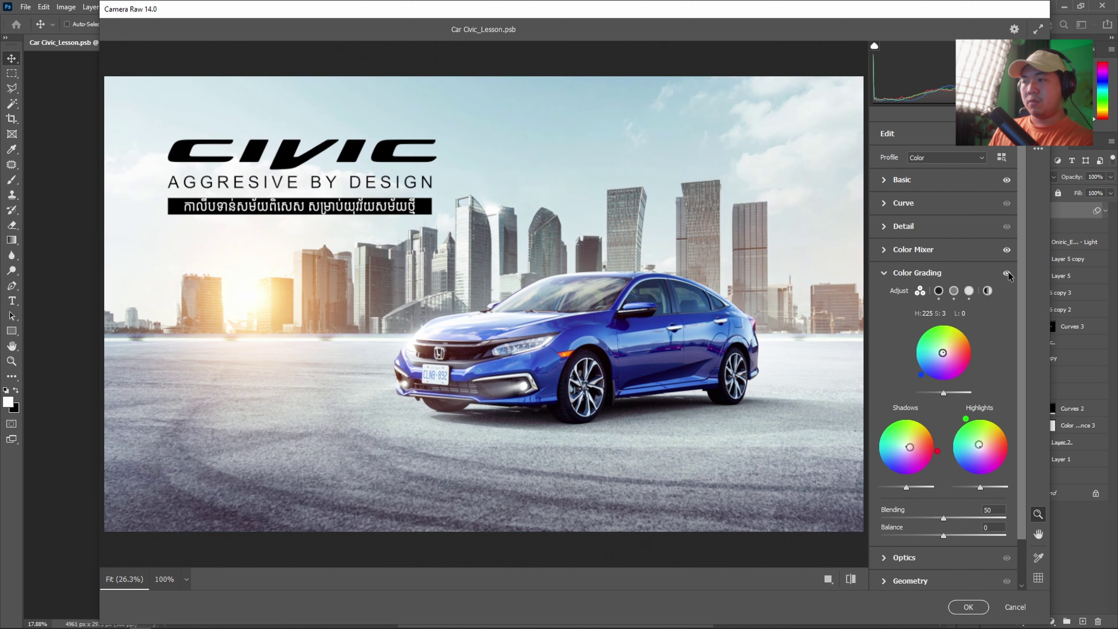
click(1007, 273)
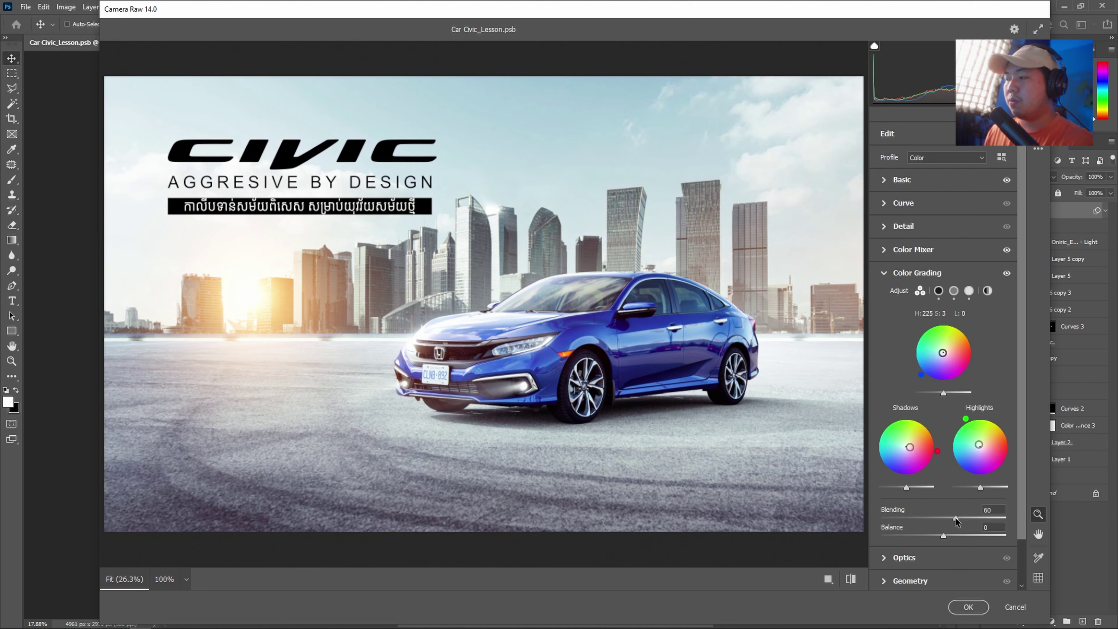
drag(962, 519, 964, 520)
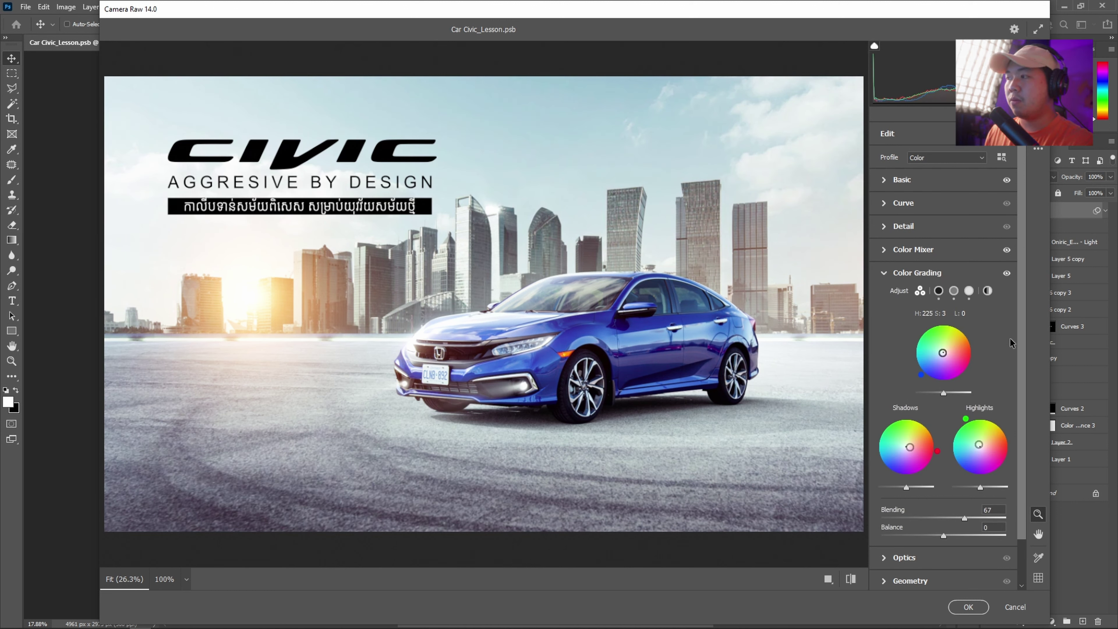
click(1007, 273)
click(1006, 273)
click(1006, 273)
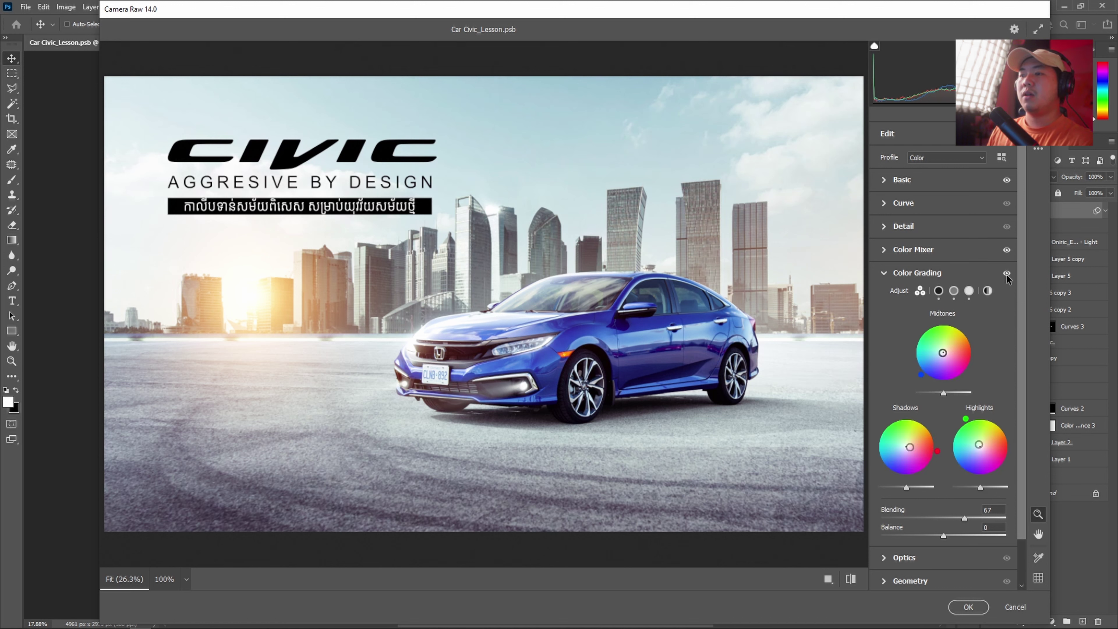
click(1007, 273)
click(1006, 273)
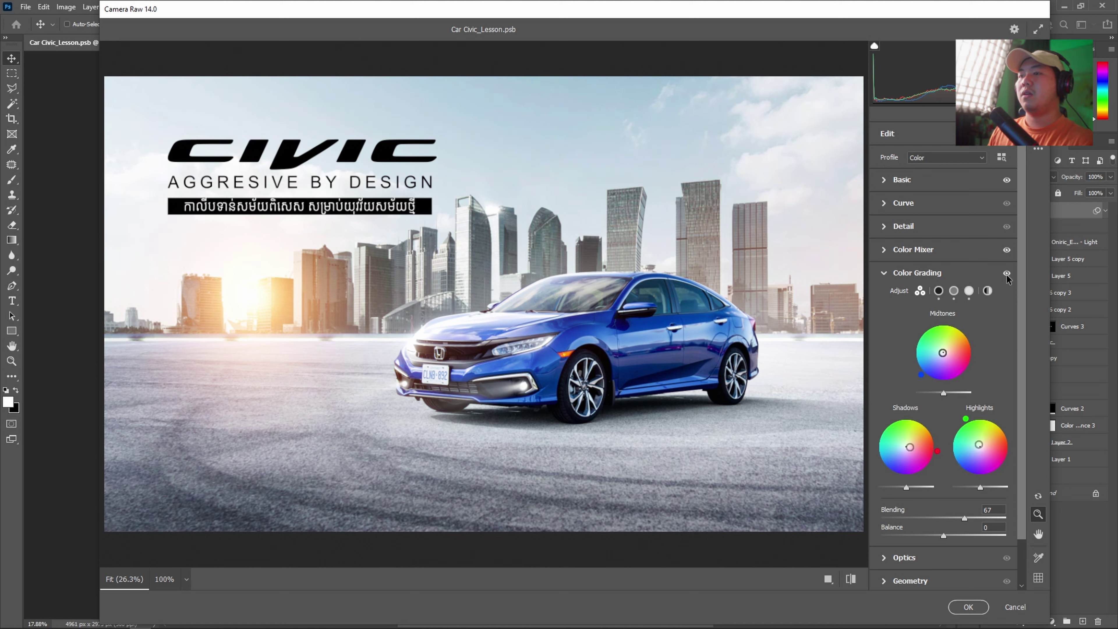
click(1006, 273)
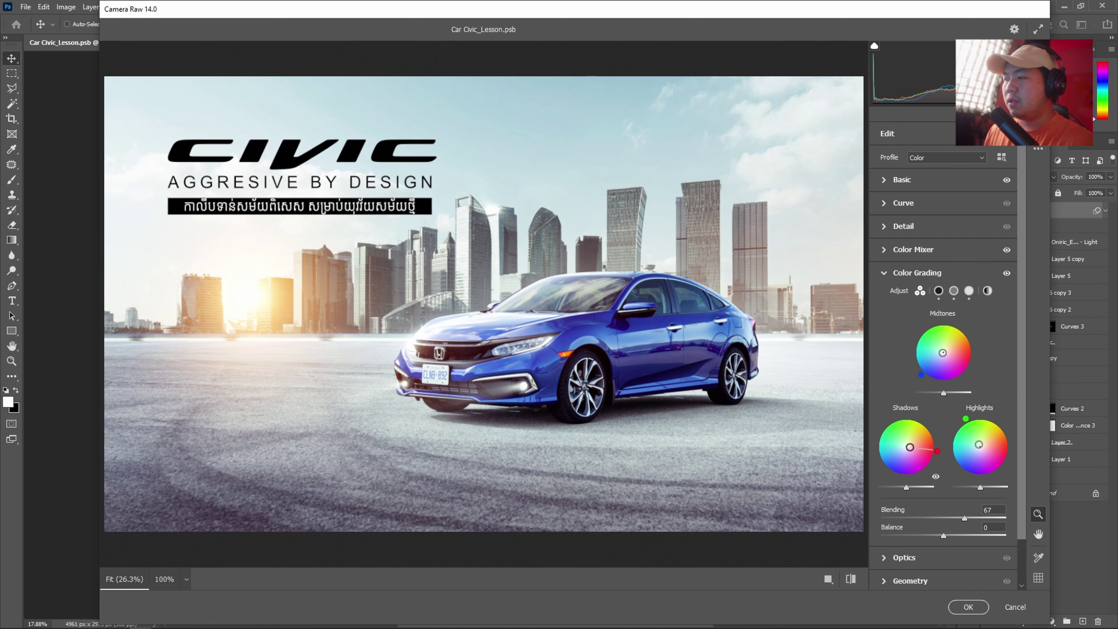
drag(909, 447, 907, 446)
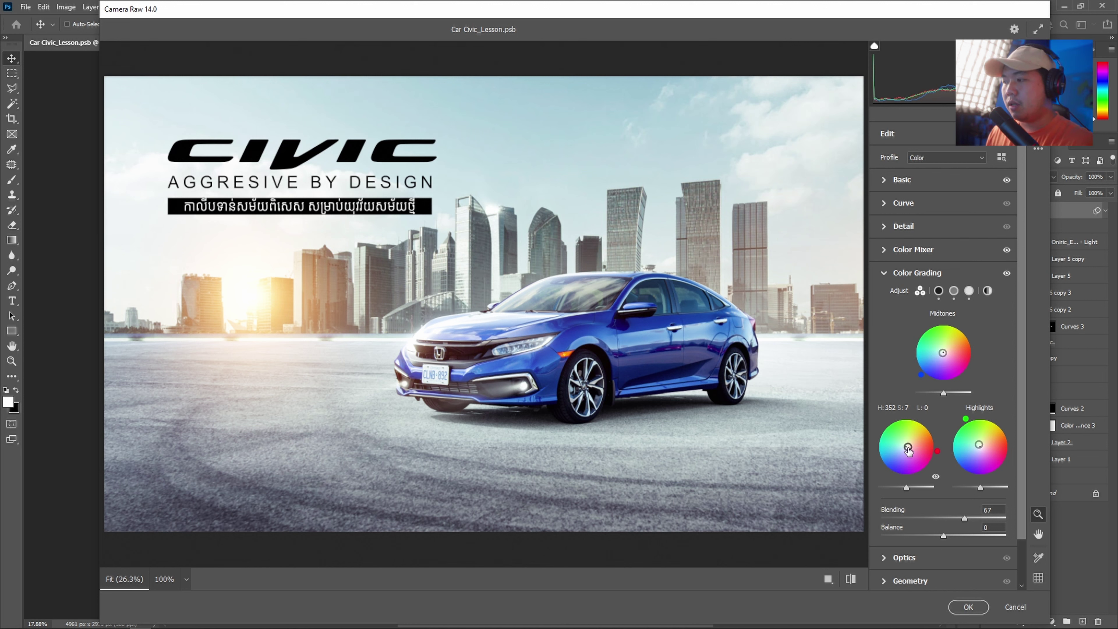
Apply the Camera Raw filter and close the Text.psb document.
click(960, 610)
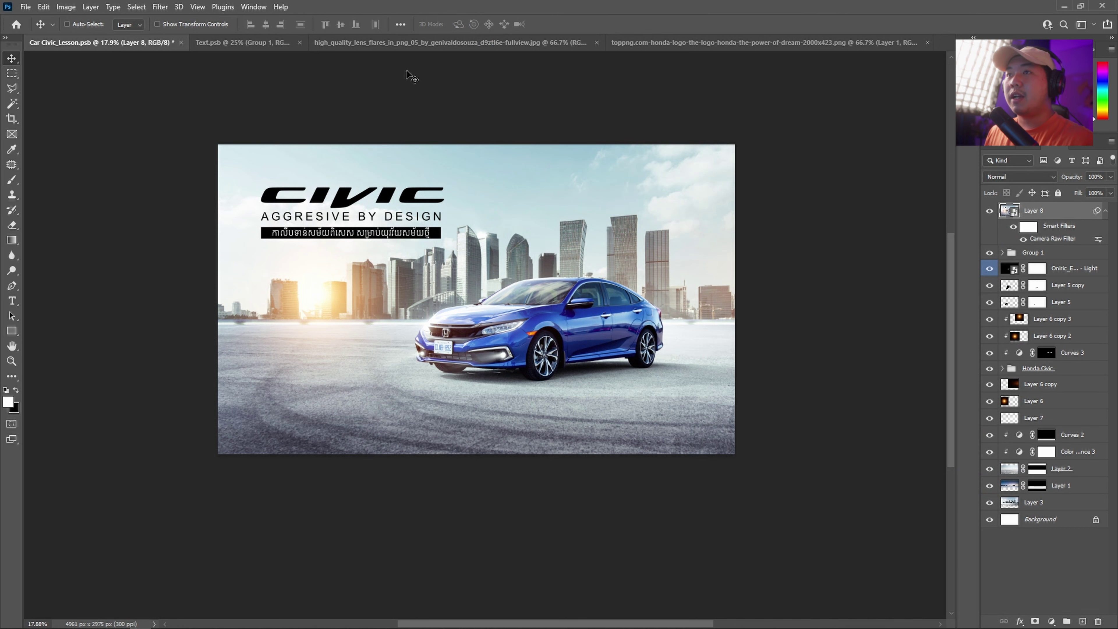
click(257, 44)
click(300, 43)
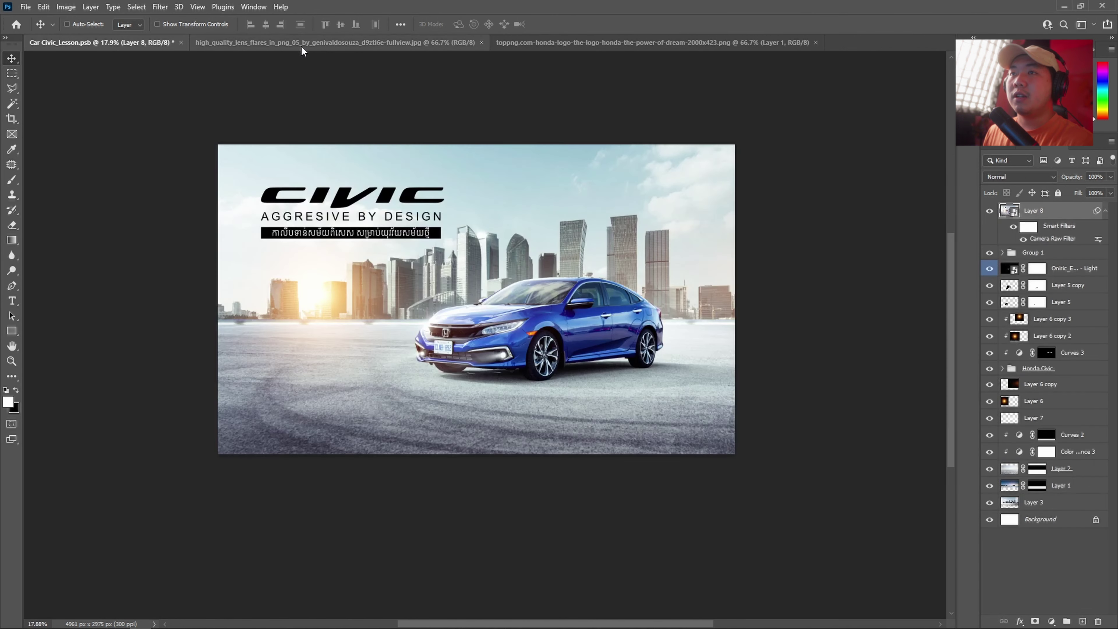
click(387, 44)
Close the lens-flare document and return to the Car Civic_Lesson document.
click(479, 42)
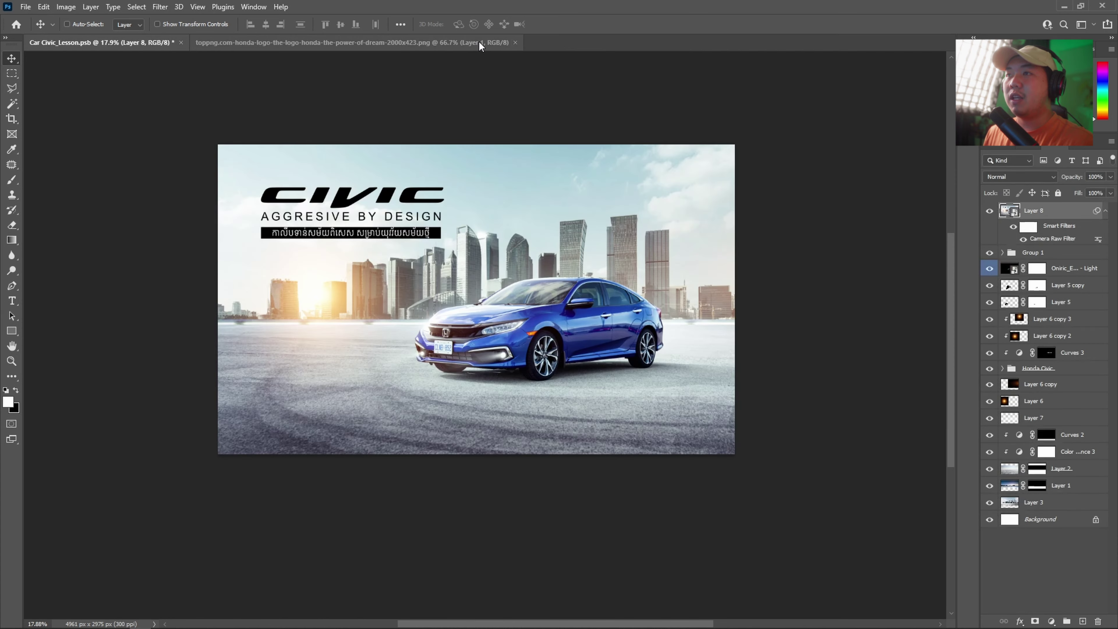
click(454, 43)
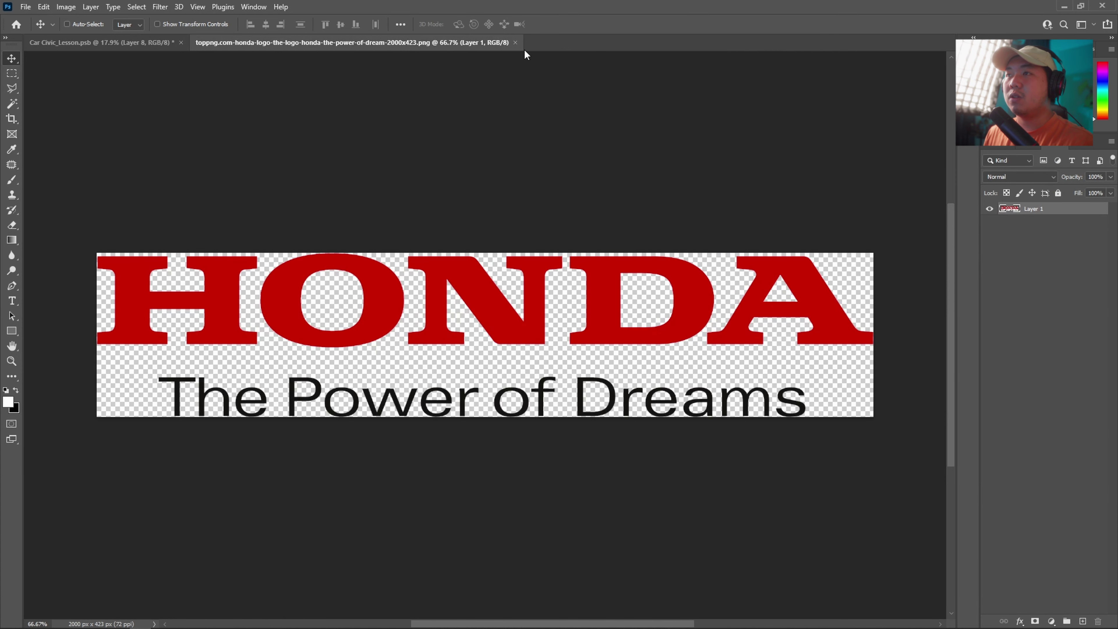
click(151, 44)
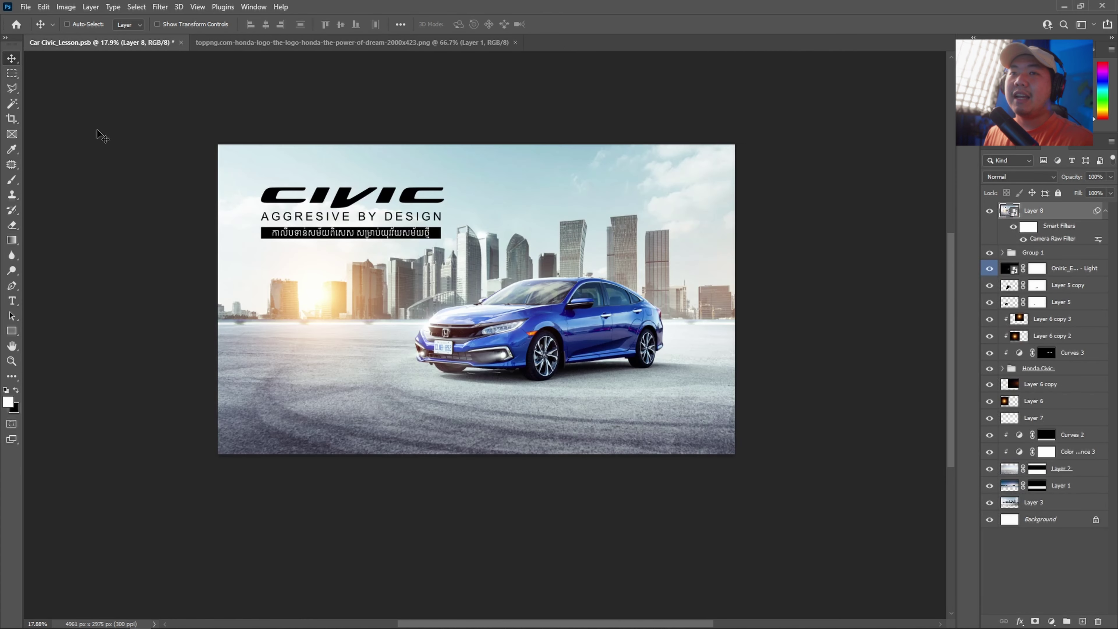
Draw a white footer band along the bottom and add the HONDA logo, scaled to 773x164 px, at its right.
click(11, 330)
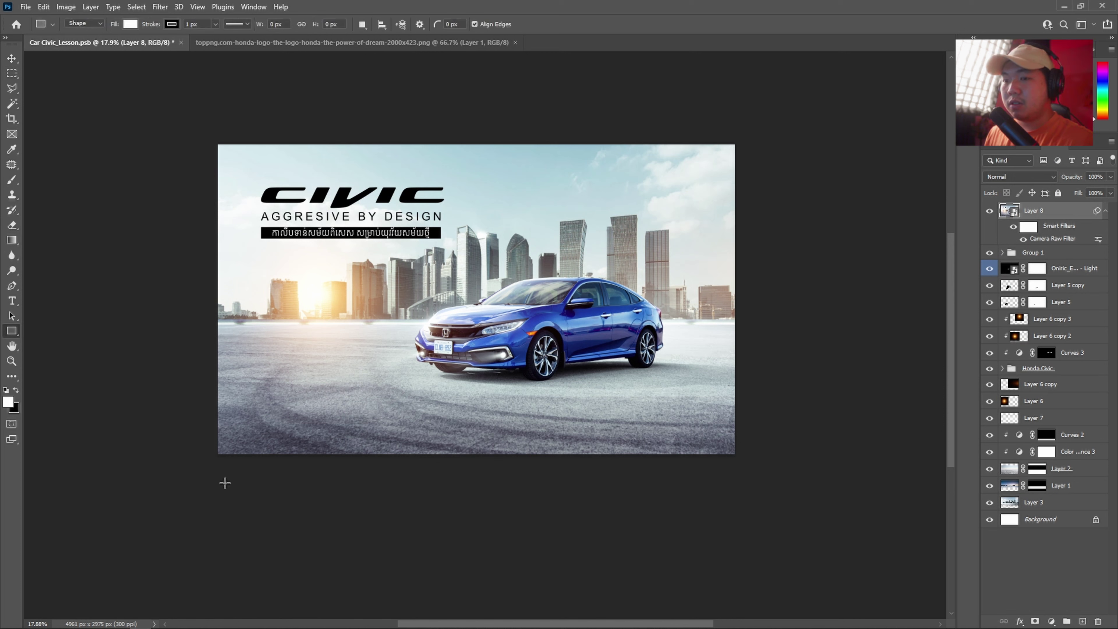
drag(215, 456, 737, 426)
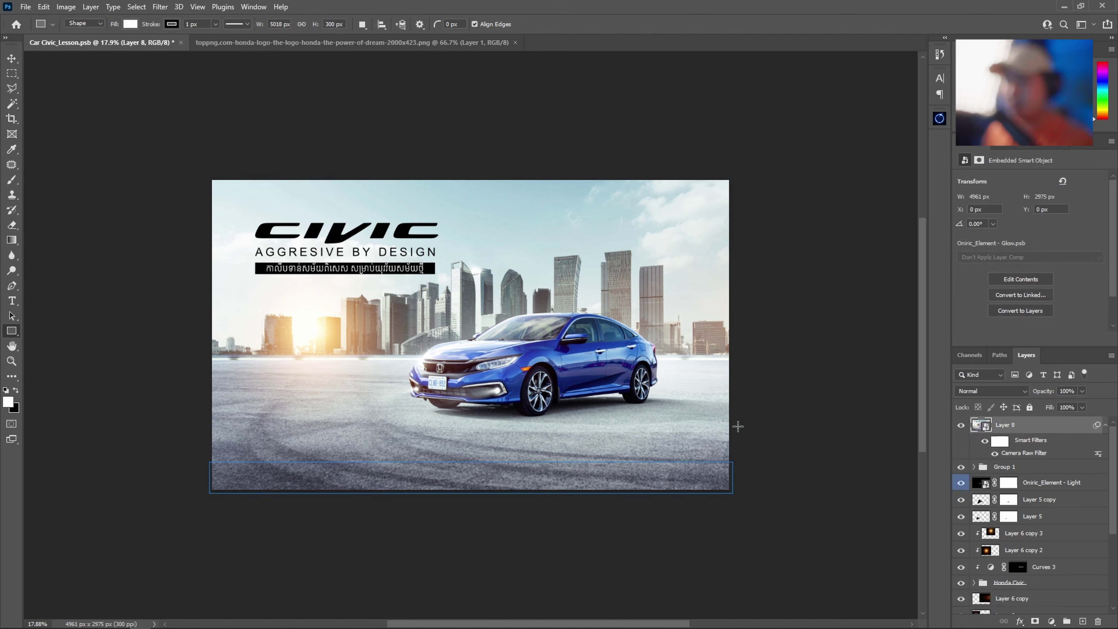
click(377, 43)
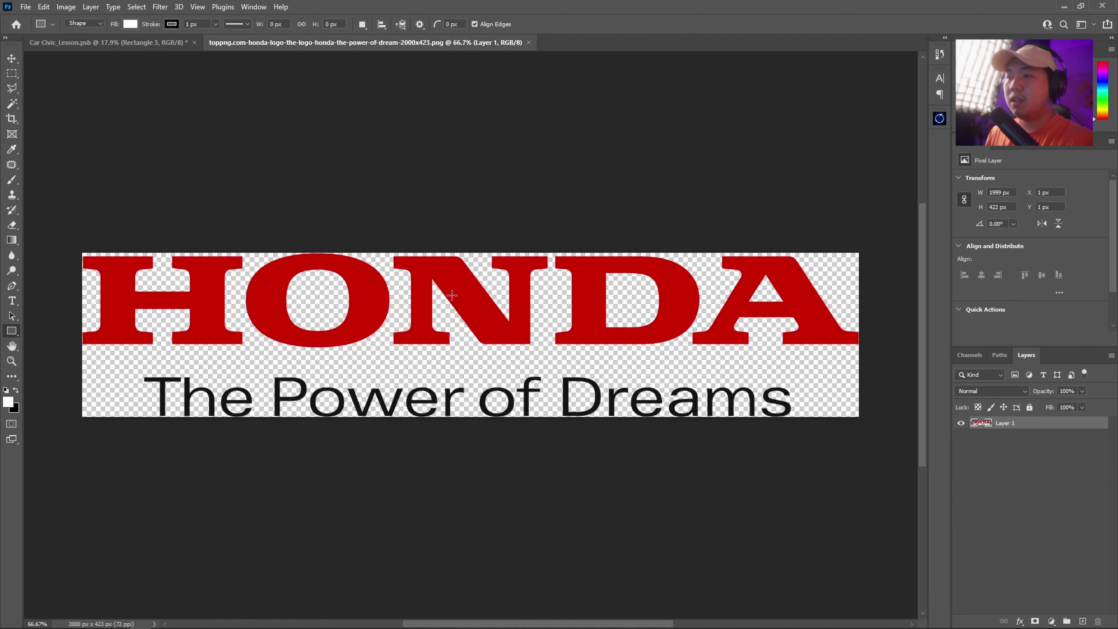
key(v)
mouse_move(457, 287)
mouse_down()
mouse_move(481, 388)
mouse_move(605, 478)
mouse_move(595, 484)
mouse_move(722, 485)
mouse_up()
key(ctrl+t)
key(Return)
key(shift+Right)
key(shift+Right)
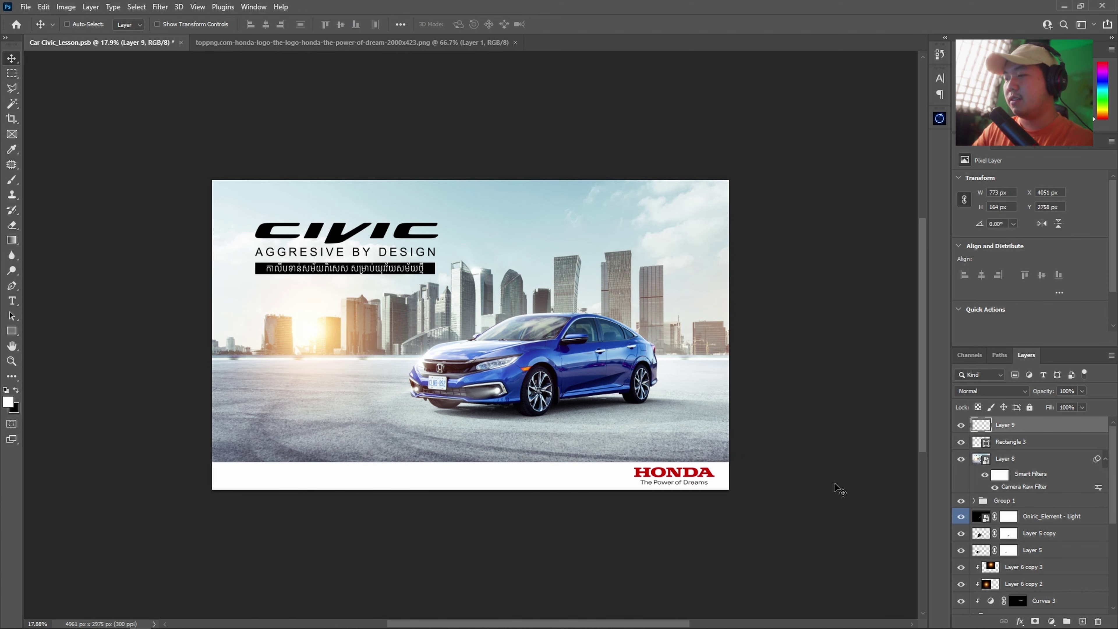
key(shift+Down)
key(Down)
key(Down)
key(Down)
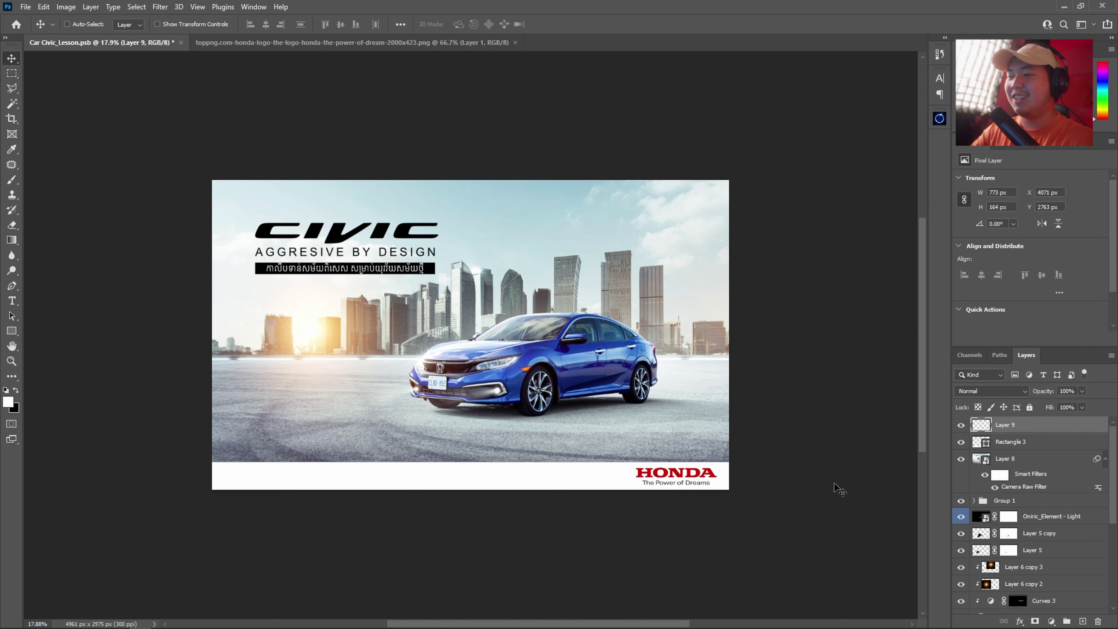
Nudge the HONDA logo right to 4091, 2763 px in the footer's right end.
key(shift+Right)
key(shift+Right)
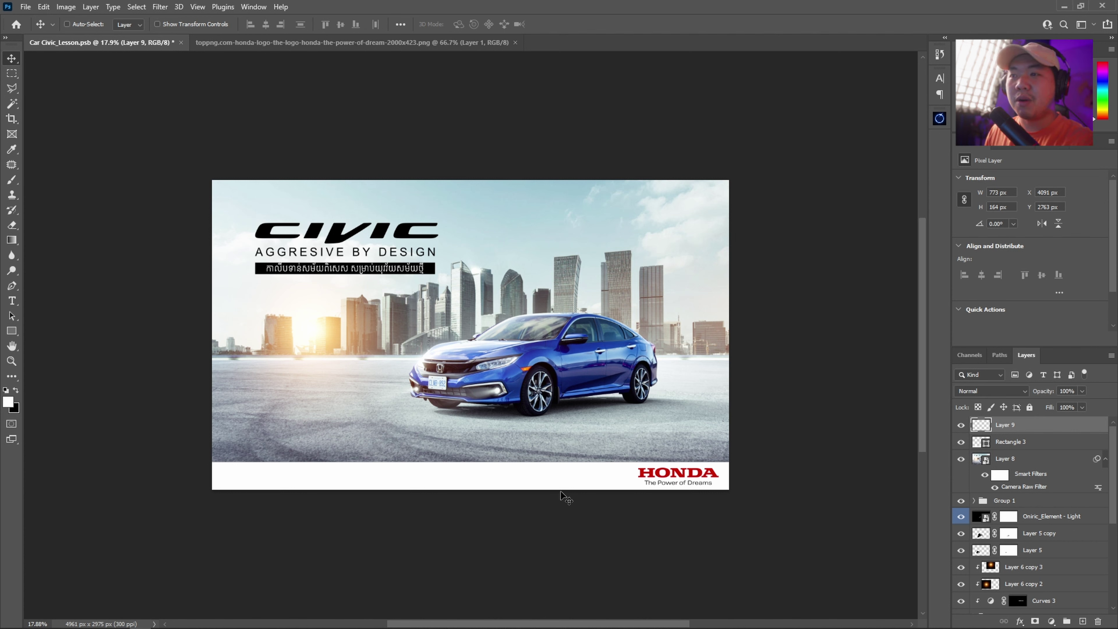
scroll(505, 365, up, 3)
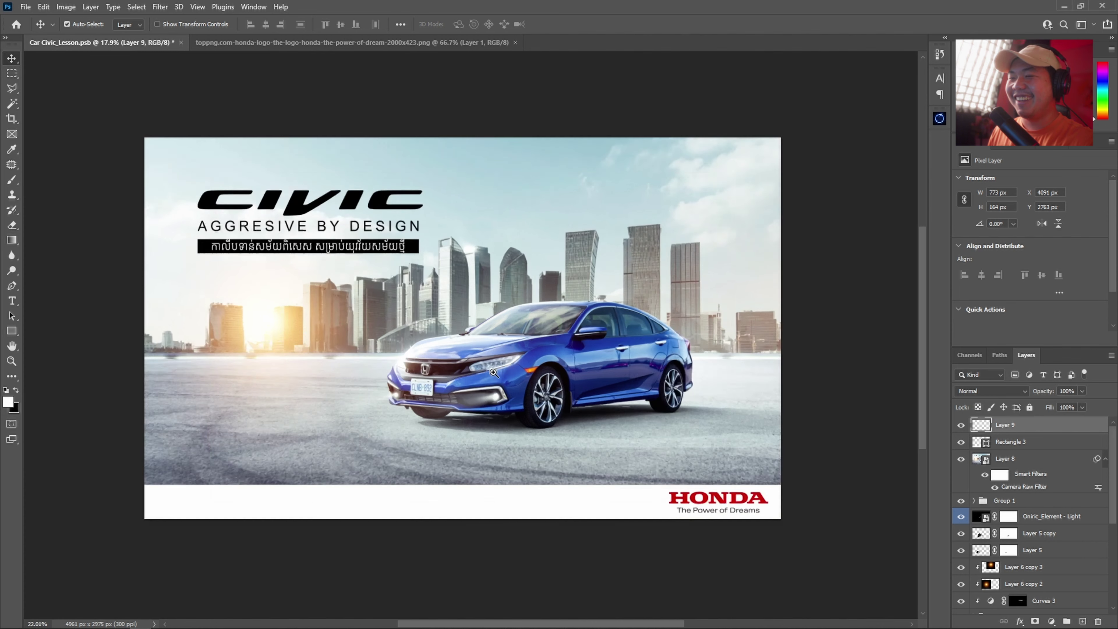
scroll(510, 379, down, 2)
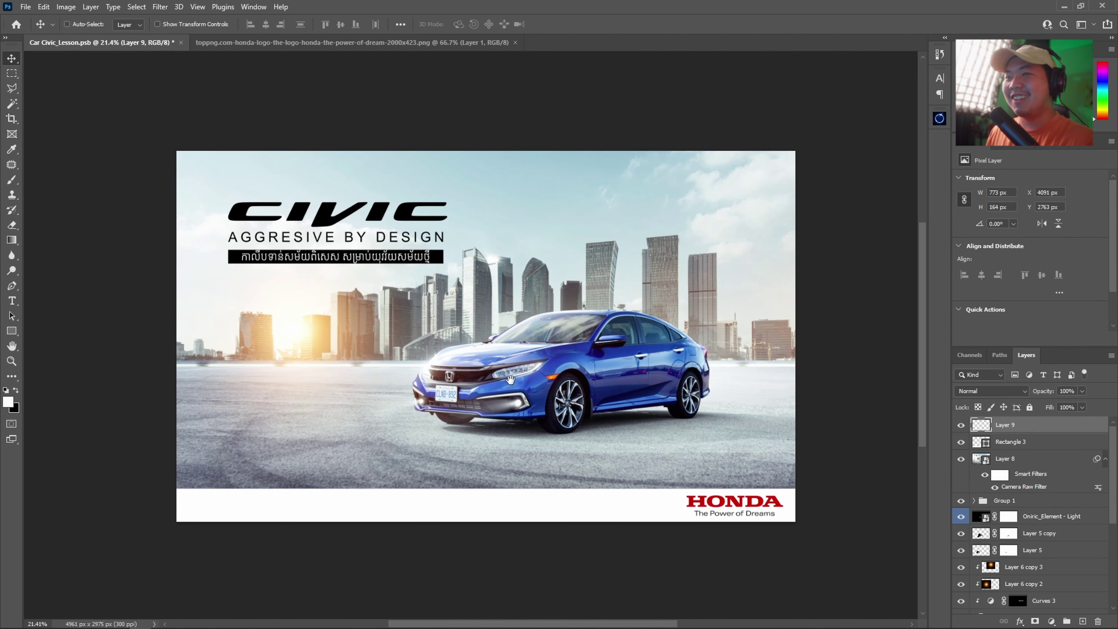
scroll(537, 365, up, 1)
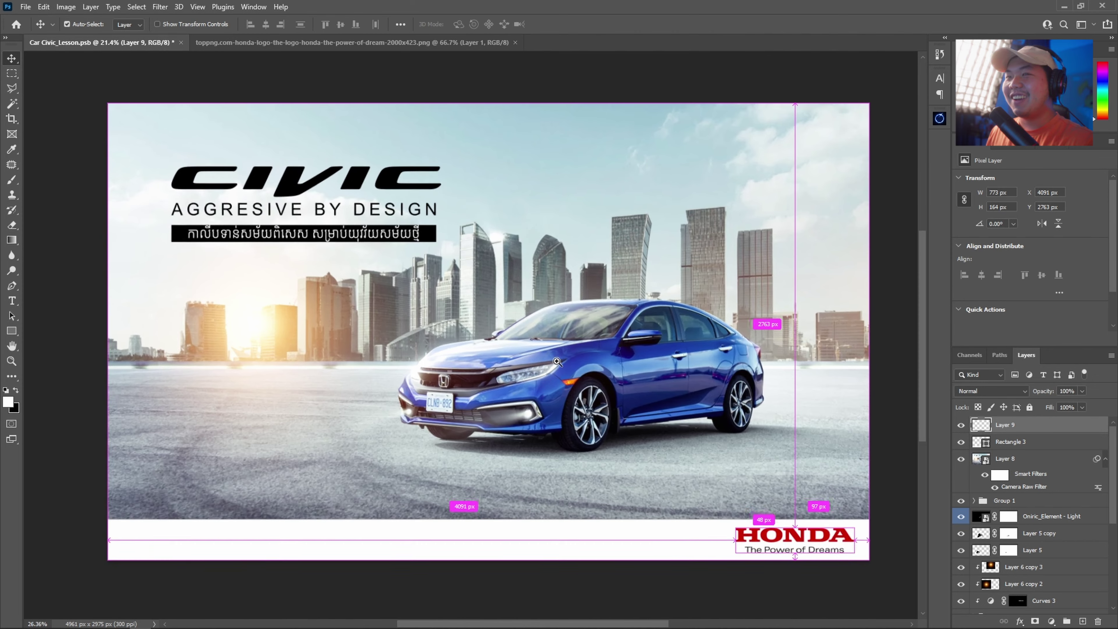
scroll(547, 361, down, 2)
scroll(546, 361, up, 1)
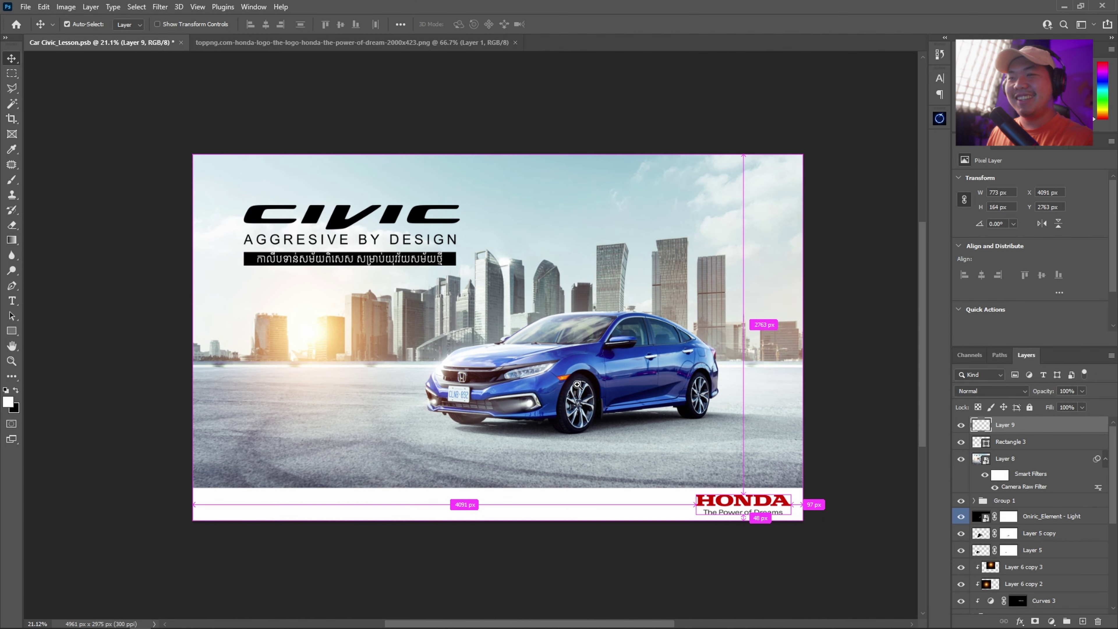
scroll(579, 378, down, 1)
scroll(579, 378, up, 1)
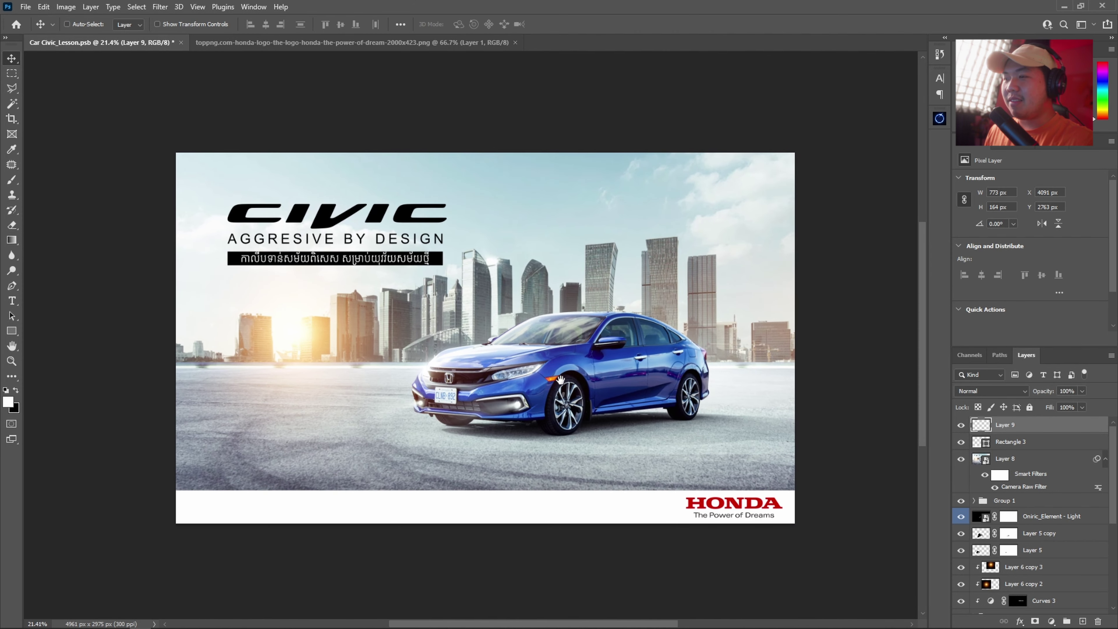
drag(580, 379, 568, 366)
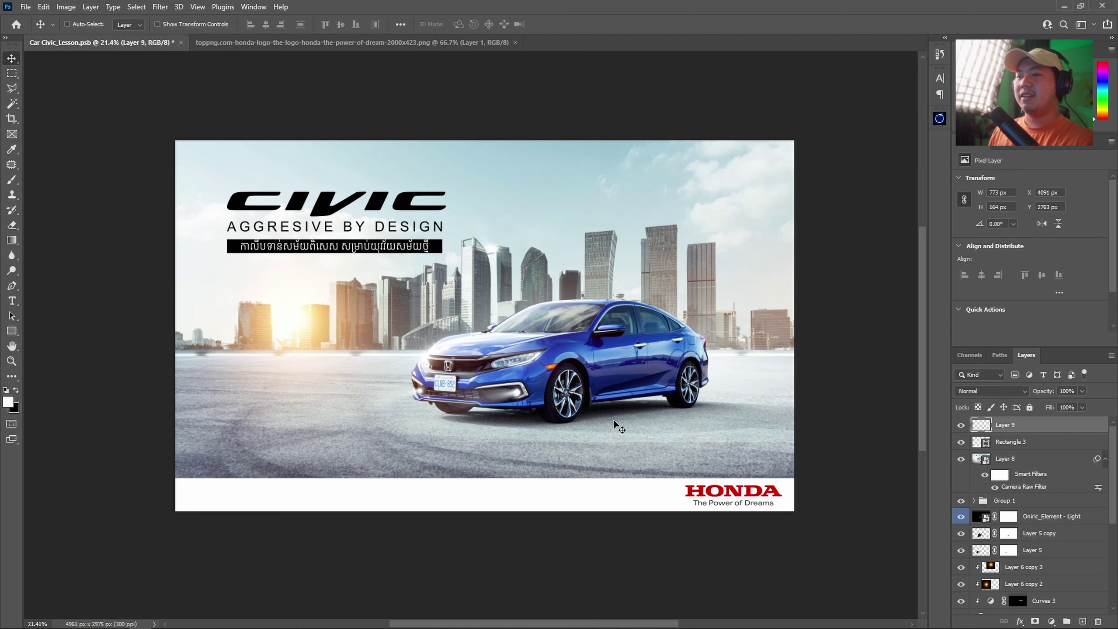
scroll(595, 400, up, 1)
scroll(595, 399, up, 1)
scroll(595, 399, up, 1)
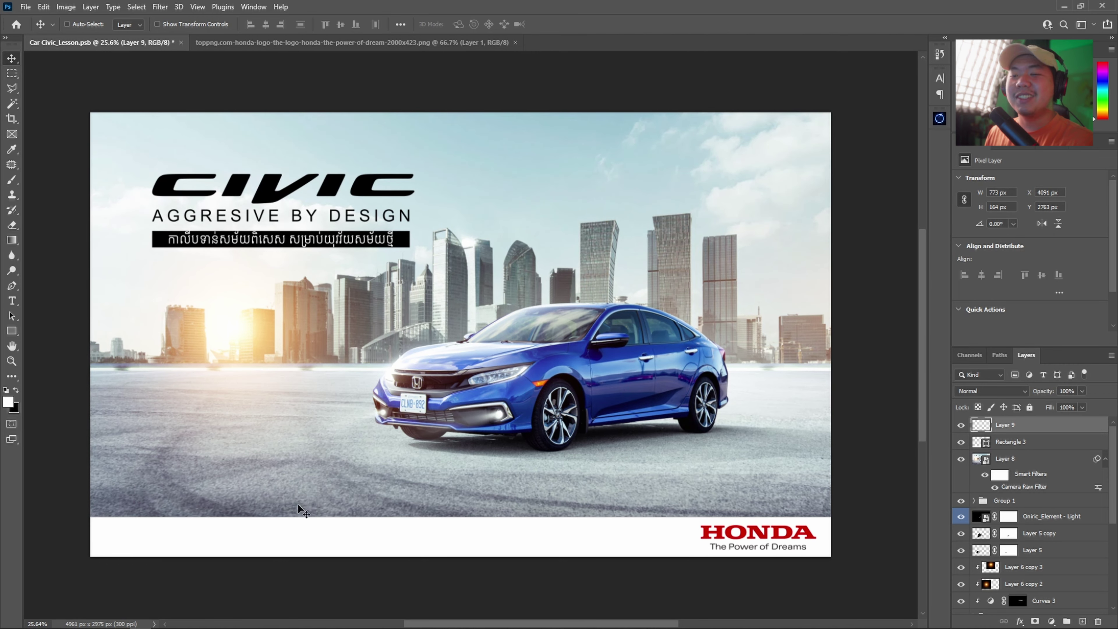
Place the manet .ai file as a Smart Object and scale it down small.
drag(176, 599, 441, 387)
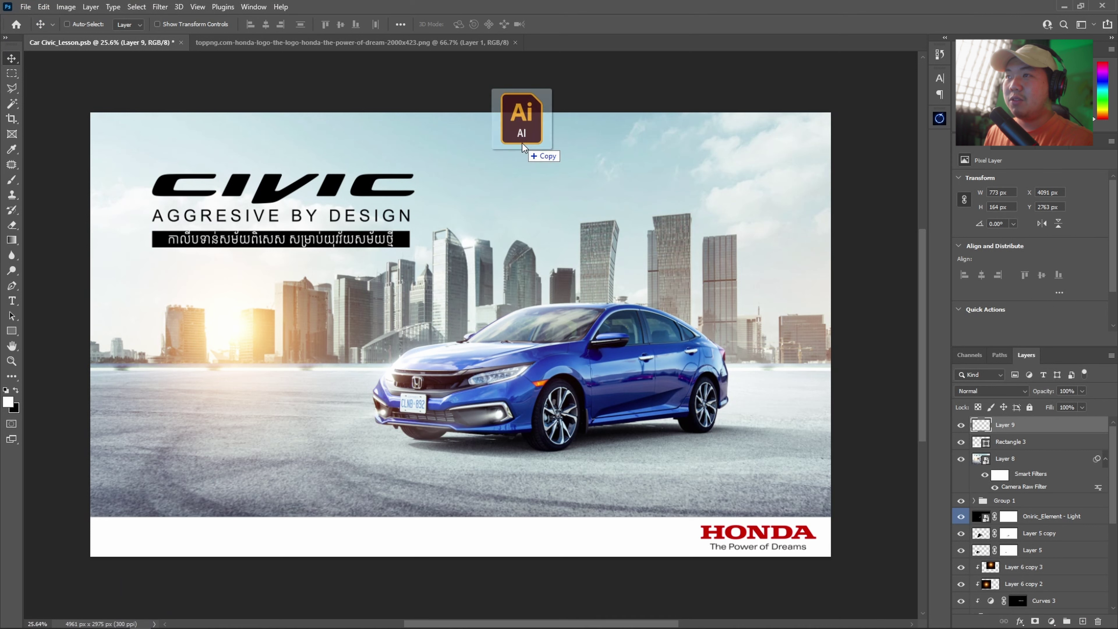
drag(476, 294, 521, 212)
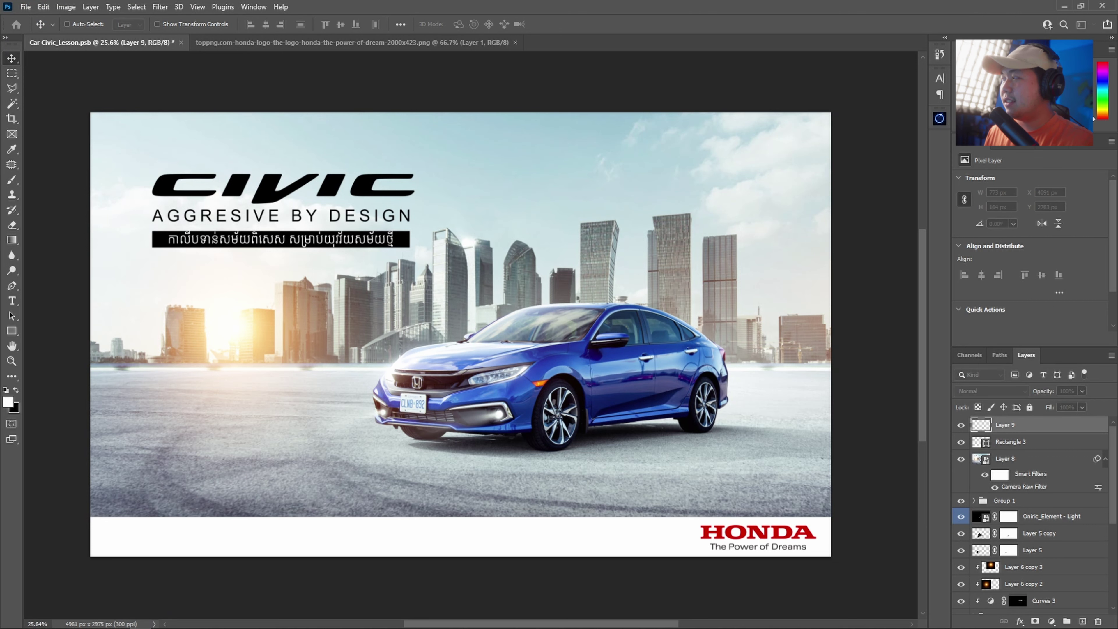
click(554, 437)
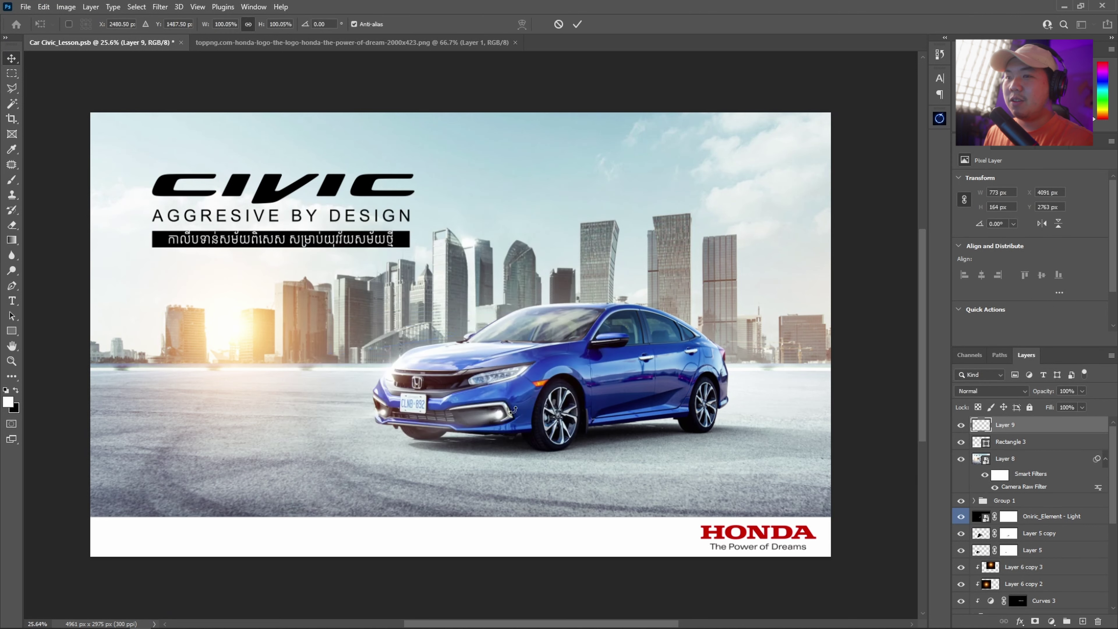
mouse_move(590, 337)
mouse_down()
mouse_move(388, 338)
mouse_move(147, 548)
mouse_up()
key(Return)
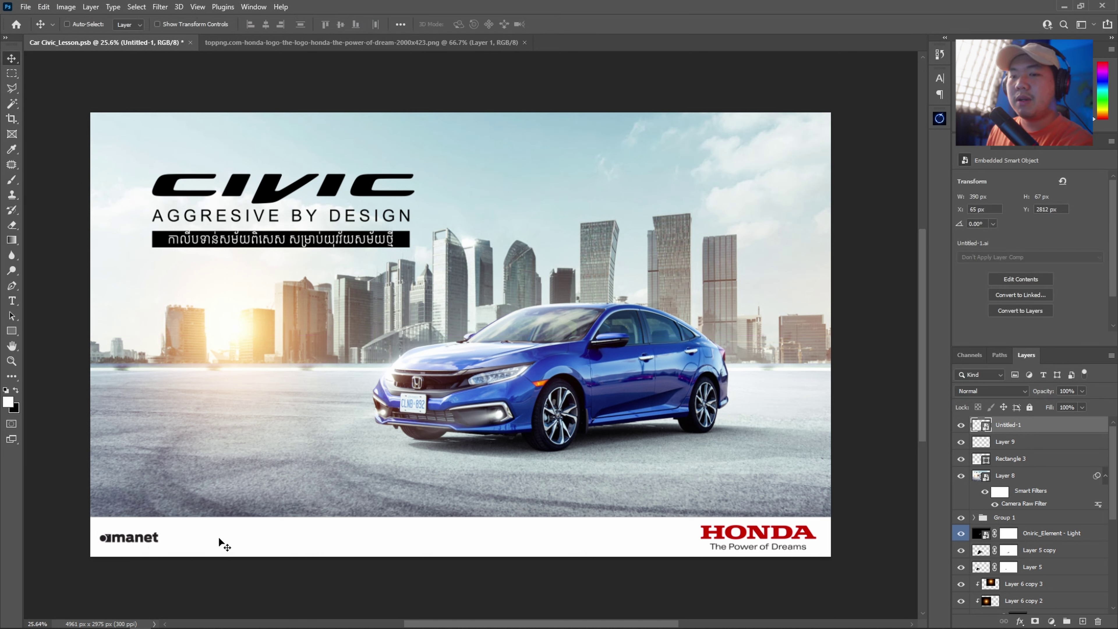
Position the manet logo at the footer's left end and save the poster.
drag(186, 536, 204, 536)
mouse_move(352, 533)
mouse_down()
mouse_move(333, 541)
mouse_move(915, 494)
mouse_up()
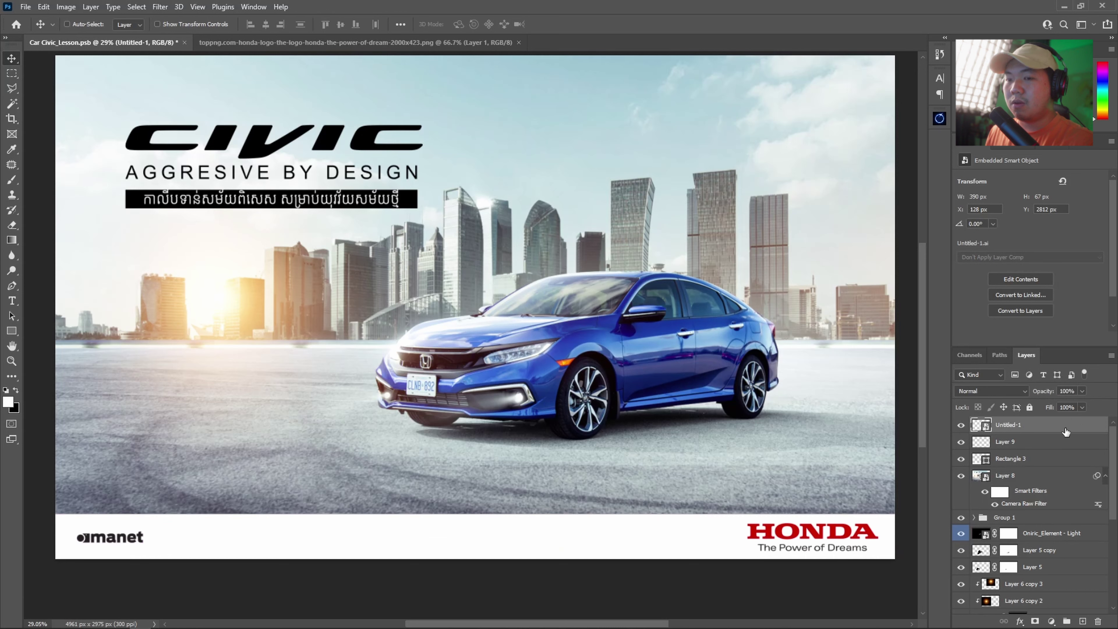
drag(385, 533, 369, 533)
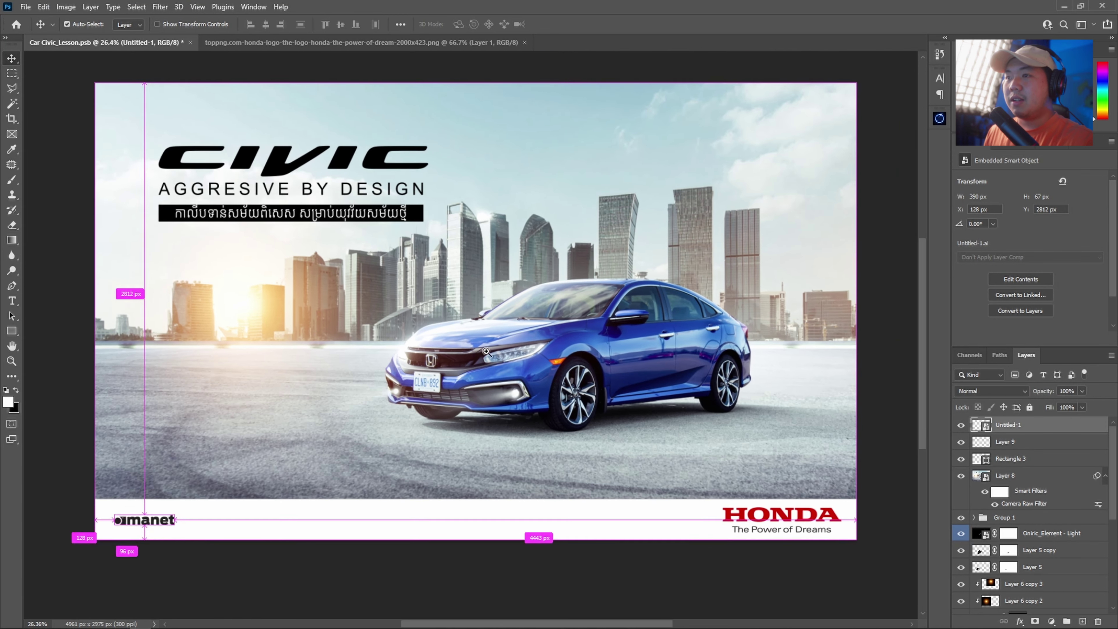
key(ctrl+s)
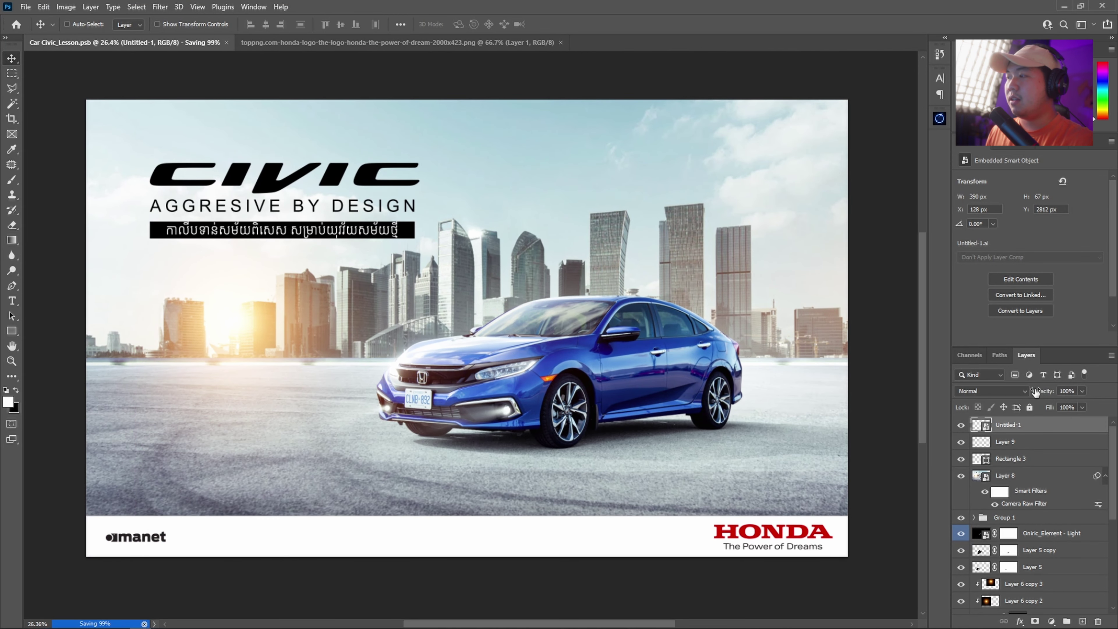
click(1110, 141)
click(1070, 163)
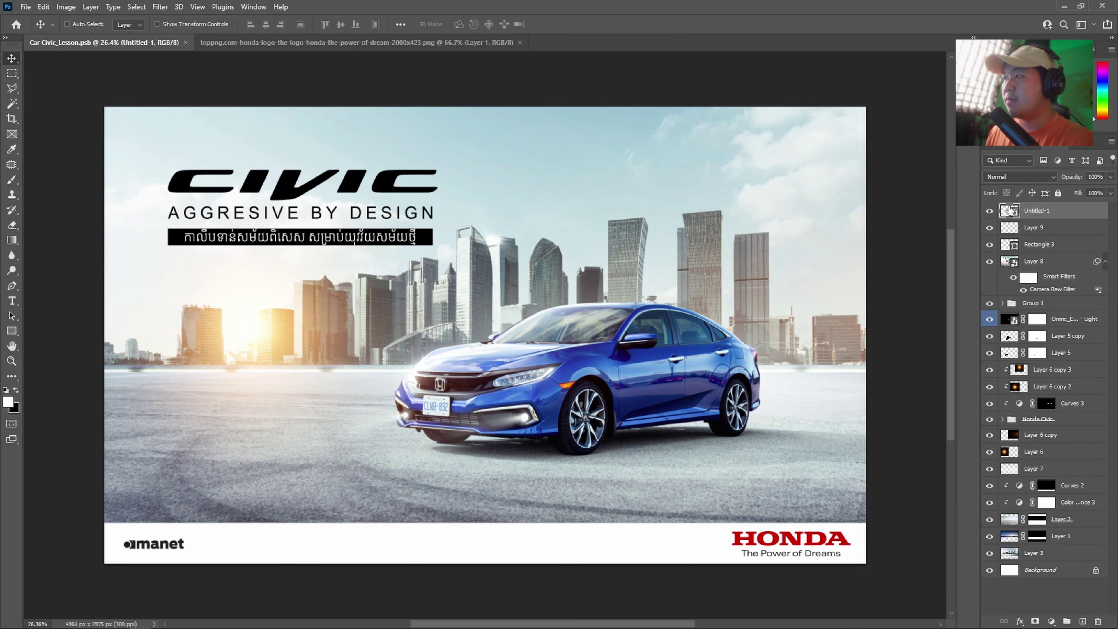
Create a new GrainLab film grain with the Light Tooth preset at Size 10.
click(253, 7)
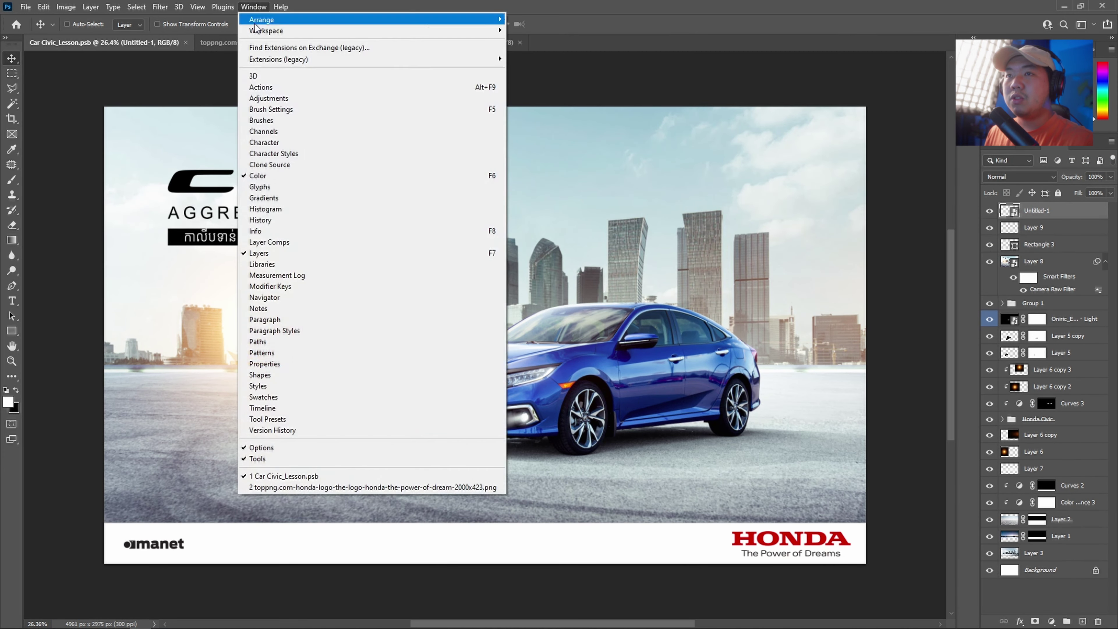
mouse_move(279, 58)
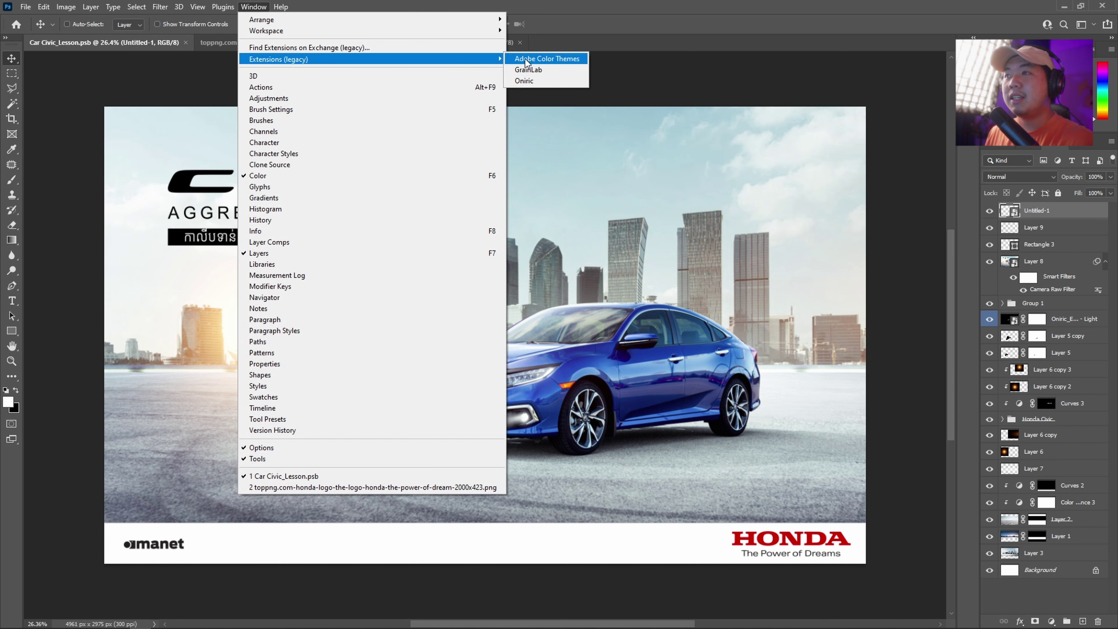
click(528, 70)
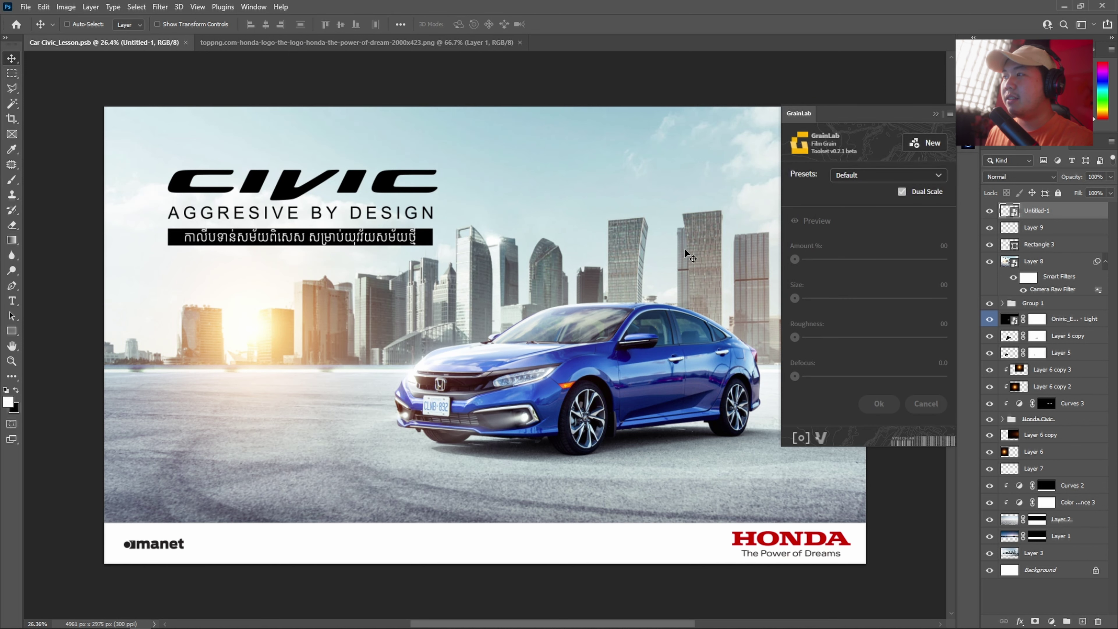
click(927, 144)
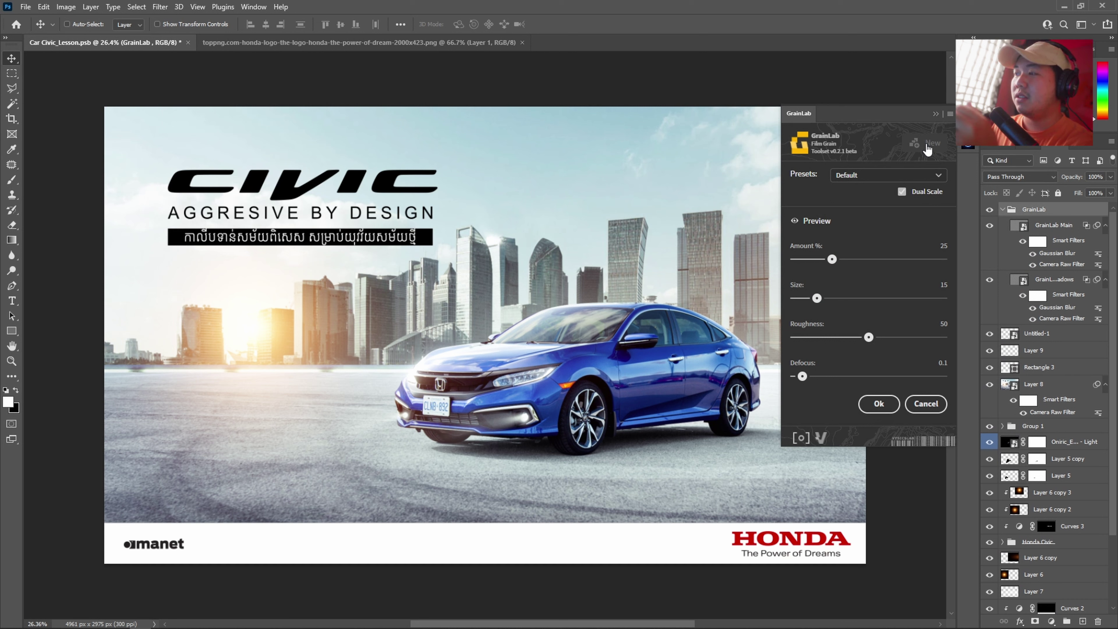
click(848, 178)
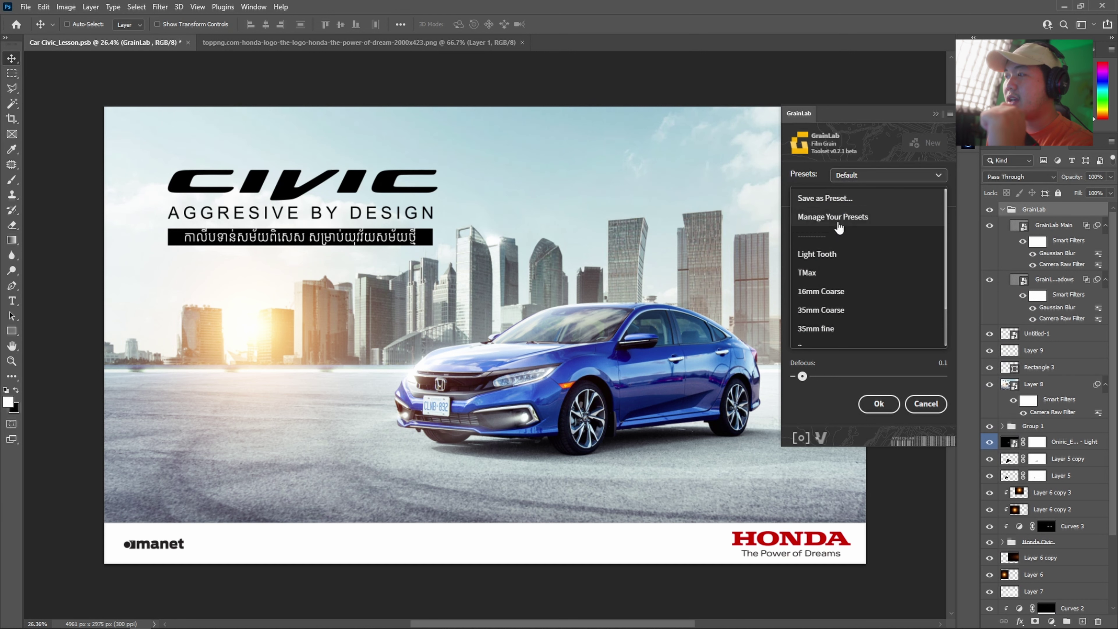
click(835, 256)
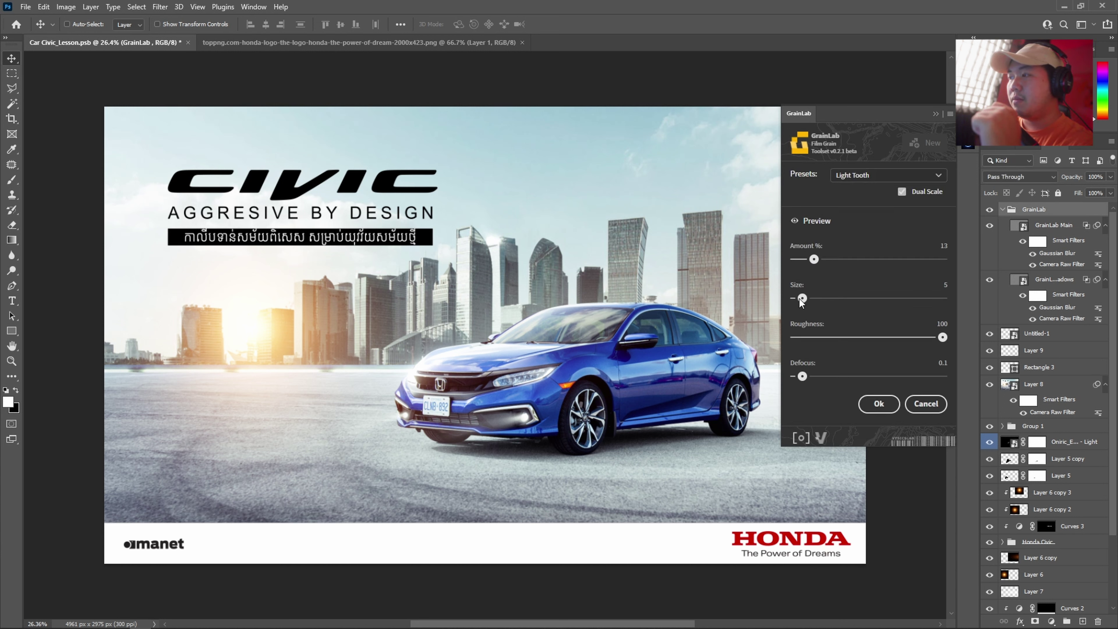
drag(800, 299, 801, 298)
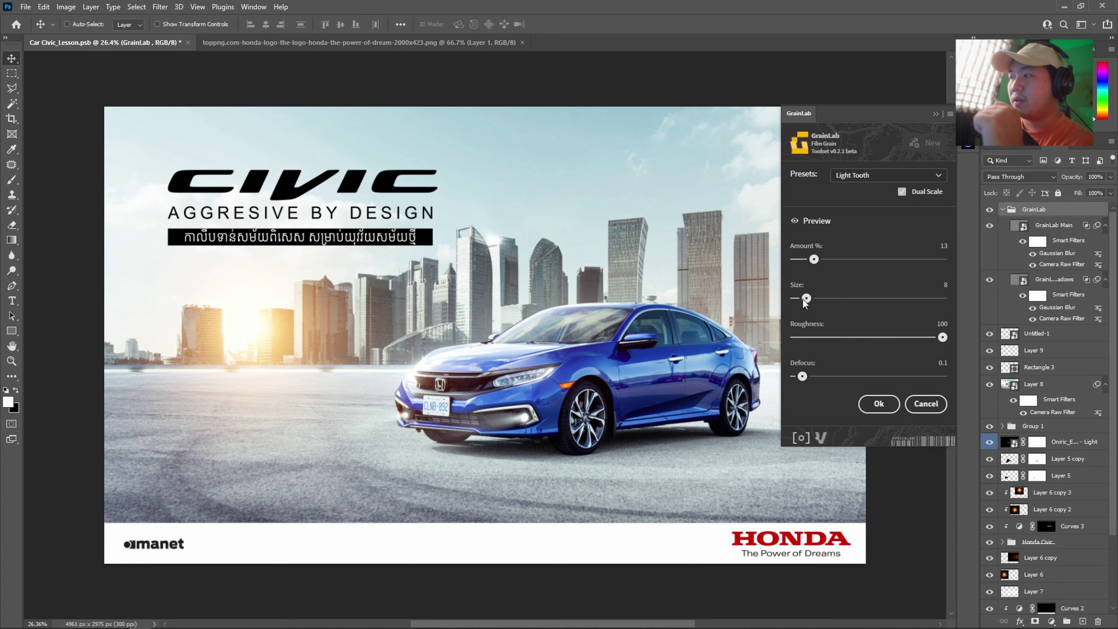
drag(805, 299, 806, 299)
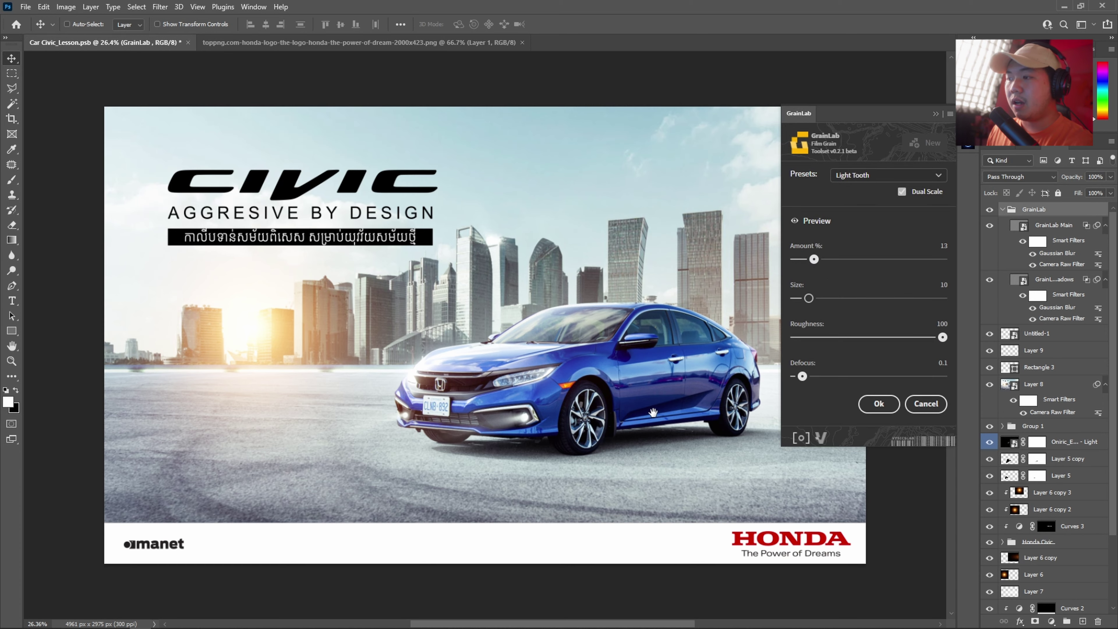
Set the GrainLab grain Amount to 15 and apply the settings.
scroll(652, 413, up, 1)
scroll(645, 409, up, 1)
scroll(636, 405, up, 2)
scroll(628, 402, up, 2)
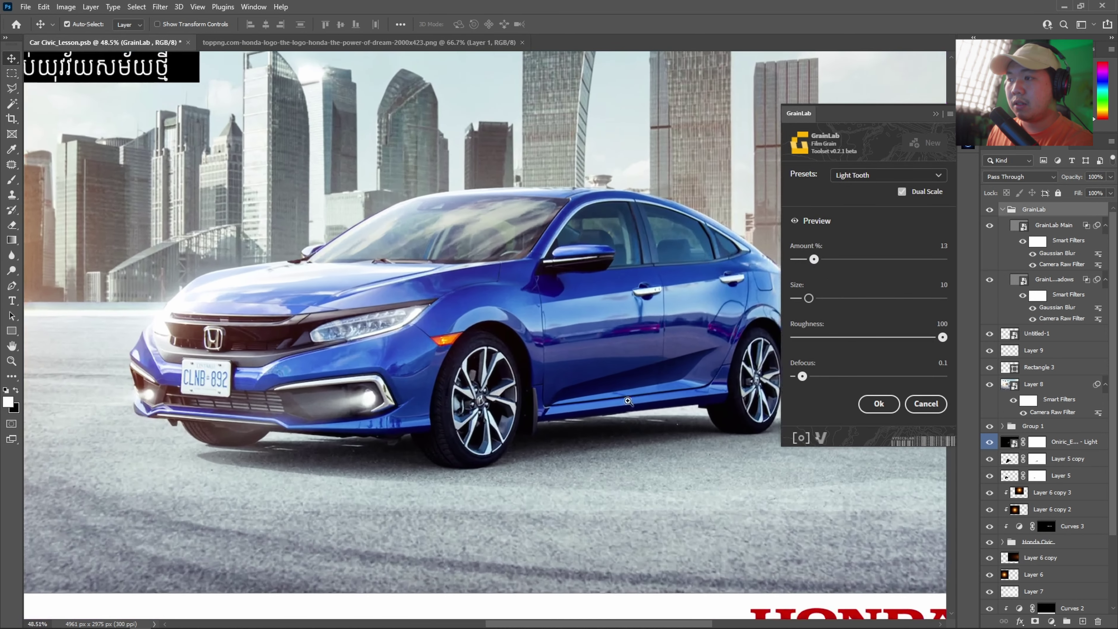
drag(668, 378, 601, 390)
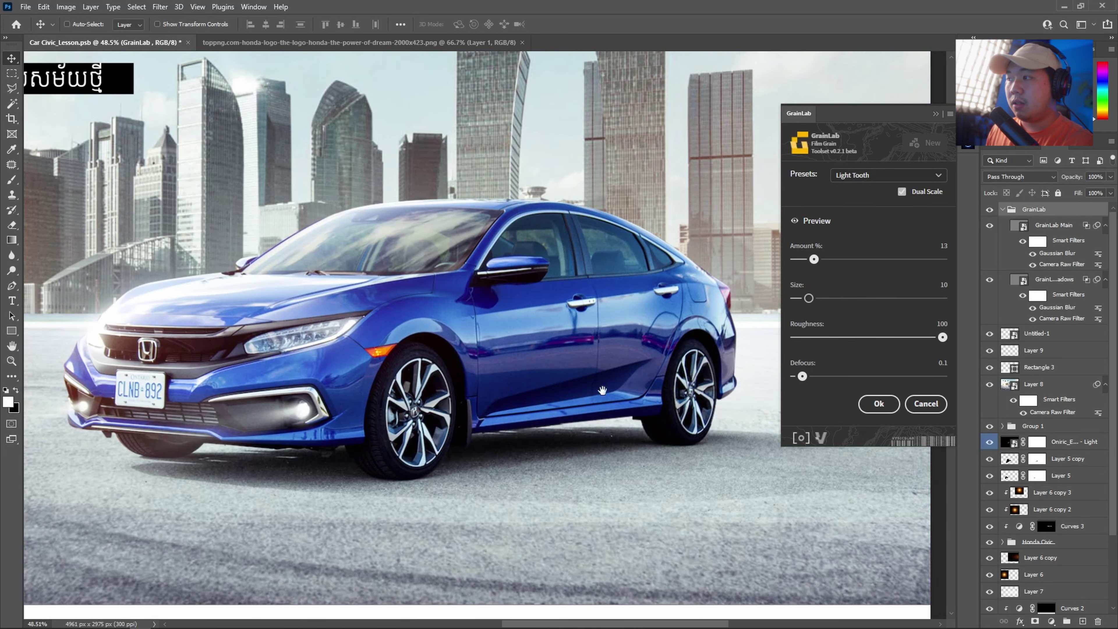
drag(811, 258, 816, 258)
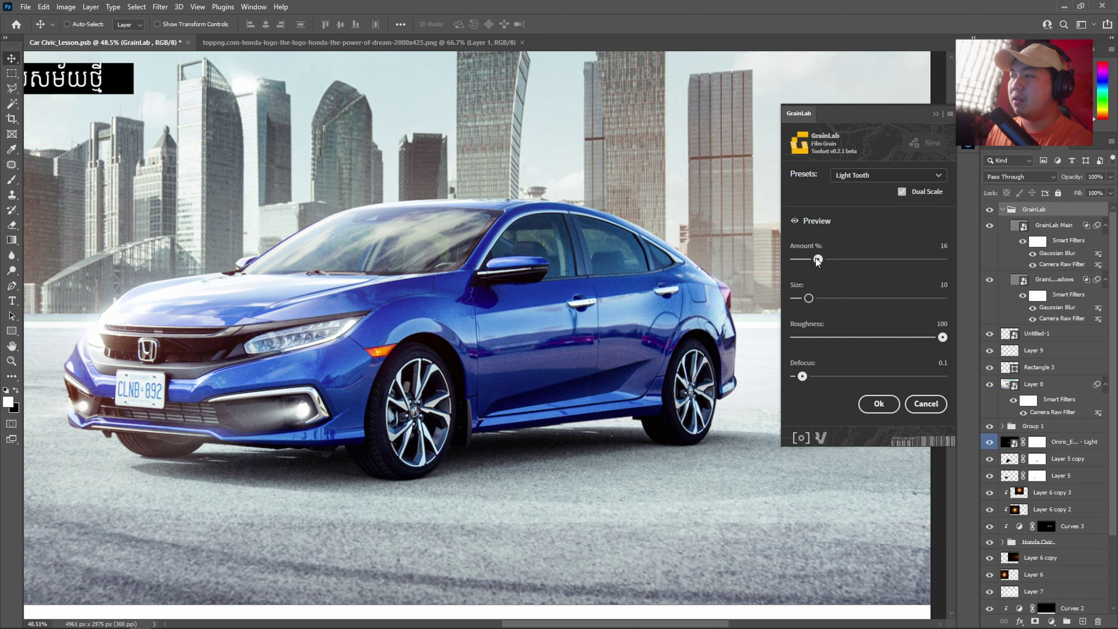
drag(815, 258, 814, 259)
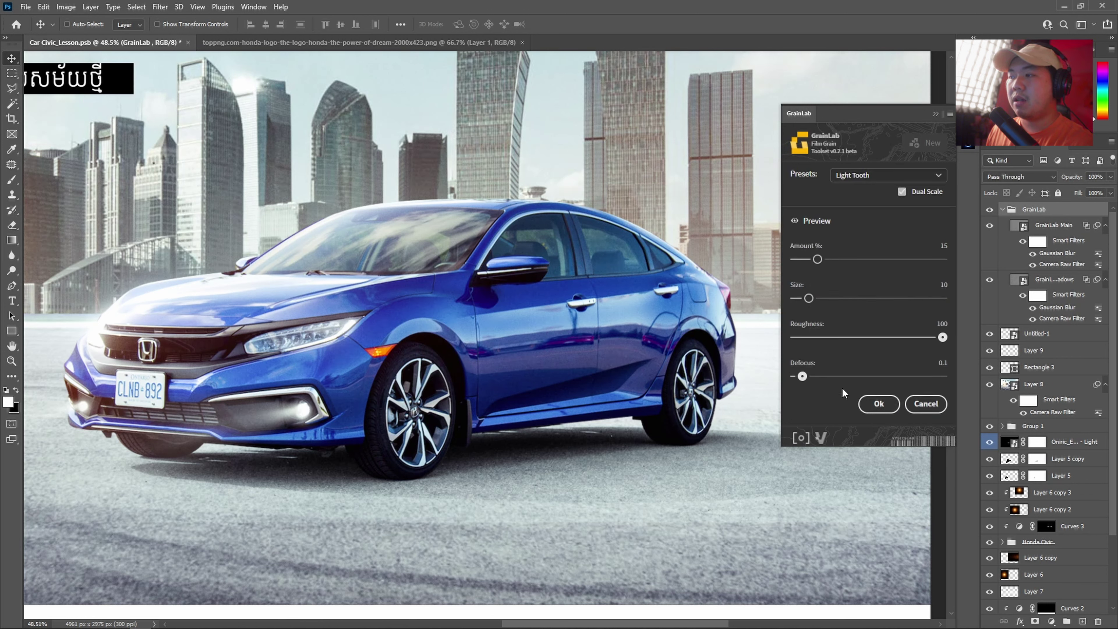
click(879, 404)
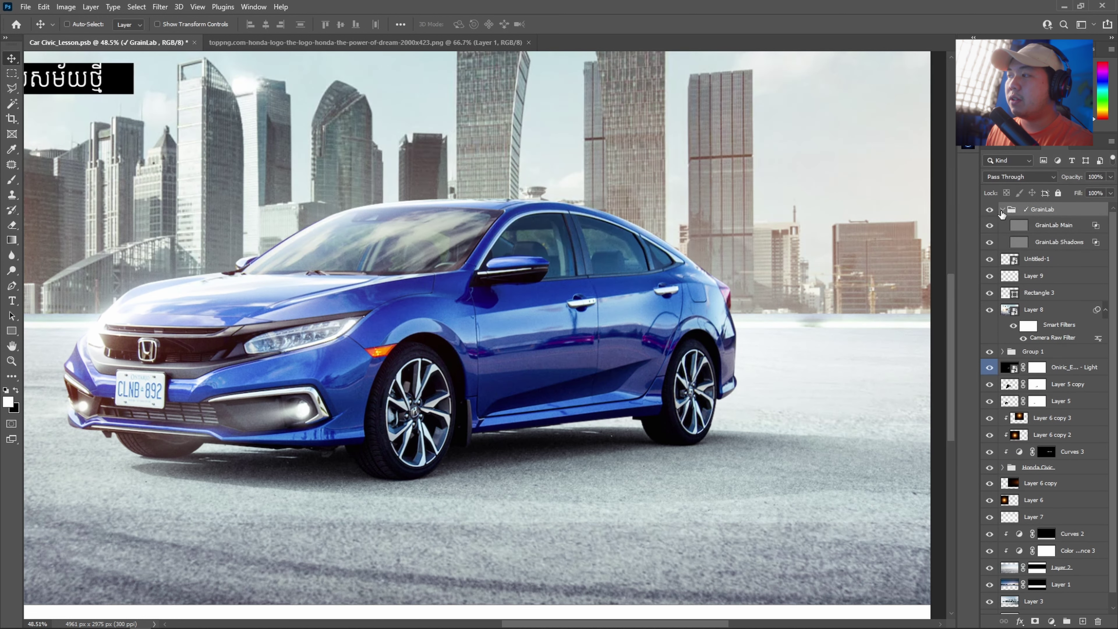
Collapse the GrainLab group, compare the grain on and off, and fit the whole poster in view.
click(1002, 209)
drag(477, 392, 633, 403)
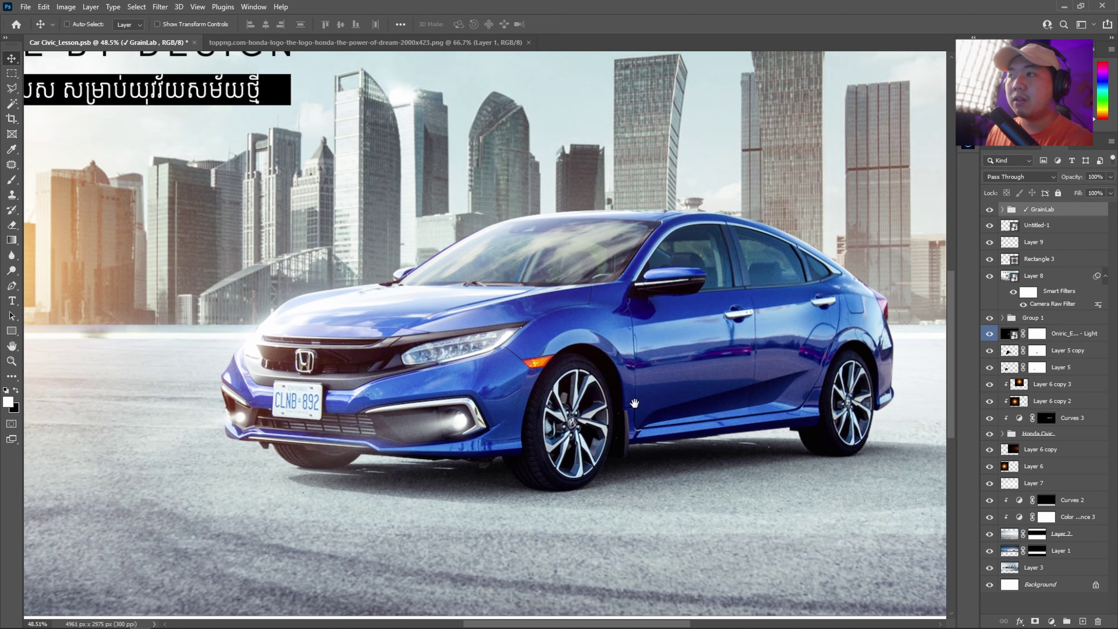
click(990, 210)
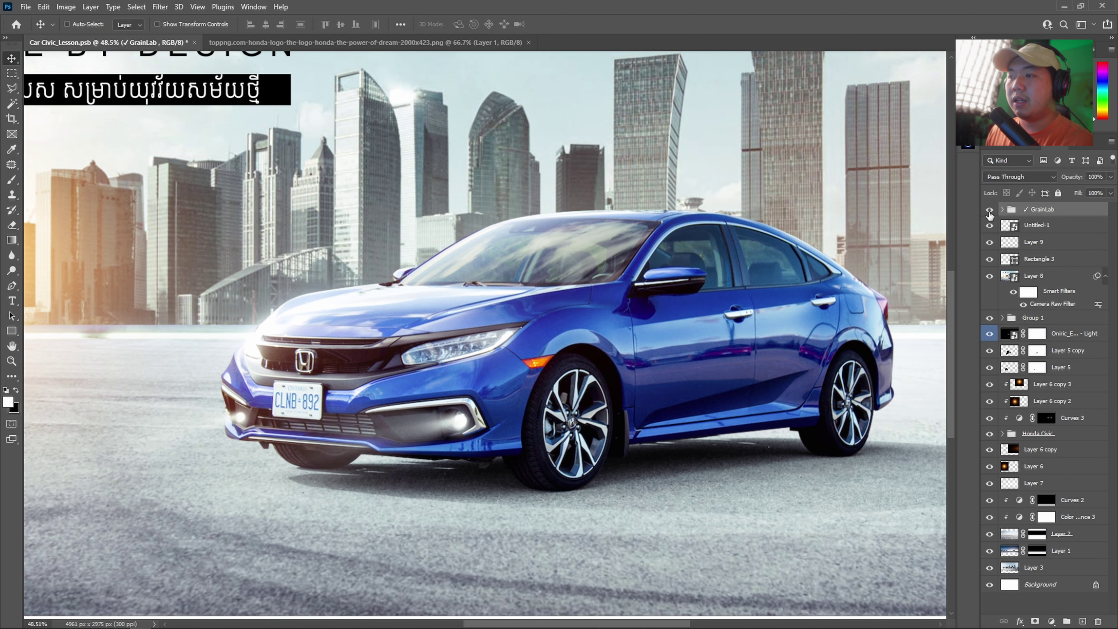
scroll(490, 337, down, 5)
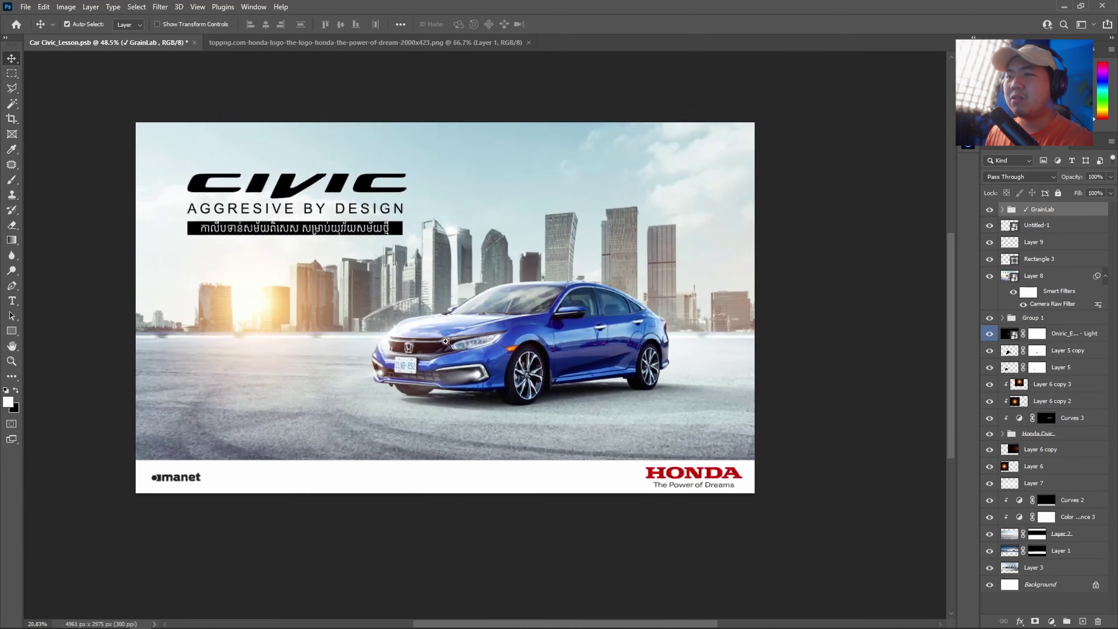
scroll(470, 362, up, 2)
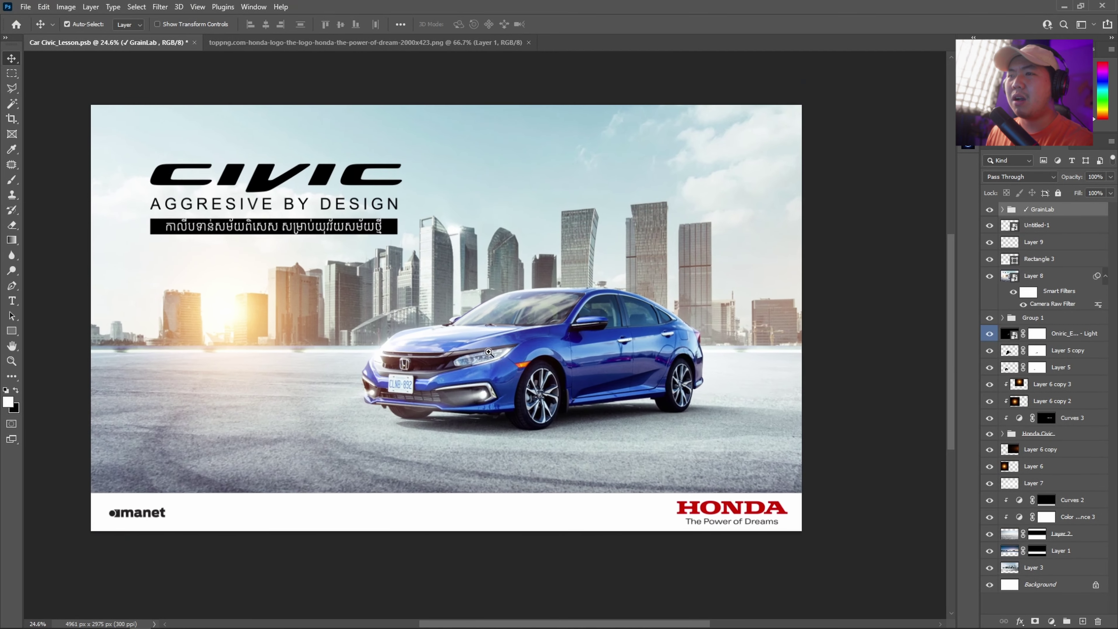
drag(504, 351, 556, 348)
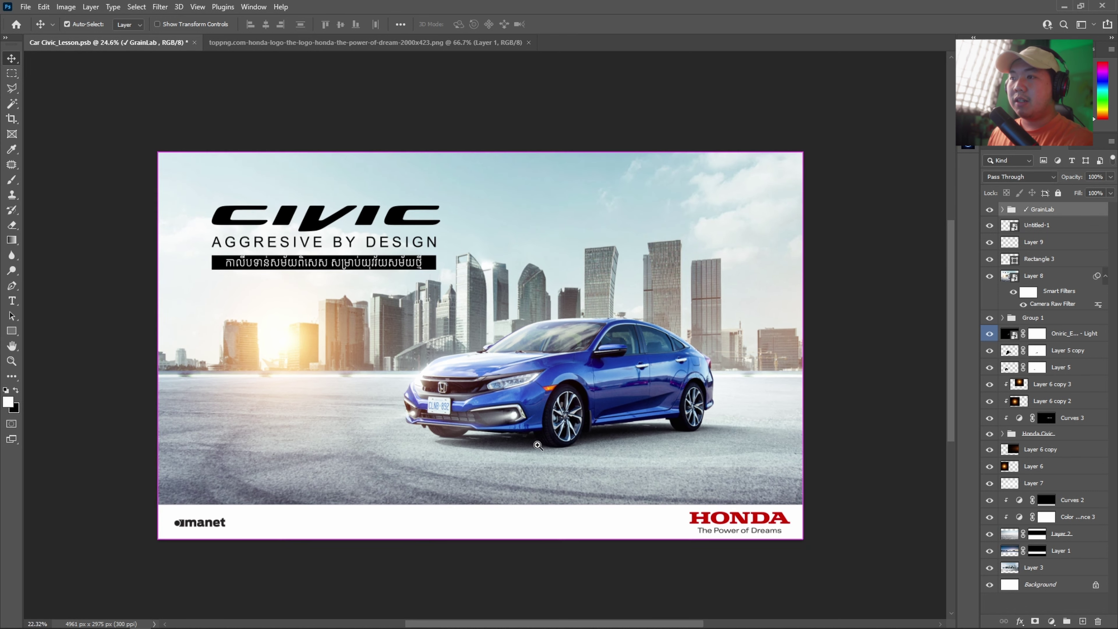
drag(549, 450, 619, 438)
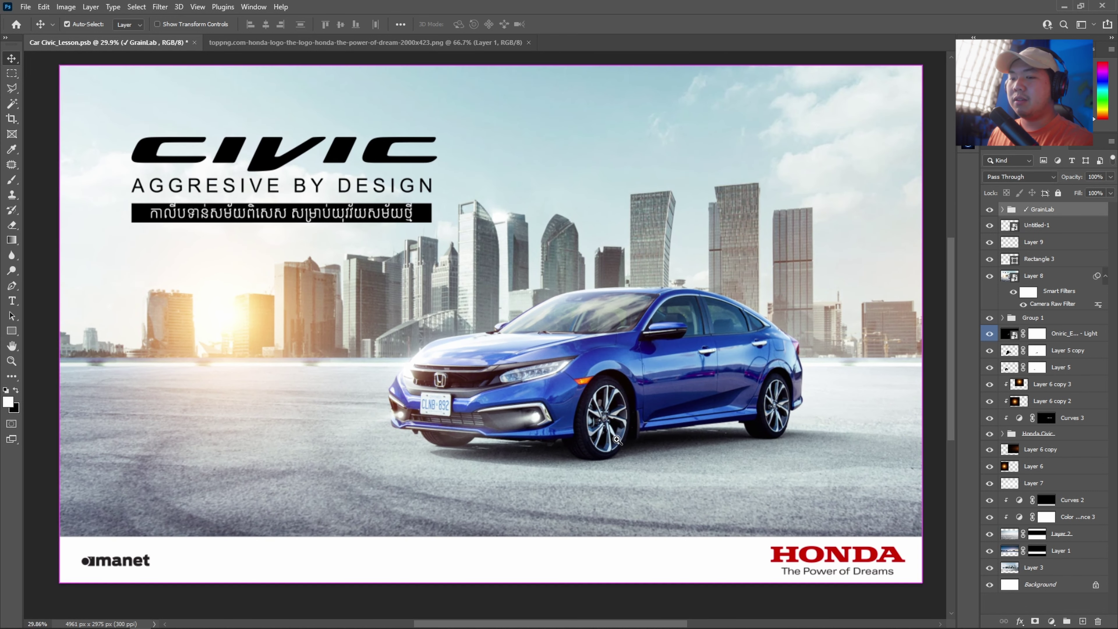
scroll(620, 438, down, 1)
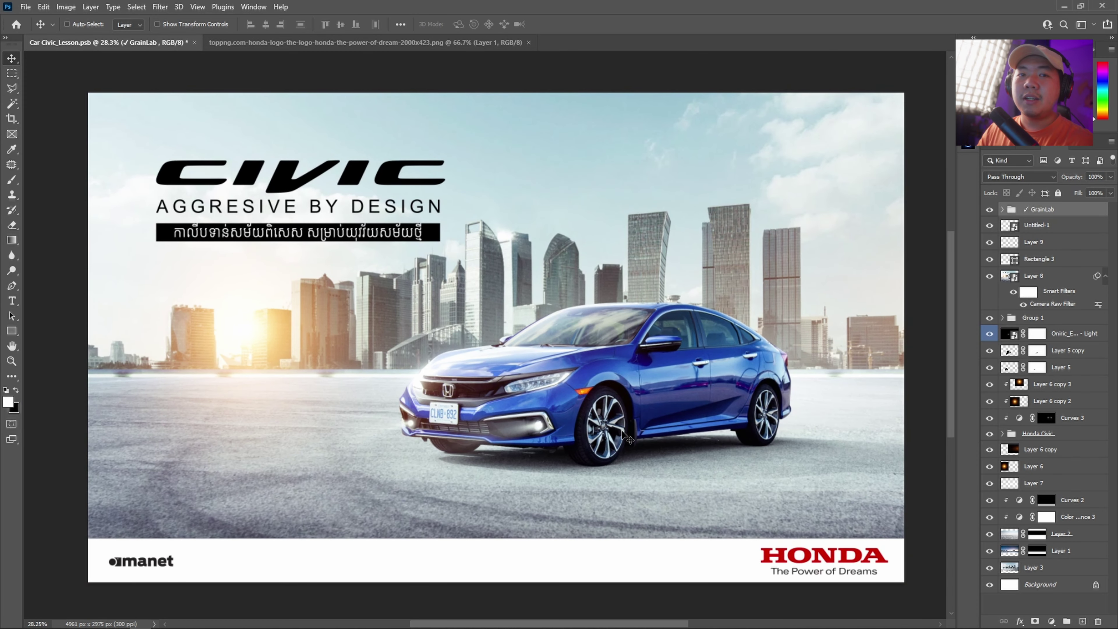